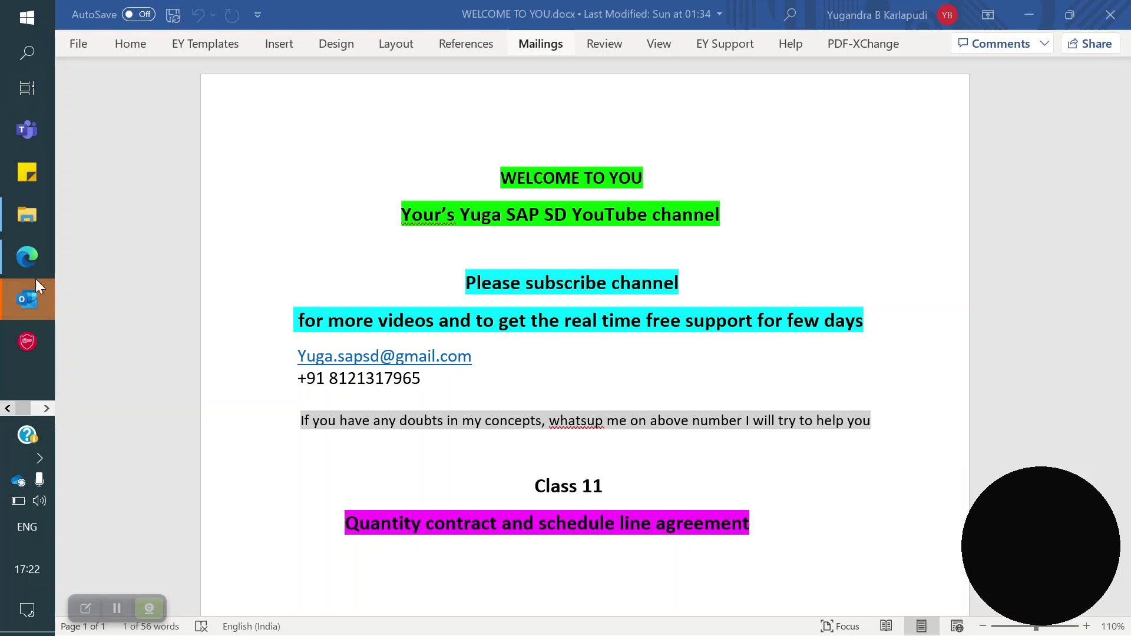
Step: Show the SAP SD notes PDF at page 20 and select the quantity contract definition text
{"action": "left_click", "coordinate": [25, 258]}
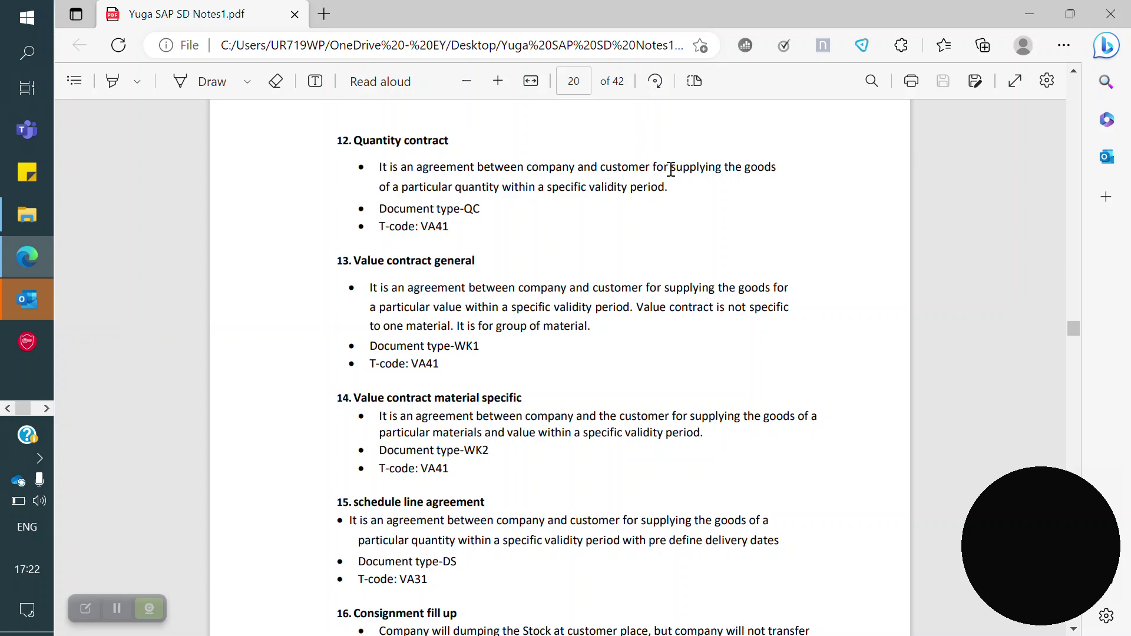
{"action": "left_click_drag", "start_coordinate": [377, 166], "coordinate": [675, 195]}
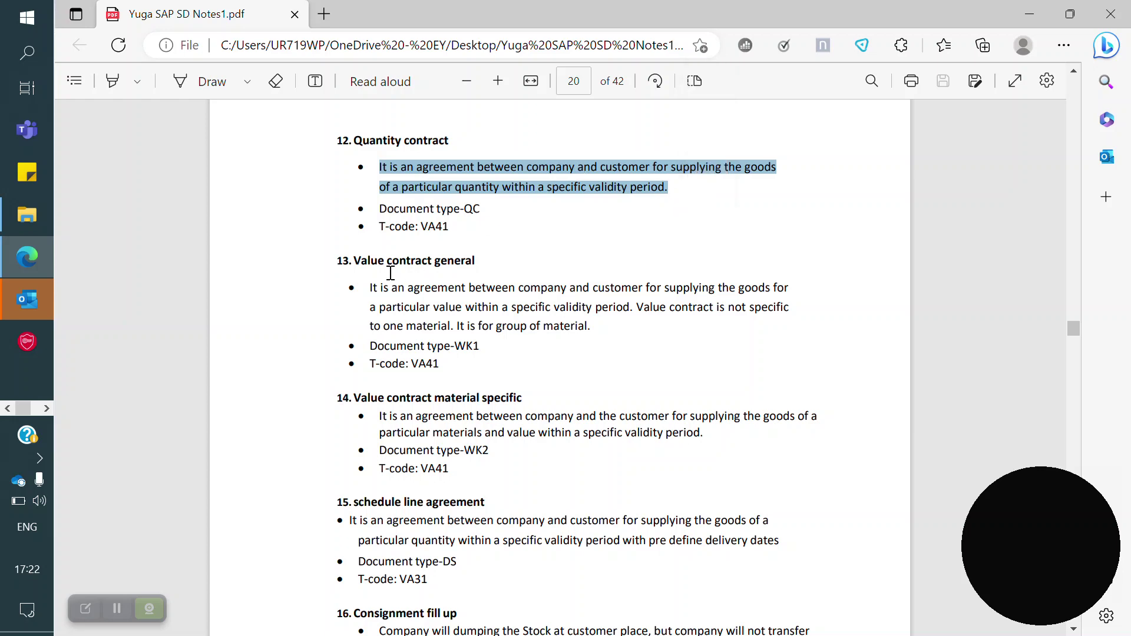
{"action": "left_click_drag", "start_coordinate": [369, 287], "coordinate": [635, 309]}
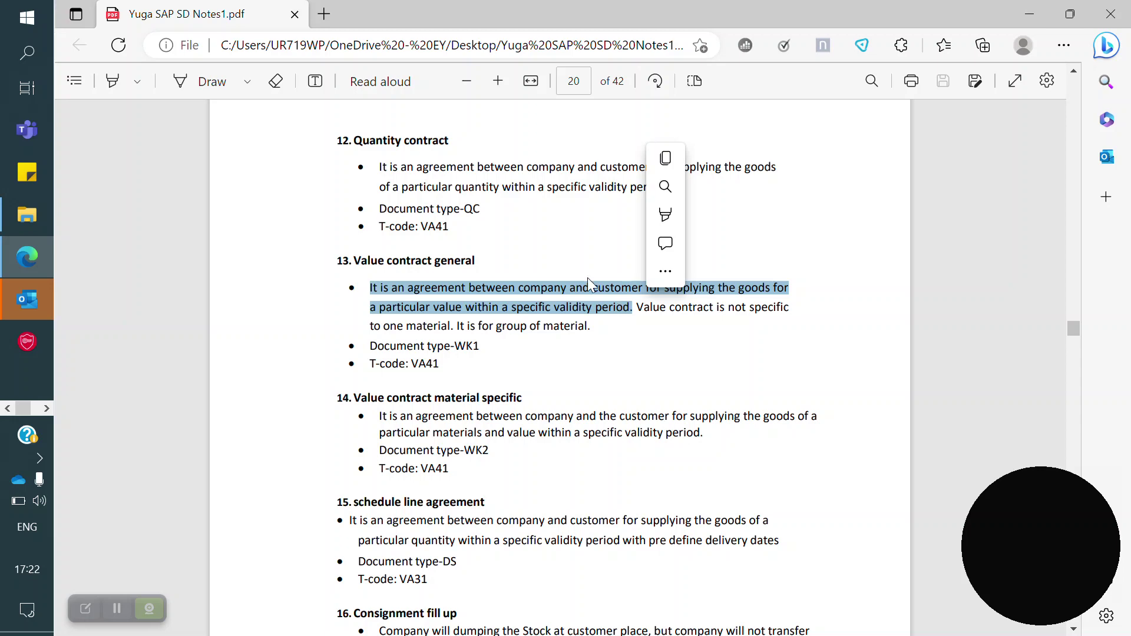
{"action": "left_click", "coordinate": [516, 182]}
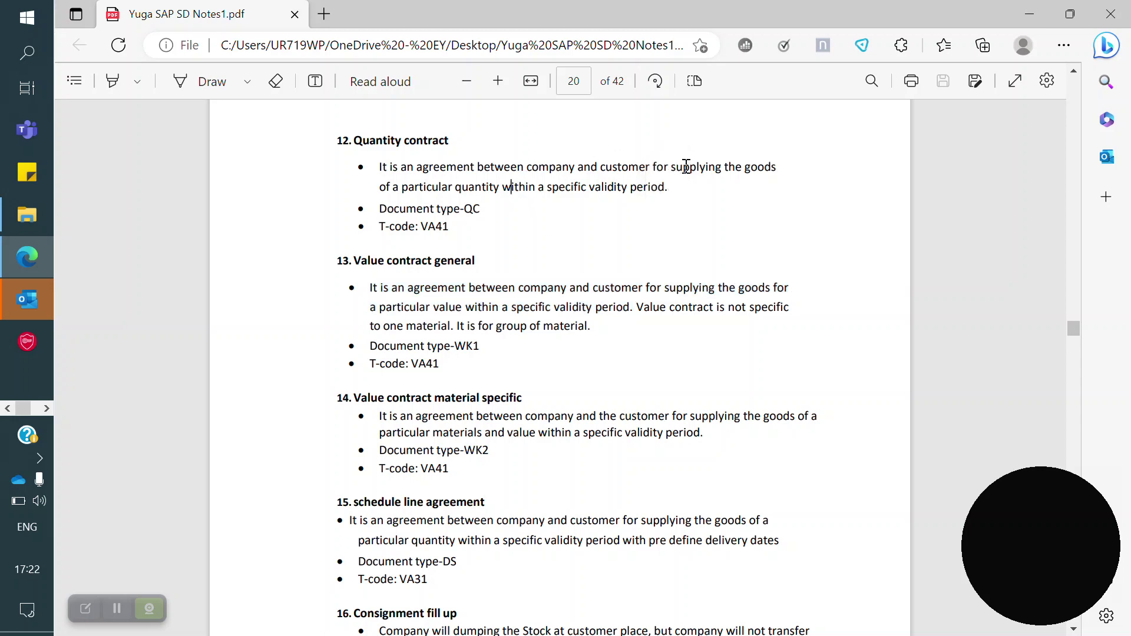
{"action": "left_click_drag", "start_coordinate": [674, 163], "coordinate": [688, 201]}
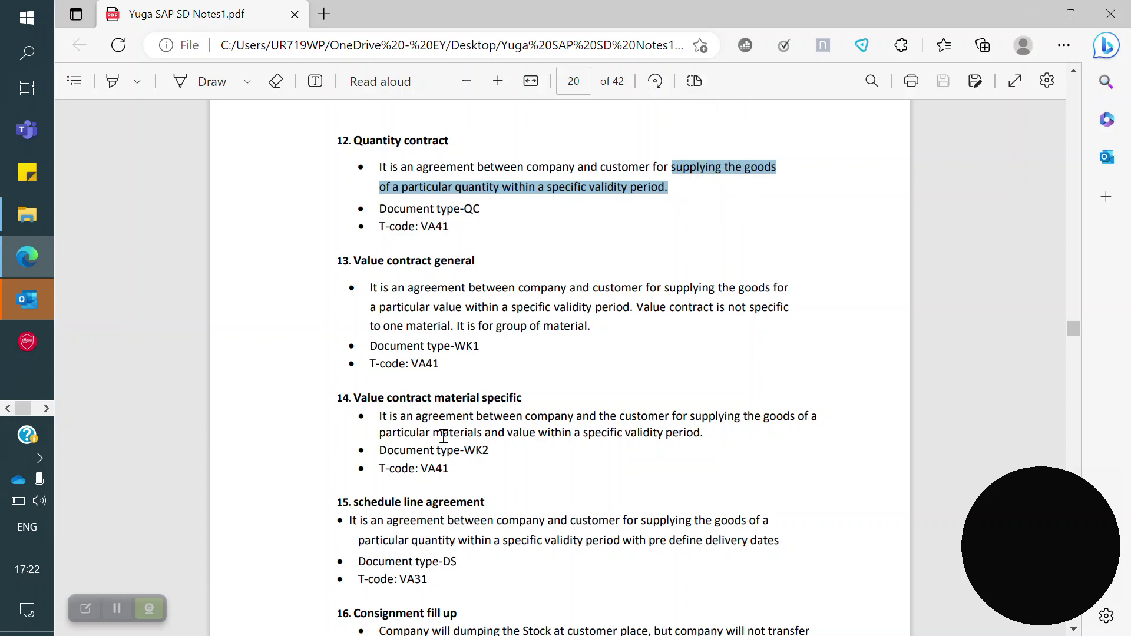
Step: Select the schedule line agreement definition with document type DS and T-code VA31
{"action": "scroll", "coordinate": [444, 436], "scroll_direction": "down", "scroll_amount": 2}
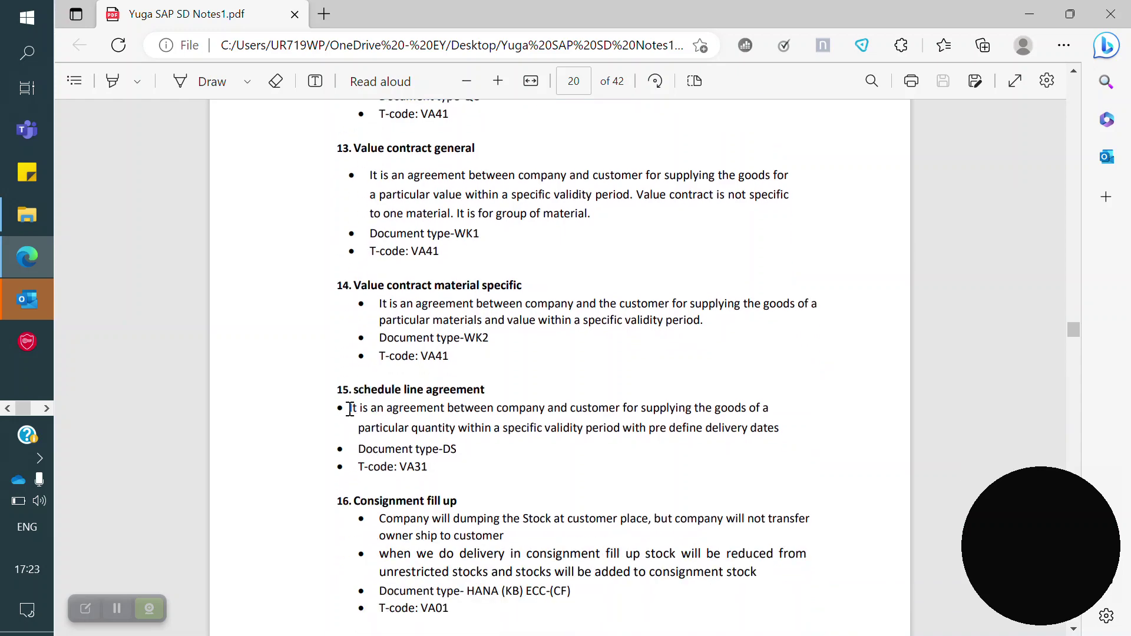
{"action": "left_click_drag", "start_coordinate": [349, 408], "coordinate": [743, 407]}
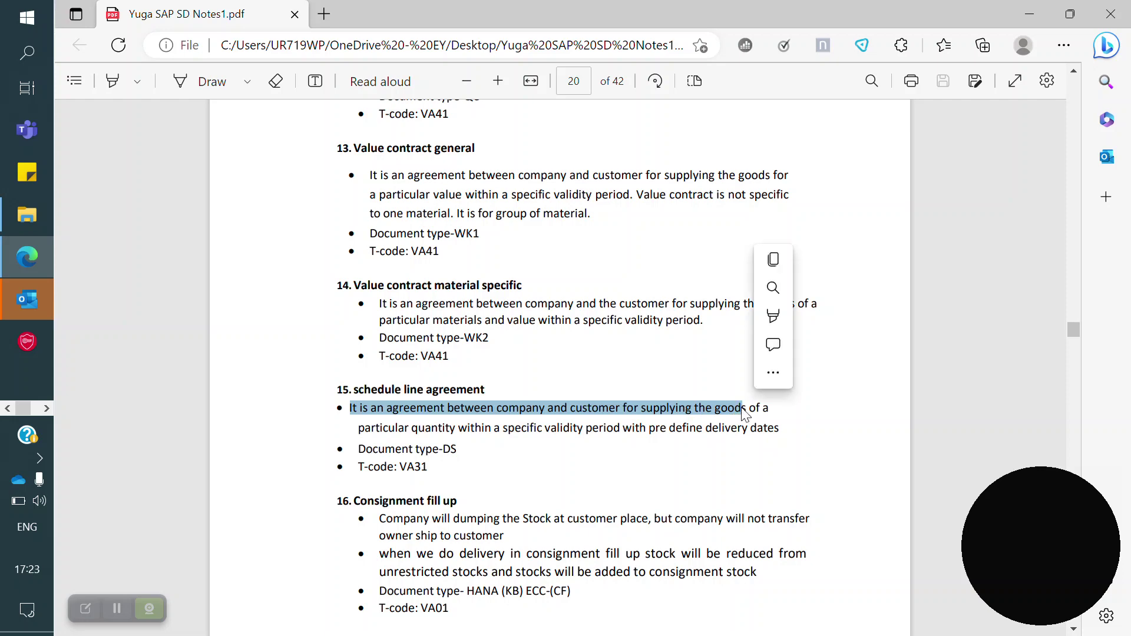
{"action": "left_click_drag", "start_coordinate": [358, 428], "coordinate": [782, 431]}
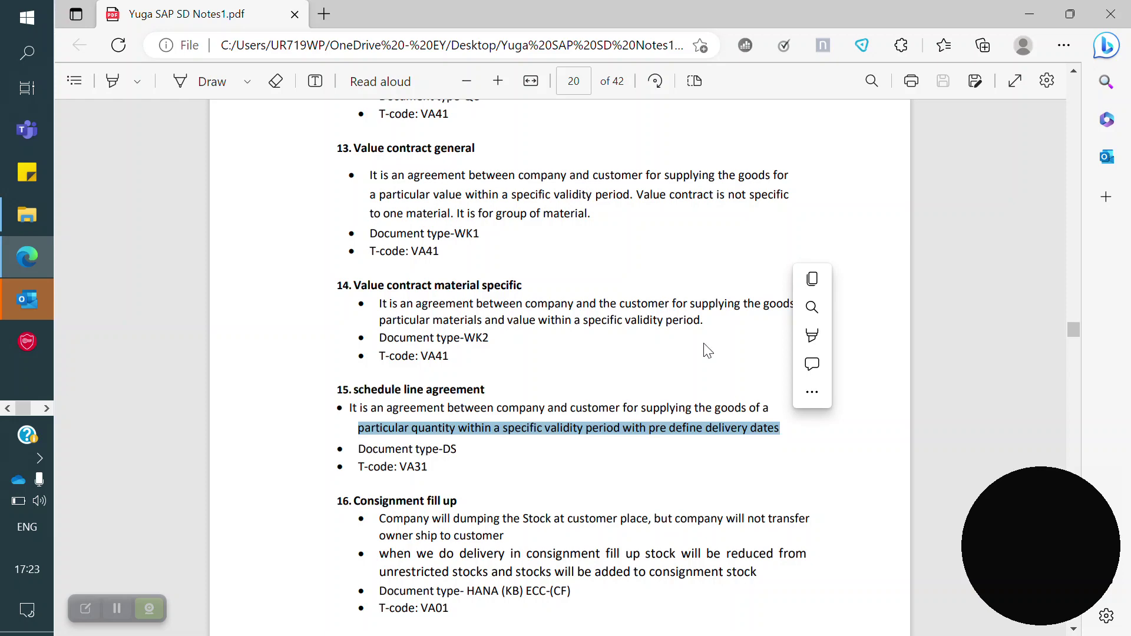
{"action": "scroll", "coordinate": [636, 273], "scroll_direction": "up", "scroll_amount": 3}
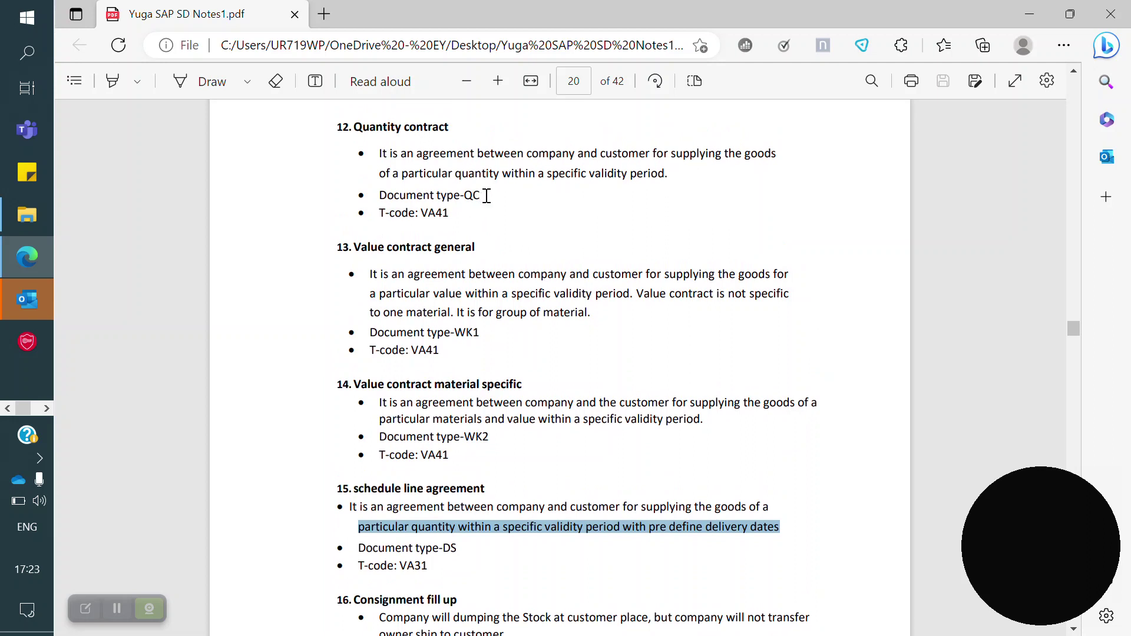
{"action": "left_click_drag", "start_coordinate": [482, 195], "coordinate": [373, 154]}
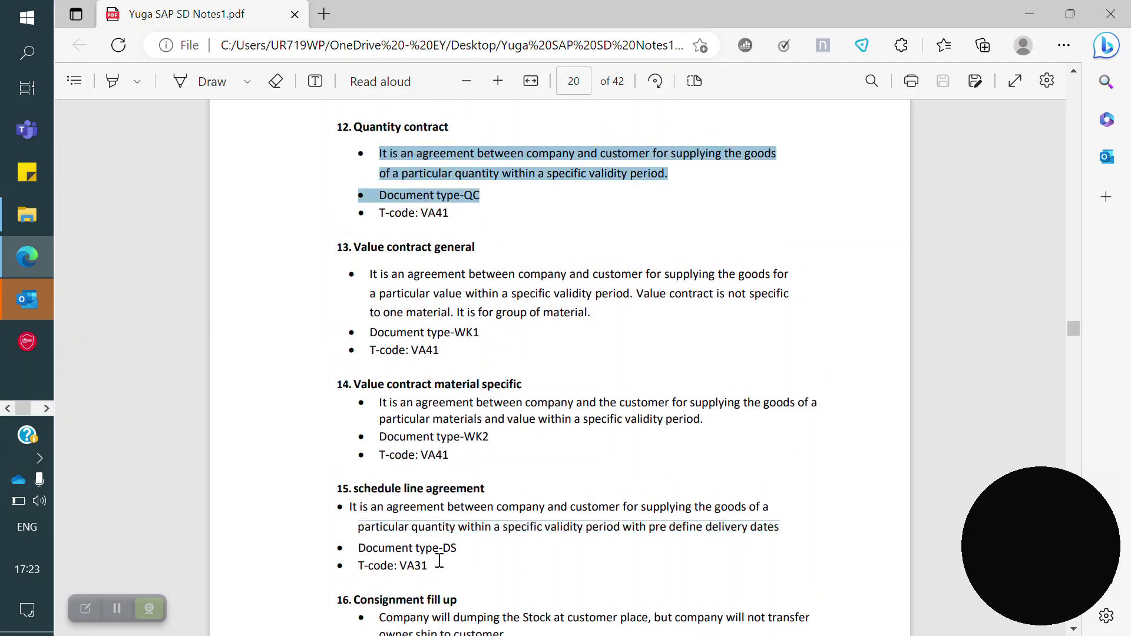
{"action": "left_click_drag", "start_coordinate": [439, 560], "coordinate": [349, 507]}
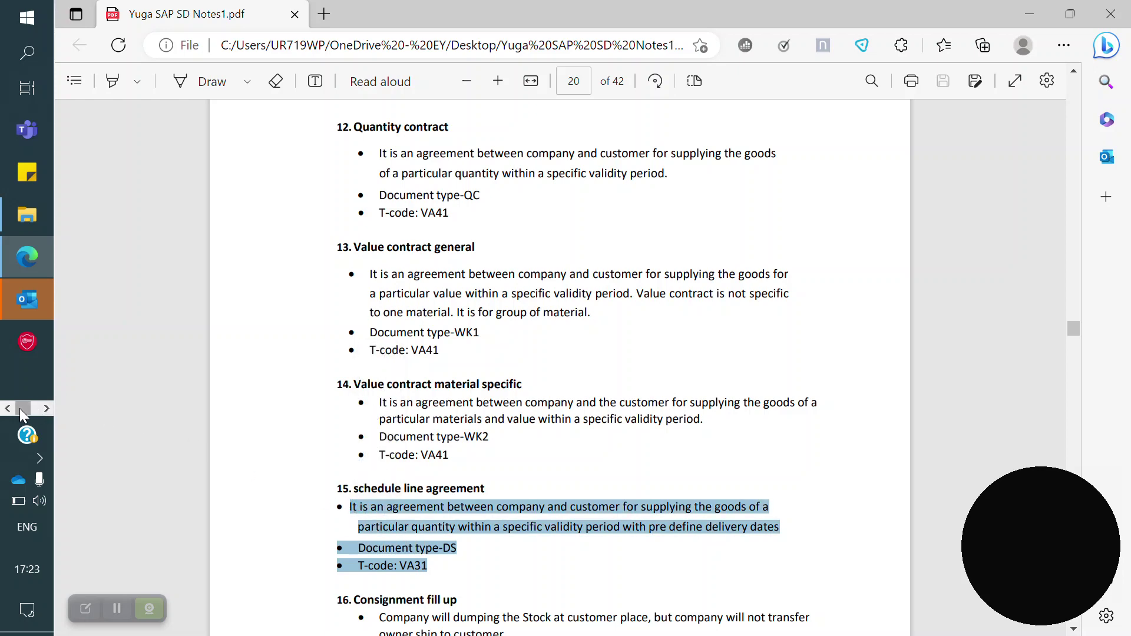
Step: Switch to the SAP Easy Access DPK (1) window and run /nvo
{"action": "left_click", "coordinate": [38, 406]}
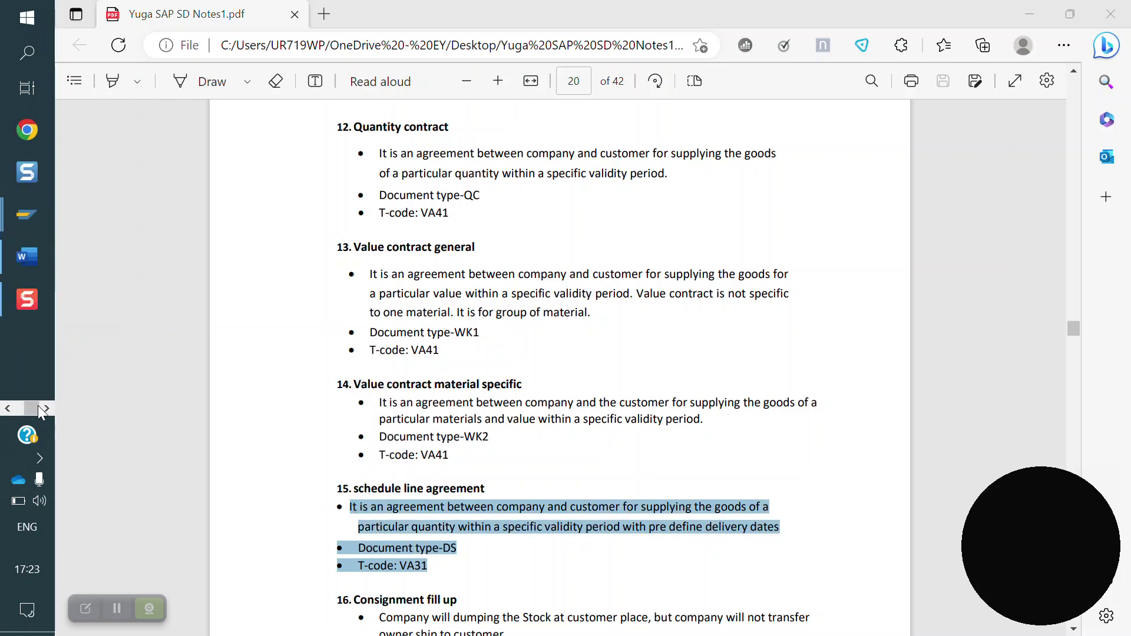
{"action": "left_click", "coordinate": [35, 229]}
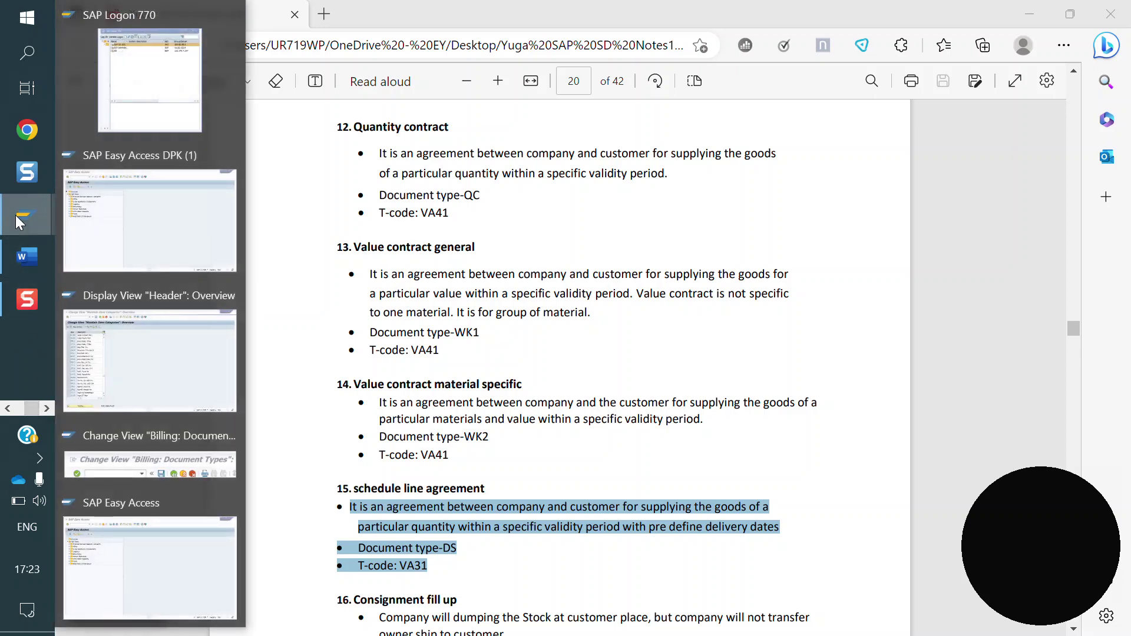
{"action": "left_click", "coordinate": [160, 238]}
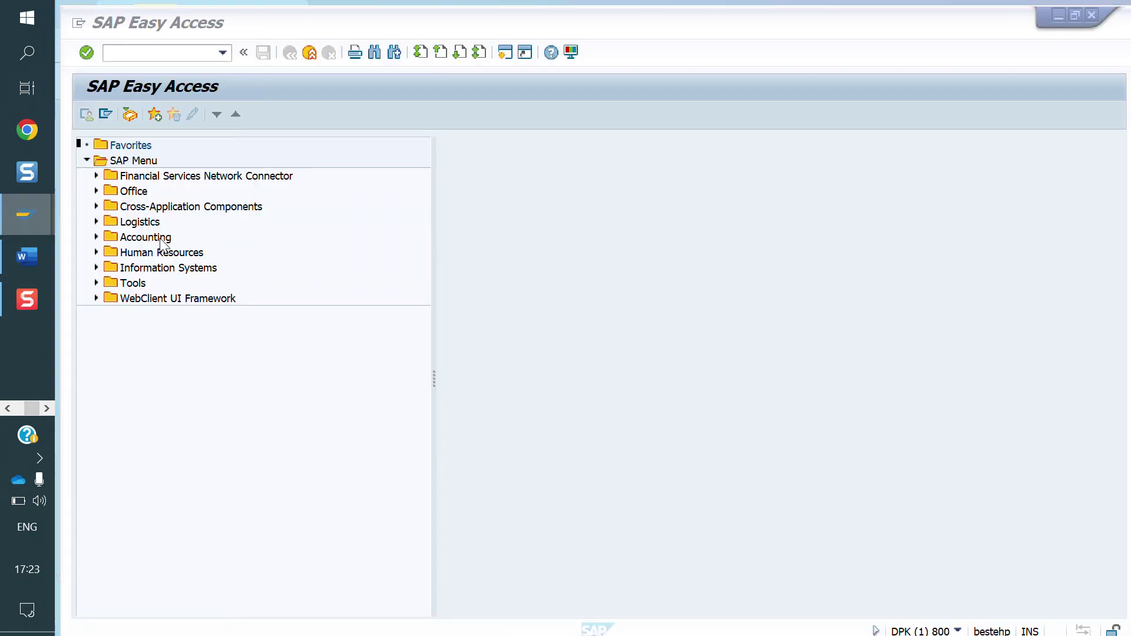
{"action": "type", "text": "/nvov8"}
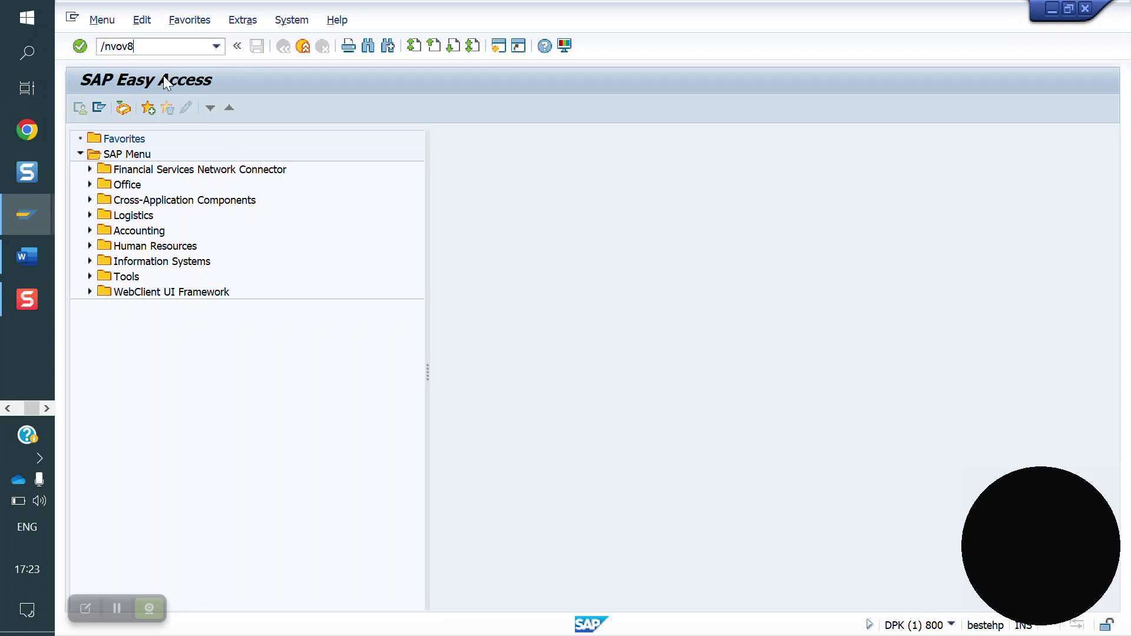
{"action": "key", "text": "Return"}
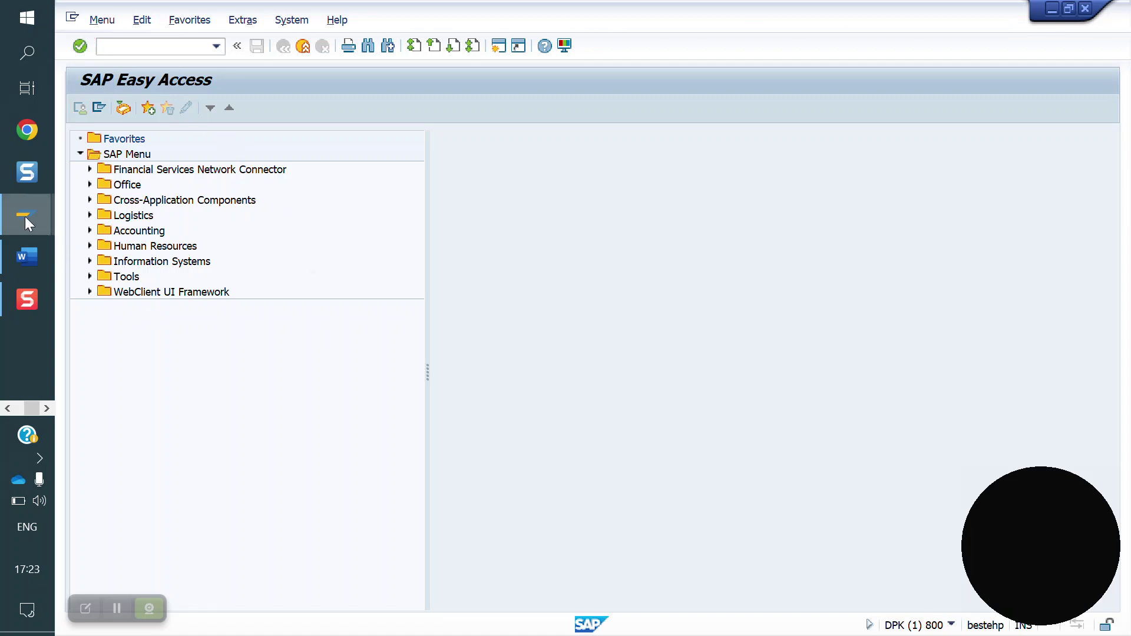
Step: Run VOV8 in the other SAP Easy Access window to list sales order types
{"action": "mouse_move", "coordinate": [41, 232]}
{"action": "left_click", "coordinate": [170, 530]}
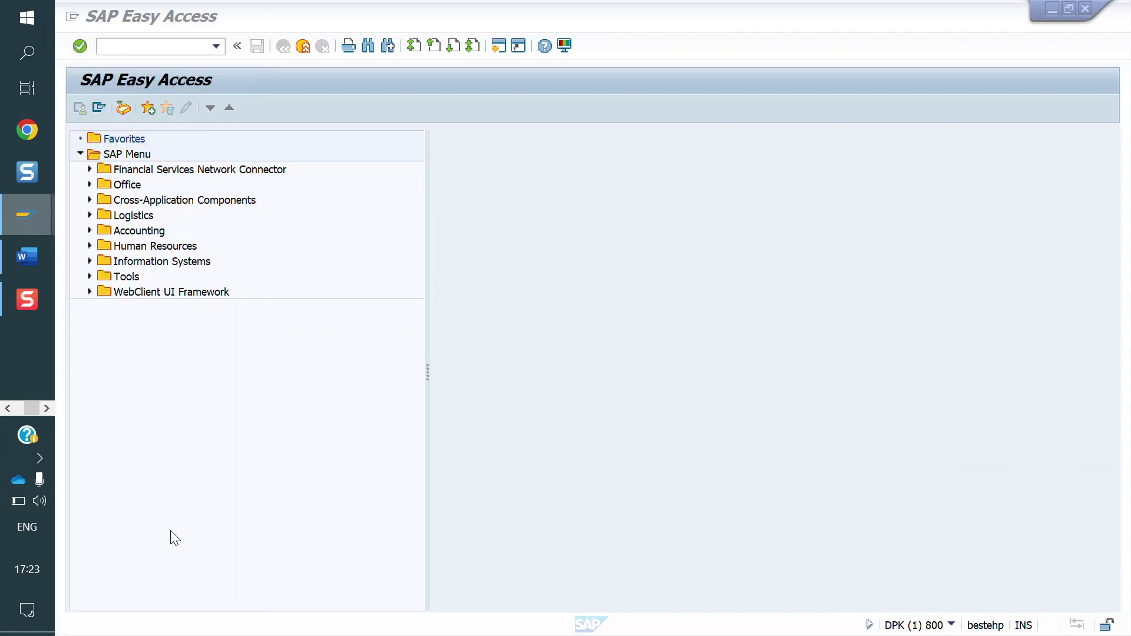
{"action": "type", "text": "vov"}
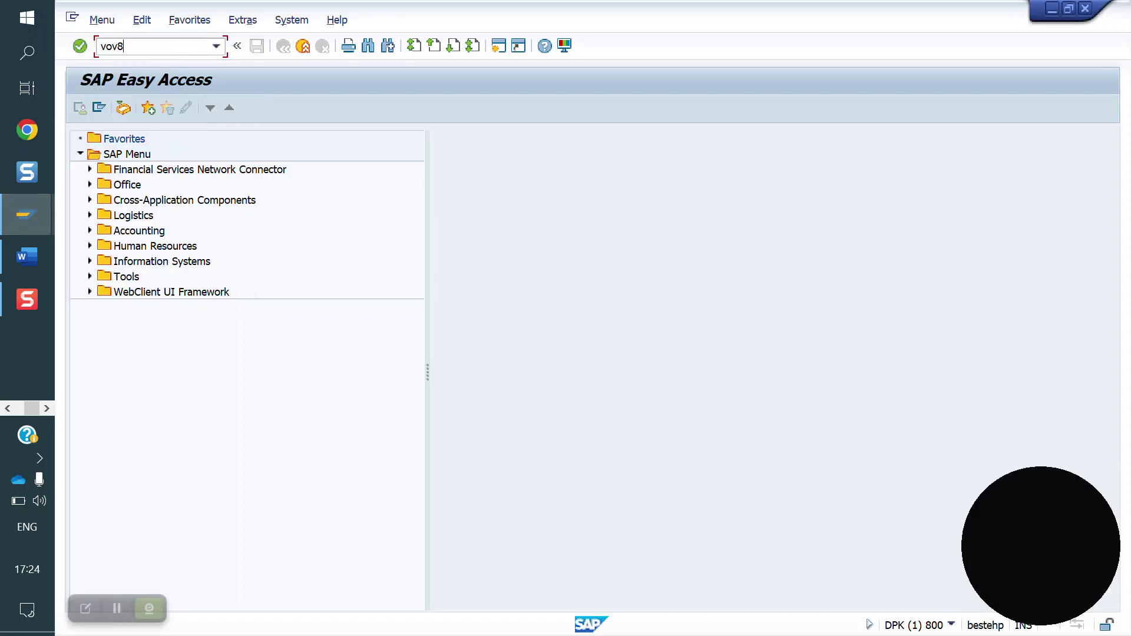
{"action": "type", "text": "8"}
{"action": "key", "text": "Return"}
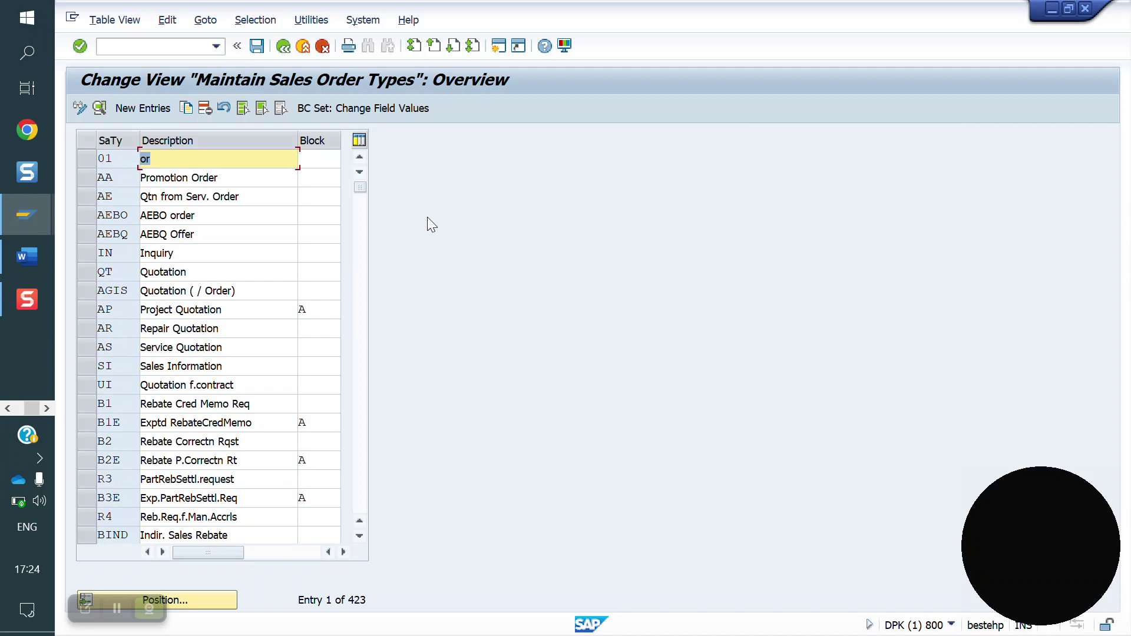
Step: Position the list at sales document type QC and open its Quantity Contract details
{"action": "left_click", "coordinate": [192, 603]}
{"action": "type", "text": "qc"}
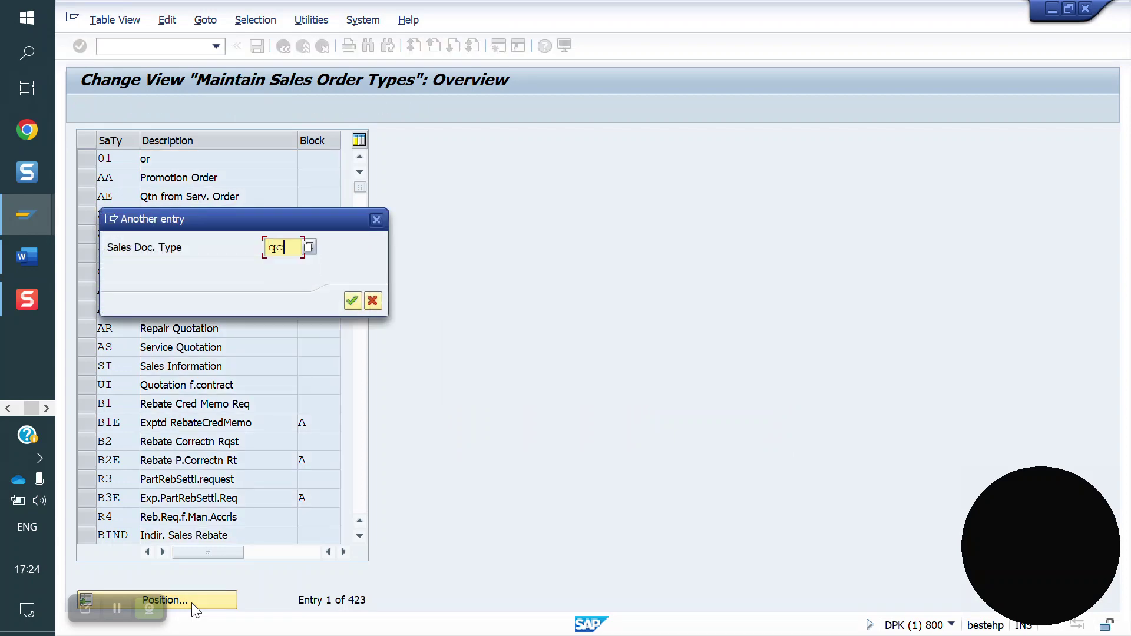
{"action": "key", "text": "Return"}
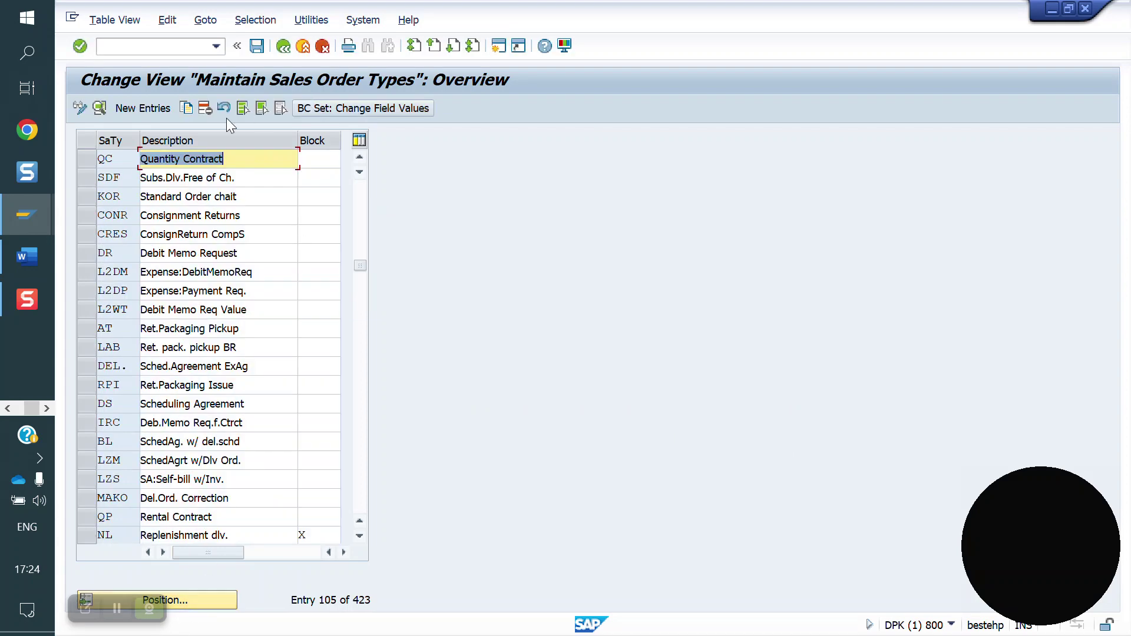
{"action": "left_click", "coordinate": [82, 159]}
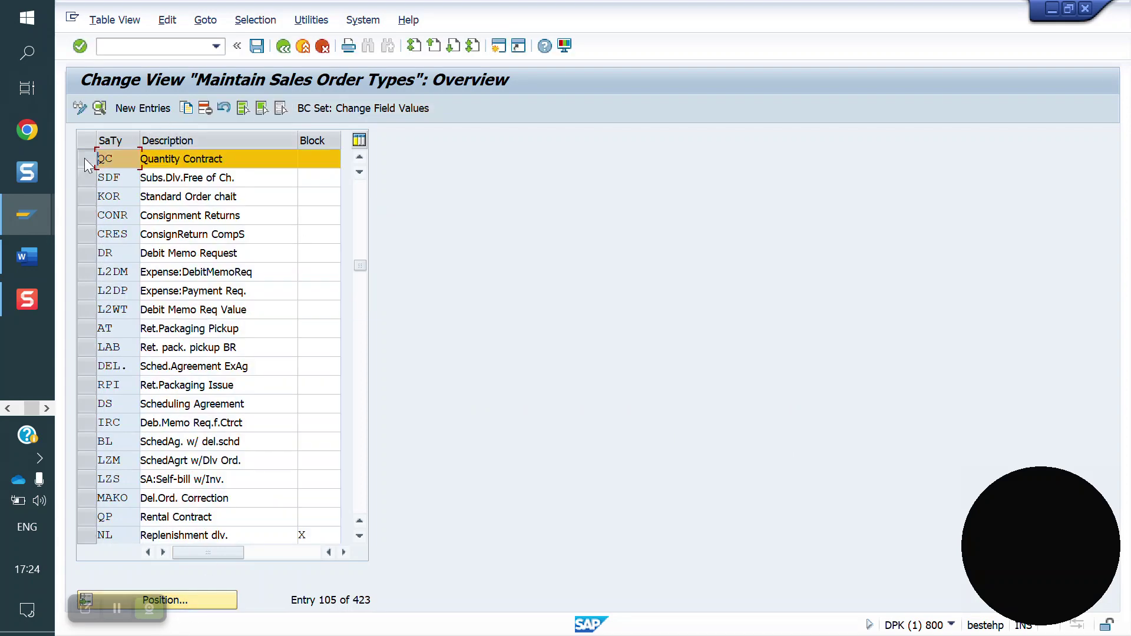
{"action": "left_click", "coordinate": [183, 108]}
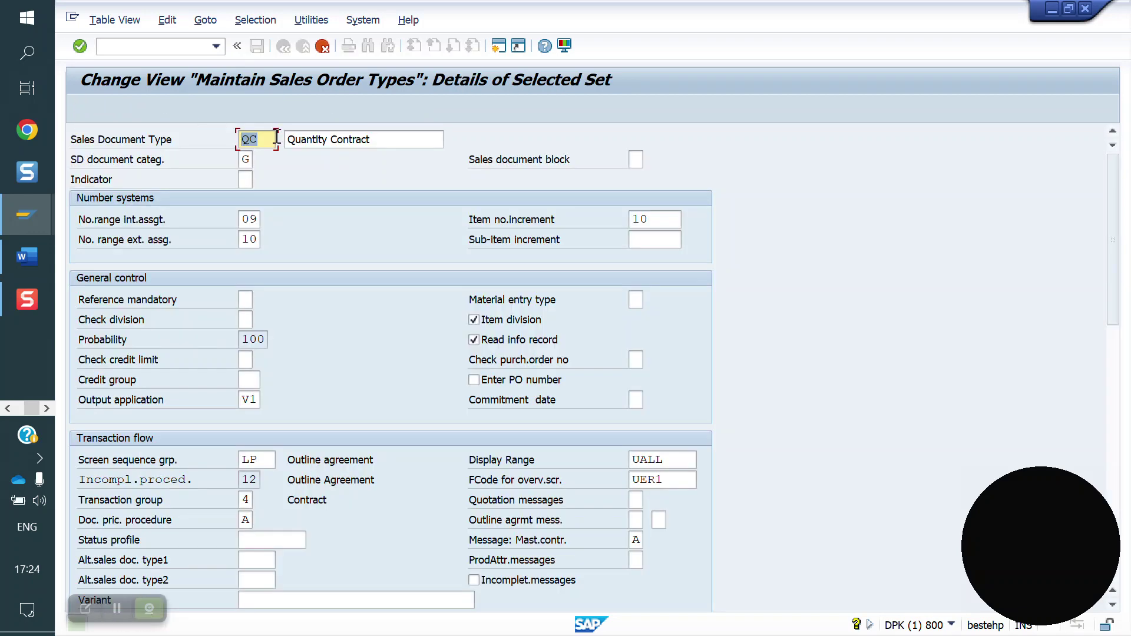
Step: Copy QC as new type Y1Q1, including its copying-control entries, and save
{"action": "type", "text": "y1"}
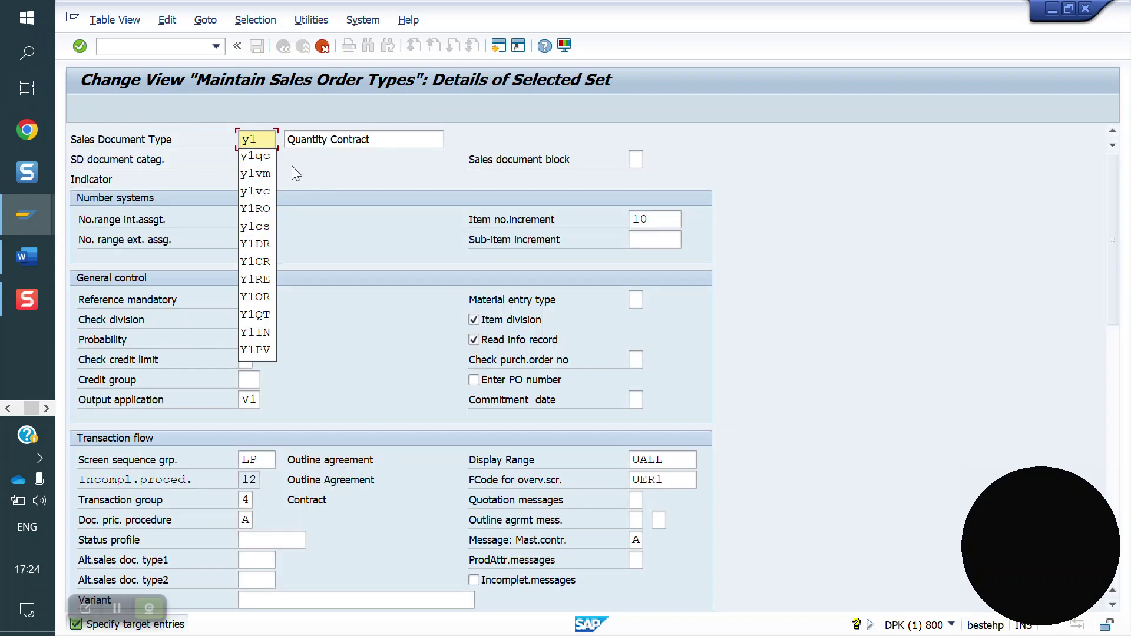
{"action": "type", "text": "qc"}
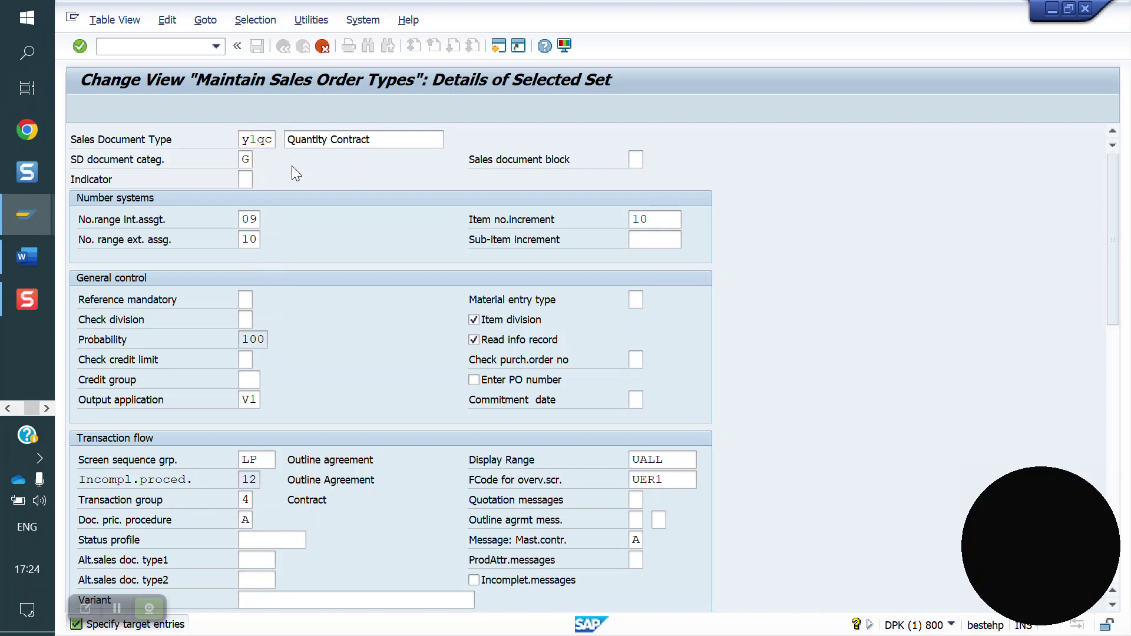
{"action": "key", "text": "Return"}
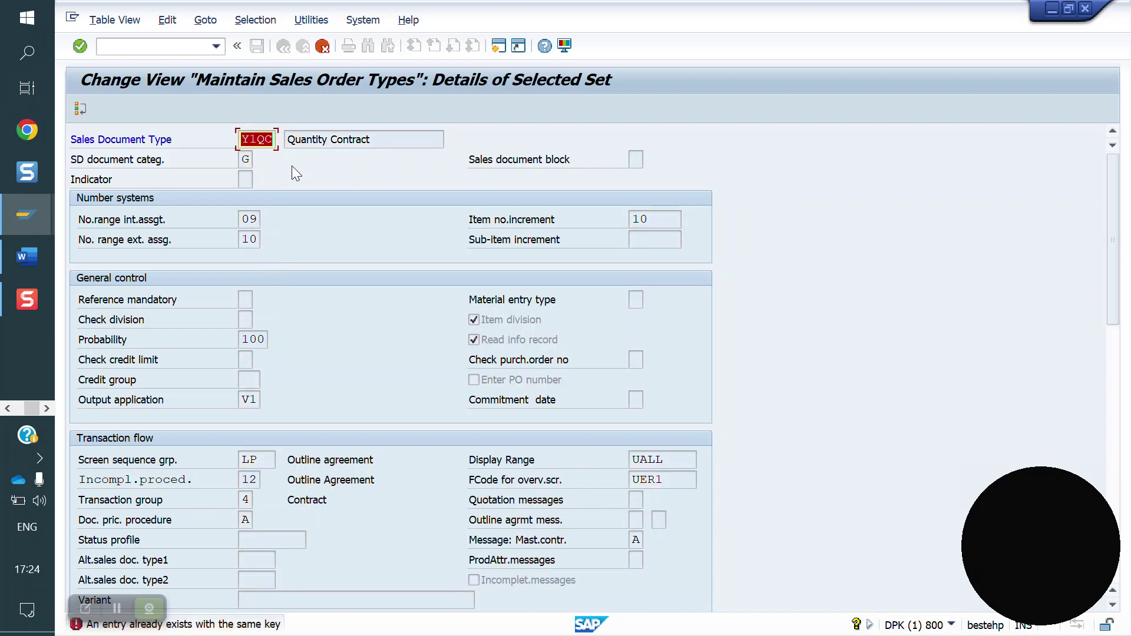
{"action": "left_click", "coordinate": [274, 139]}
{"action": "key", "text": "BackSpace"}
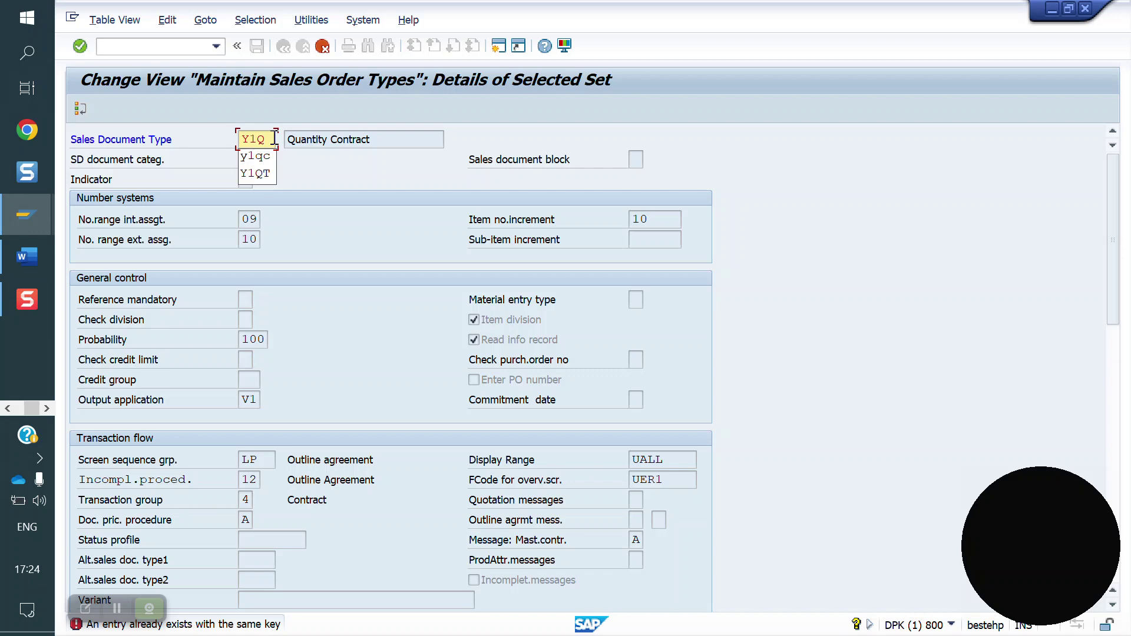
{"action": "type", "text": "1"}
{"action": "key", "text": "Return"}
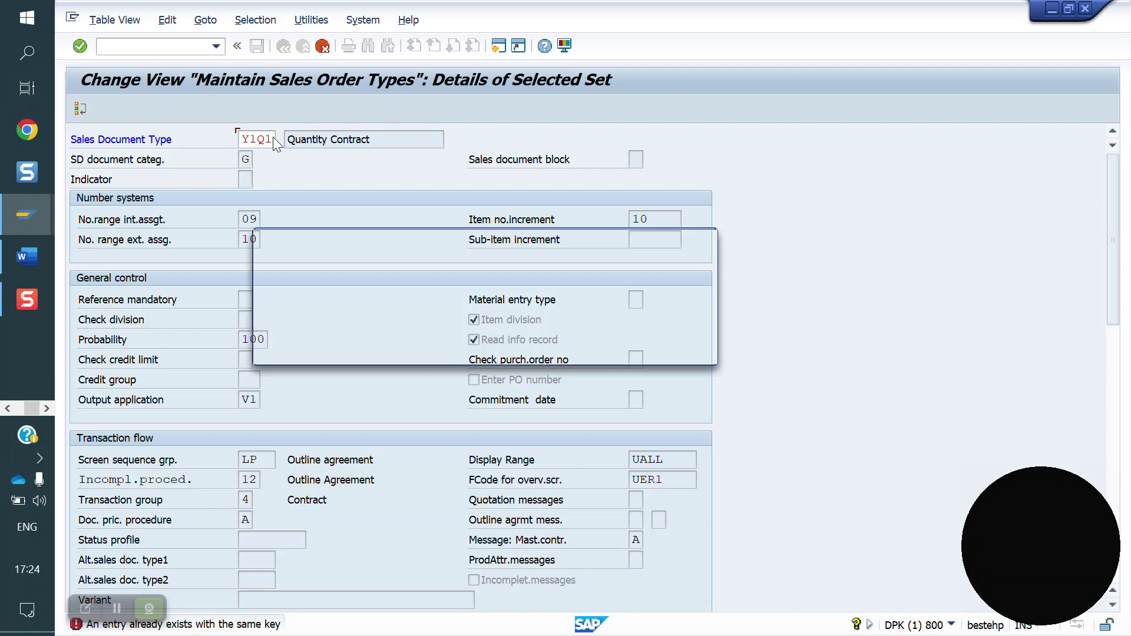
{"action": "left_click", "coordinate": [353, 342]}
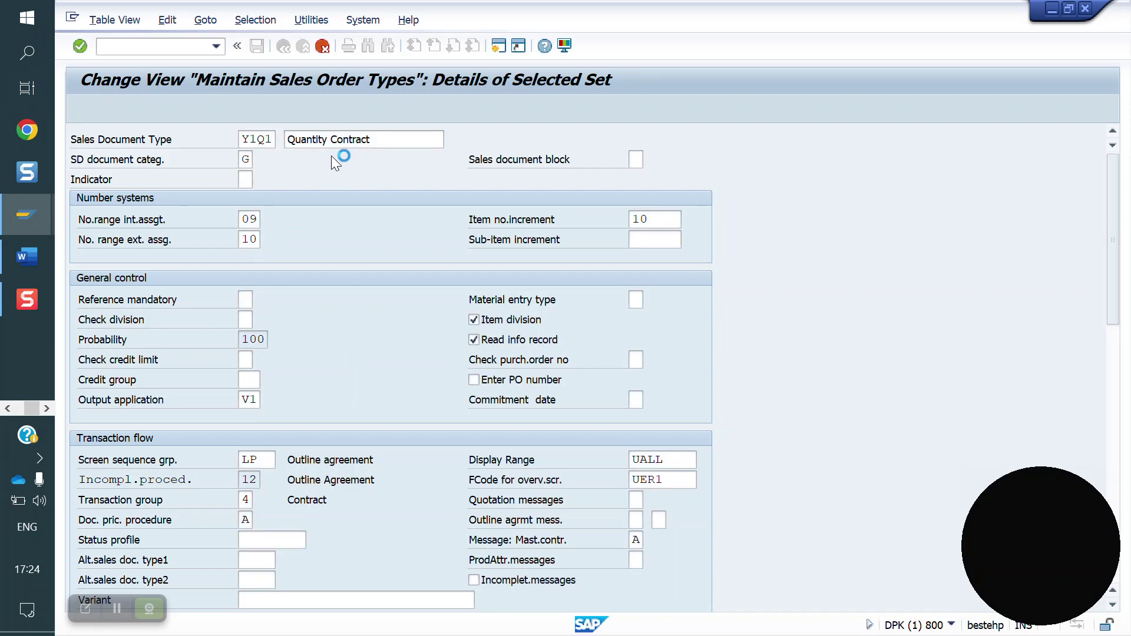
{"action": "left_click", "coordinate": [257, 46]}
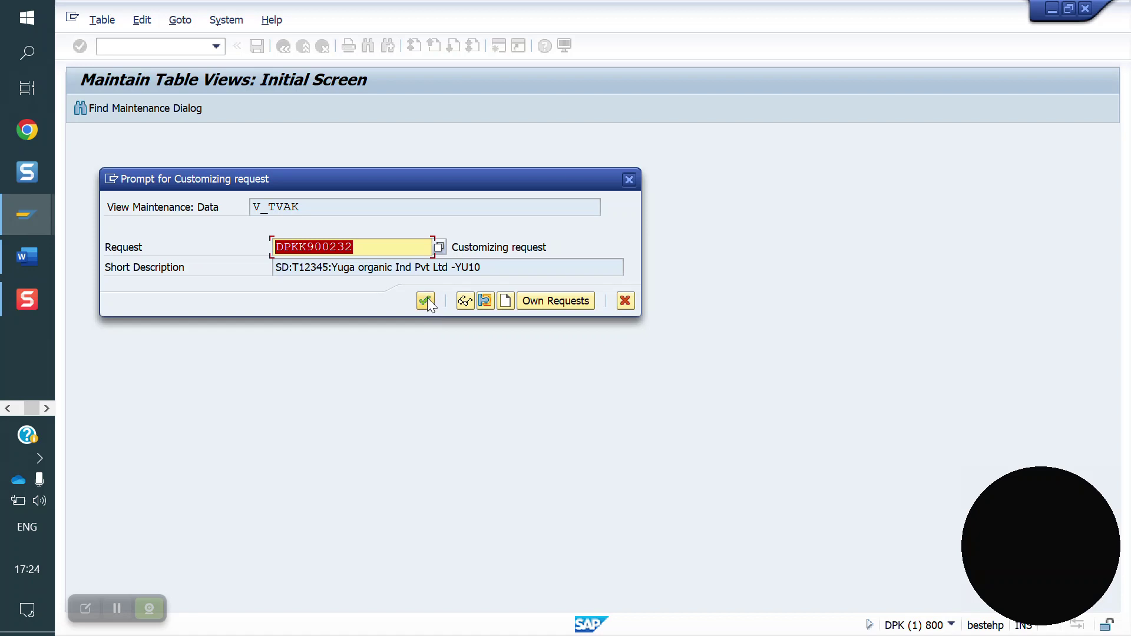
Step: Confirm the customizing request and transport notice, then run /nova21 for allowed order types
{"action": "left_click", "coordinate": [426, 298]}
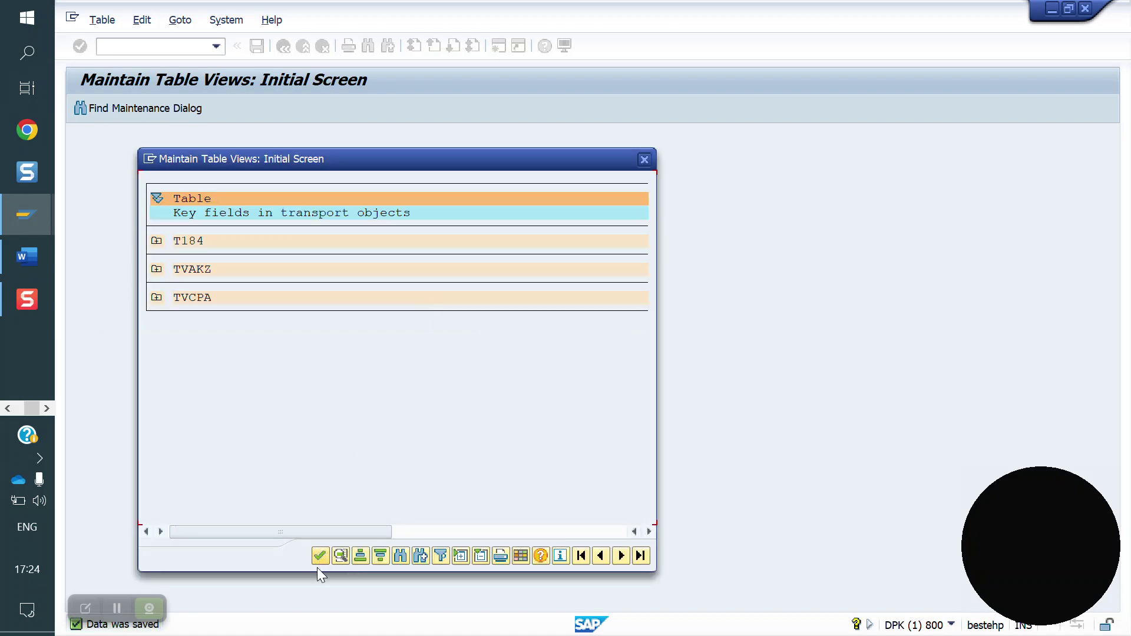
{"action": "left_click", "coordinate": [320, 556]}
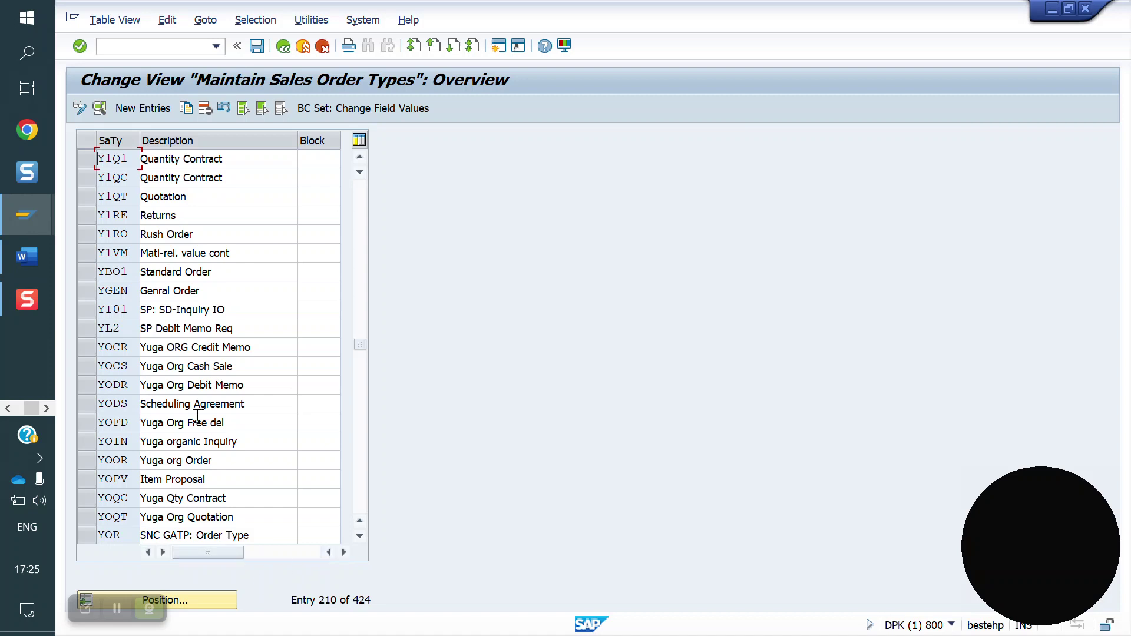
{"action": "left_click", "coordinate": [134, 46]}
{"action": "type", "text": "/nova21"}
{"action": "key", "text": "Return"}
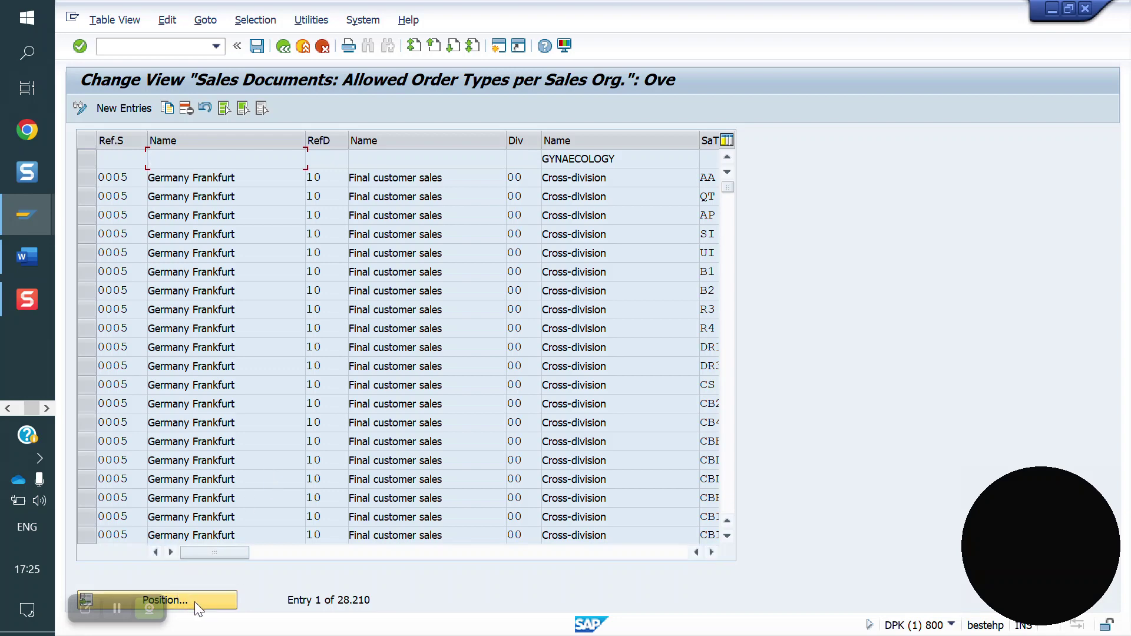
Step: Try adding order type Y1Q1 for sales area Y010 / YD / YR as a new entry
{"action": "left_click", "coordinate": [126, 112]}
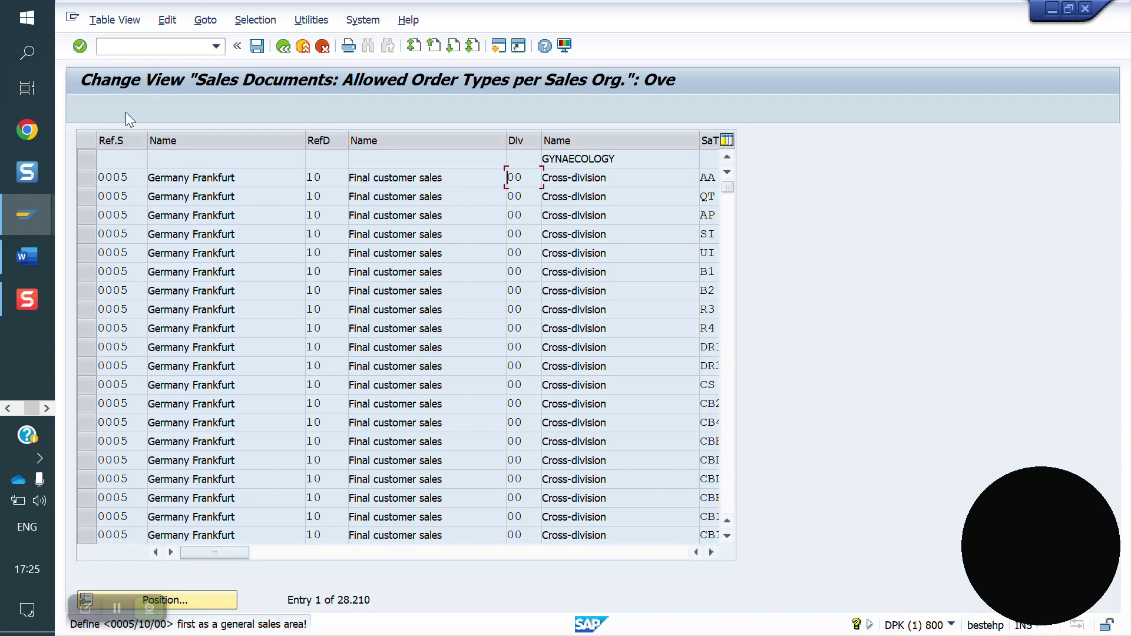
{"action": "type", "text": "Y010"}
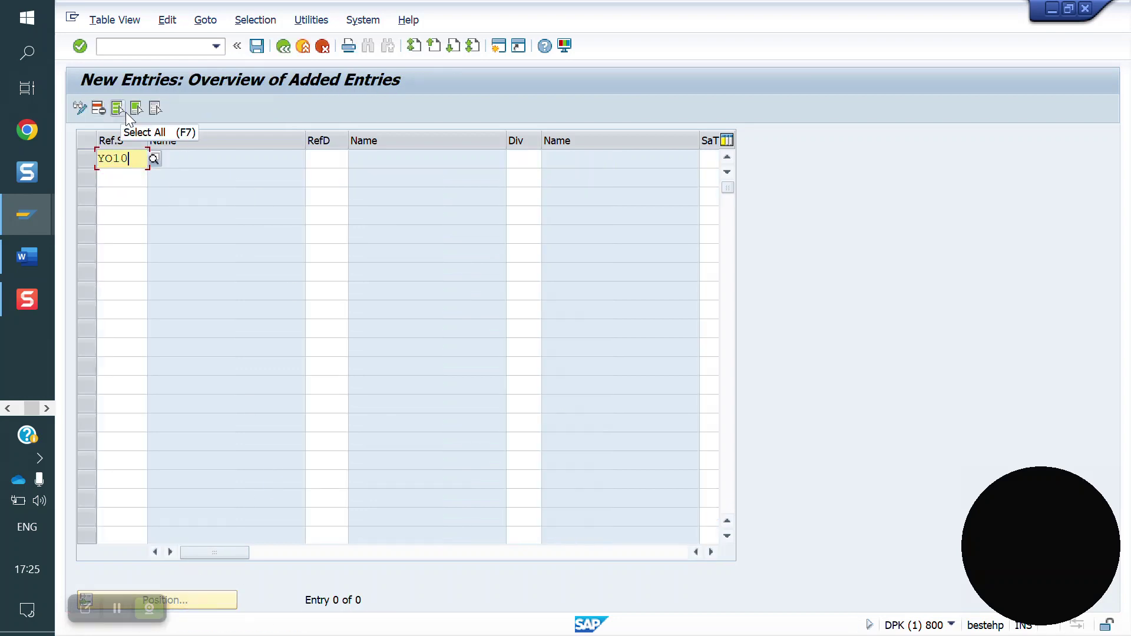
{"action": "key", "text": "Tab"}
{"action": "type", "text": "YD"}
{"action": "key", "text": "Tab"}
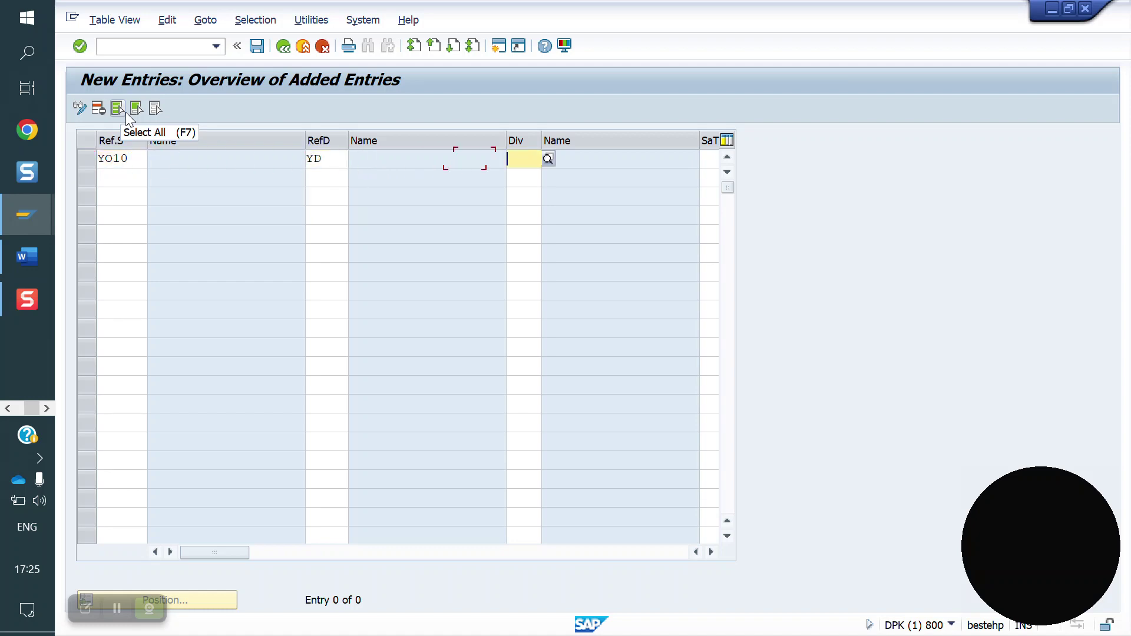
{"action": "type", "text": "YR"}
{"action": "key", "text": "Tab"}
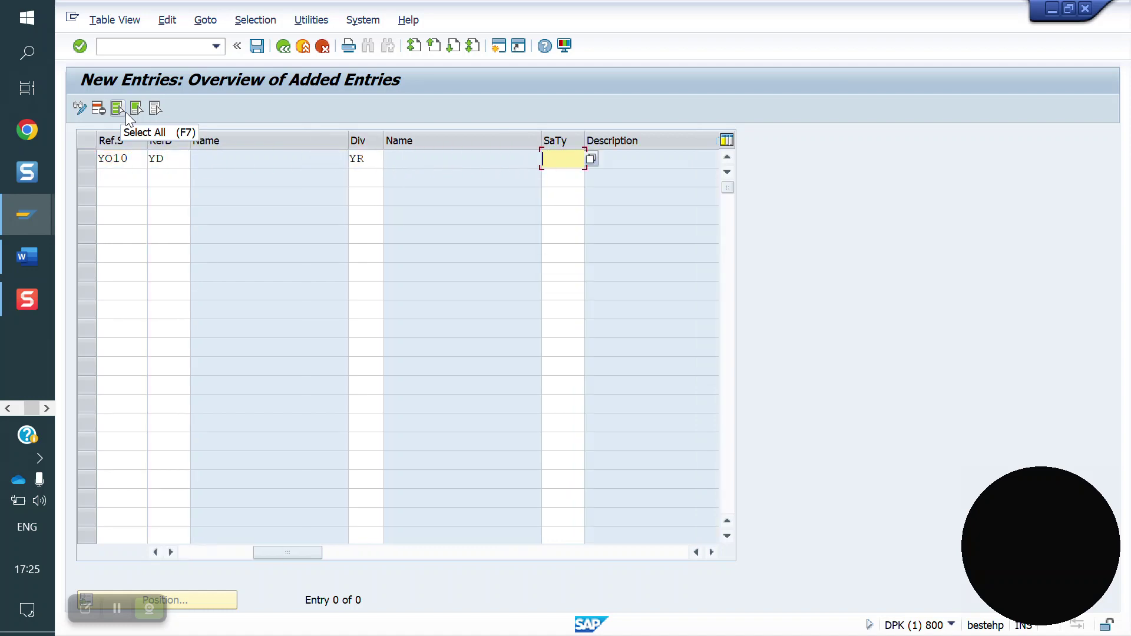
{"action": "type", "text": "Y1Q1"}
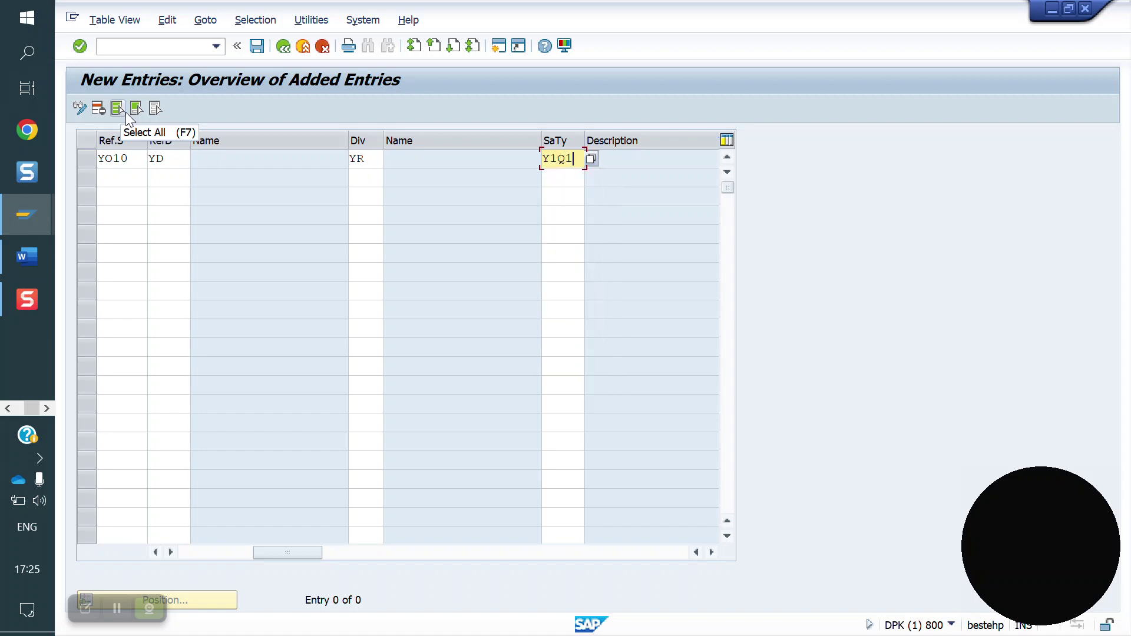
{"action": "key", "text": "Return"}
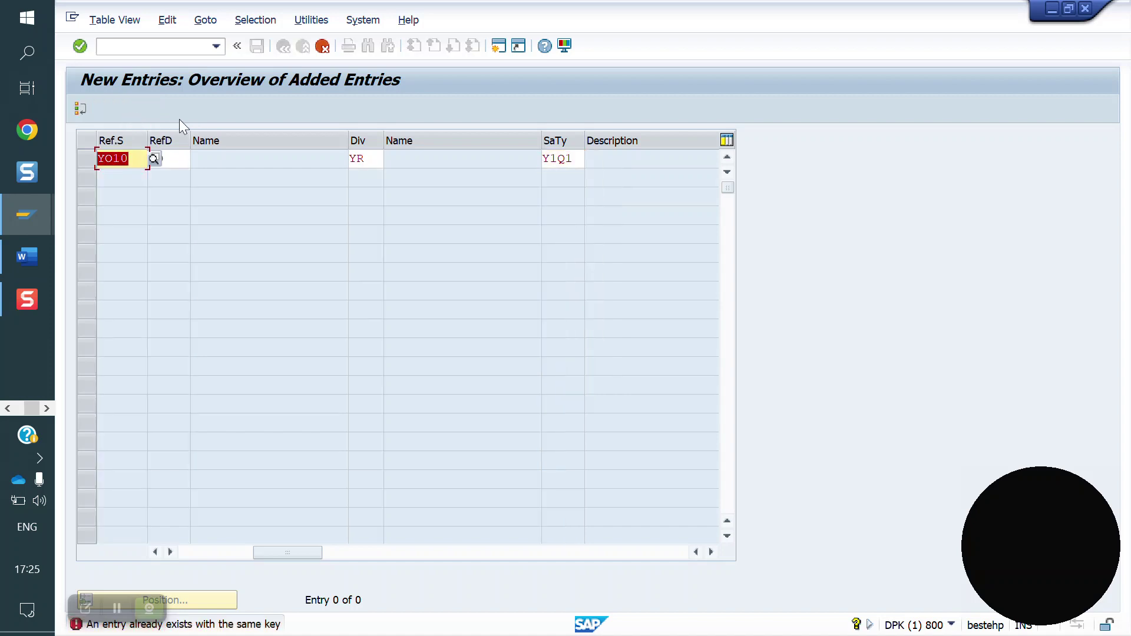
Step: Discard the duplicate entry and return to the allowed order types list
{"action": "left_click", "coordinate": [322, 47]}
{"action": "left_click", "coordinate": [322, 47]}
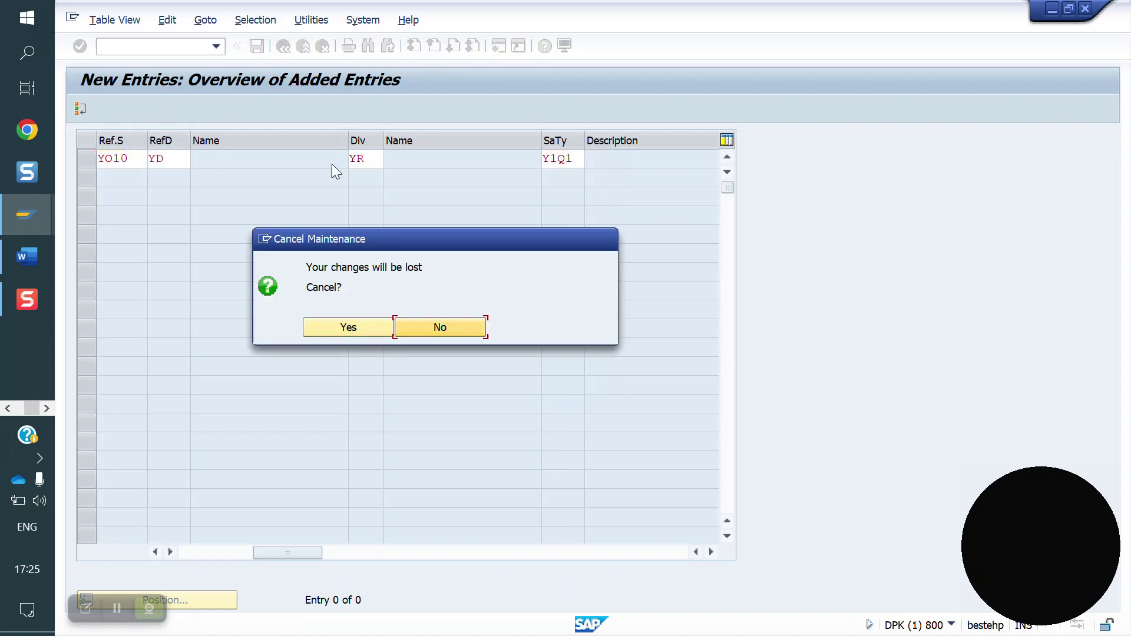
{"action": "left_click", "coordinate": [353, 333]}
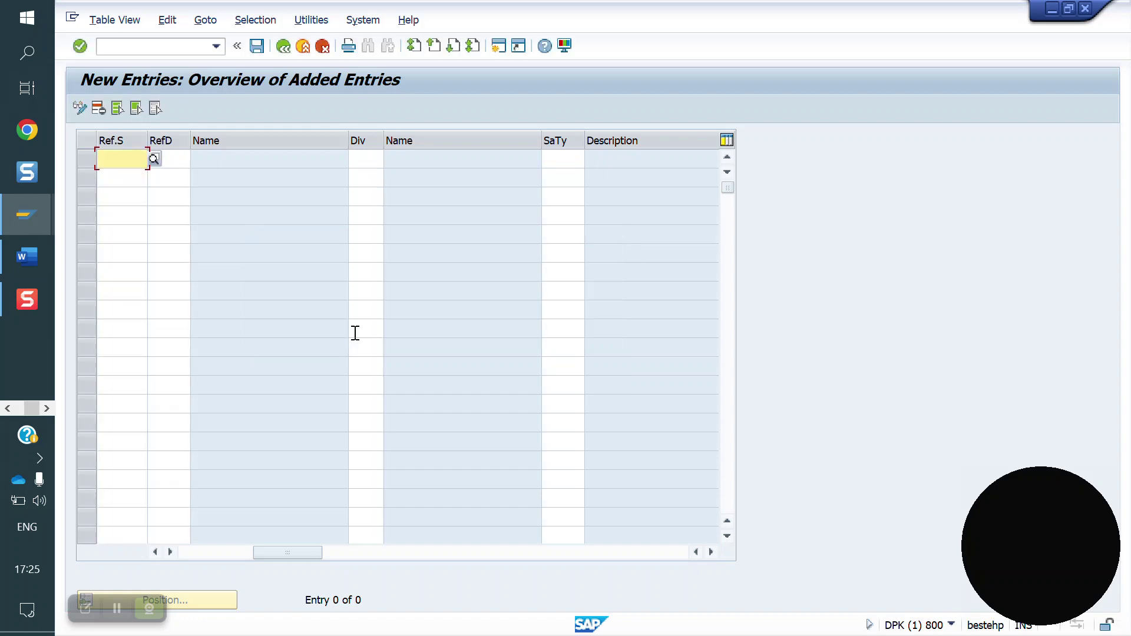
{"action": "left_click", "coordinate": [283, 50]}
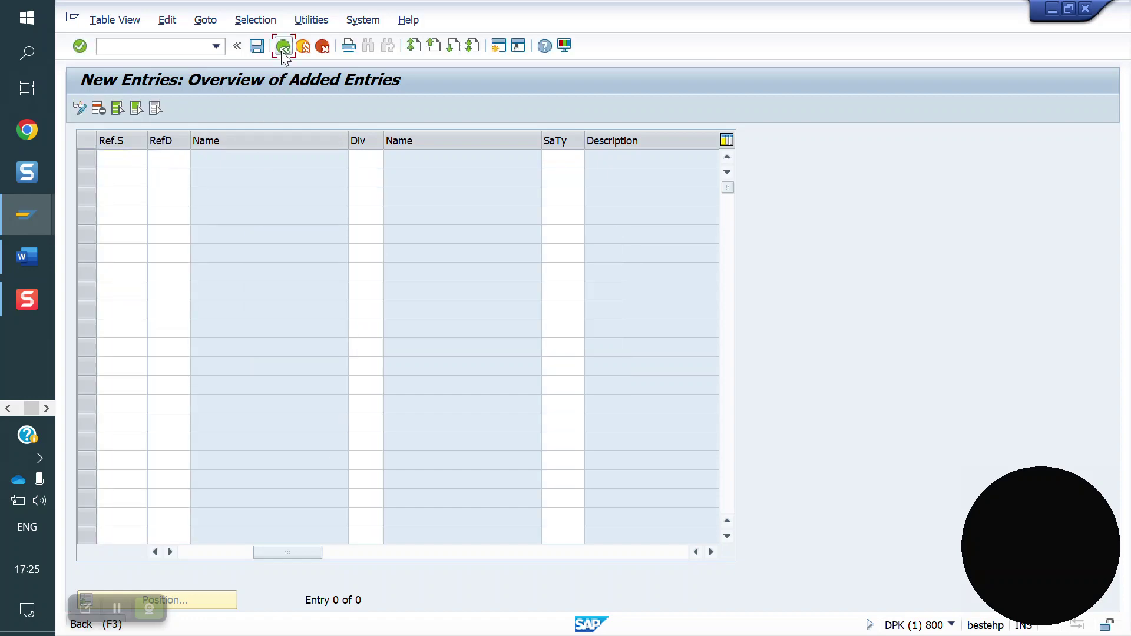
Step: Position the list at the YO10 / YD / YR / Y1Q1 entry
{"action": "left_click", "coordinate": [196, 602]}
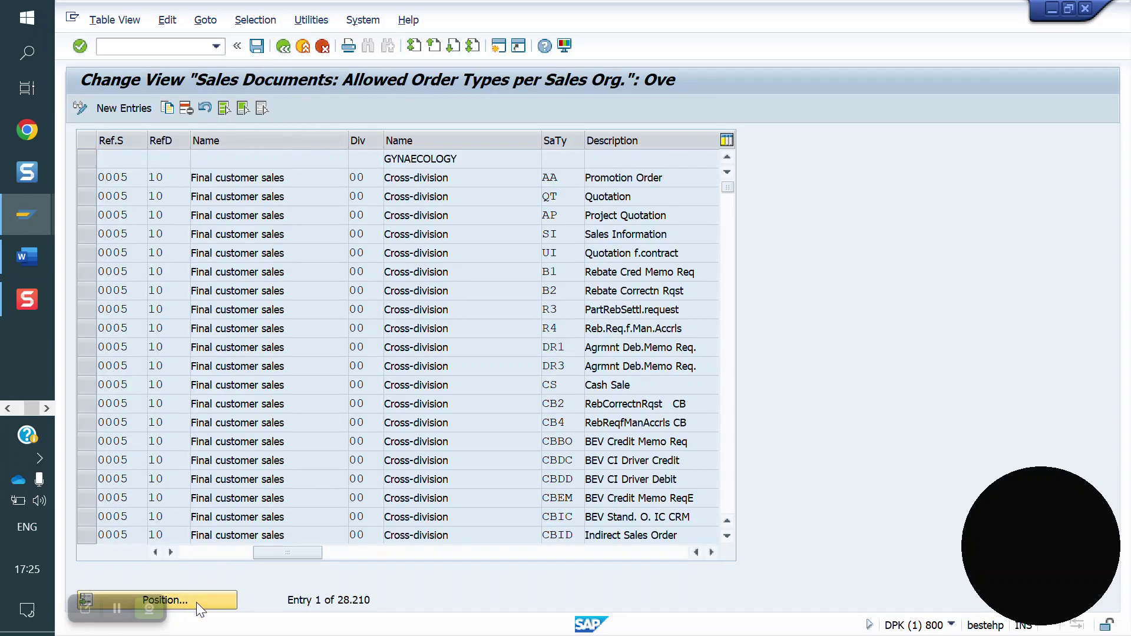
{"action": "key", "text": "BackSpace"}
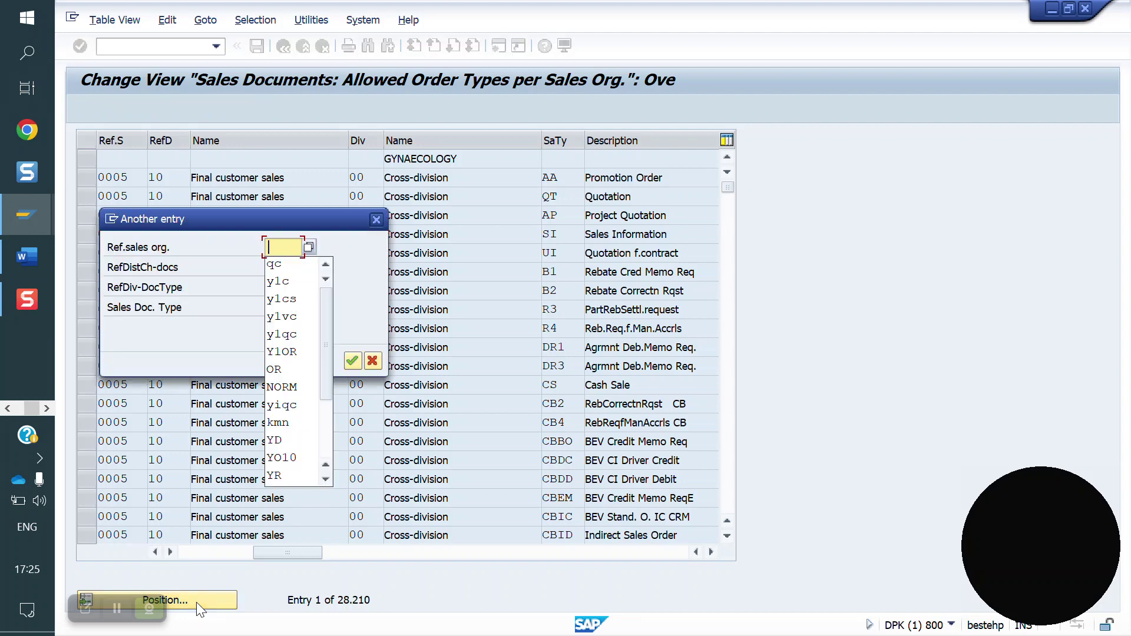
{"action": "key", "text": "Down"}
{"action": "key", "text": "Down"}
{"action": "key", "text": "Down"}
{"action": "key", "text": "Down"}
{"action": "type", "text": "YO1"}
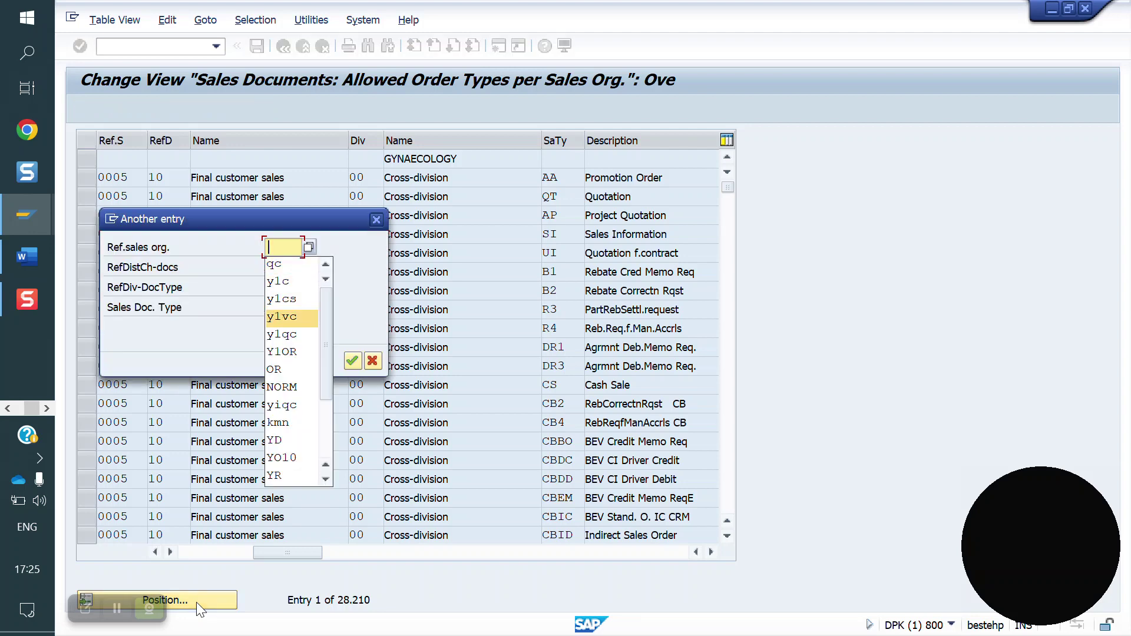
{"action": "type", "text": "0"}
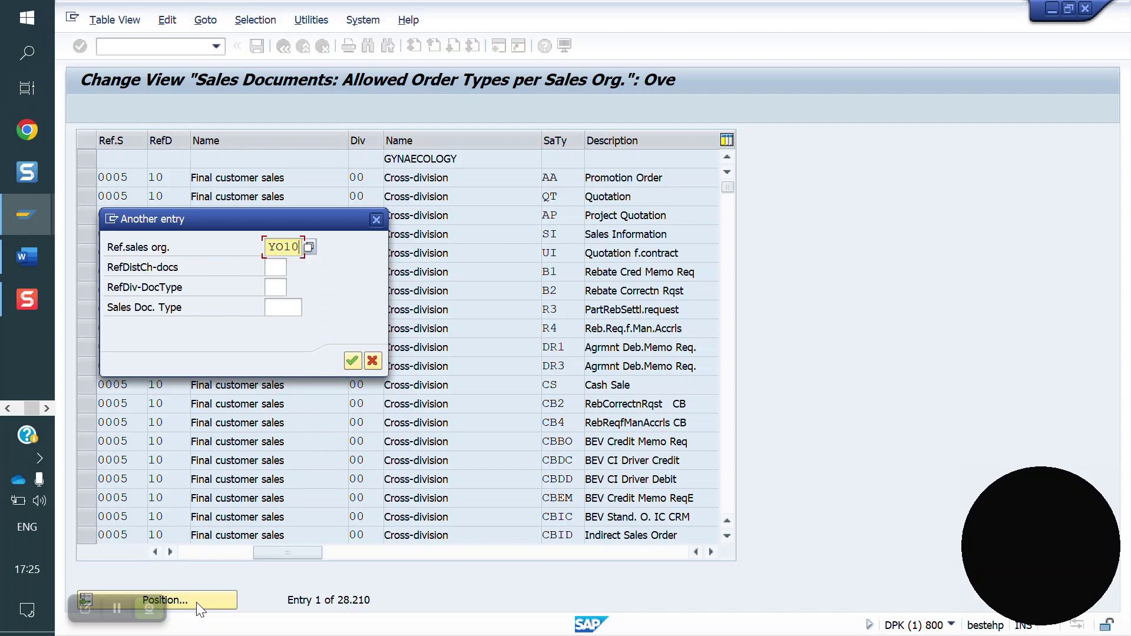
{"action": "key", "text": "Tab"}
{"action": "type", "text": "YD"}
{"action": "key", "text": "Tab"}
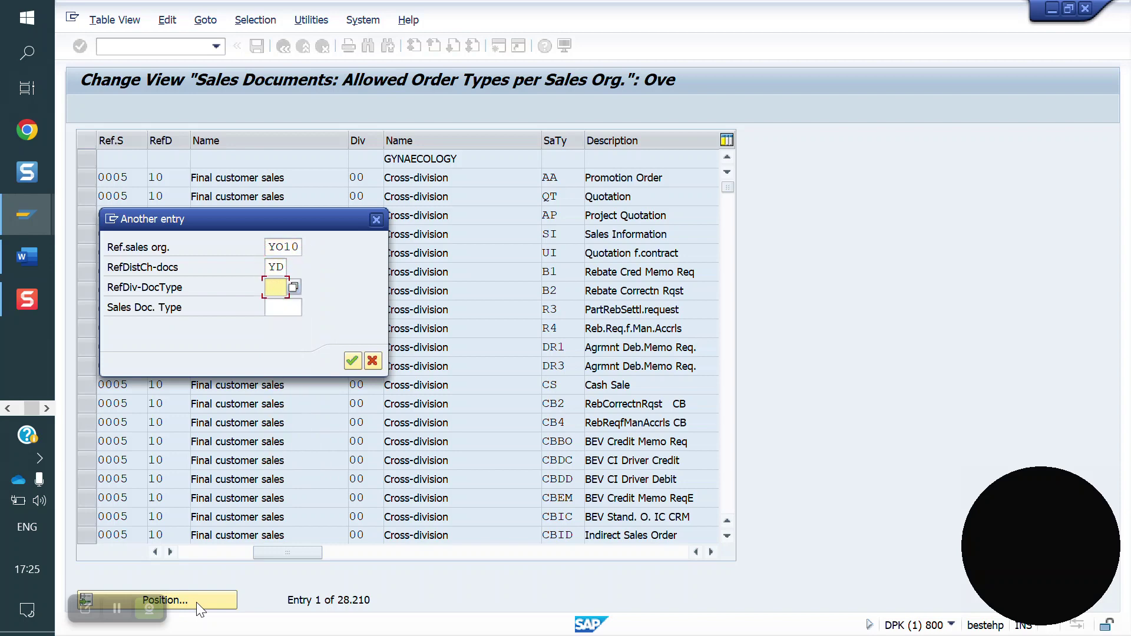
{"action": "type", "text": "YR"}
{"action": "key", "text": "Tab"}
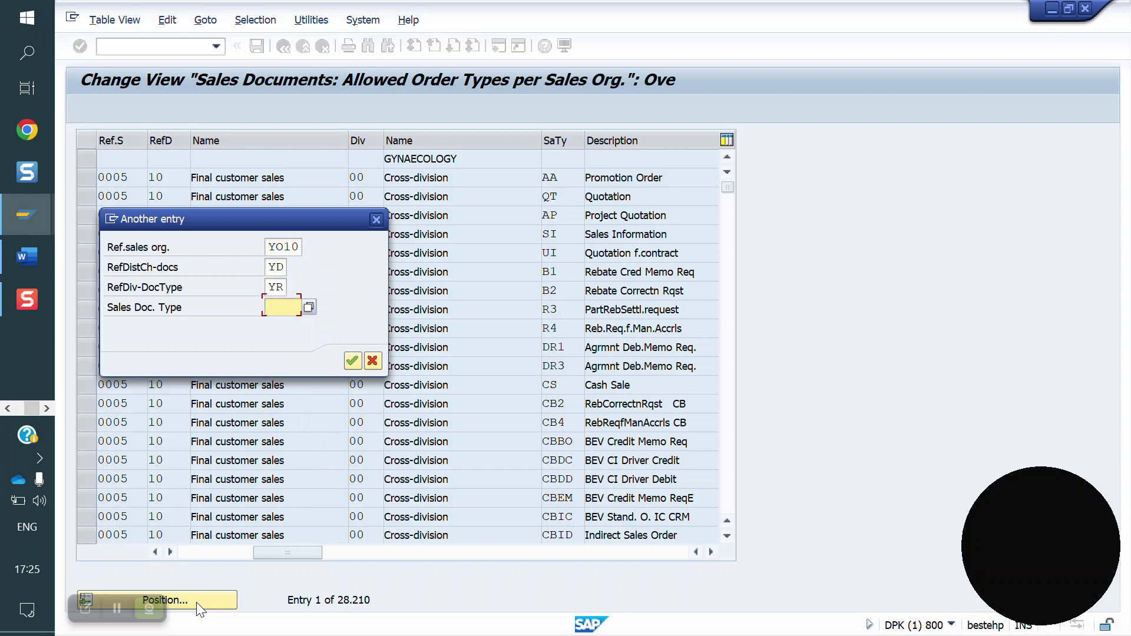
{"action": "type", "text": "Y1Q1"}
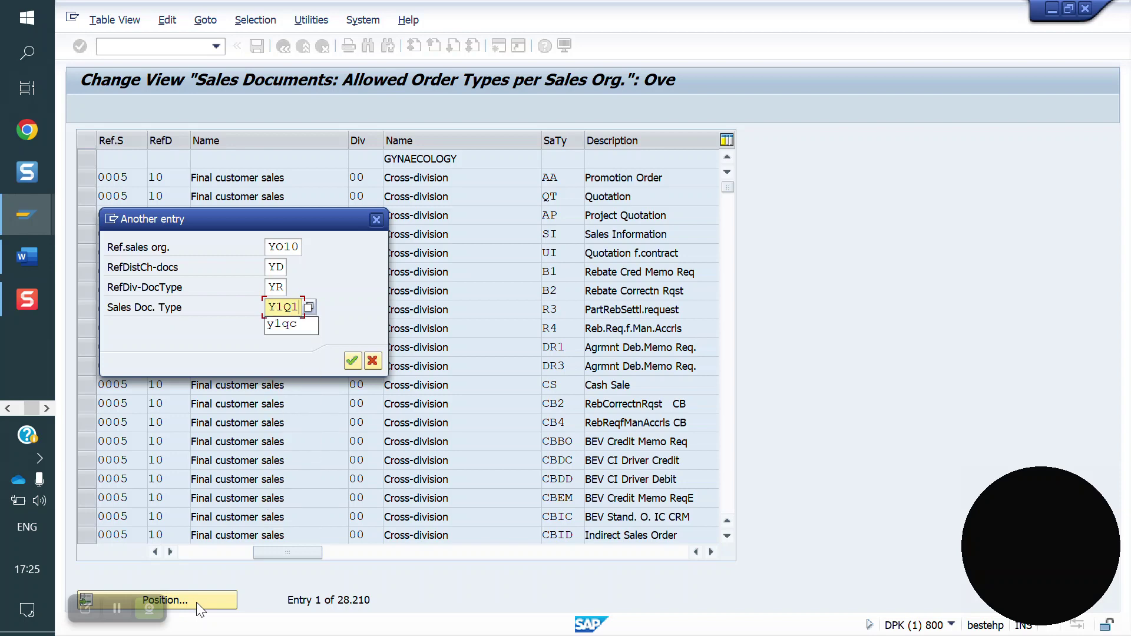
{"action": "key", "text": "Return"}
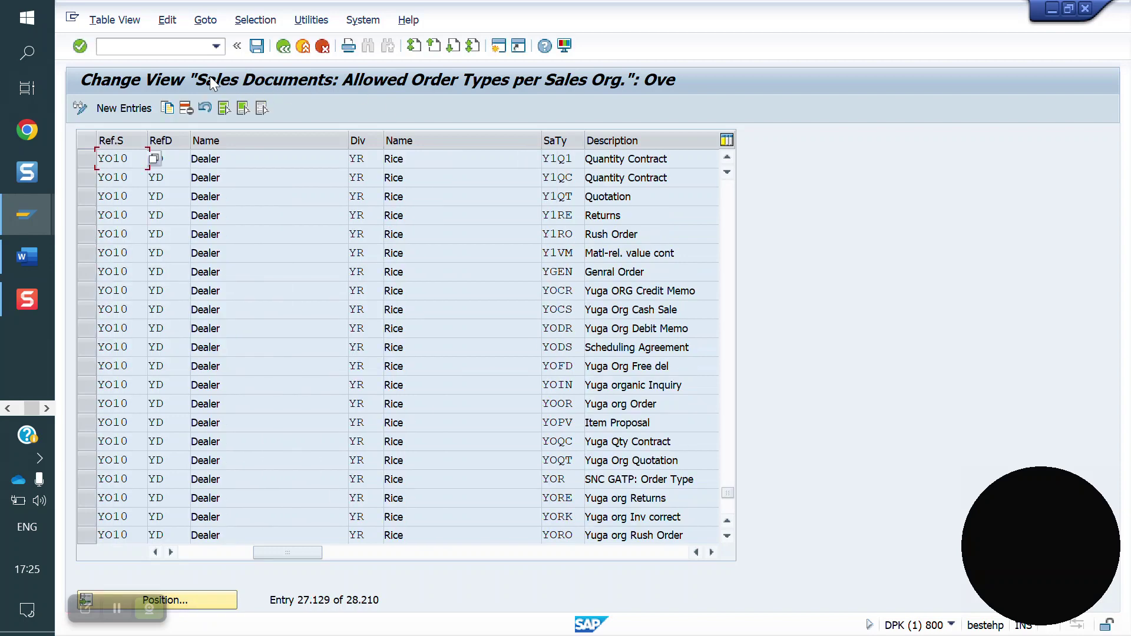
{"action": "left_click", "coordinate": [152, 46]}
Step: Open item category maintenance via /NVOV and position the list at WKN
{"action": "type", "text": "/NVOV7"}
{"action": "key", "text": "Return"}
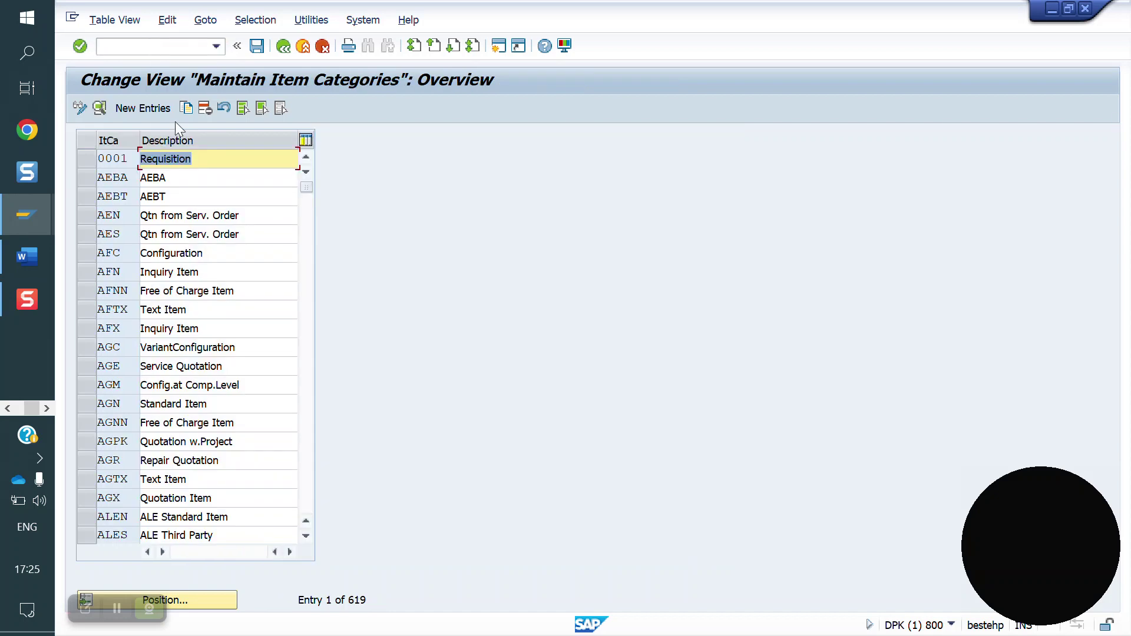
{"action": "left_click", "coordinate": [196, 599]}
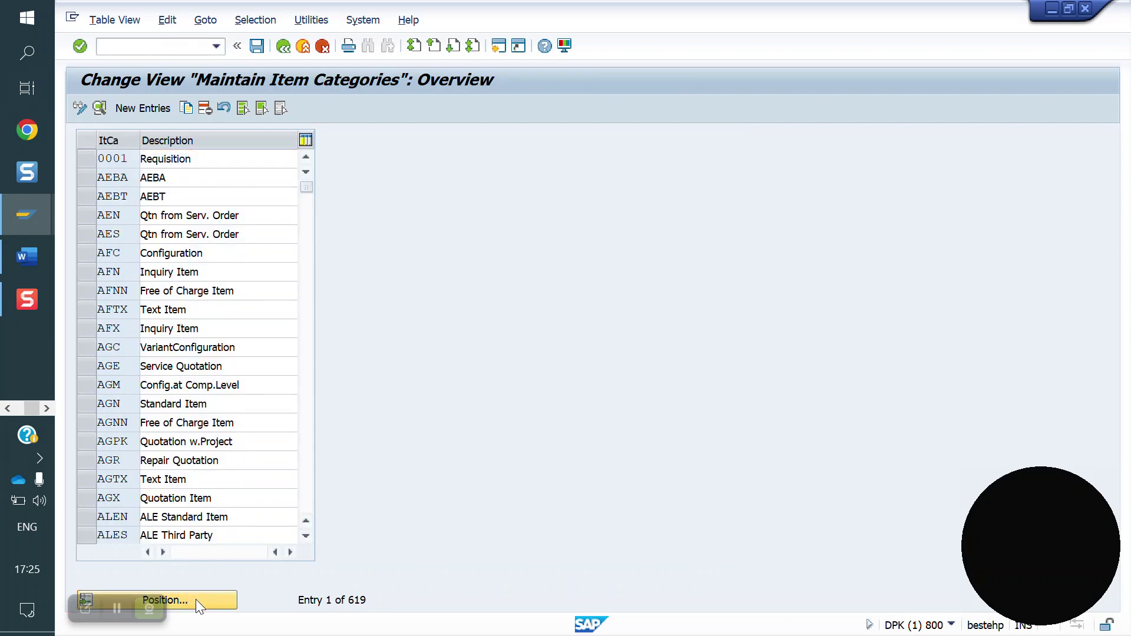
{"action": "type", "text": "w"}
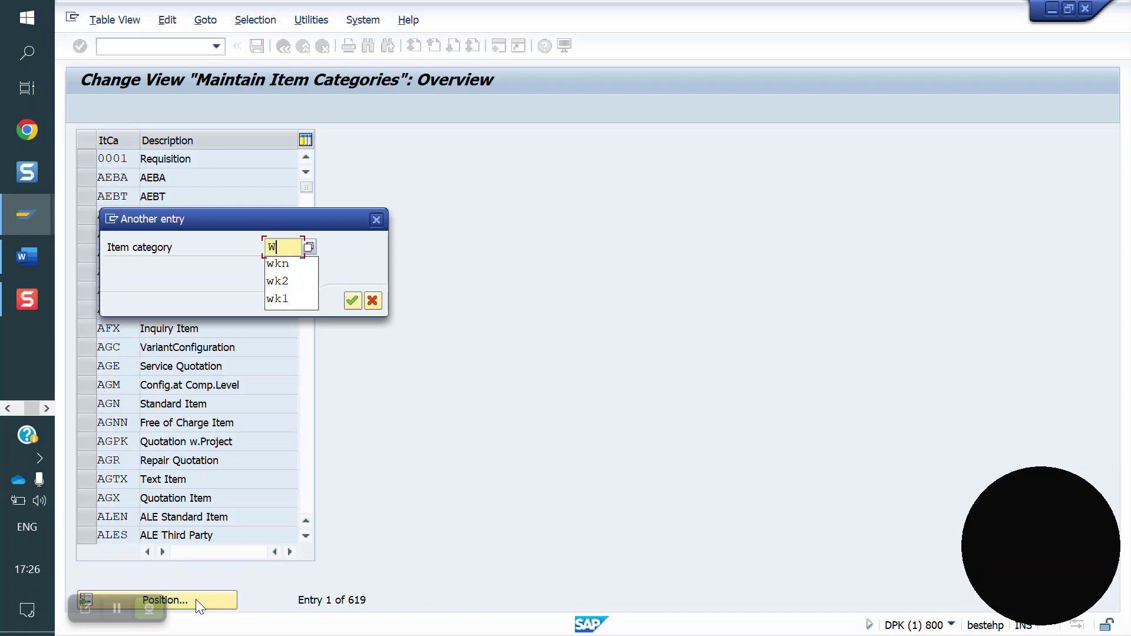
{"action": "key", "text": "BackSpace"}
{"action": "type", "text": "wkn"}
{"action": "key", "text": "Return"}
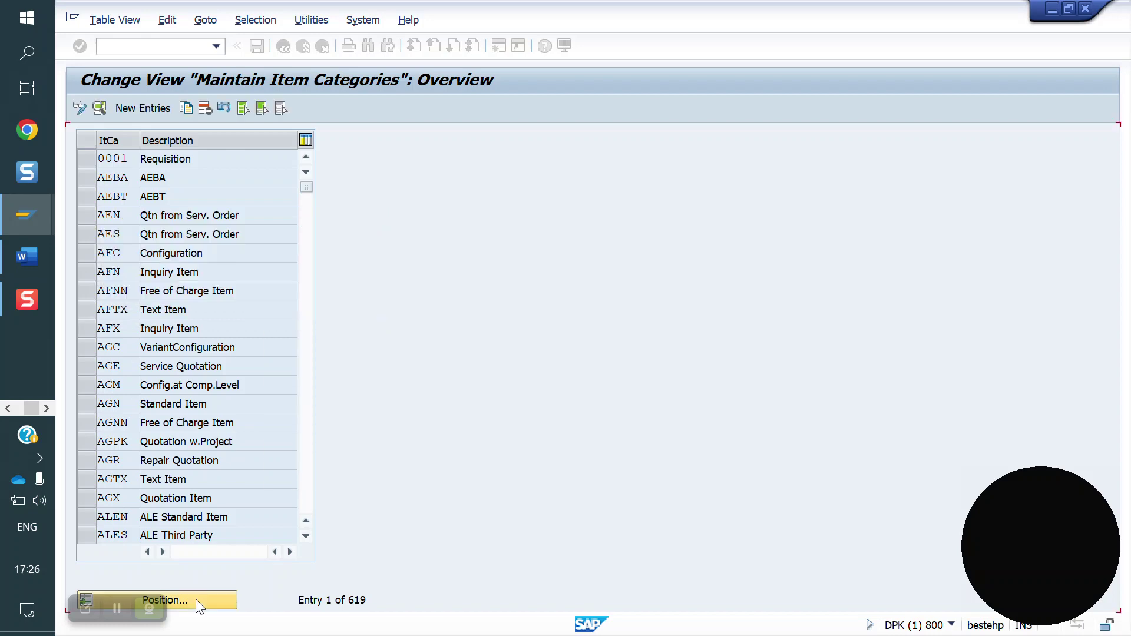
Step: Copy item category KMN as Y1Q1, including its copying-control entries
{"action": "left_click", "coordinate": [91, 158]}
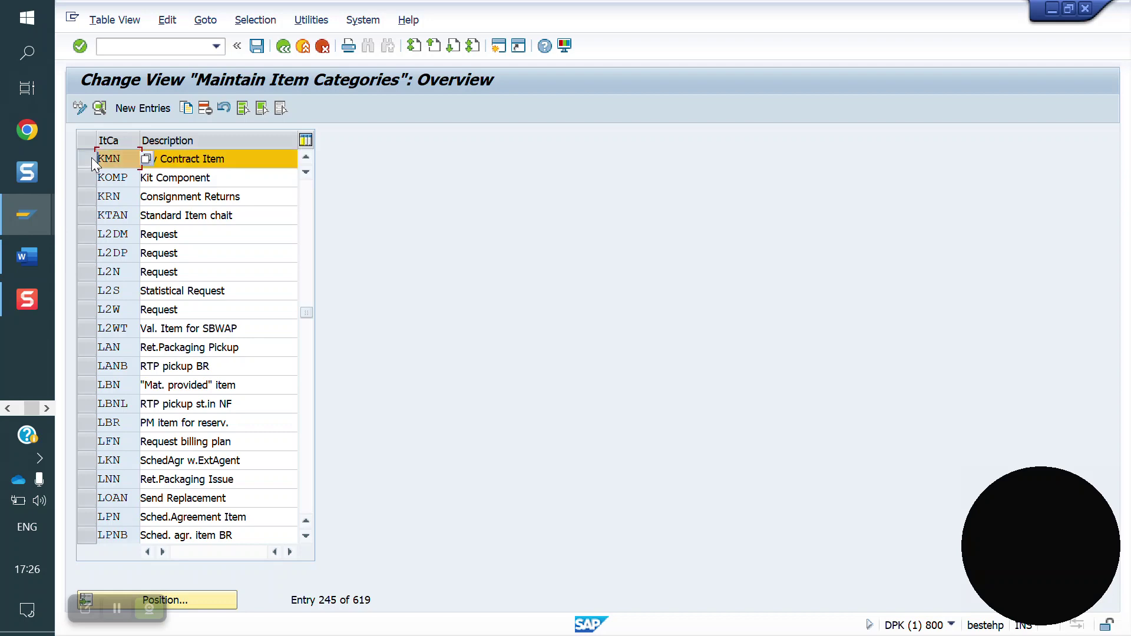
{"action": "left_click", "coordinate": [186, 108]}
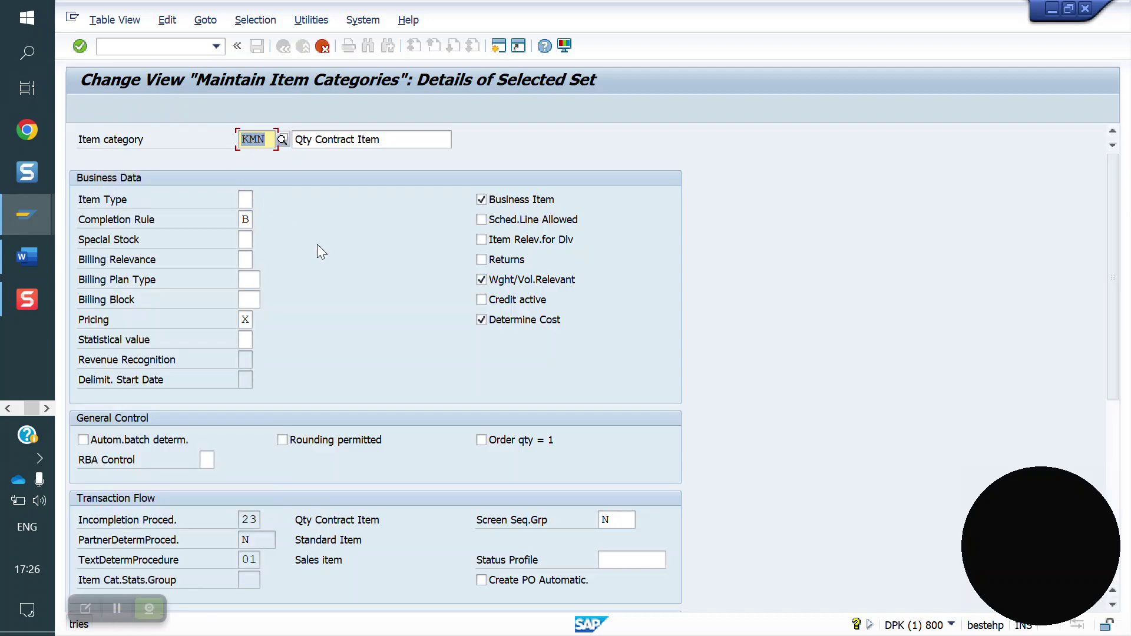
{"action": "type", "text": "Y1Q1"}
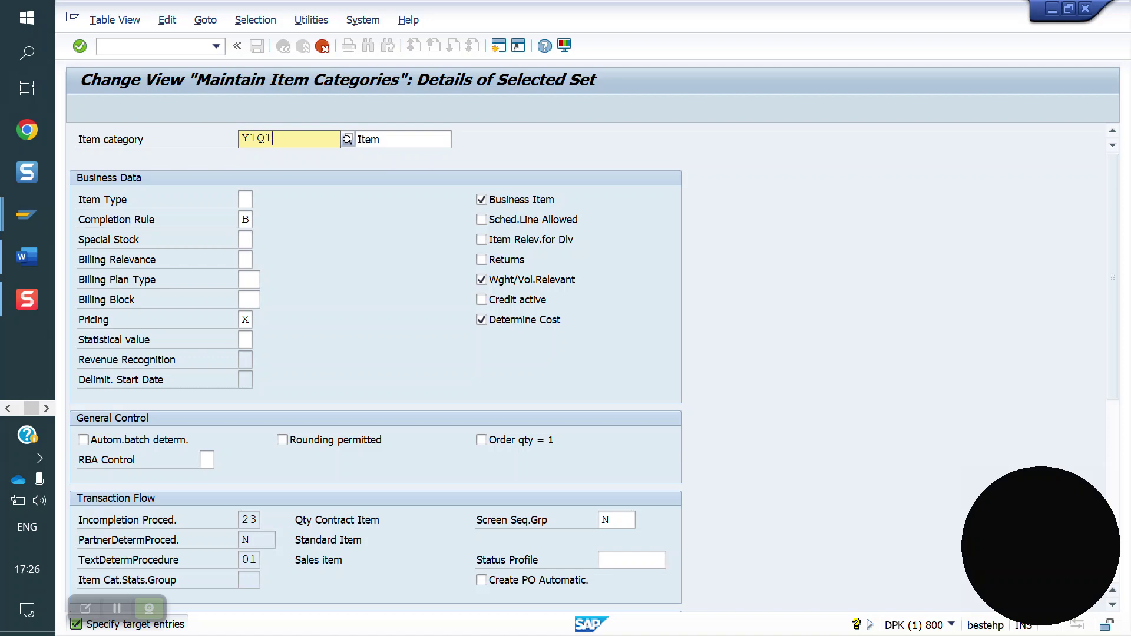
{"action": "key", "text": "Return"}
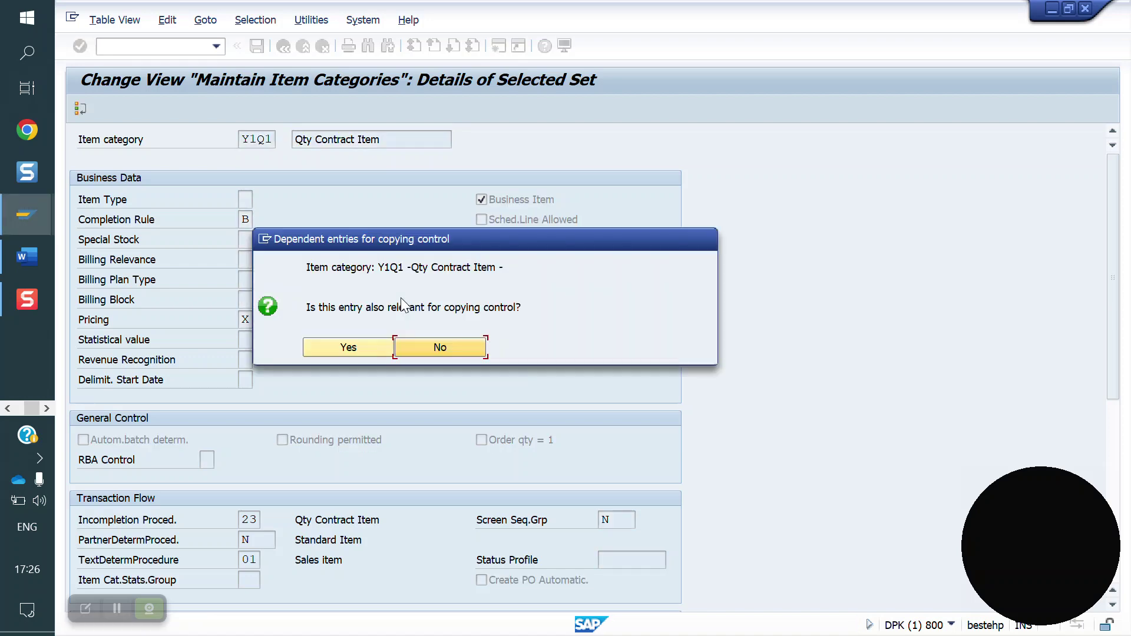
{"action": "left_click", "coordinate": [351, 343]}
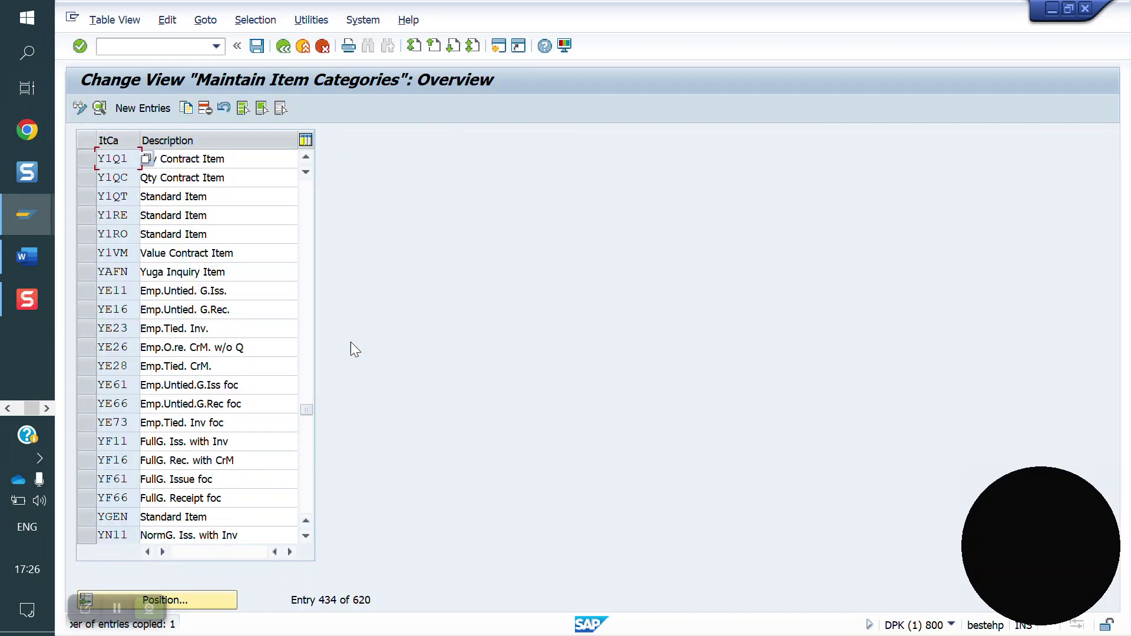
Step: Open item category Y1Q1 details and set completion rule C
{"action": "double_click", "coordinate": [119, 175]}
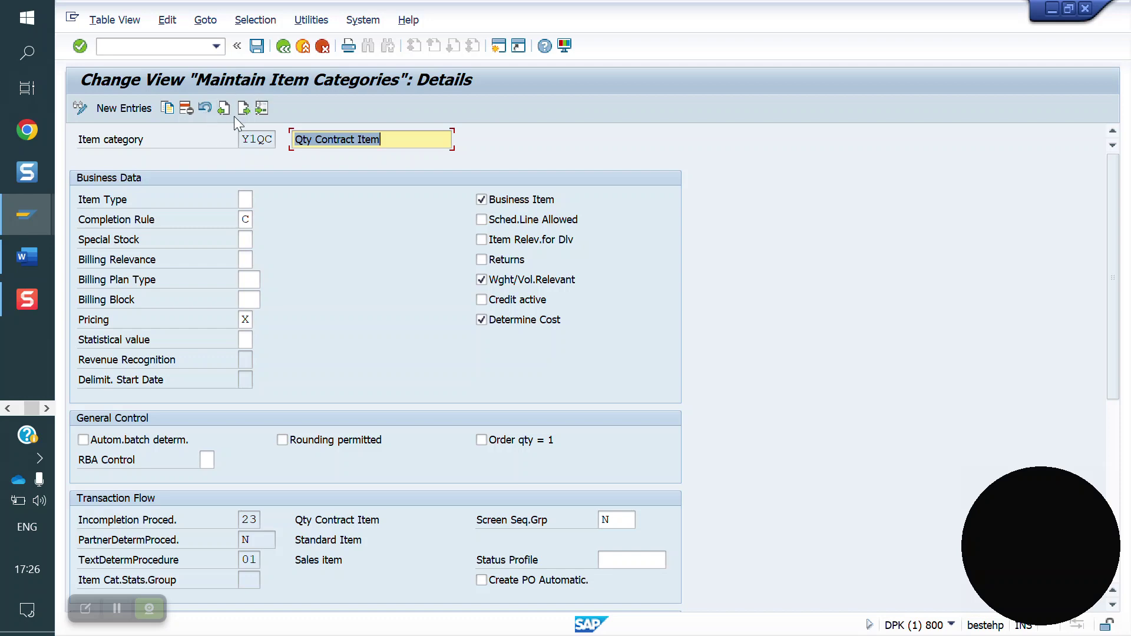
{"action": "left_click", "coordinate": [280, 47]}
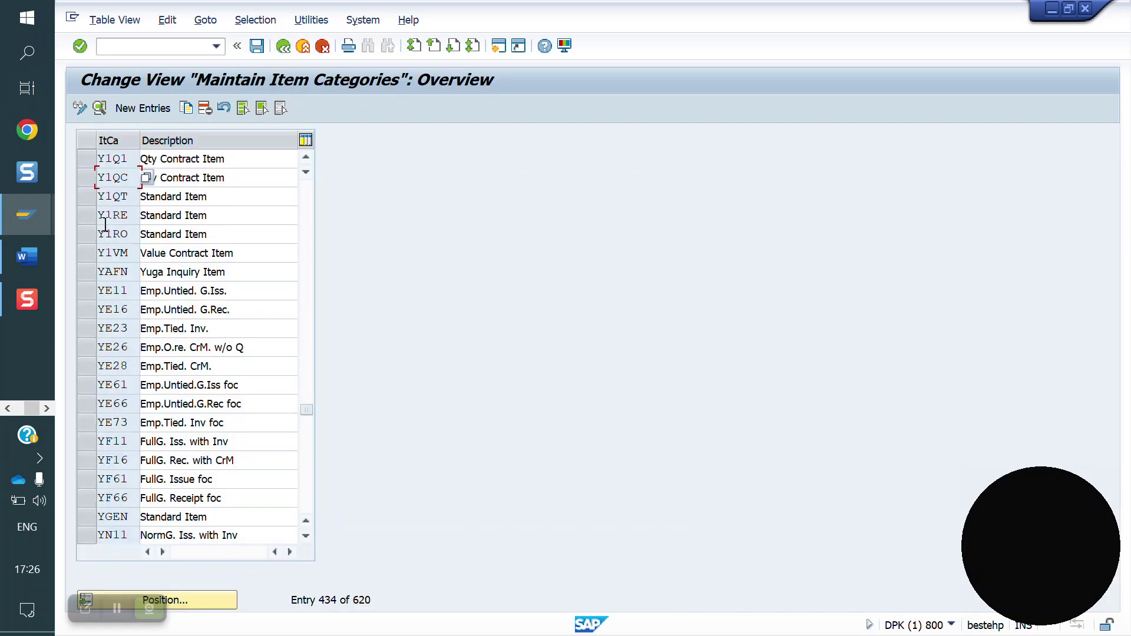
{"action": "double_click", "coordinate": [121, 158]}
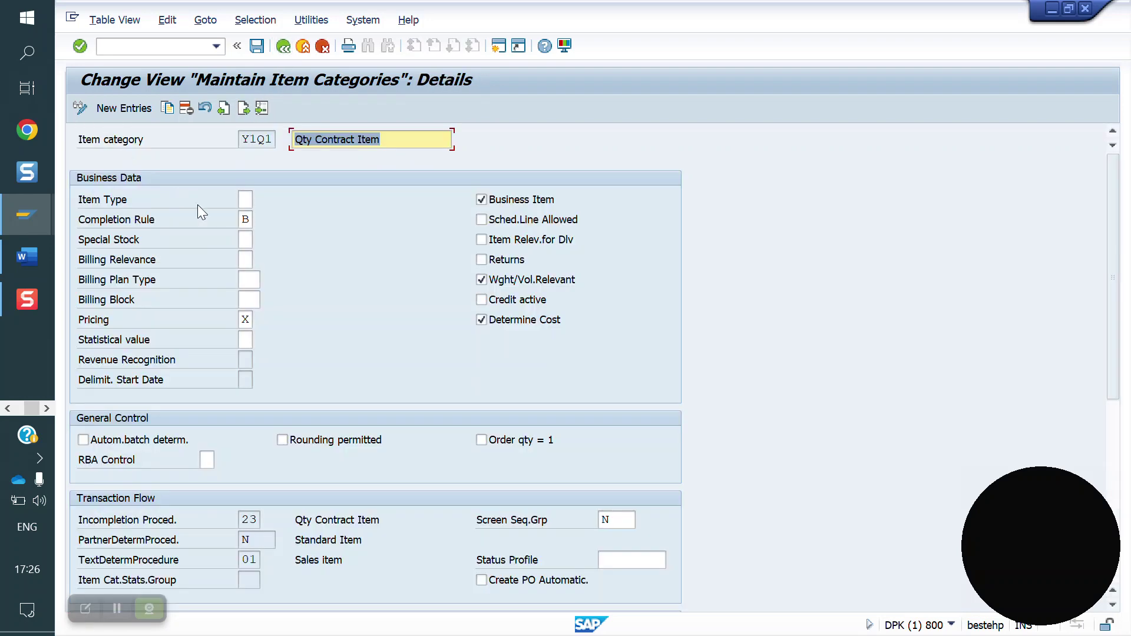
{"action": "left_click", "coordinate": [252, 220]}
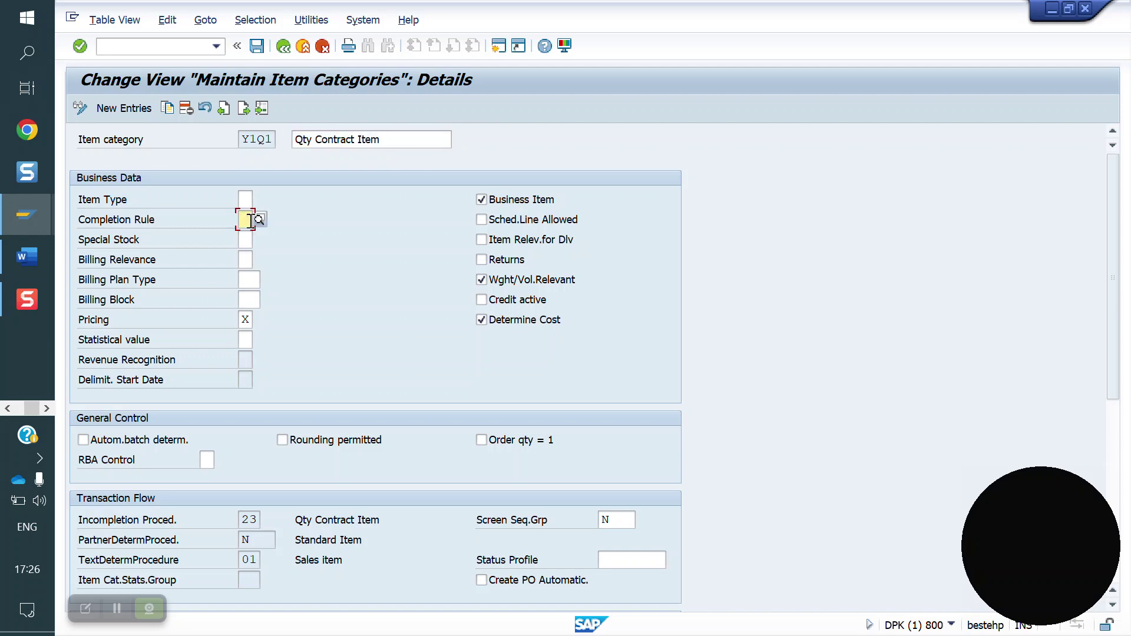
{"action": "type", "text": "C"}
{"action": "key", "text": "Return"}
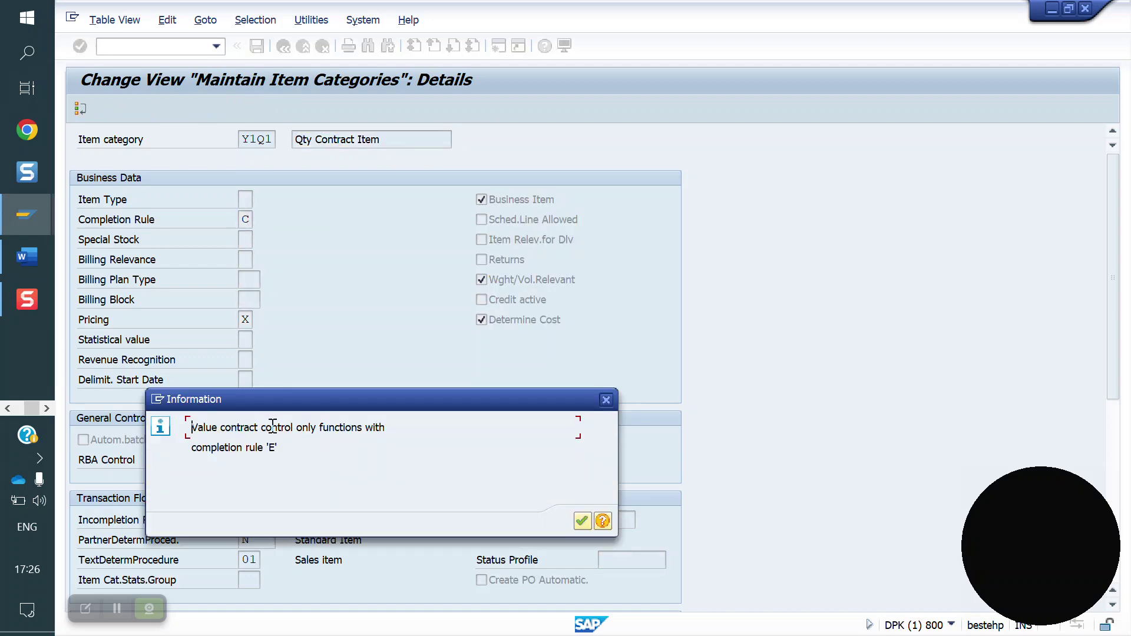
{"action": "left_click", "coordinate": [583, 521]}
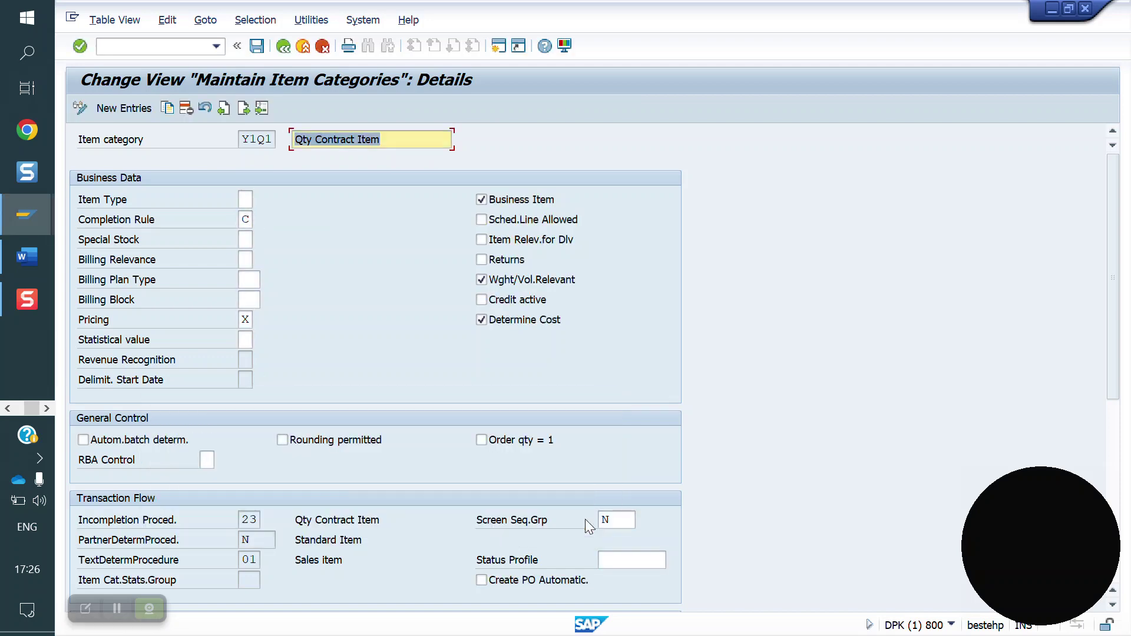
Step: Save item category Y1Q1 under the prefilled customizing request
{"action": "left_click", "coordinate": [258, 49]}
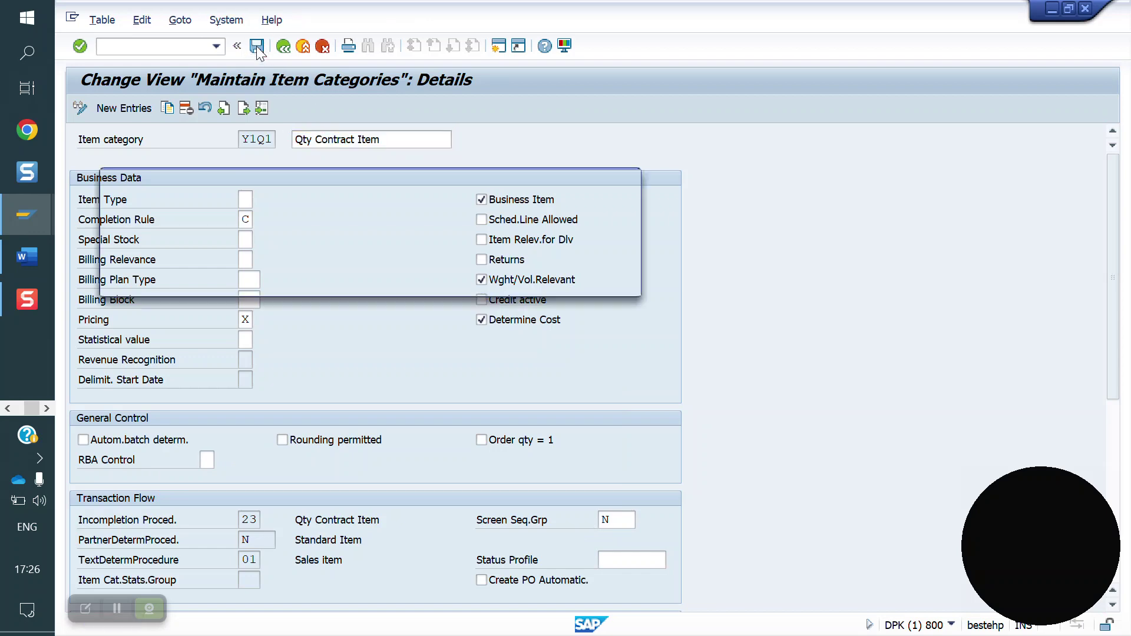
{"action": "left_click", "coordinate": [426, 286]}
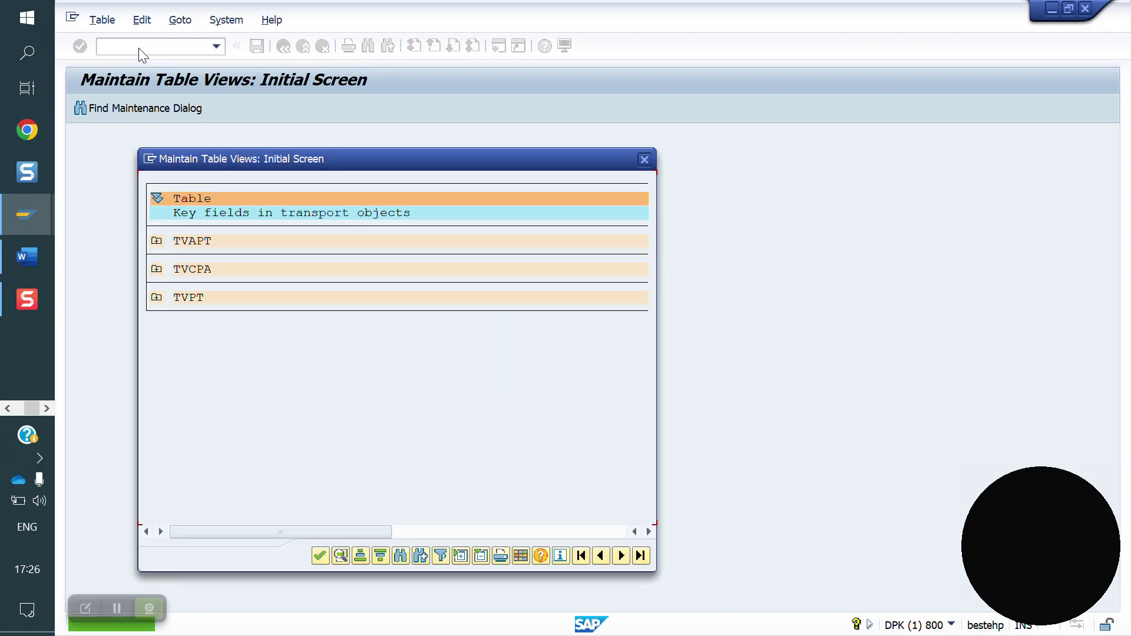
{"action": "left_click", "coordinate": [319, 557]}
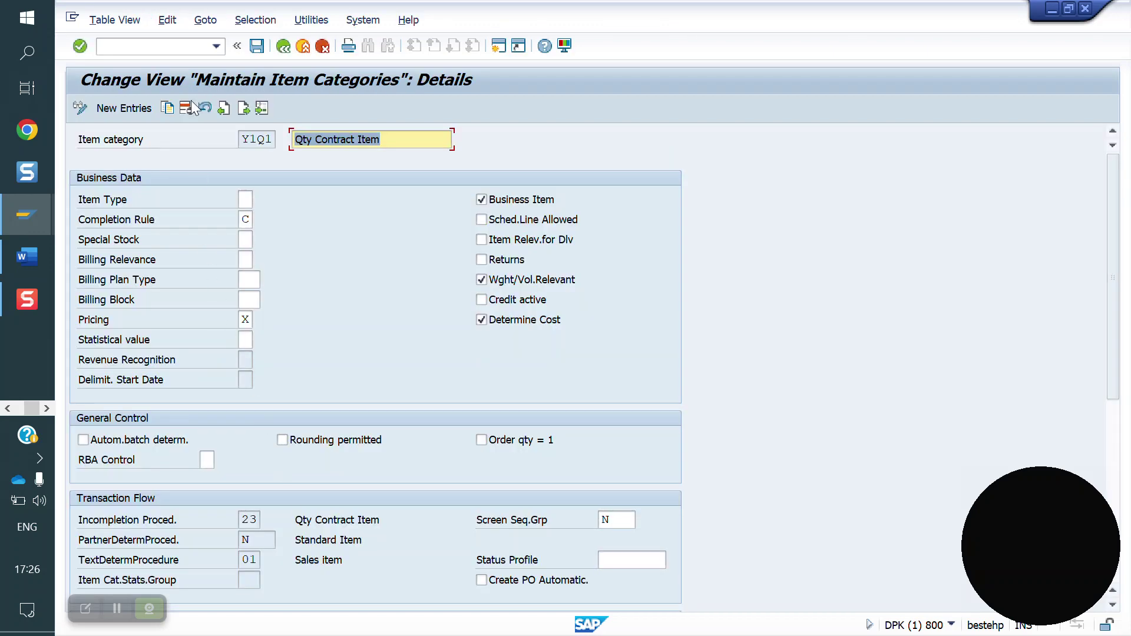
Step: Open item category assignments via /NVOV4 and position at Y1Q1 / NORM
{"action": "left_click", "coordinate": [158, 49]}
{"action": "type", "text": "/N"}
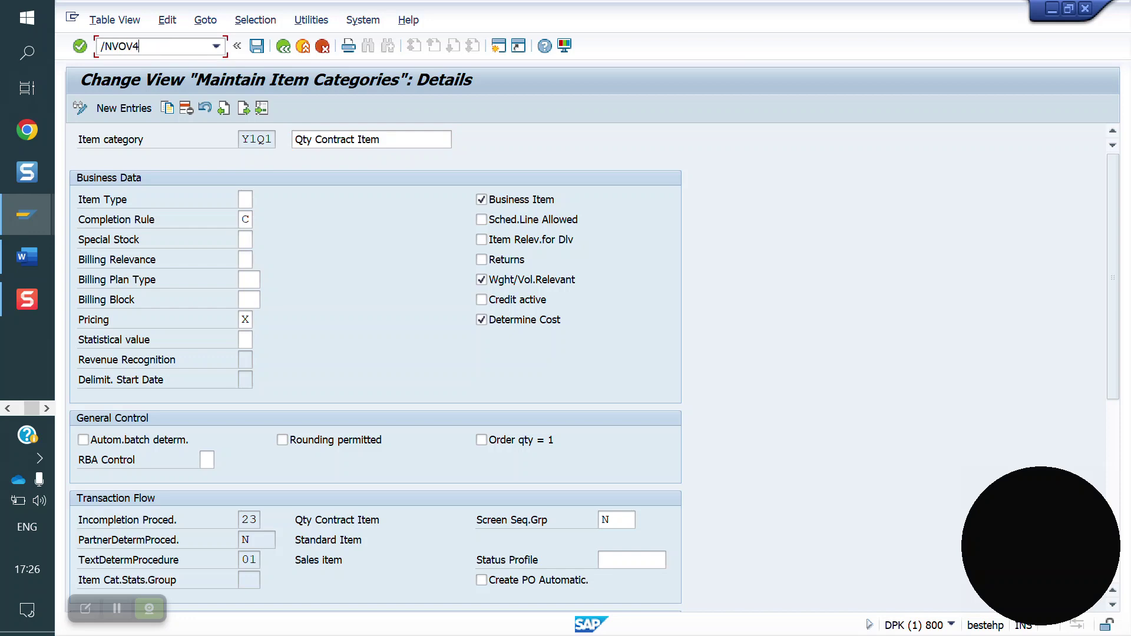
{"action": "type", "text": "VOV4"}
{"action": "key", "text": "Return"}
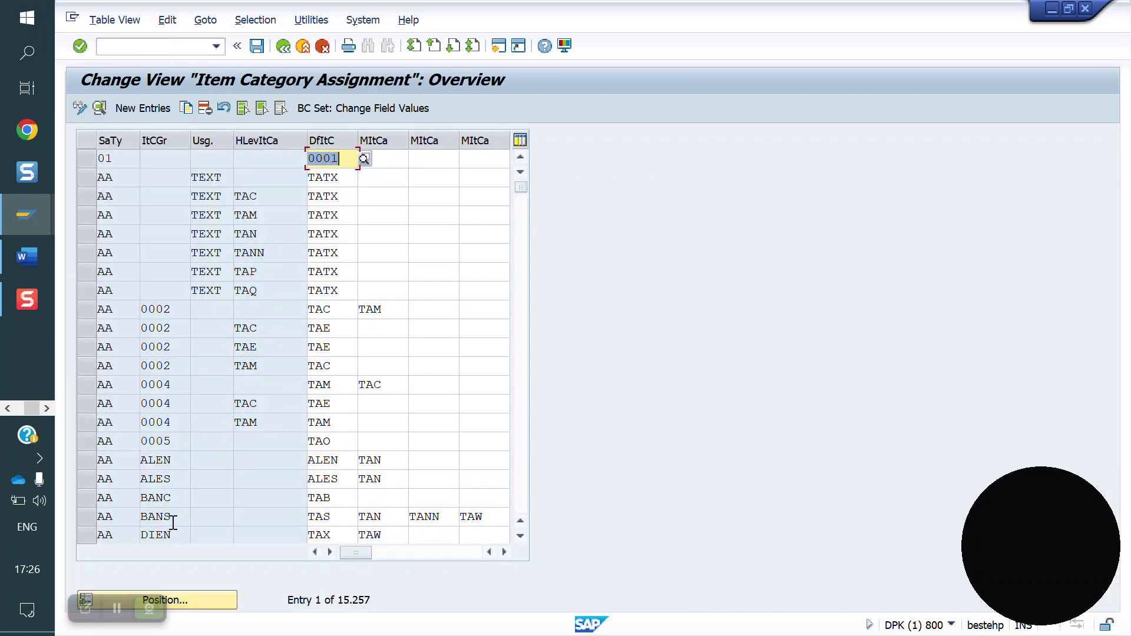
{"action": "left_click", "coordinate": [193, 606]}
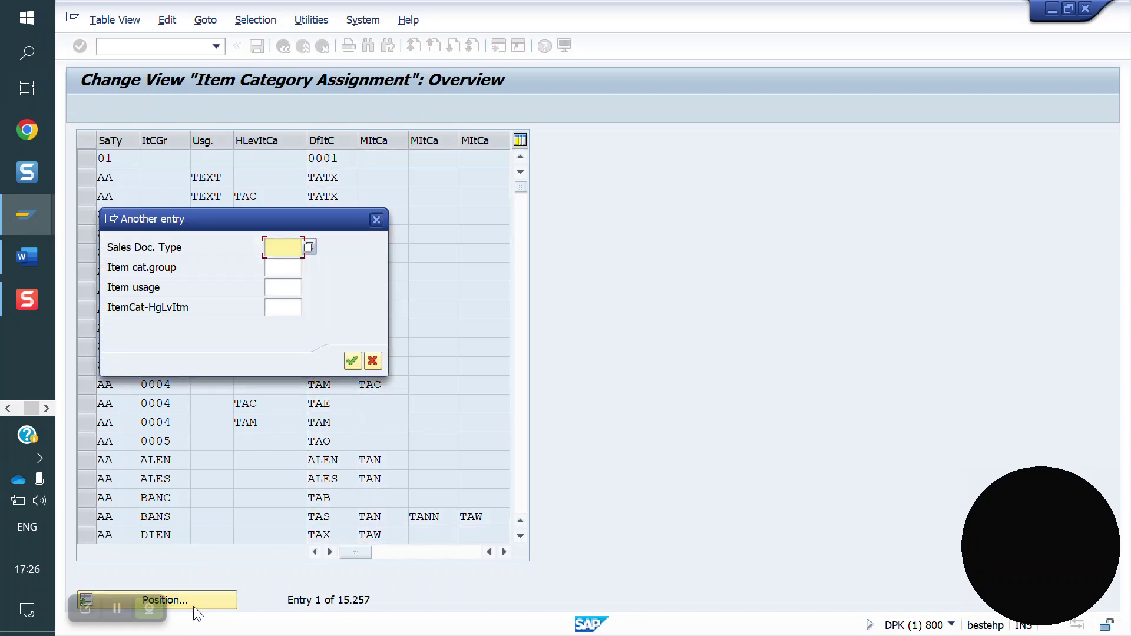
{"action": "type", "text": "Y1Q1"}
{"action": "key", "text": "Tab"}
{"action": "type", "text": "NORM"}
{"action": "key", "text": "Return"}
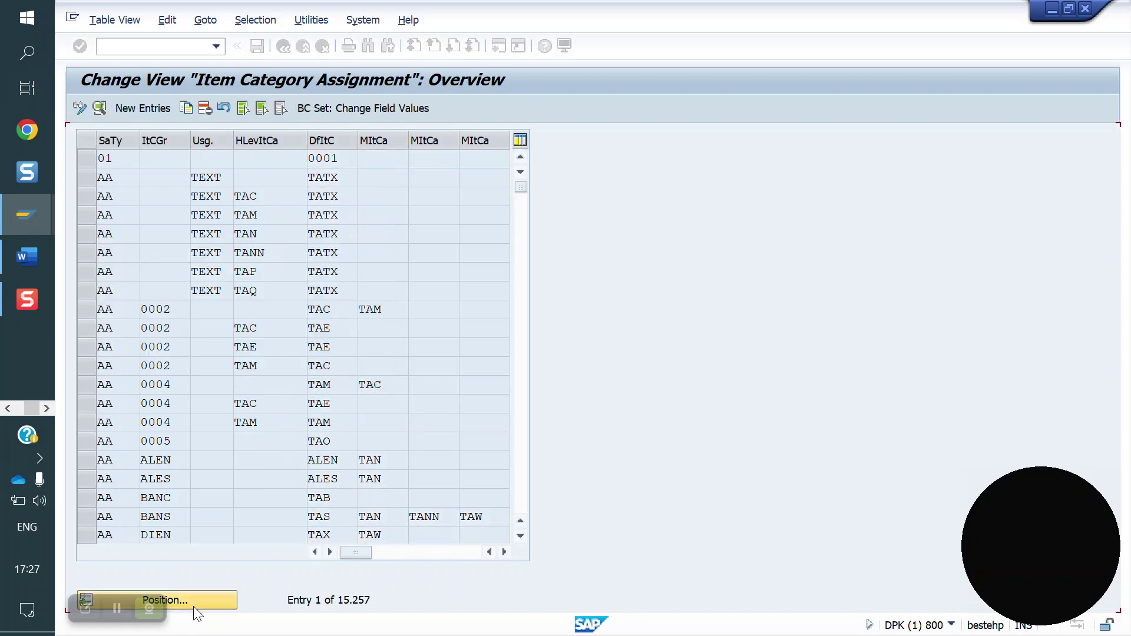
Step: Set default item category Y1Q1 for Y1Q1 / NORM and save under the customizing request
{"action": "key", "text": "Delete"}
{"action": "type", "text": "Y"}
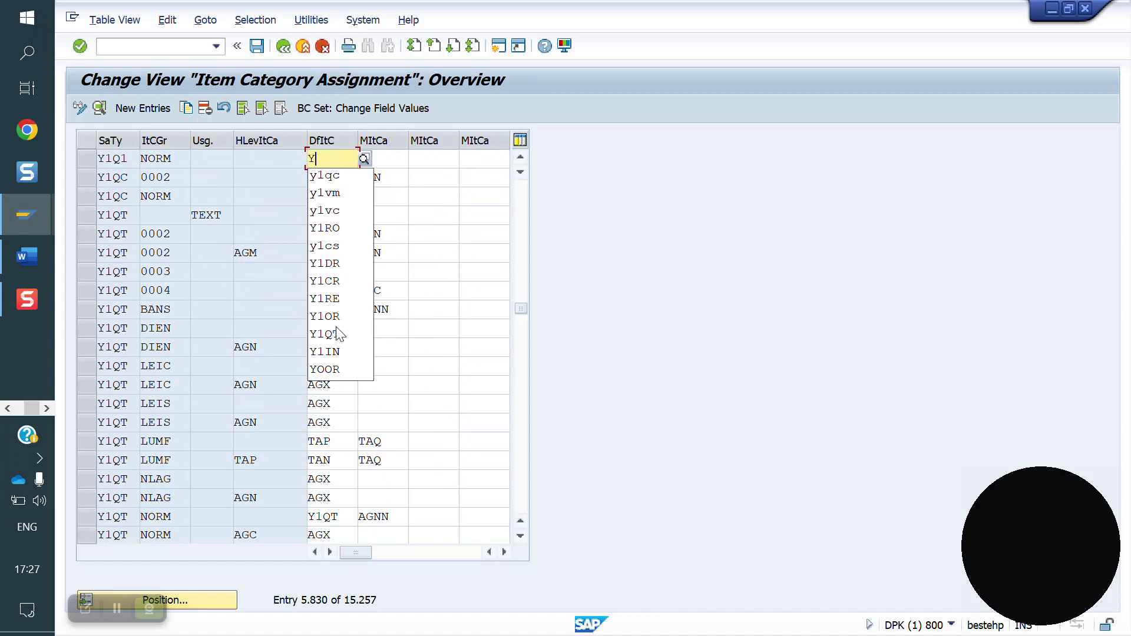
{"action": "type", "text": "1Q1"}
{"action": "key", "text": "Return"}
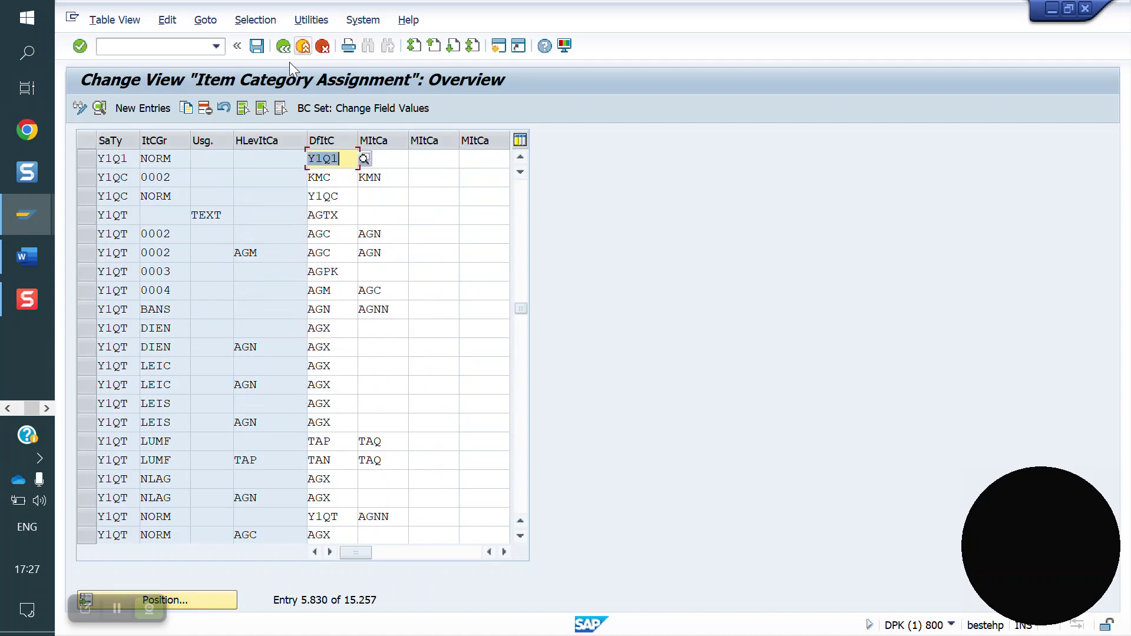
{"action": "left_click", "coordinate": [256, 47]}
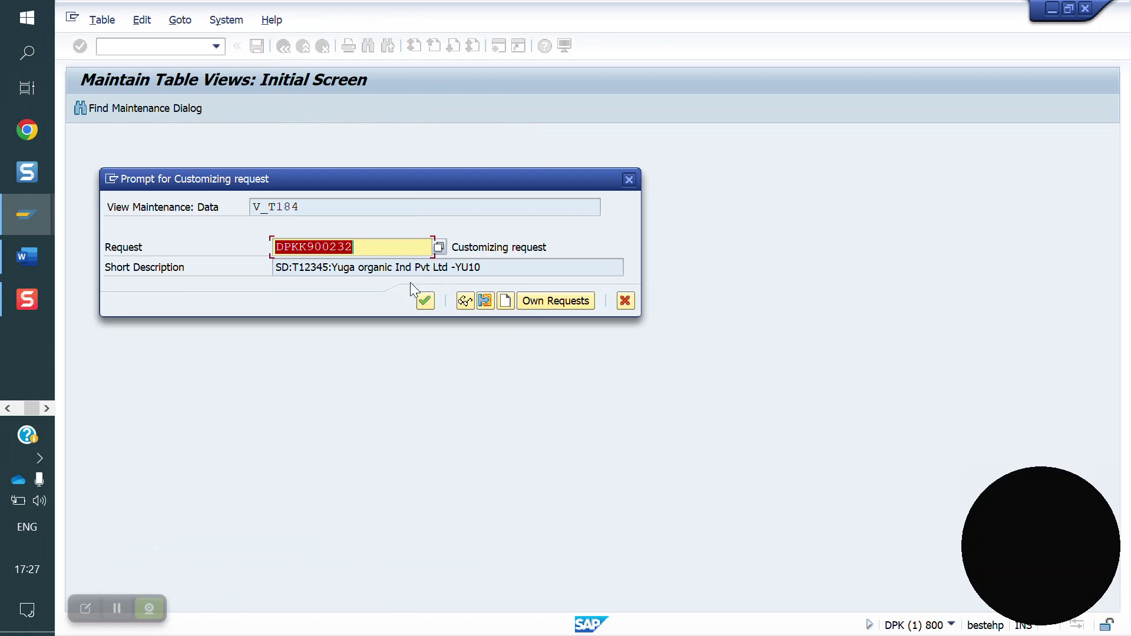
{"action": "left_click", "coordinate": [426, 301]}
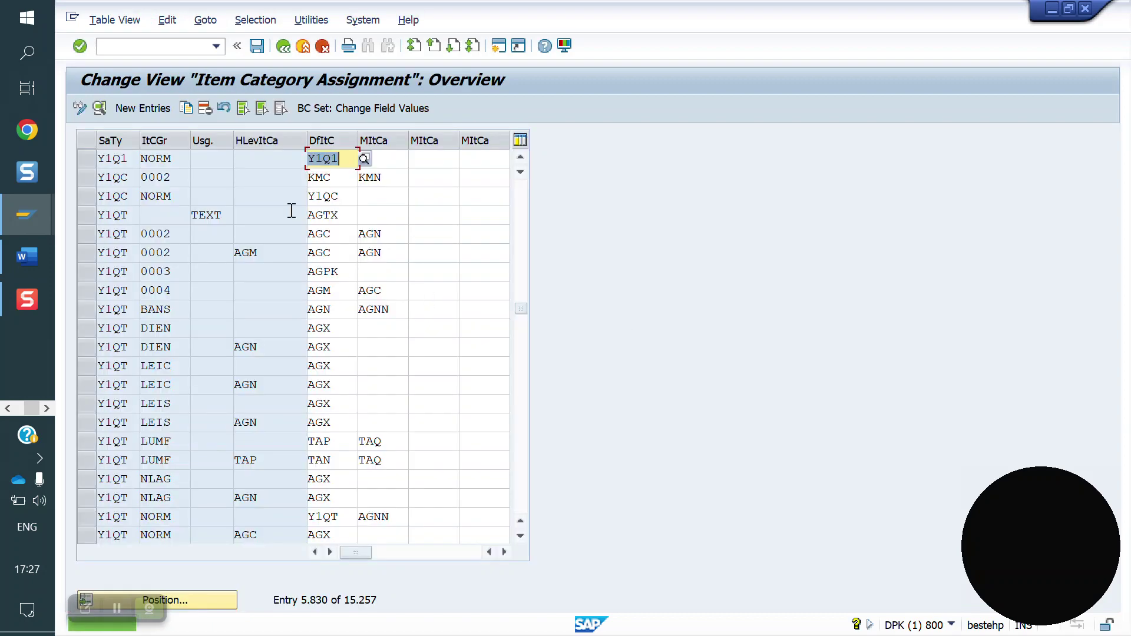
{"action": "left_click", "coordinate": [165, 49]}
{"action": "type", "text": "/"}
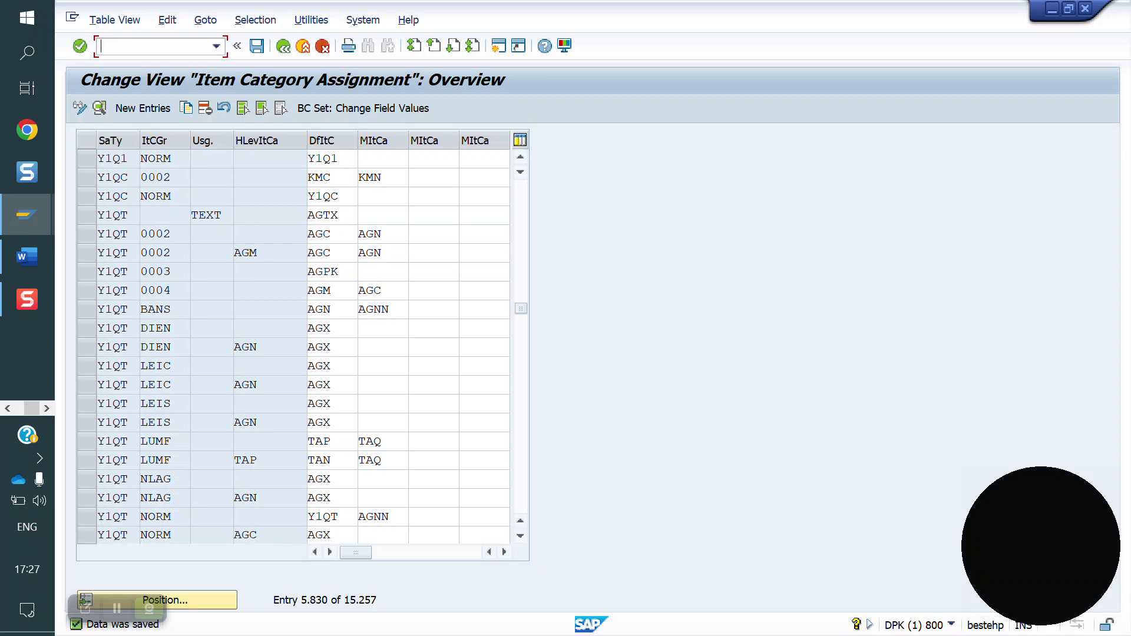
Step: Open the sales document types table with /NVOV and display the details of Y1Q1
{"action": "key", "text": "Return"}
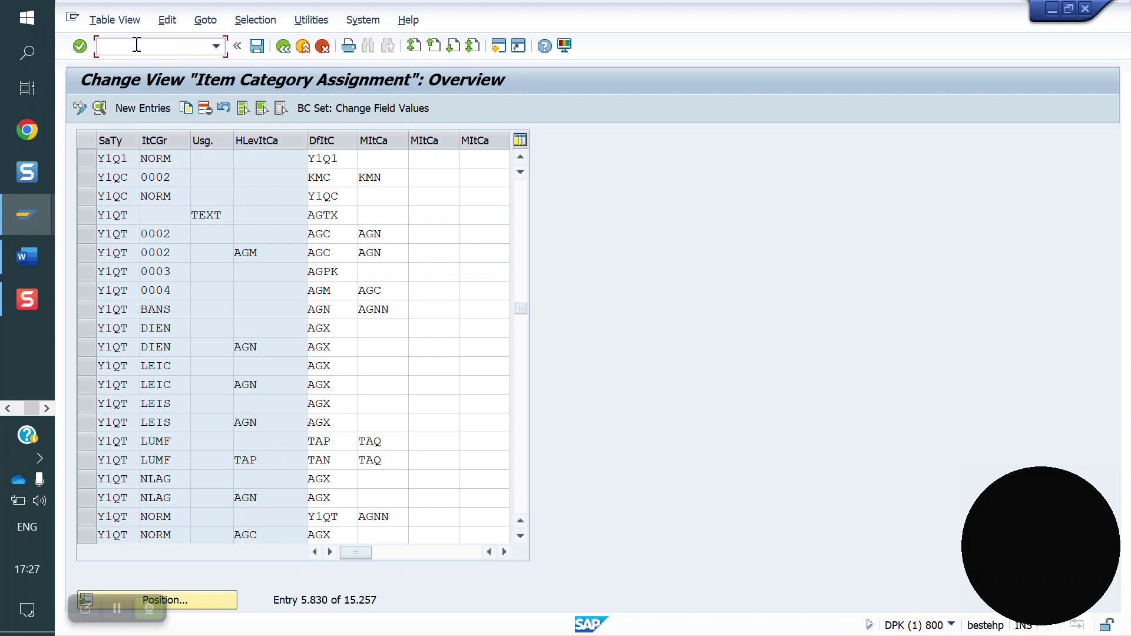
{"action": "type", "text": "/NVOV8"}
{"action": "key", "text": "Return"}
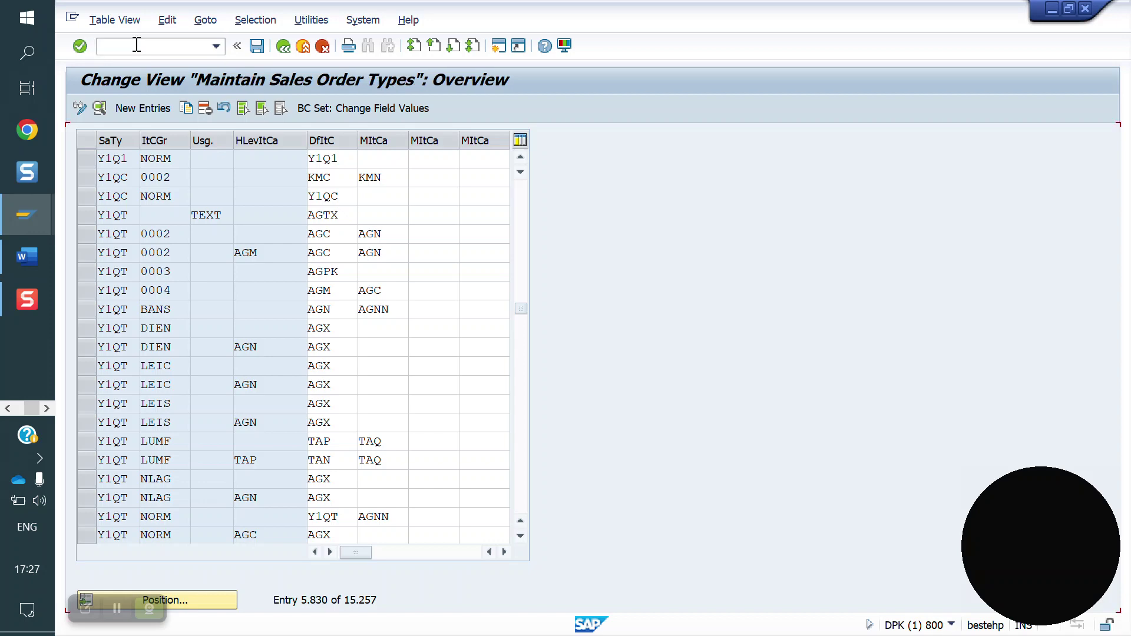
{"action": "left_click", "coordinate": [196, 602]}
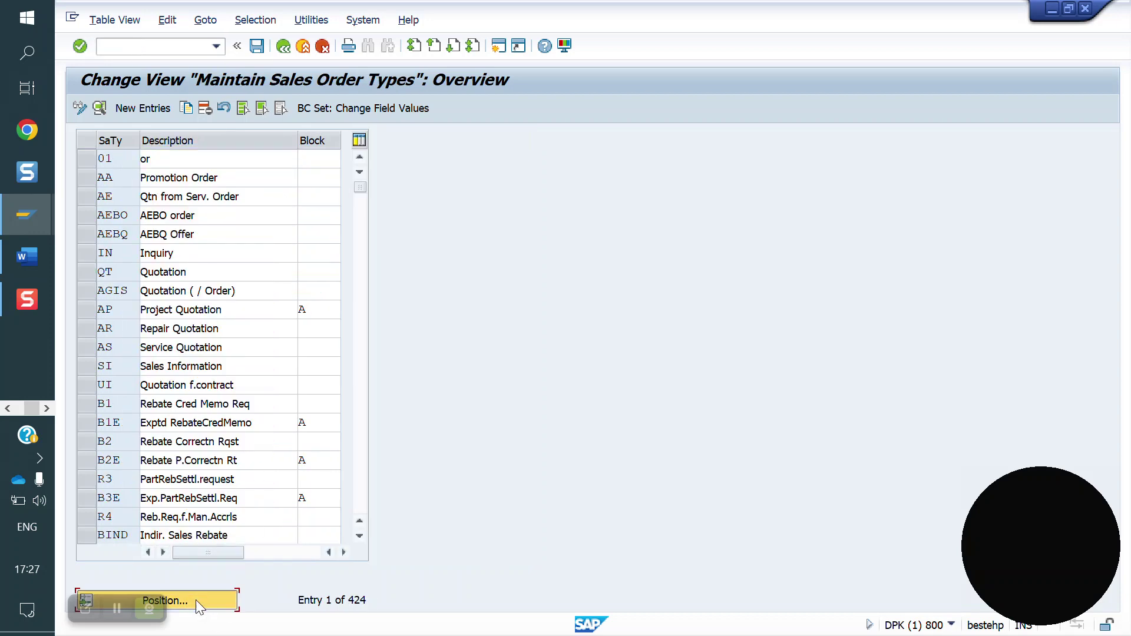
{"action": "type", "text": "Y"}
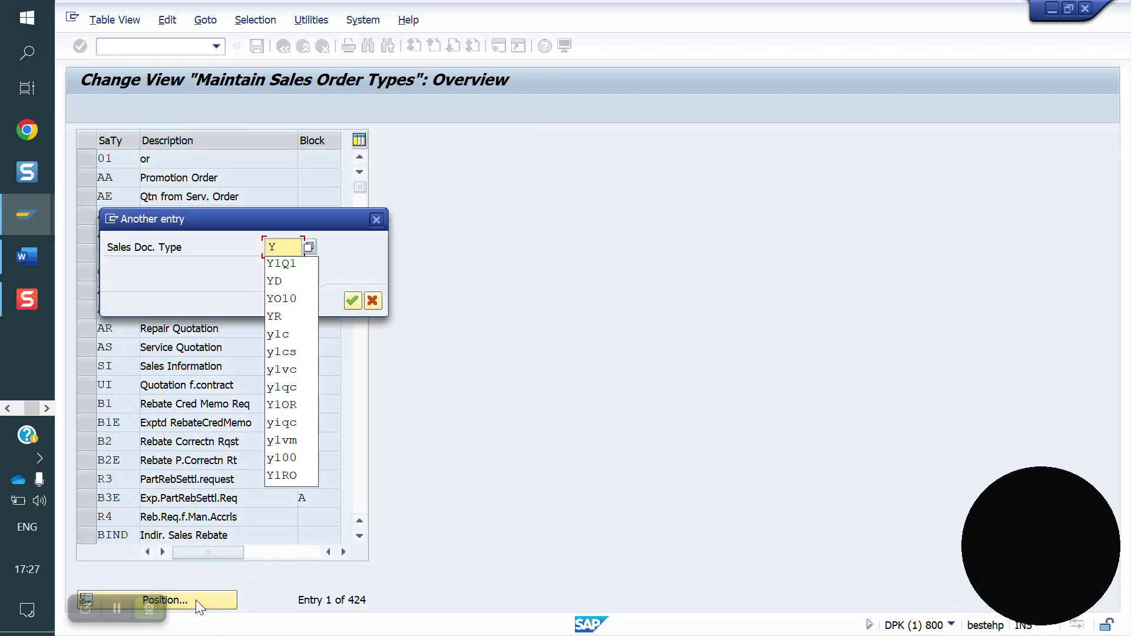
{"action": "type", "text": "1Q1"}
{"action": "key", "text": "Return"}
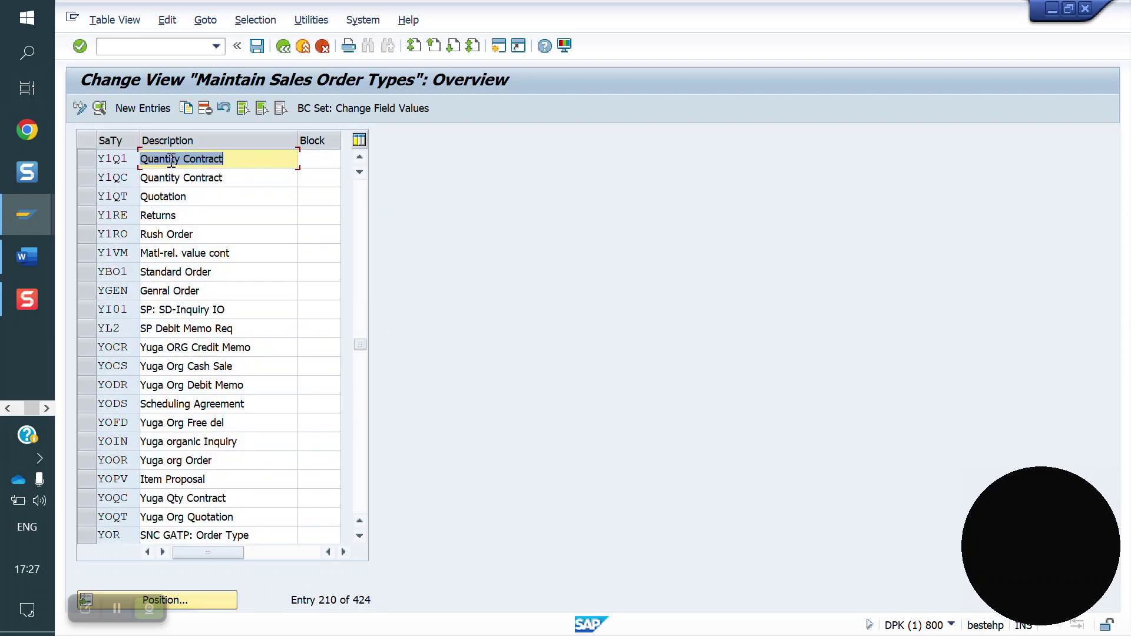
{"action": "double_click", "coordinate": [111, 159]}
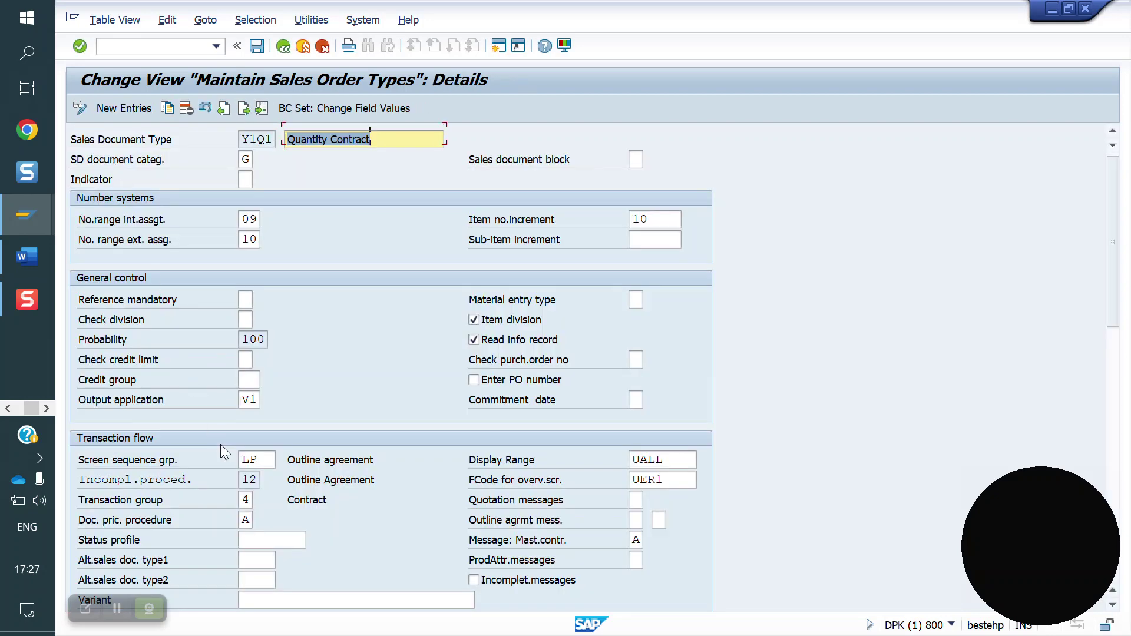
Step: Check the SD document category values for Y1Q1, then start VA41 to create a contract
{"action": "scroll", "coordinate": [220, 444], "scroll_direction": "down", "scroll_amount": 1}
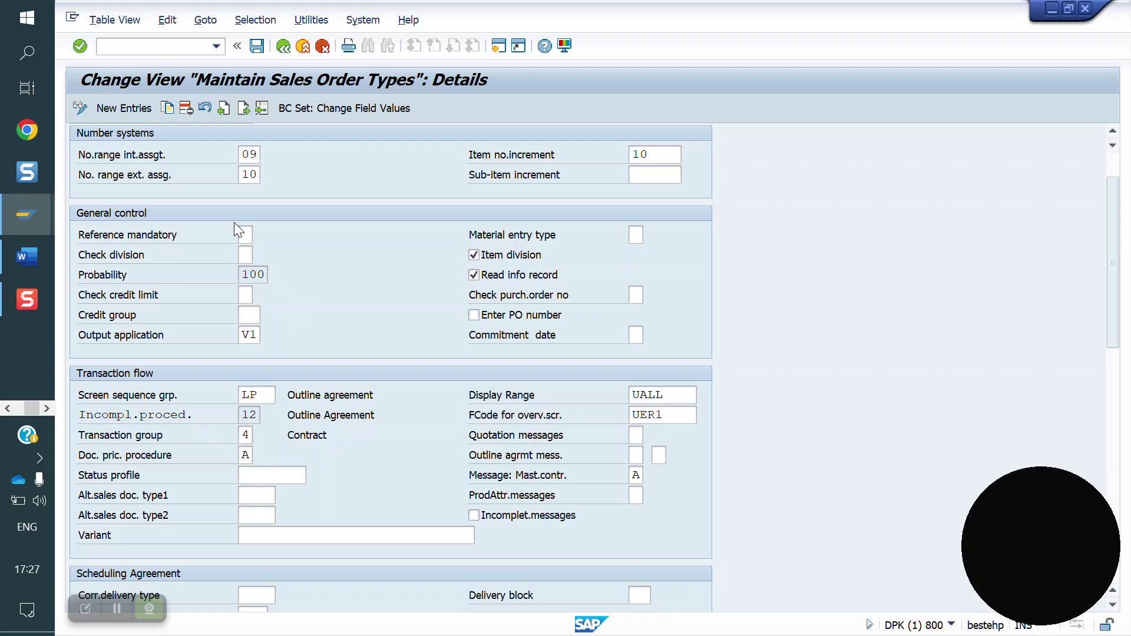
{"action": "type", "text": "/N"}
{"action": "scroll", "coordinate": [293, 172], "scroll_direction": "up", "scroll_amount": 2}
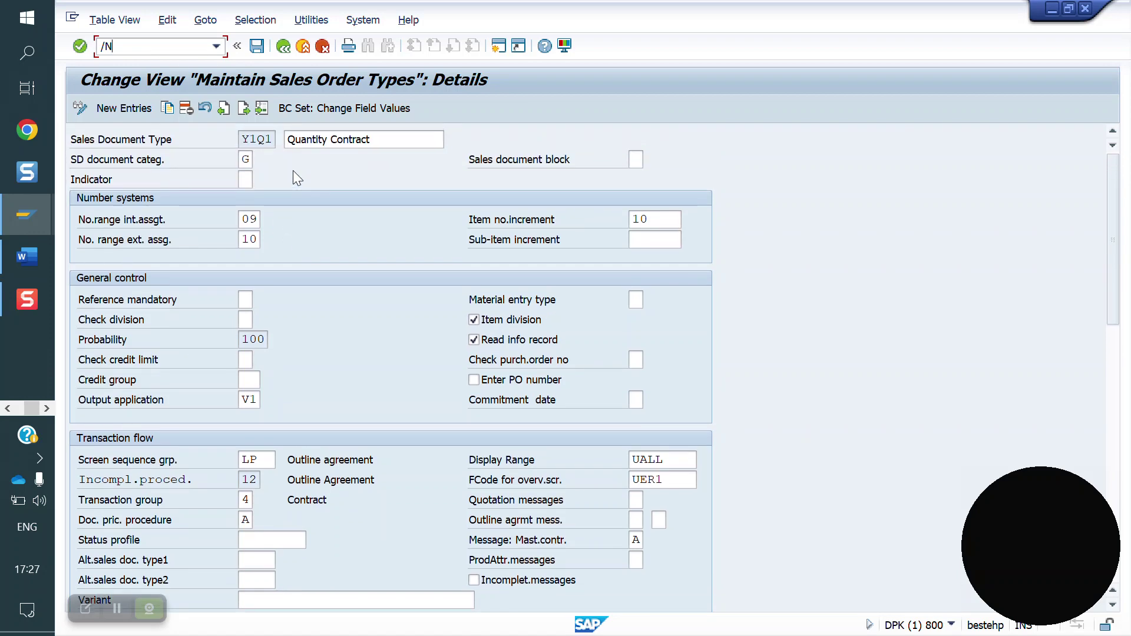
{"action": "left_click", "coordinate": [247, 163]}
{"action": "left_click", "coordinate": [255, 160]}
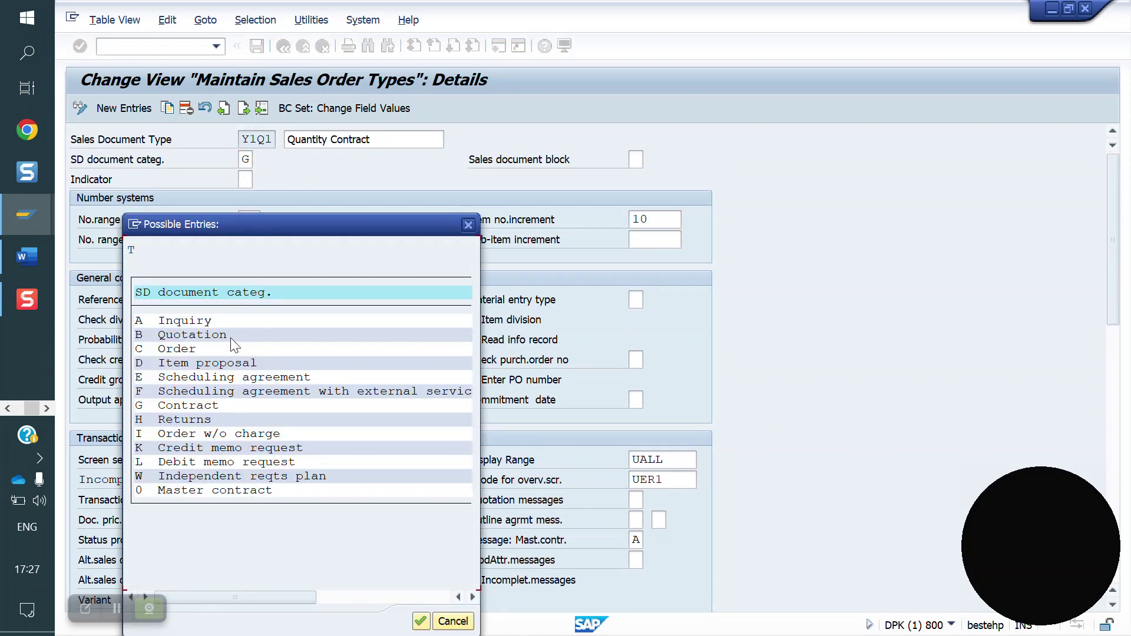
{"action": "left_click", "coordinate": [468, 225]}
{"action": "left_click", "coordinate": [138, 48]}
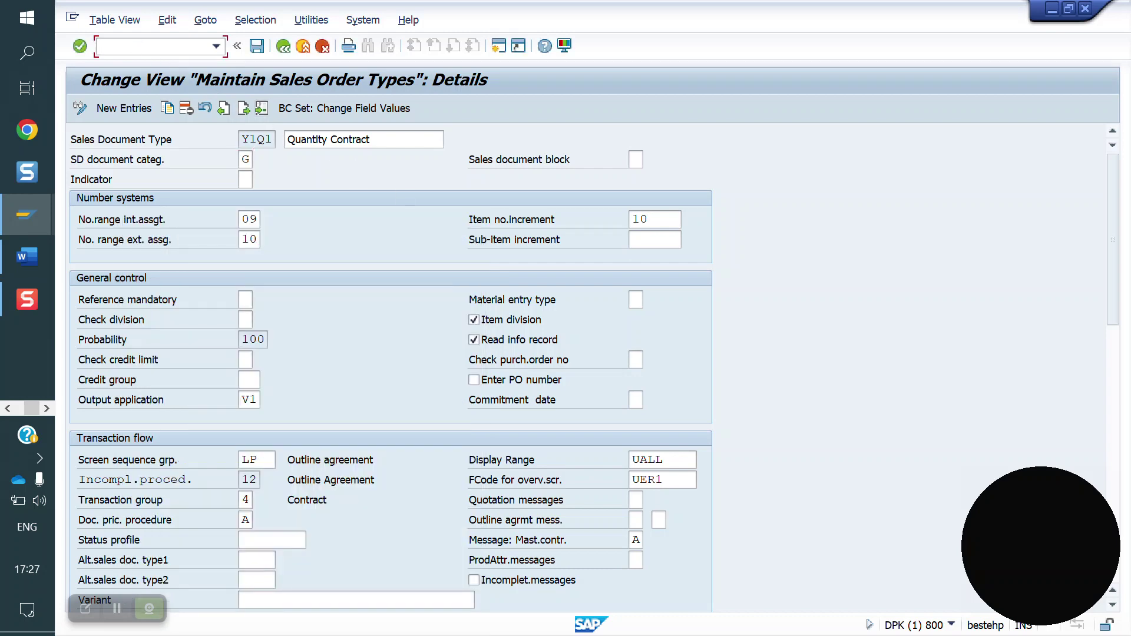
{"action": "key", "text": "Return"}
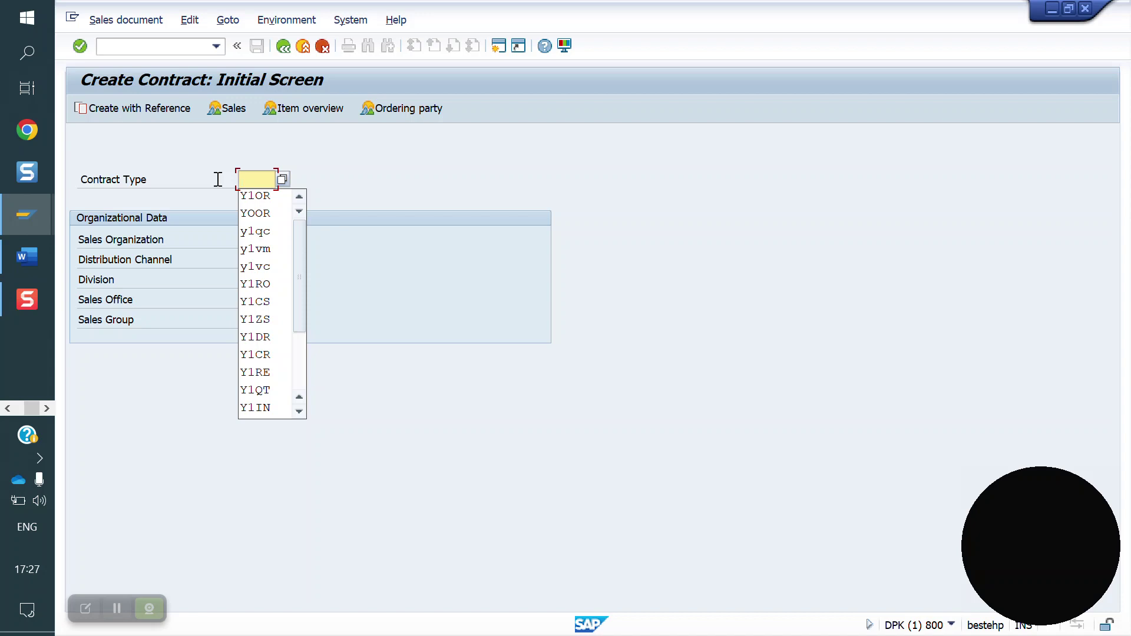
Step: Start a Y1Q1 contract for sales org YO10, channel YD, division YR
{"action": "type", "text": "Y1Q1"}
{"action": "key", "text": "Tab"}
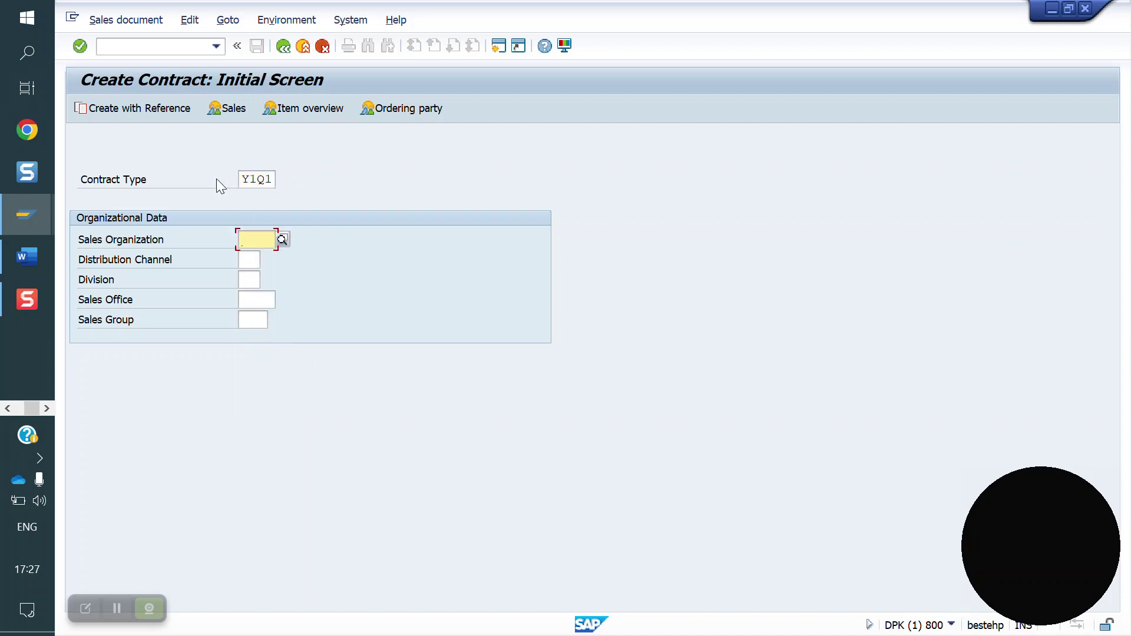
{"action": "type", "text": "YO10"}
{"action": "key", "text": "Tab"}
{"action": "type", "text": "YD"}
{"action": "key", "text": "Tab"}
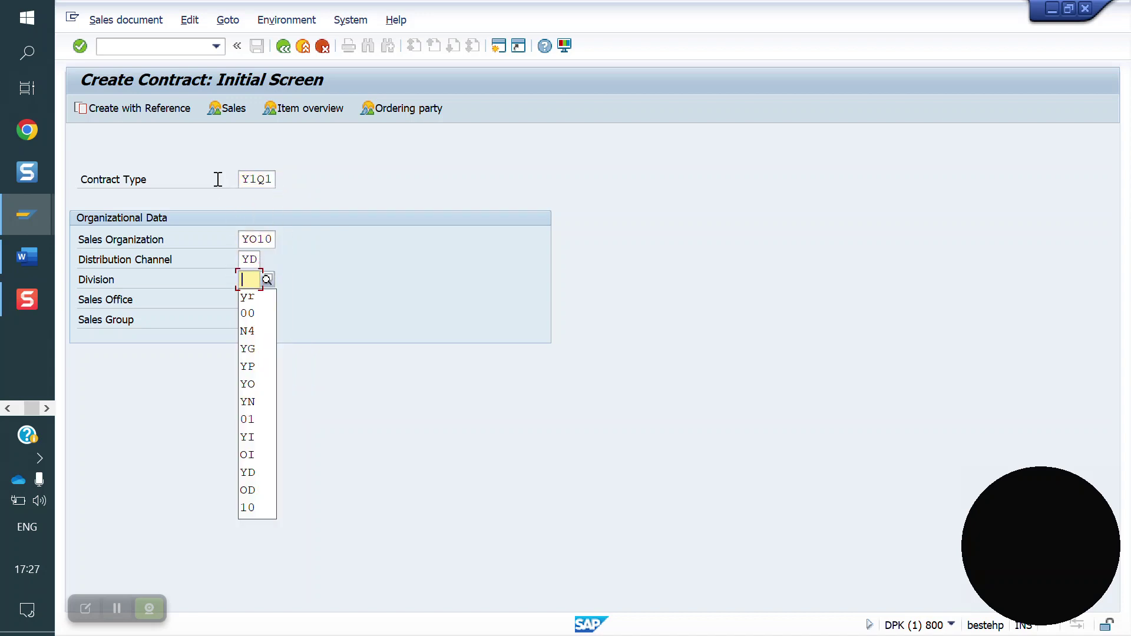
{"action": "type", "text": "yr"}
{"action": "key", "text": "Return"}
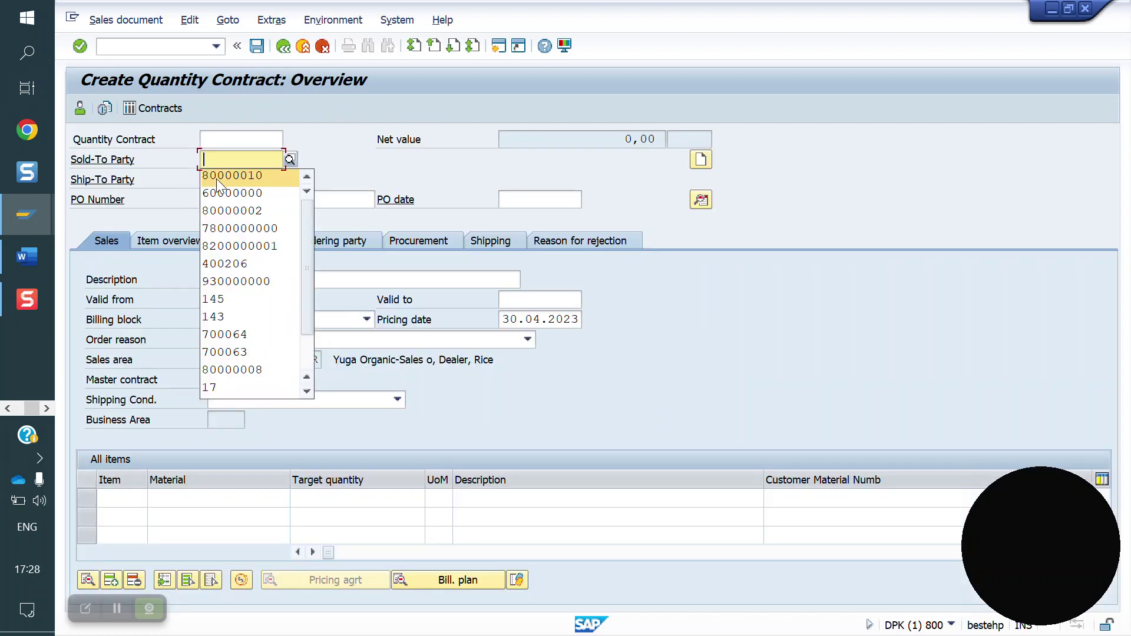
Step: Fill in the sold-to party and validity dates, ending 29.03.2024
{"action": "left_click", "coordinate": [217, 177]}
{"action": "key", "text": "Return"}
{"action": "key", "text": "Down"}
{"action": "key", "text": "Return"}
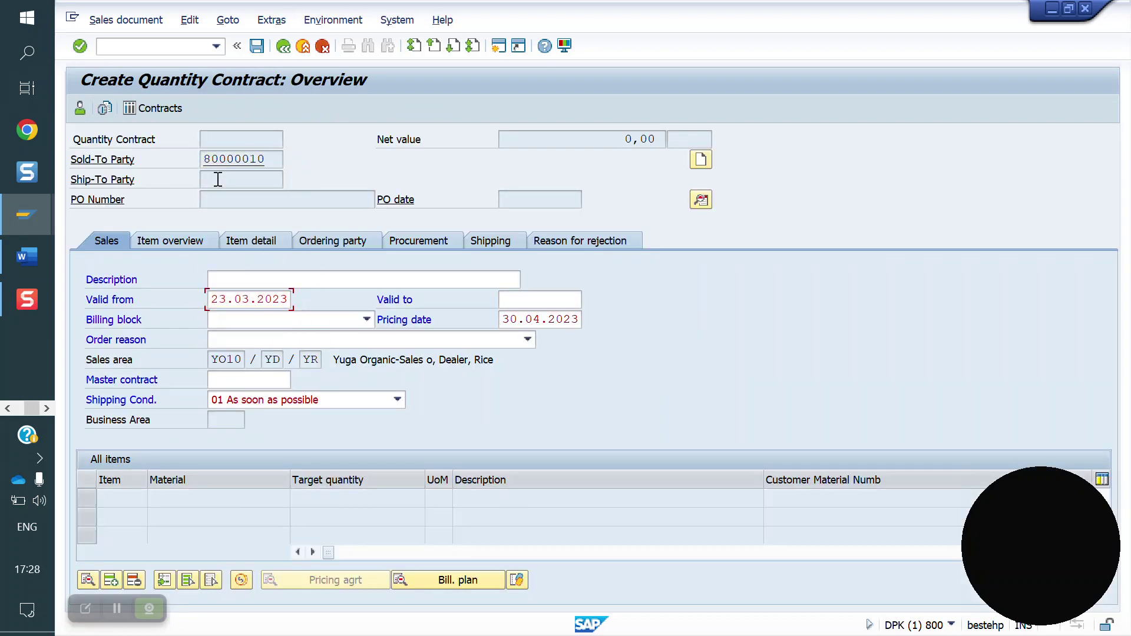
{"action": "key", "text": "Return"}
{"action": "key", "text": "Down"}
{"action": "key", "text": "Return"}
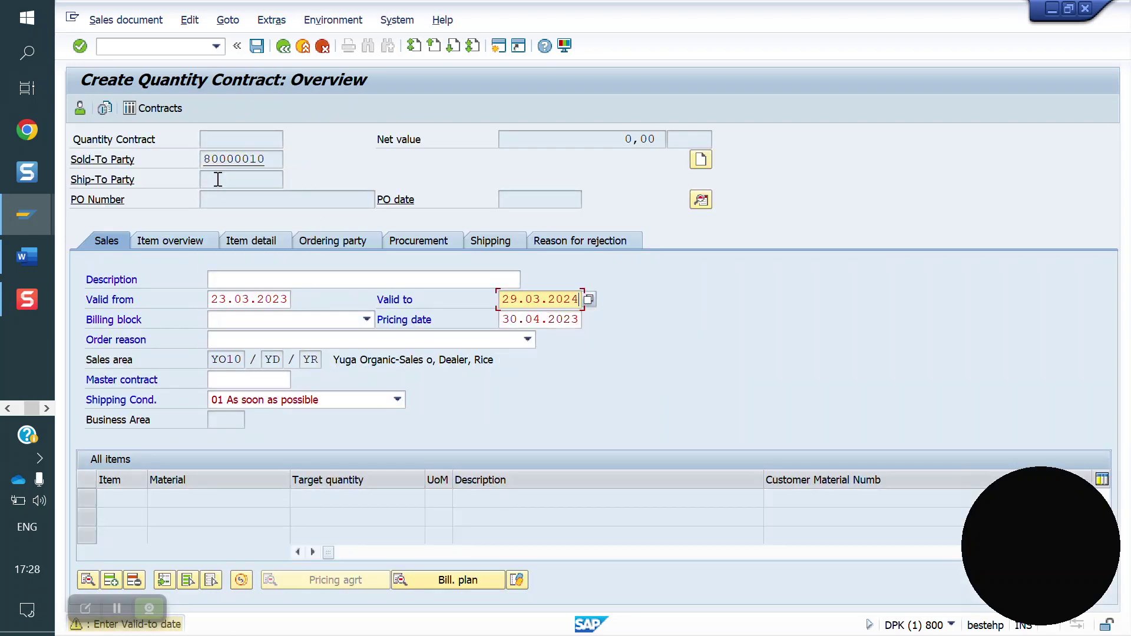
{"action": "key", "text": "Return"}
Step: Add materials 50065599 and 50065562 with target quantities 12 and 10
{"action": "key", "text": "Down"}
{"action": "key", "text": "Down"}
{"action": "key", "text": "Return"}
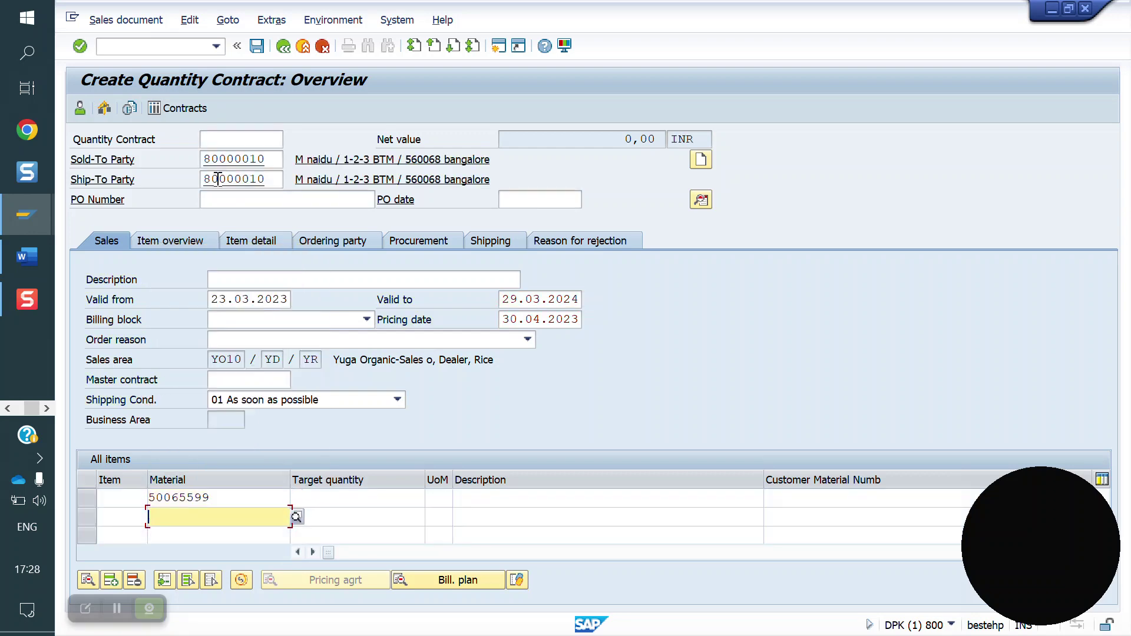
{"action": "key", "text": "Down"}
{"action": "key", "text": "Down"}
{"action": "key", "text": "Down"}
{"action": "key", "text": "Return"}
{"action": "key", "text": "Return"}
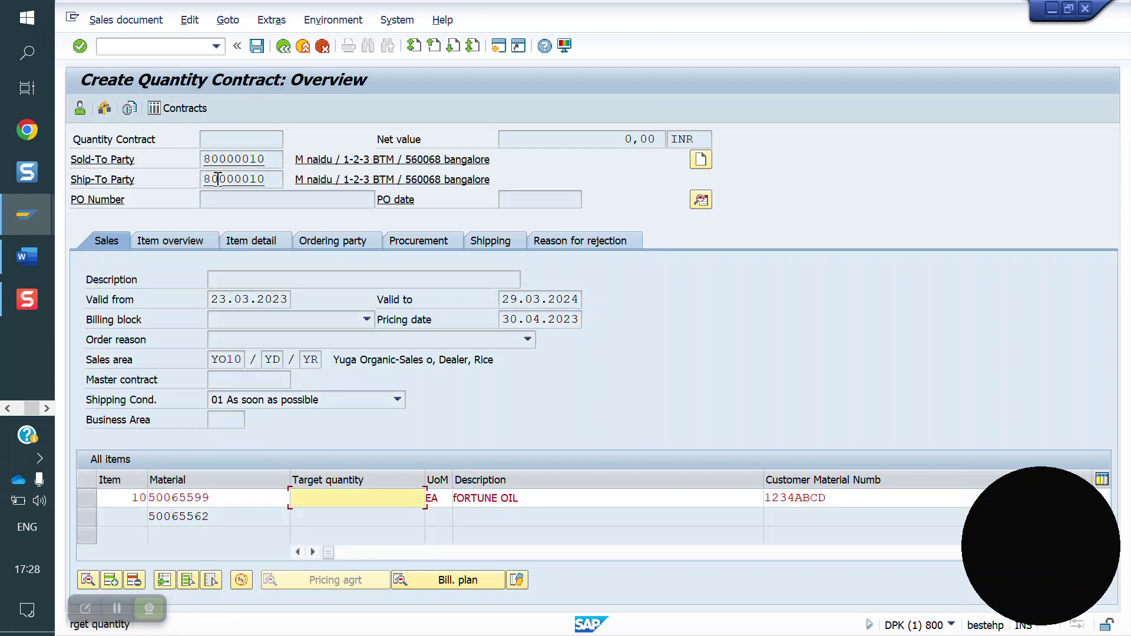
{"action": "type", "text": "12"}
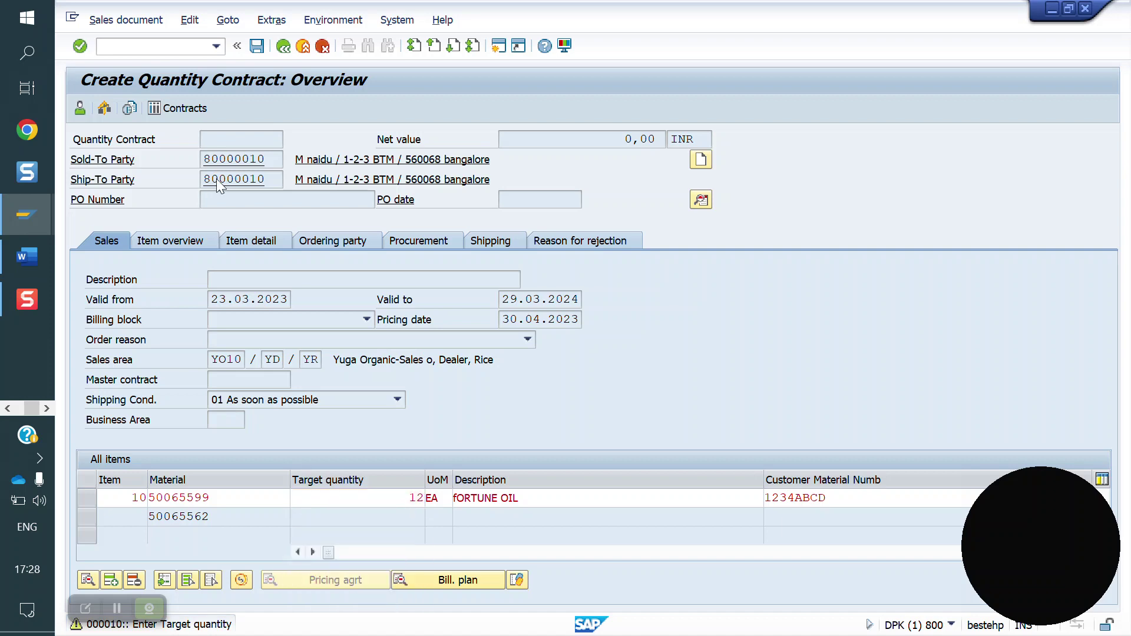
{"action": "key", "text": "Return"}
{"action": "type", "text": "10"}
{"action": "key", "text": "Return"}
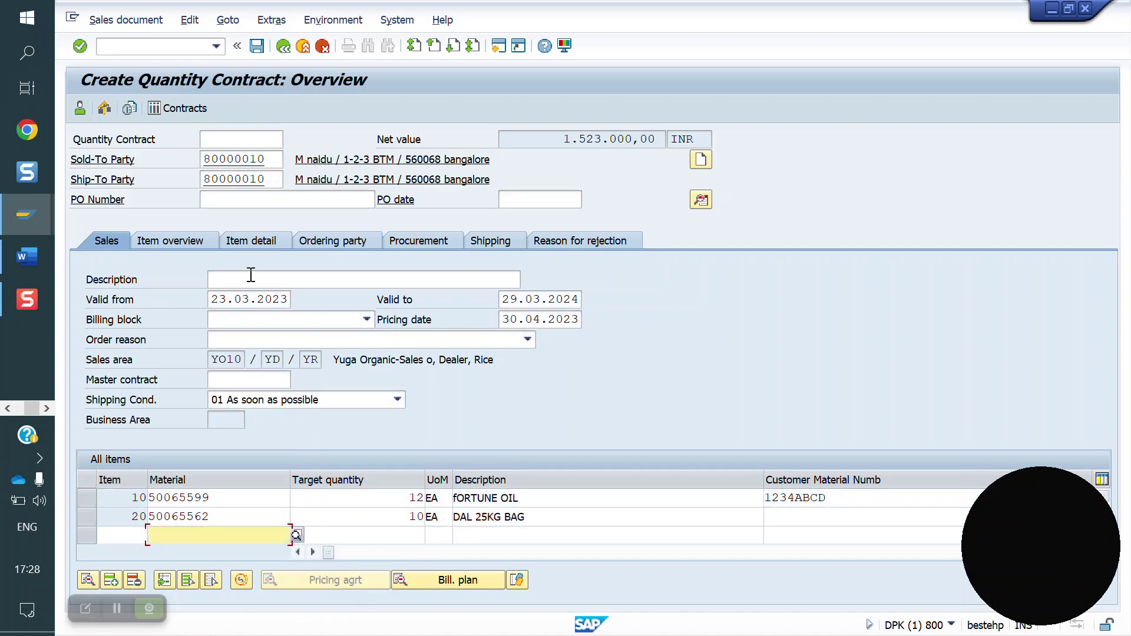
Step: Enter the PO number from history and save the quantity contract
{"action": "left_click", "coordinate": [279, 200]}
{"action": "key", "text": "Down"}
{"action": "key", "text": "Return"}
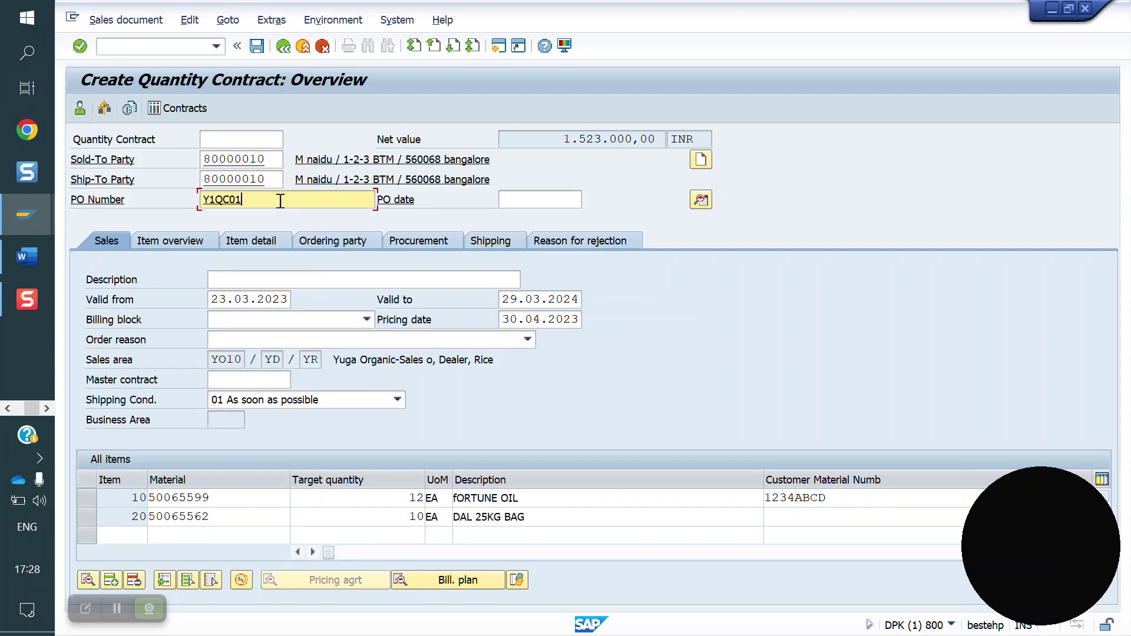
{"action": "key", "text": "Return"}
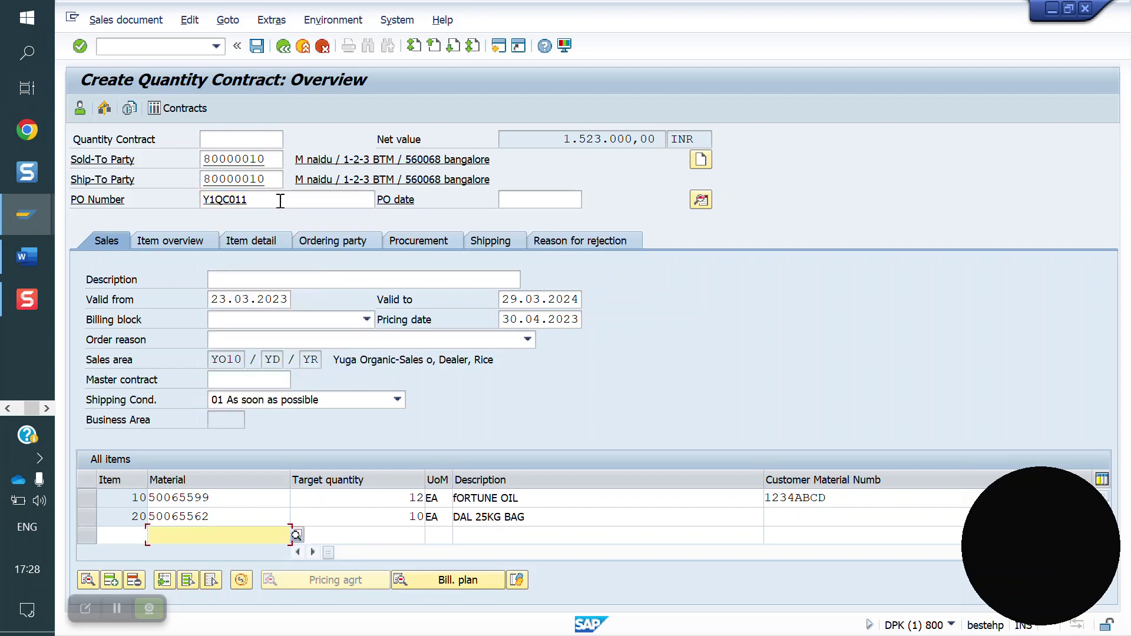
{"action": "left_click", "coordinate": [258, 48]}
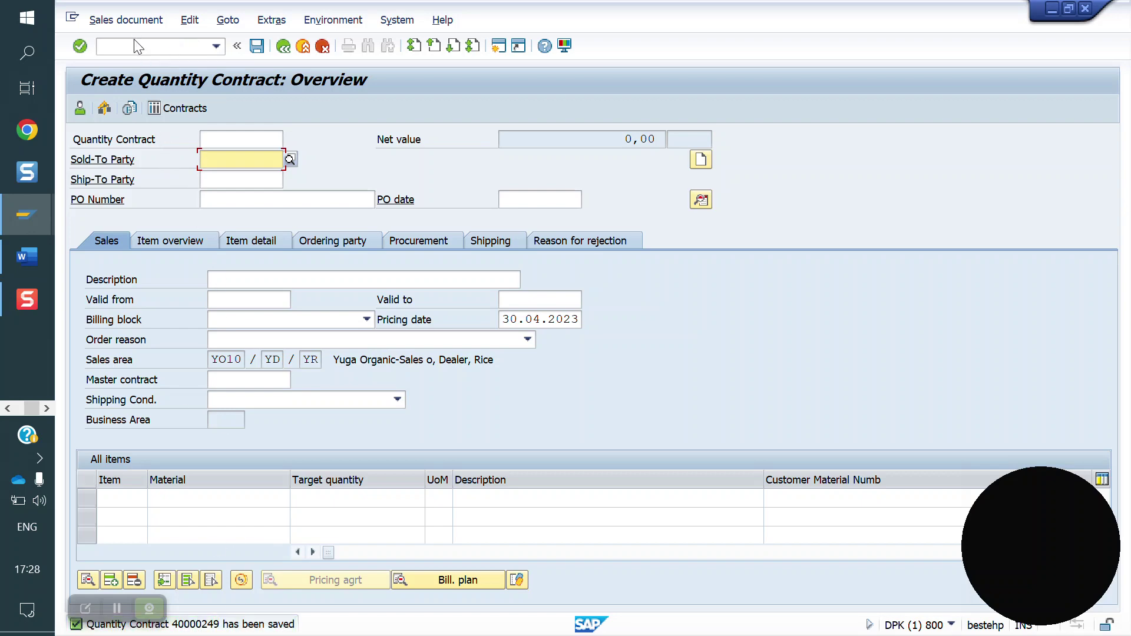
Step: Display the saved contract in VA43 with its prefilled number
{"action": "left_click", "coordinate": [142, 53]}
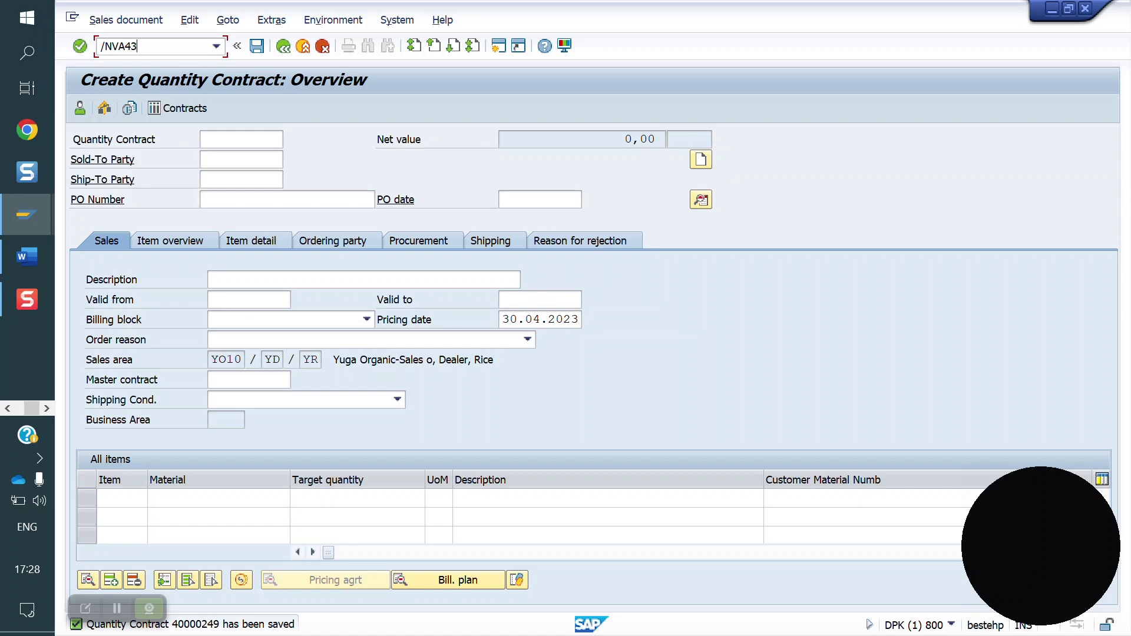
{"action": "type", "text": "/NVA43"}
{"action": "key", "text": "Return"}
{"action": "key", "text": "End"}
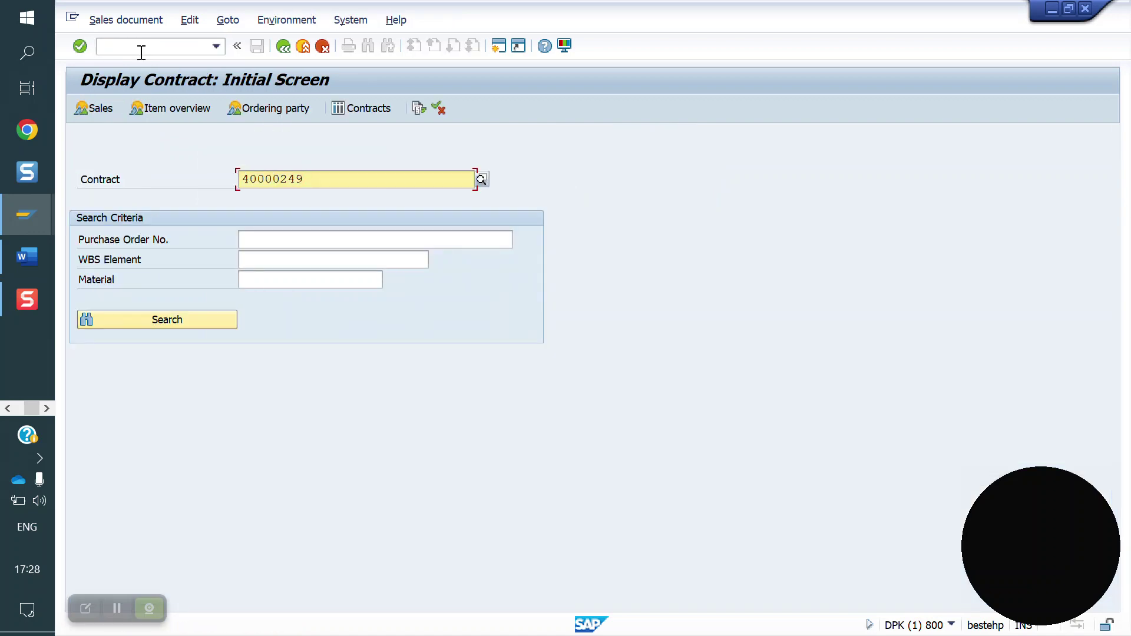
{"action": "left_click", "coordinate": [141, 53]}
{"action": "type", "text": "/NVA01"}
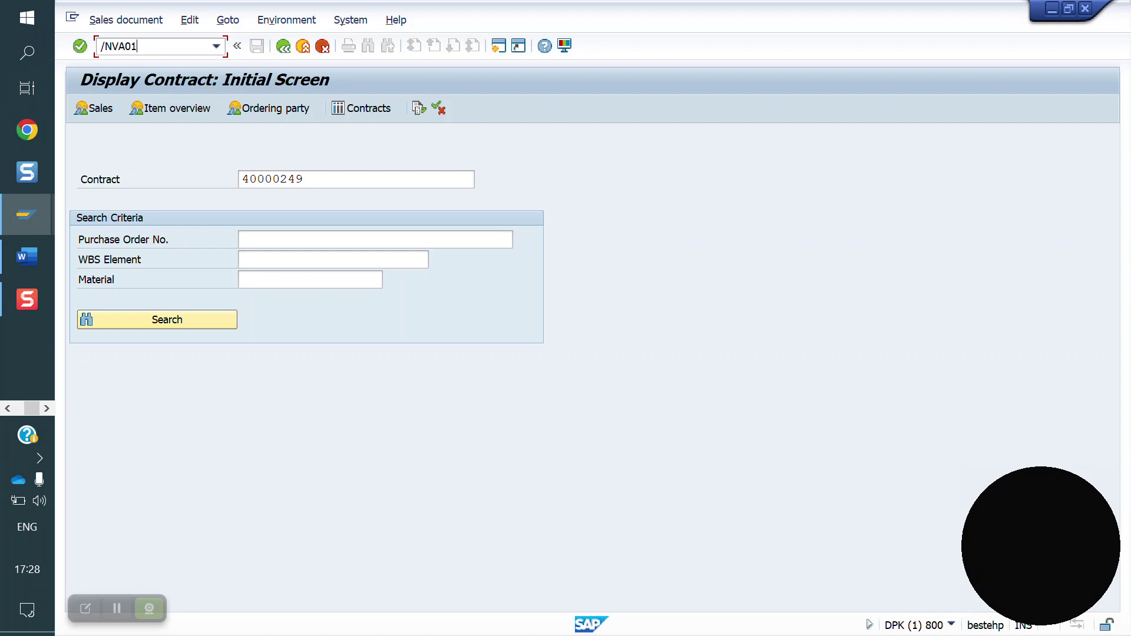
Step: Start a new sales order in VA01 with order type Y1OR
{"action": "key", "text": "Return"}
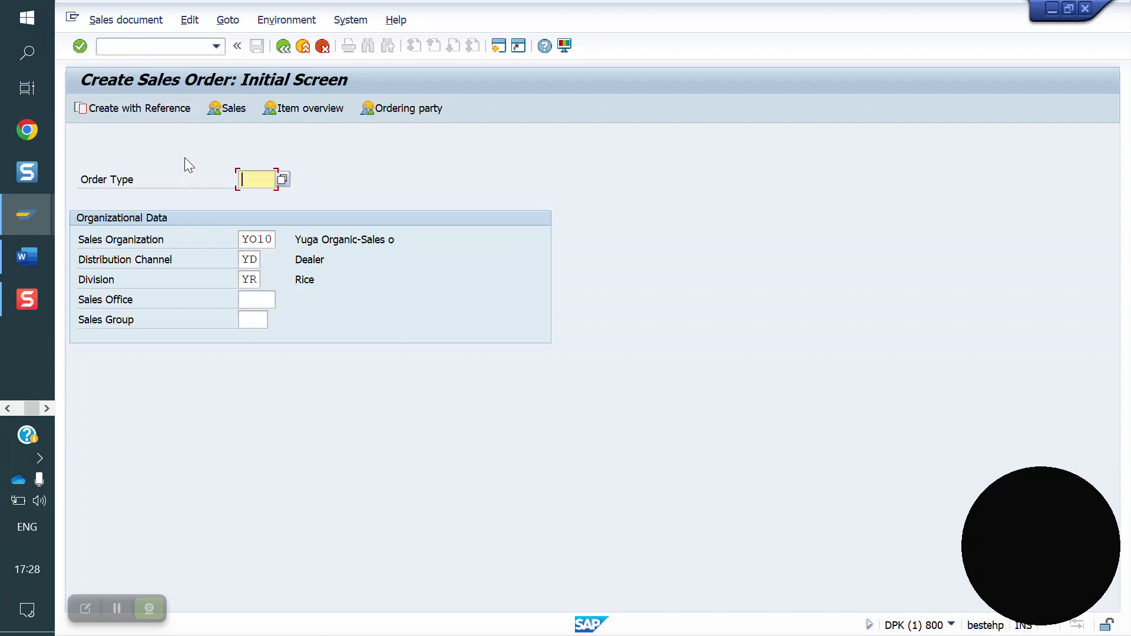
{"action": "type", "text": "Y"}
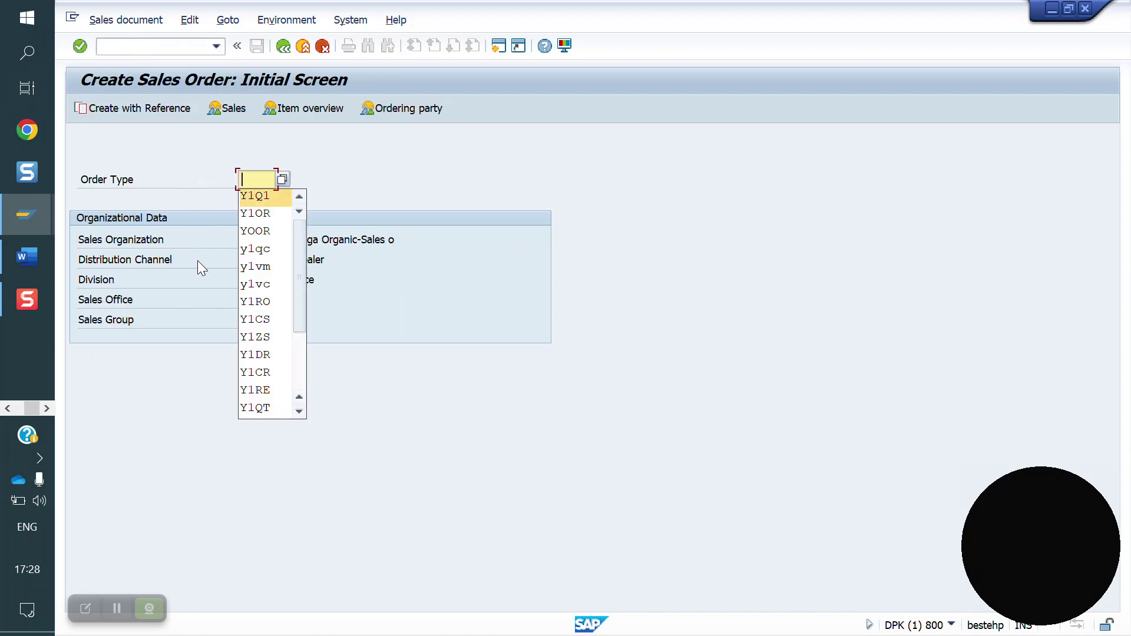
{"action": "key", "text": "Down"}
{"action": "key", "text": "Return"}
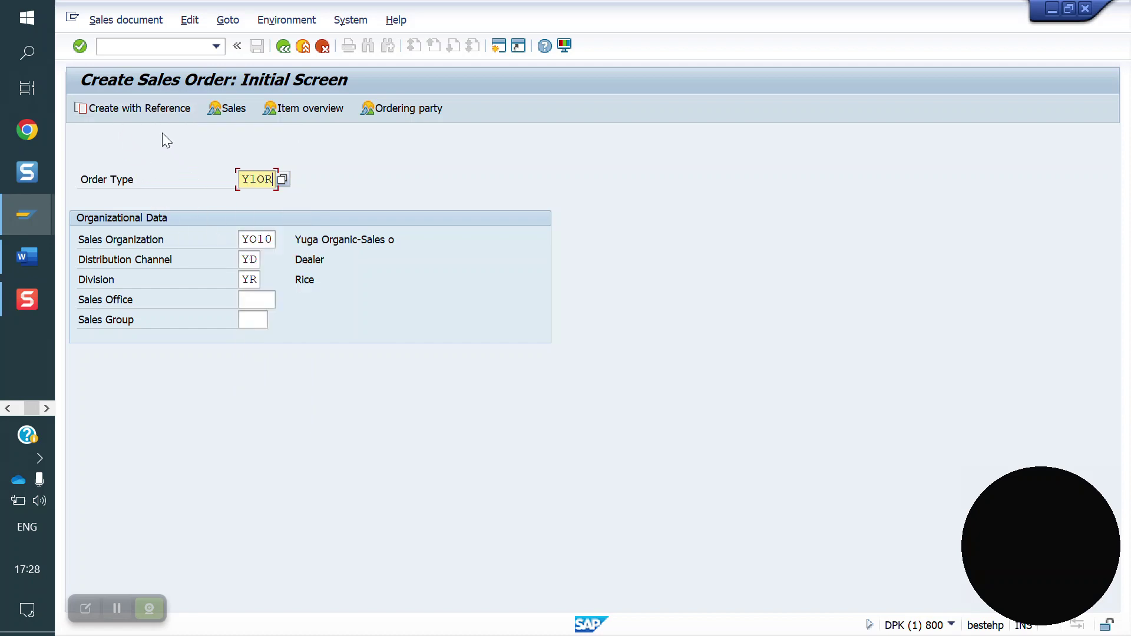
{"action": "key", "text": "Return"}
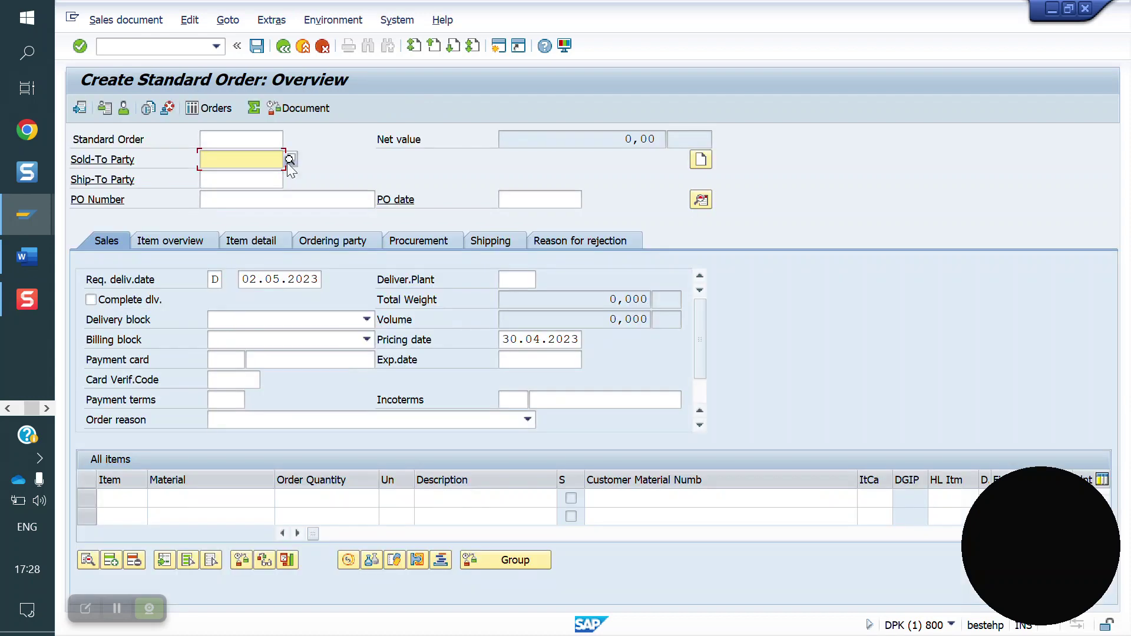
Step: Create the order with reference to contract 40000249, copying both items
{"action": "left_click", "coordinate": [283, 47]}
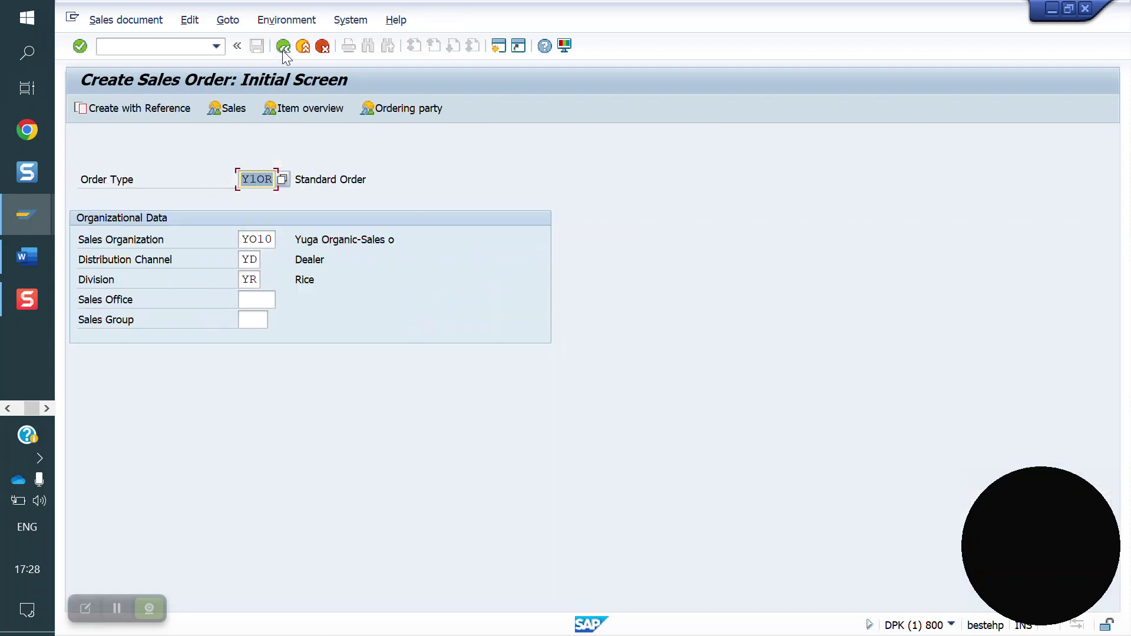
{"action": "left_click", "coordinate": [114, 107]}
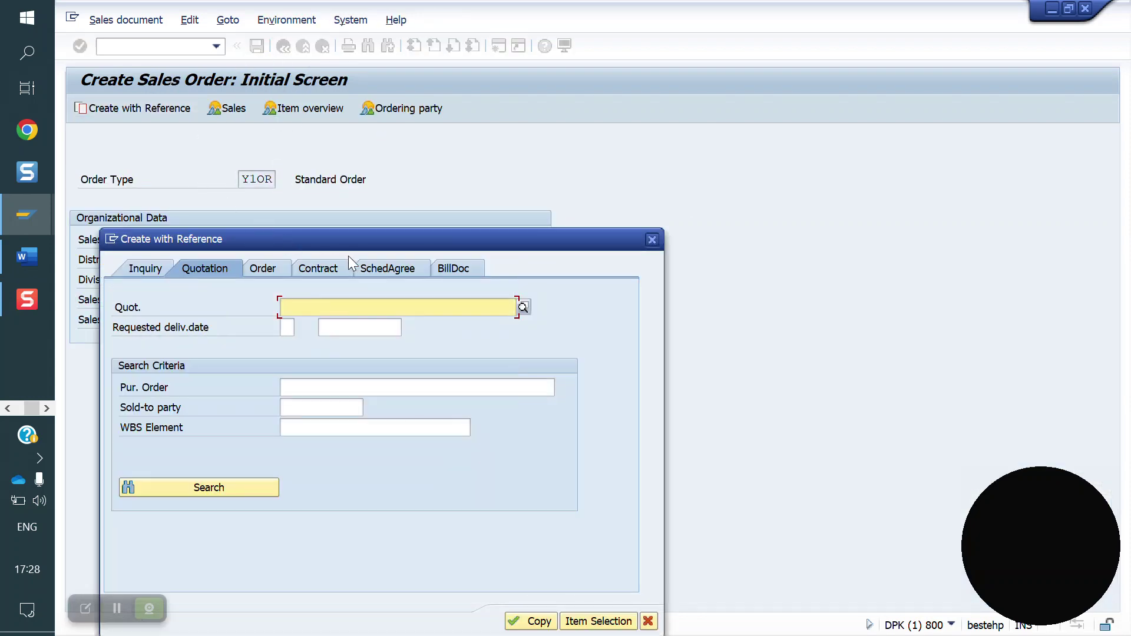
{"action": "left_click", "coordinate": [320, 270]}
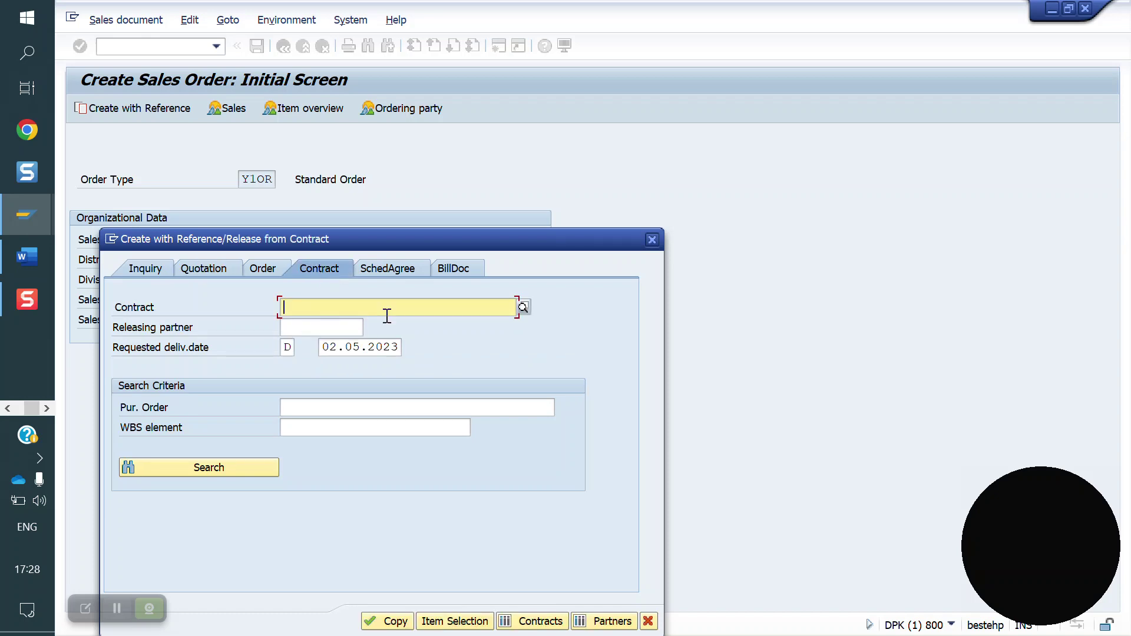
{"action": "type", "text": "40000249"}
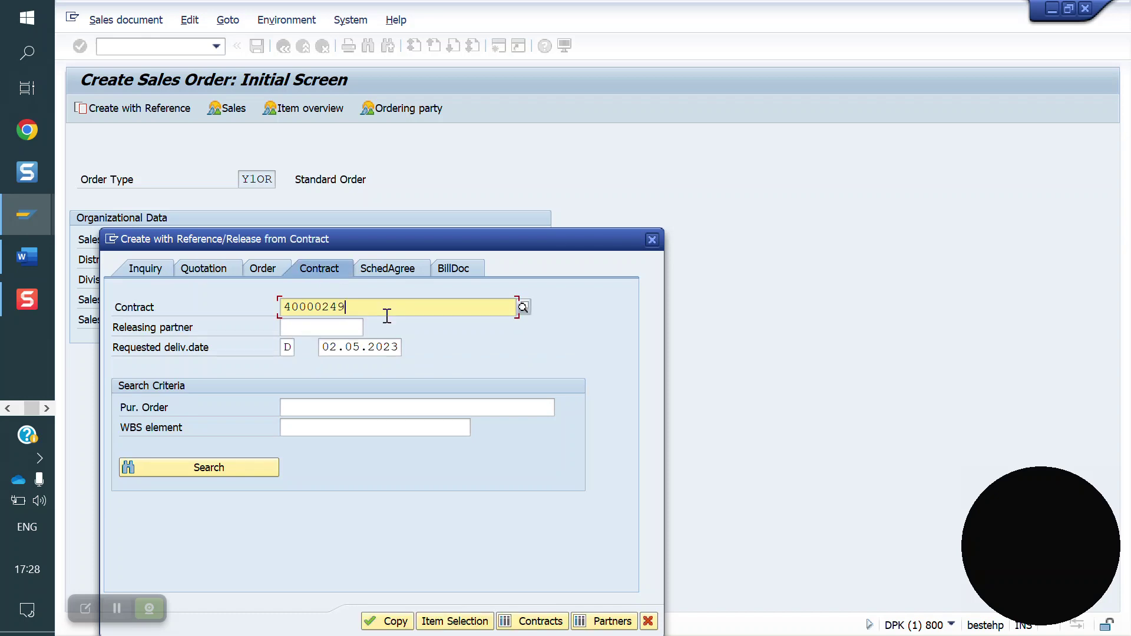
{"action": "left_click", "coordinate": [399, 623]}
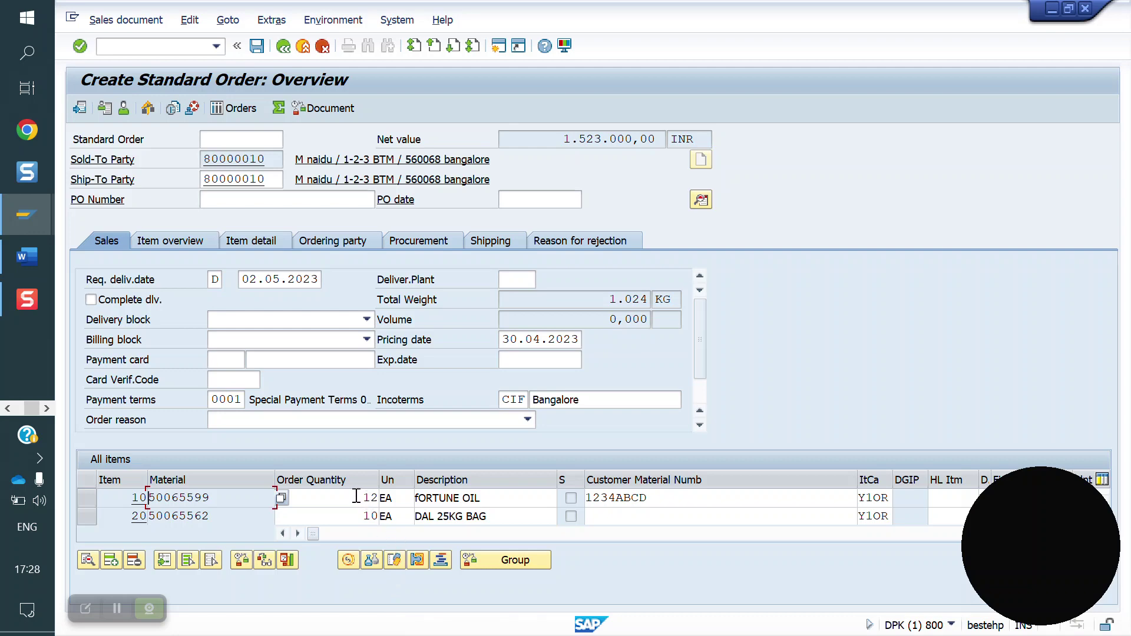
Step: Change item 10's order quantity to 6
{"action": "left_click_drag", "start_coordinate": [356, 496], "coordinate": [414, 494]}
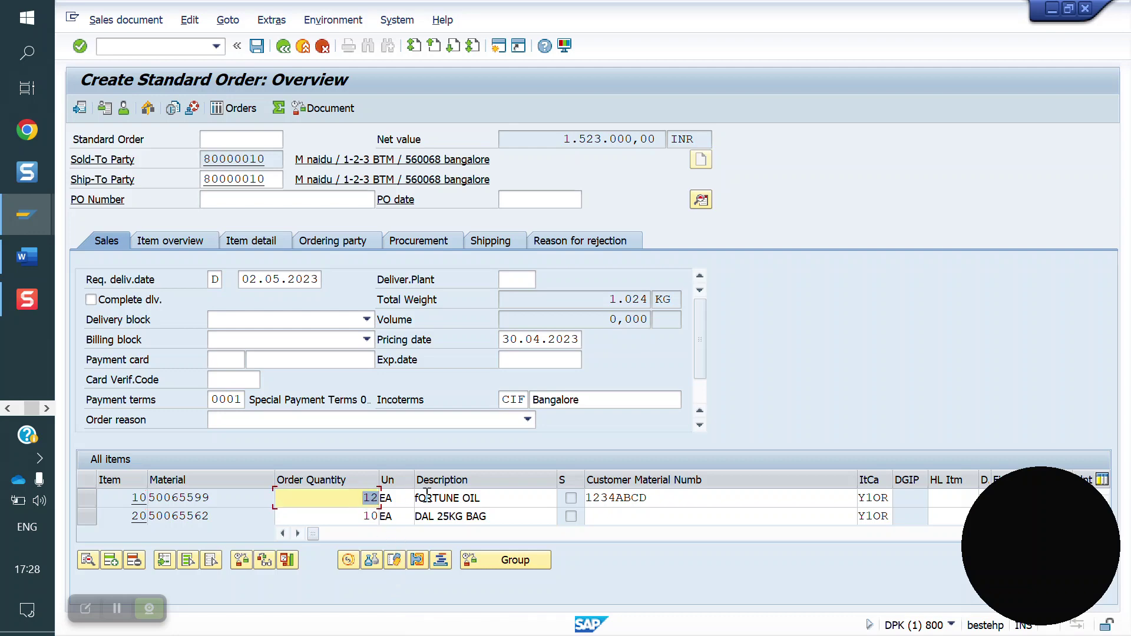
{"action": "type", "text": "0"}
{"action": "key", "text": "Down"}
{"action": "key", "text": "Up"}
{"action": "key", "text": "BackSpace"}
{"action": "key", "text": "Escape"}
Step: Set item 20's quantity to 8, then choose Sales document > Deliver
{"action": "key", "text": "Down"}
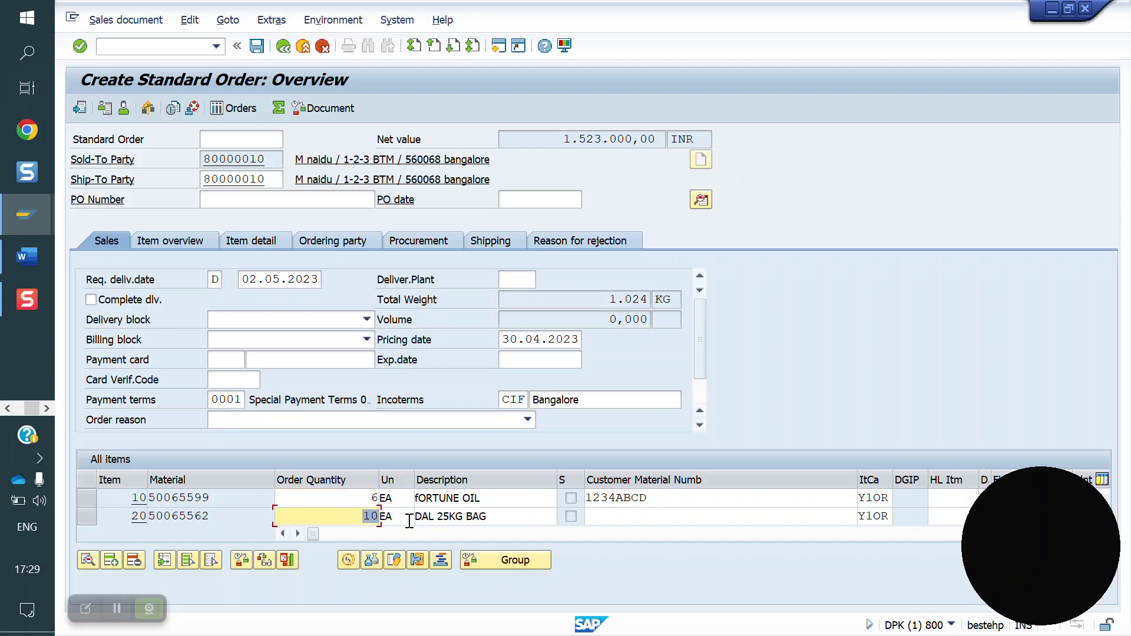
{"action": "type", "text": "8"}
{"action": "key", "text": "Return"}
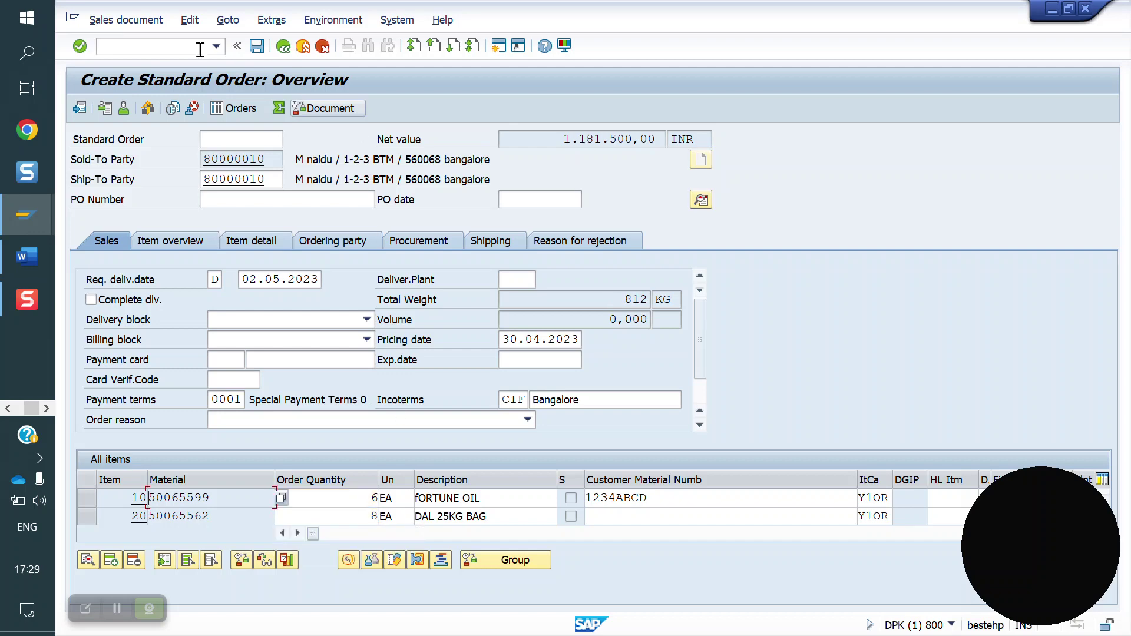
{"action": "left_click", "coordinate": [130, 21]}
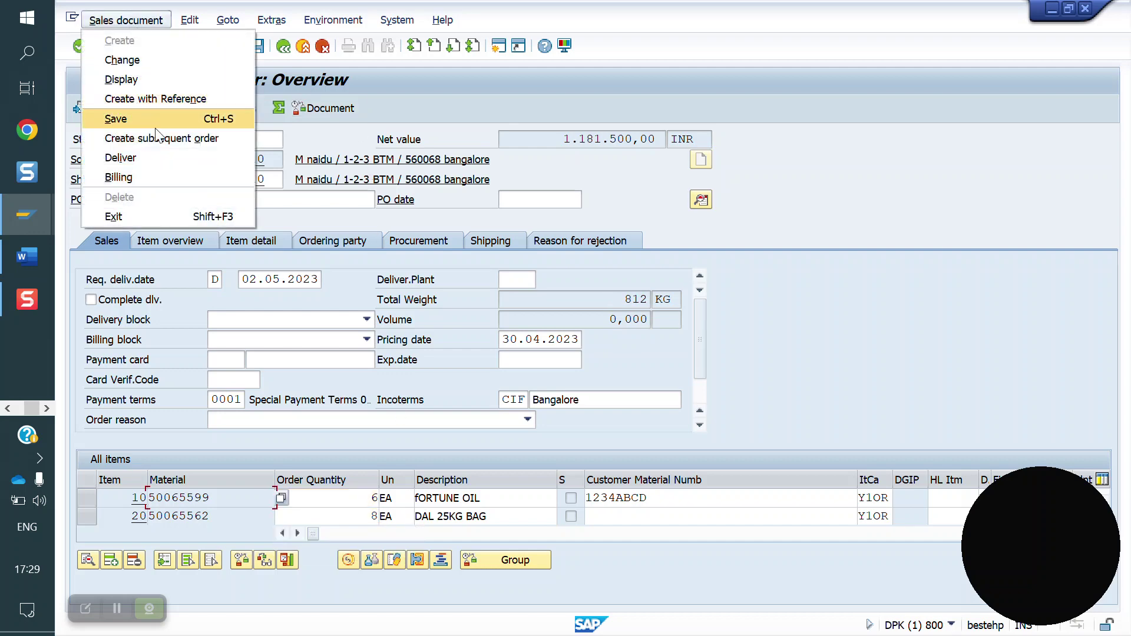
{"action": "left_click", "coordinate": [168, 158]}
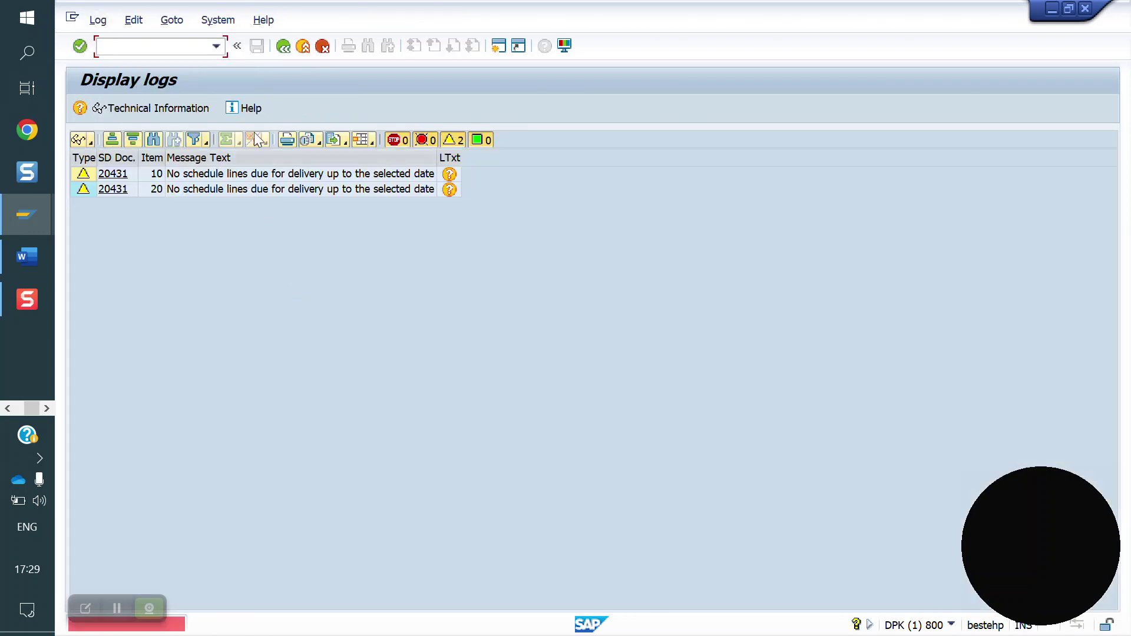
Step: Retry opening order 20431 in VA02 three times; it stays locked by another user
{"action": "type", "text": "/NVA"}
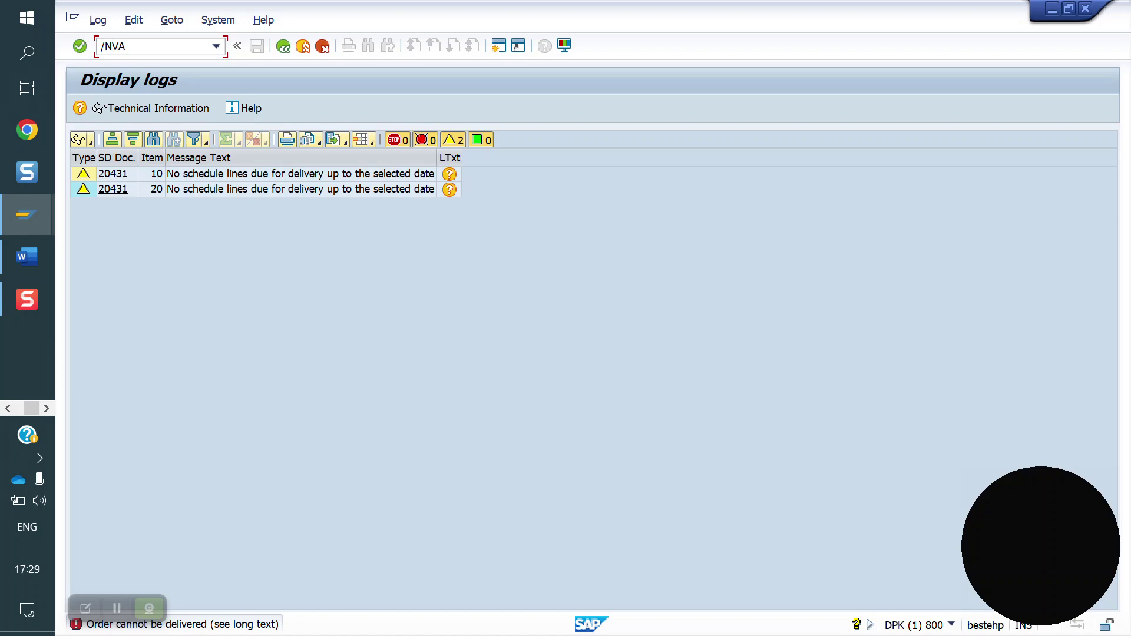
{"action": "type", "text": "02"}
{"action": "key", "text": "Return"}
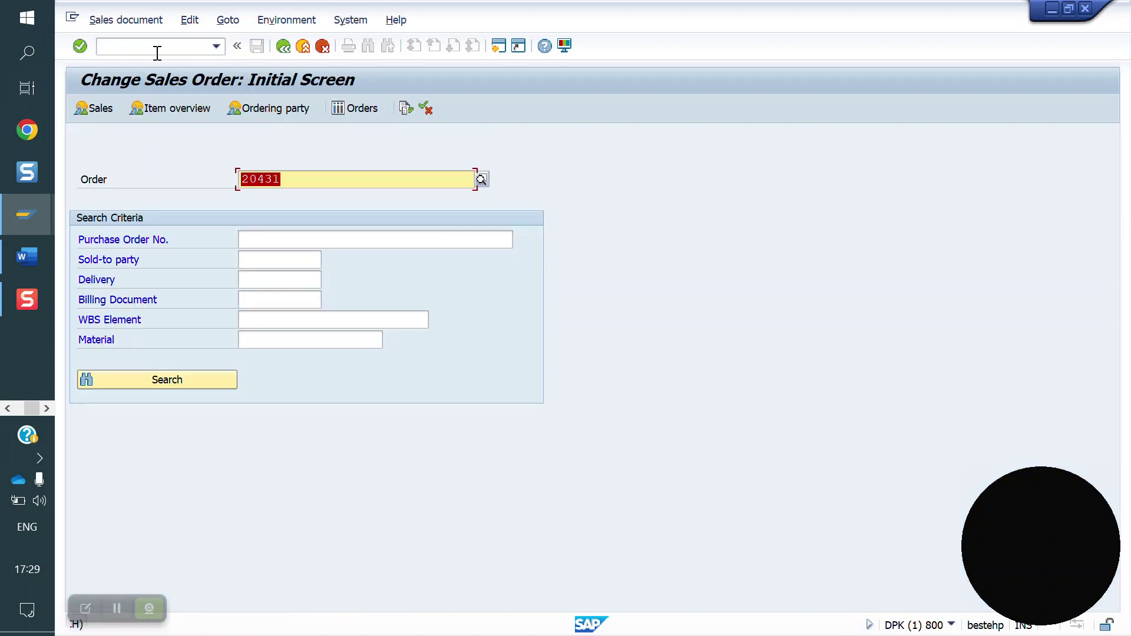
{"action": "key", "text": "Return"}
{"action": "left_click", "coordinate": [157, 53]}
{"action": "type", "text": "/"}
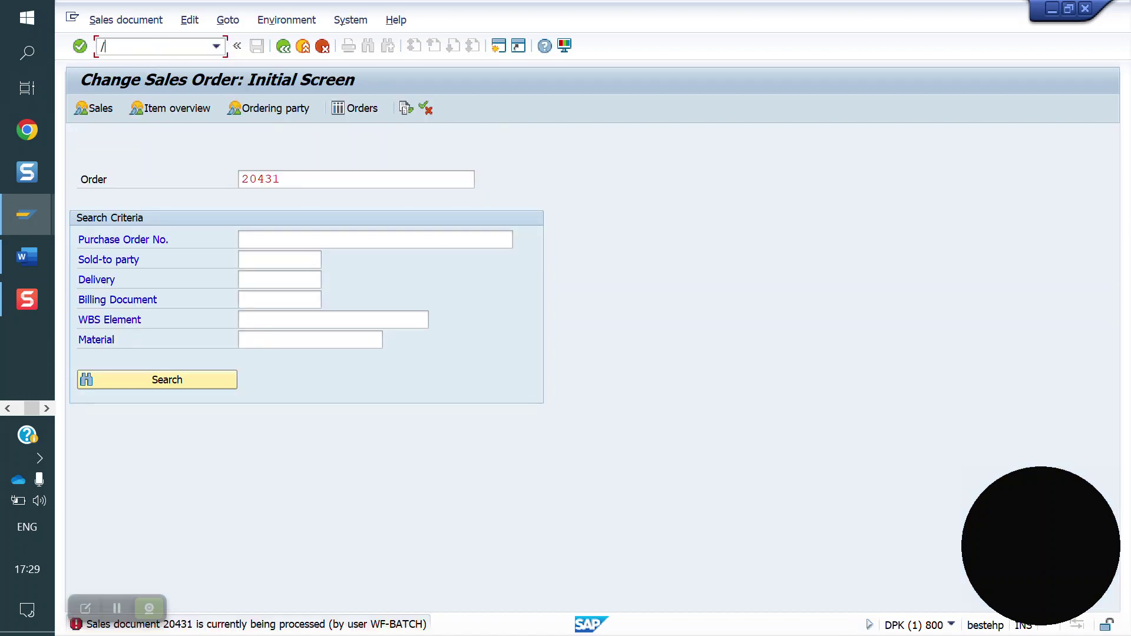
{"action": "type", "text": "NVA02"}
{"action": "key", "text": "Return"}
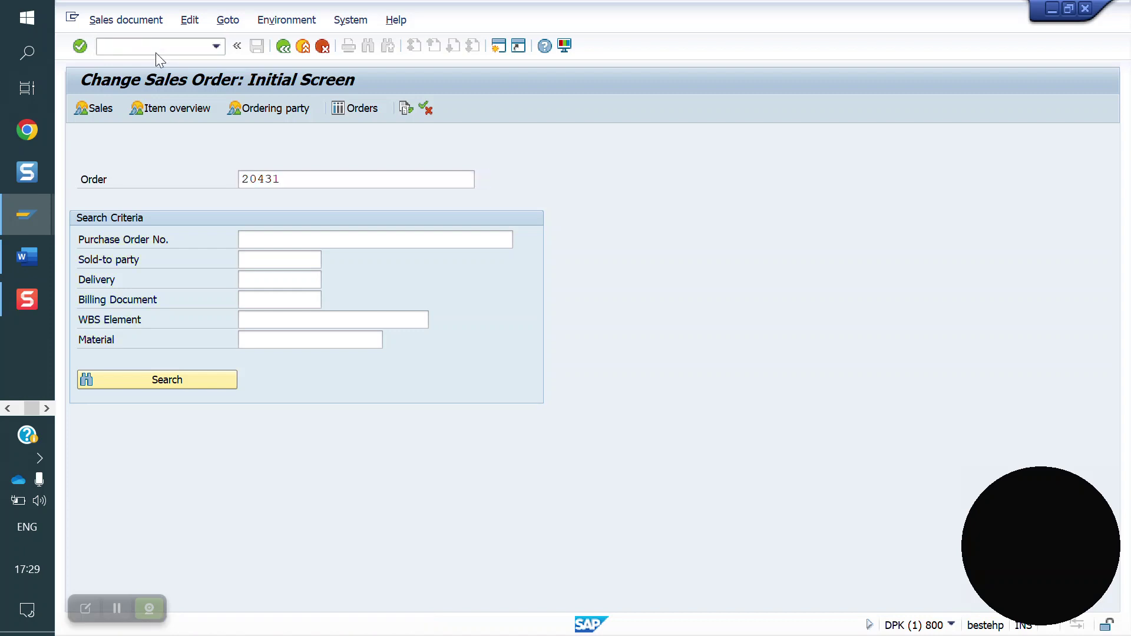
{"action": "left_click", "coordinate": [157, 53]}
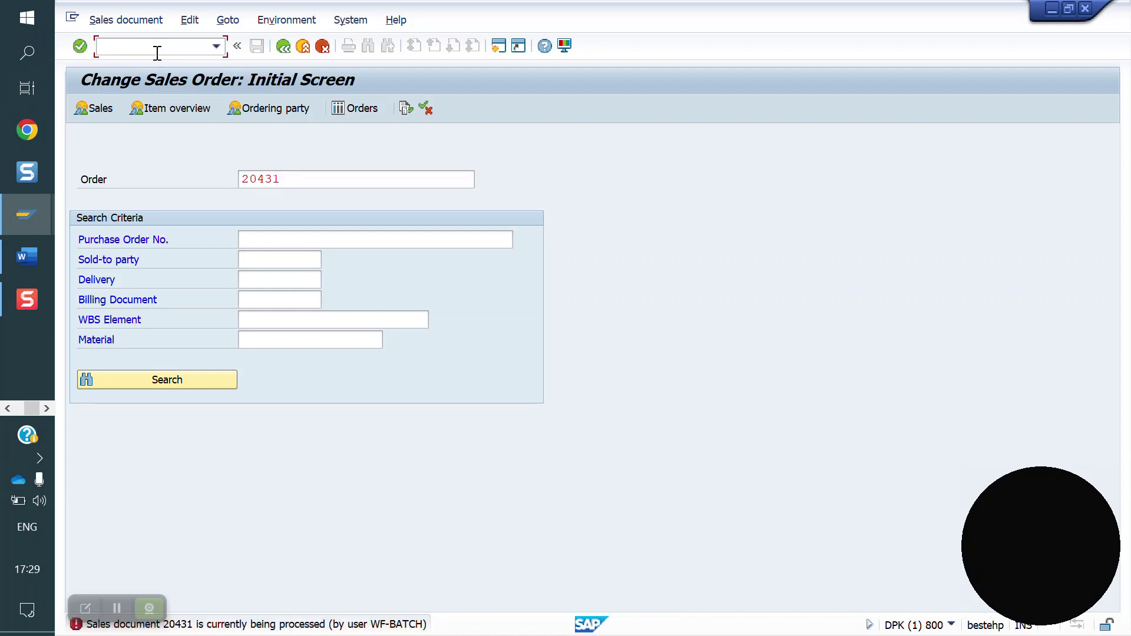
{"action": "type", "text": "/NVA02"}
{"action": "key", "text": "Return"}
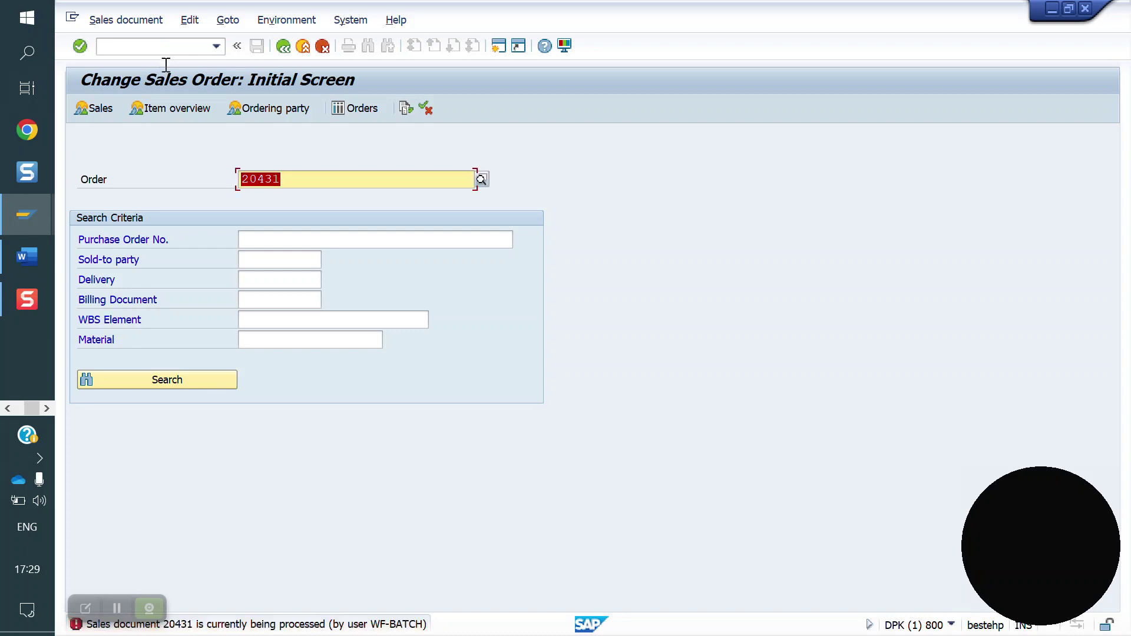
Step: Close the broken-connection error window and return to the SAP session
{"action": "mouse_move", "coordinate": [24, 229]}
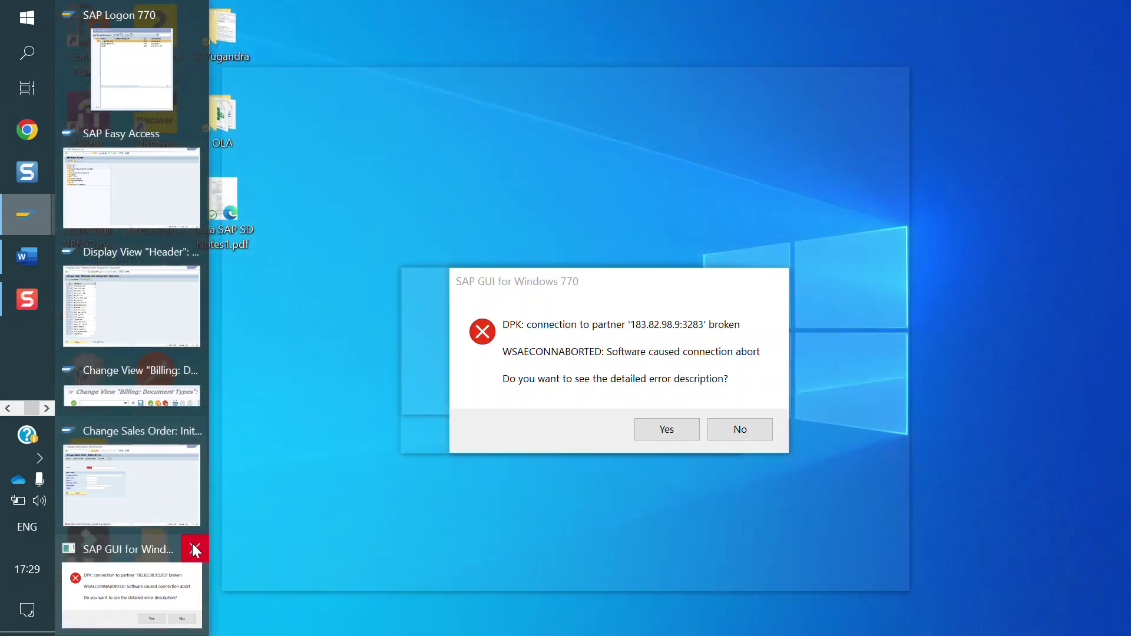
{"action": "left_click", "coordinate": [193, 544]}
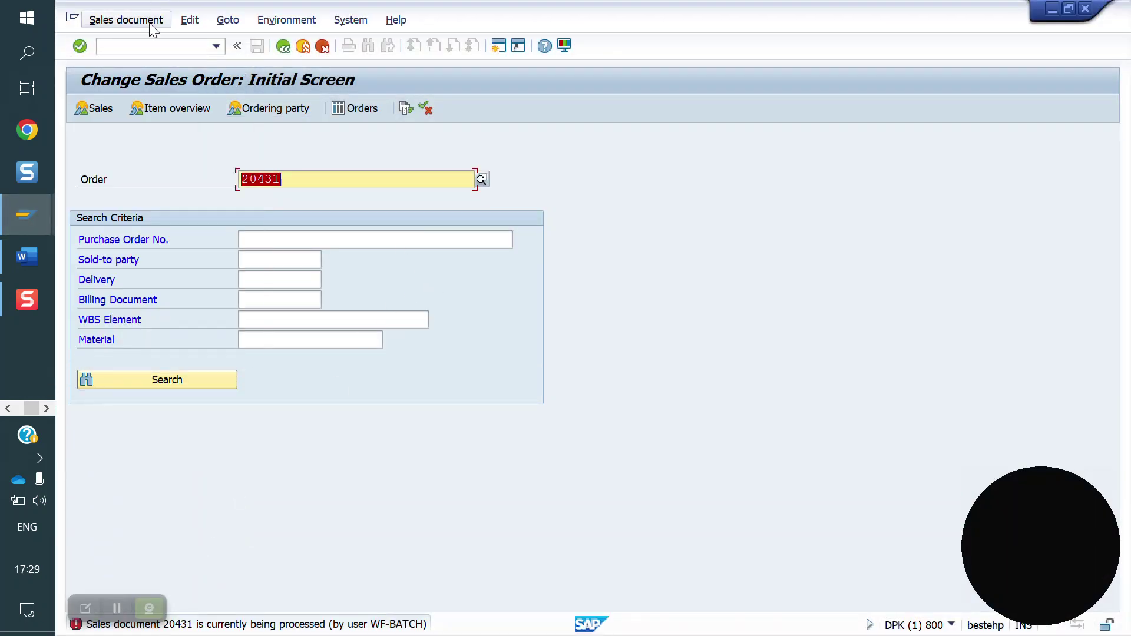
{"action": "left_click", "coordinate": [151, 46]}
Step: Display order 20431 in VA03 and check schedule lines of items 10 and 20 for 02.05.2023
{"action": "type", "text": "/NVA"}
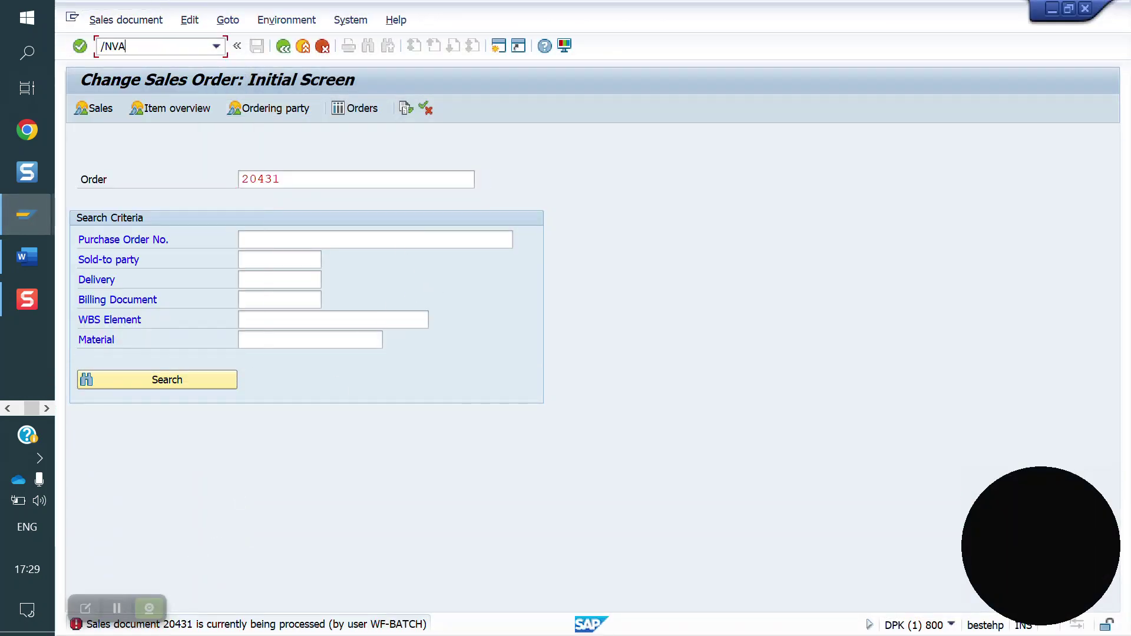
{"action": "type", "text": "03"}
{"action": "key", "text": "Return"}
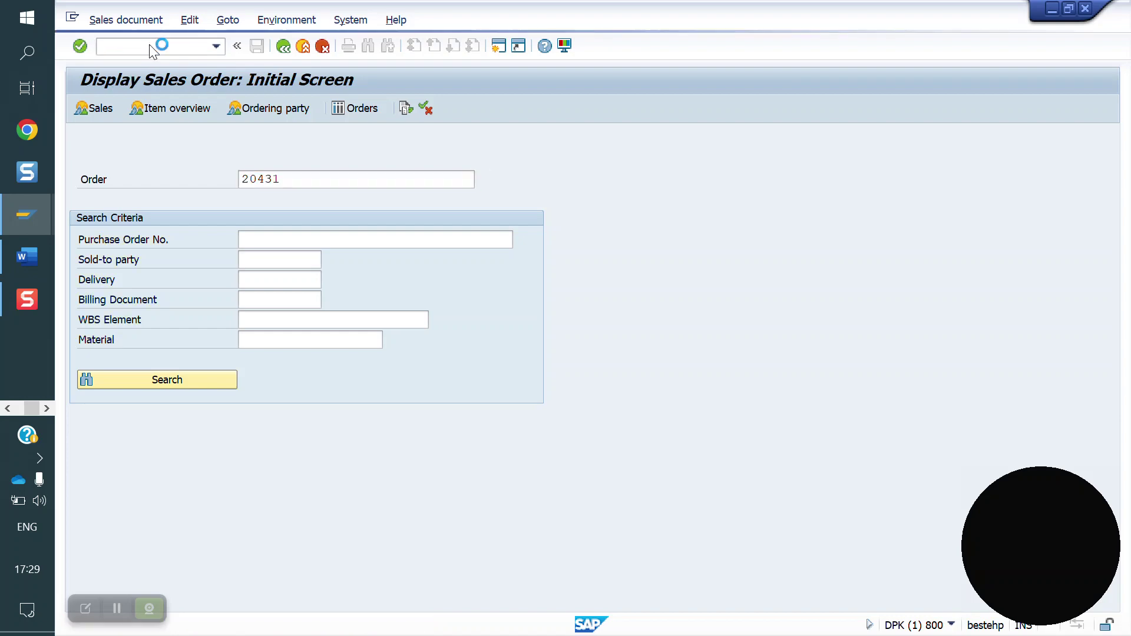
{"action": "key", "text": "Return"}
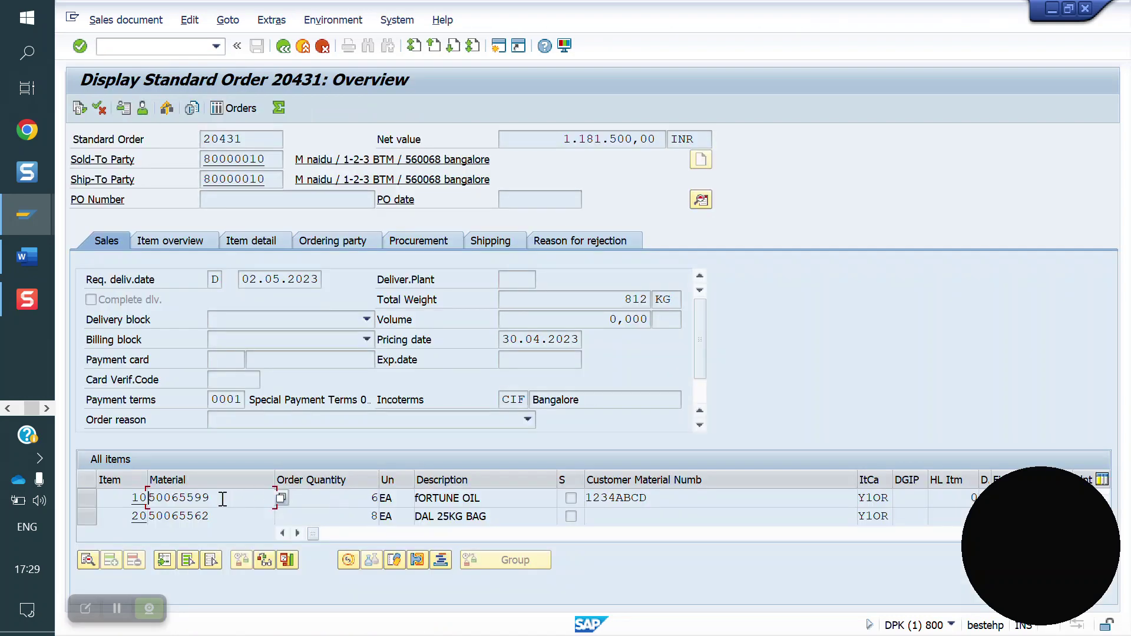
{"action": "double_click", "coordinate": [223, 499]}
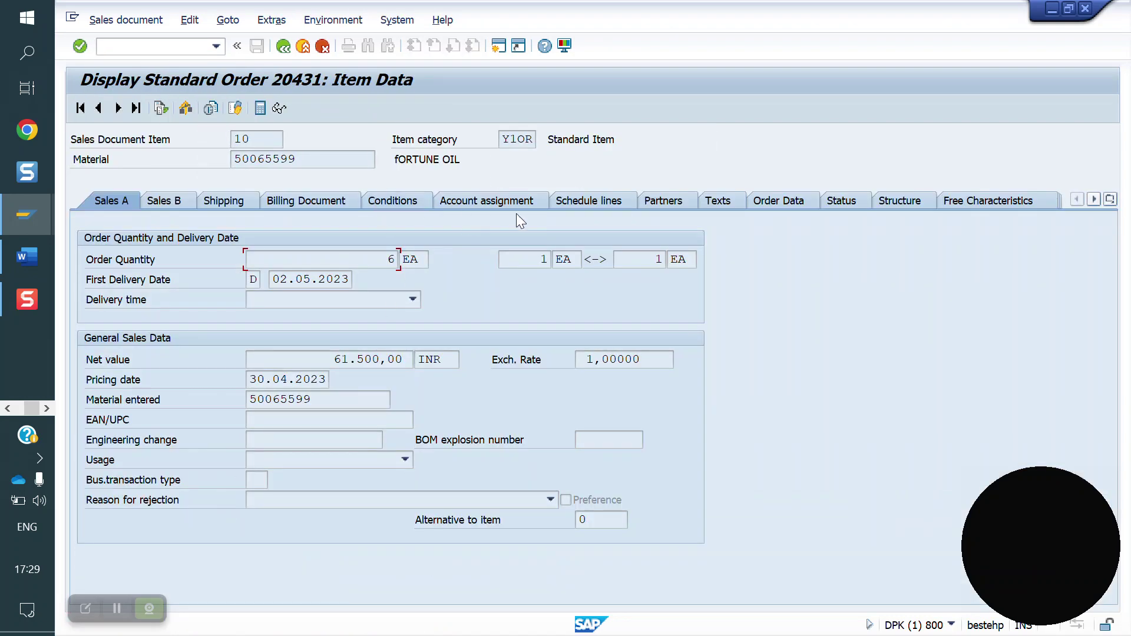
{"action": "left_click", "coordinate": [612, 203]}
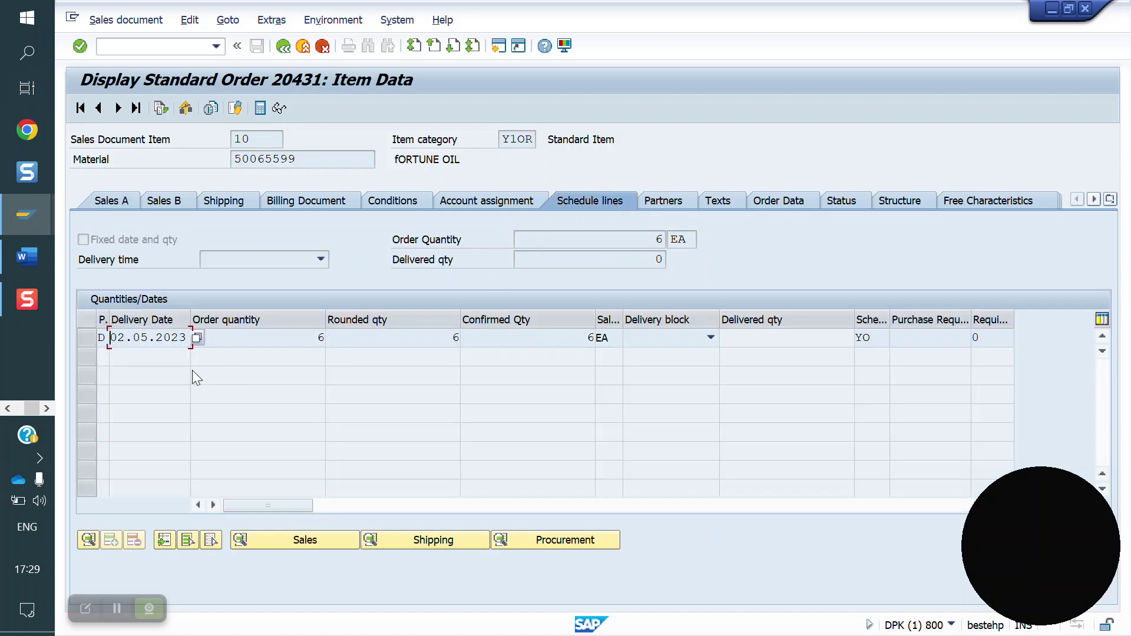
{"action": "left_click", "coordinate": [118, 108]}
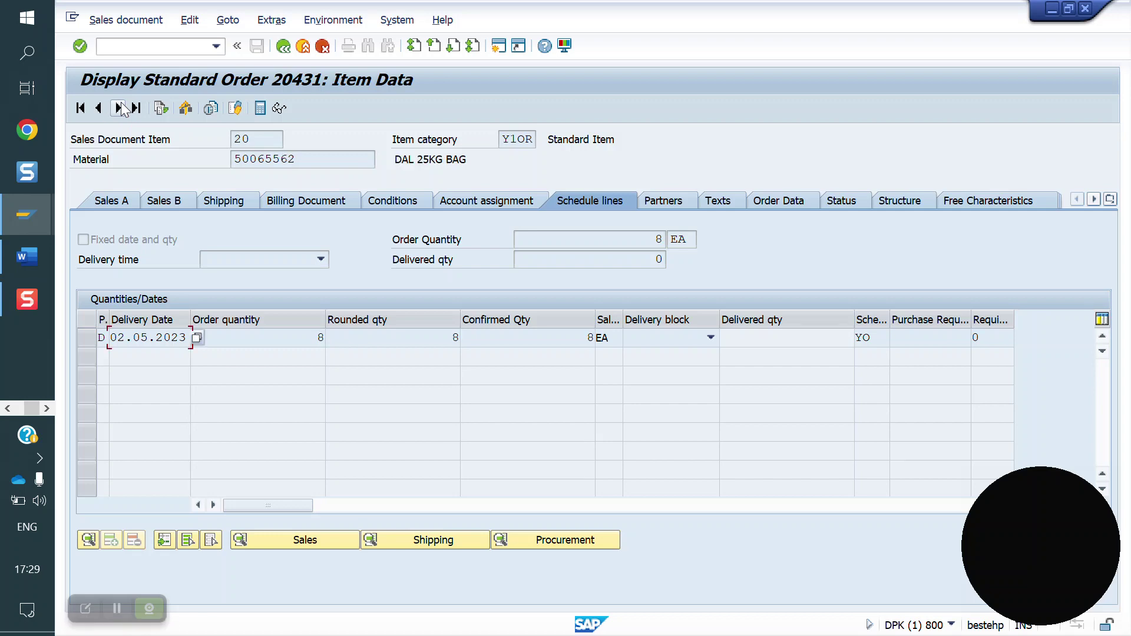
{"action": "left_click", "coordinate": [122, 49]}
Step: Create an outbound delivery for order 20431 with selection date 02.05.2023
{"action": "type", "text": "/N"}
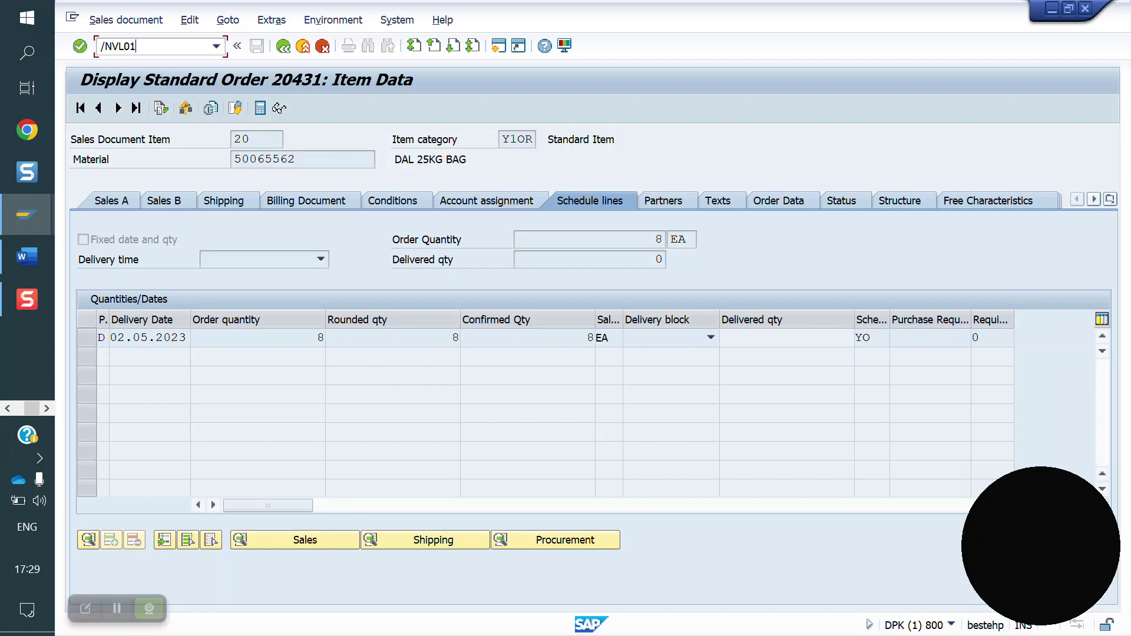
{"action": "type", "text": "VL01"}
{"action": "key", "text": "Return"}
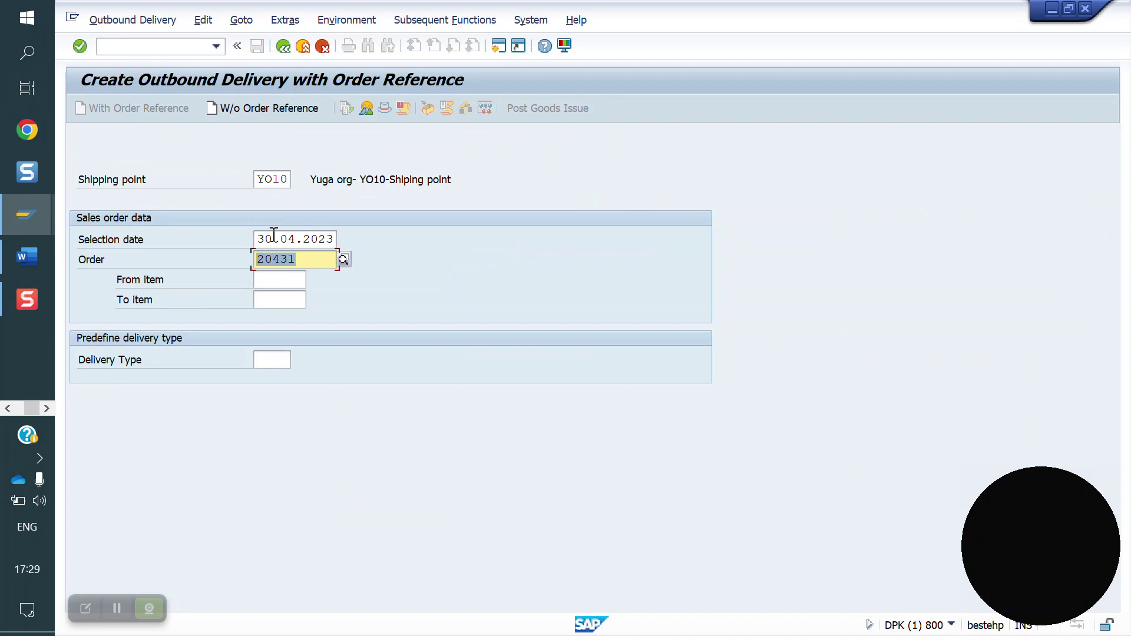
{"action": "left_click", "coordinate": [274, 237]}
{"action": "key", "text": "BackSpace"}
{"action": "key", "text": "BackSpace"}
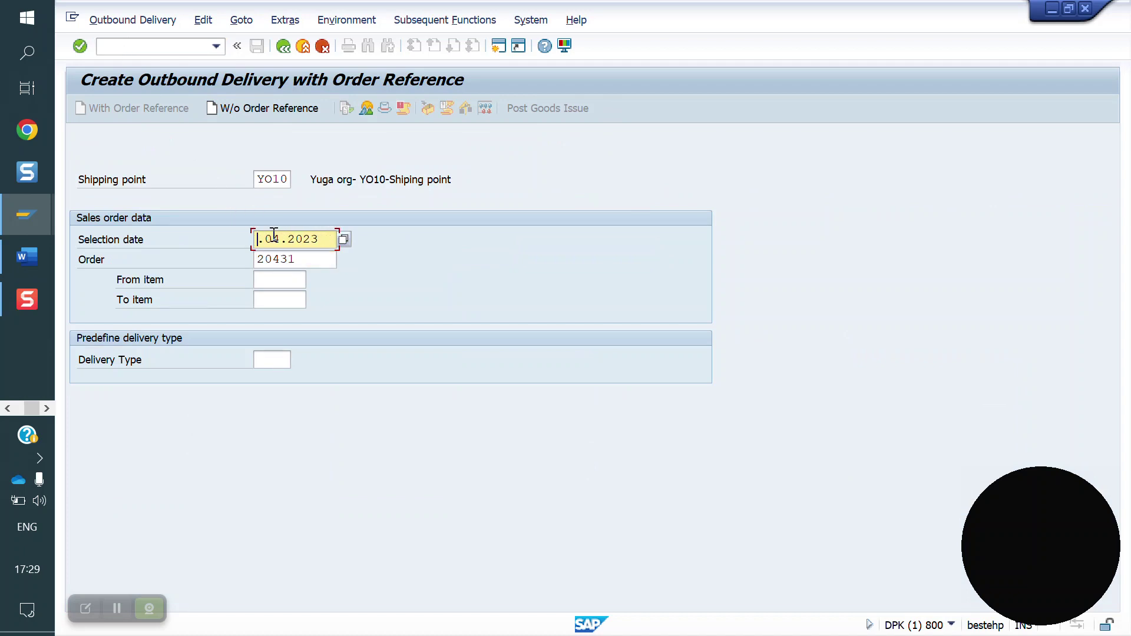
{"action": "type", "text": "01"}
{"action": "key", "text": "BackSpace"}
{"action": "type", "text": "2"}
{"action": "key", "text": "BackSpace"}
{"action": "type", "text": "5"}
{"action": "key", "text": "Return"}
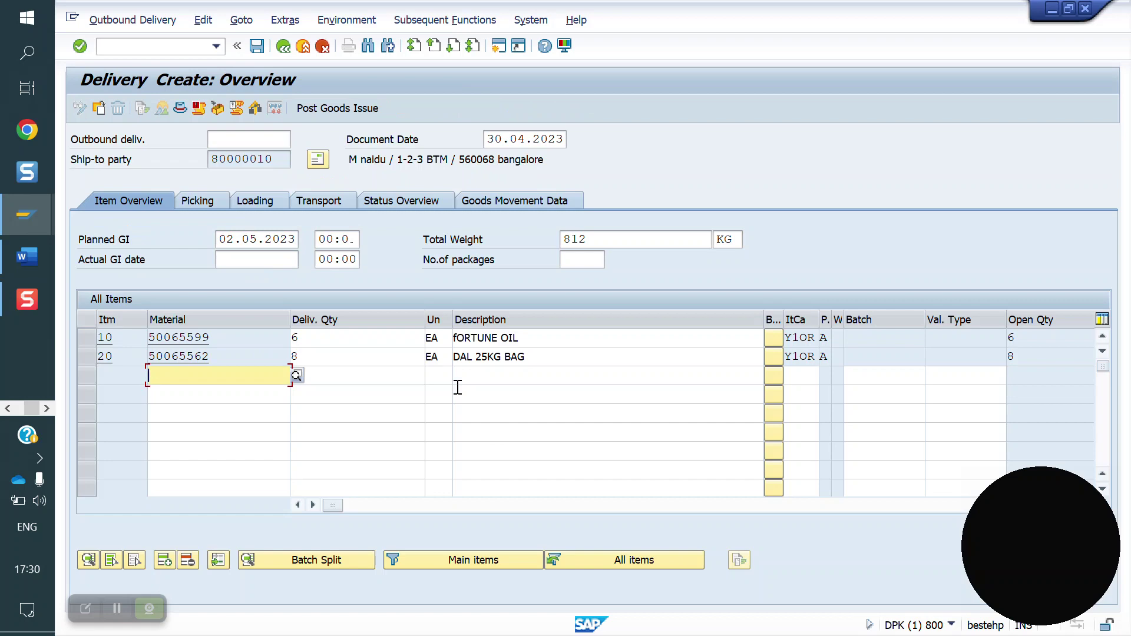
Step: Enter picked quantities 6 and 8, then post goods issue to save the delivery
{"action": "left_click", "coordinate": [206, 197]}
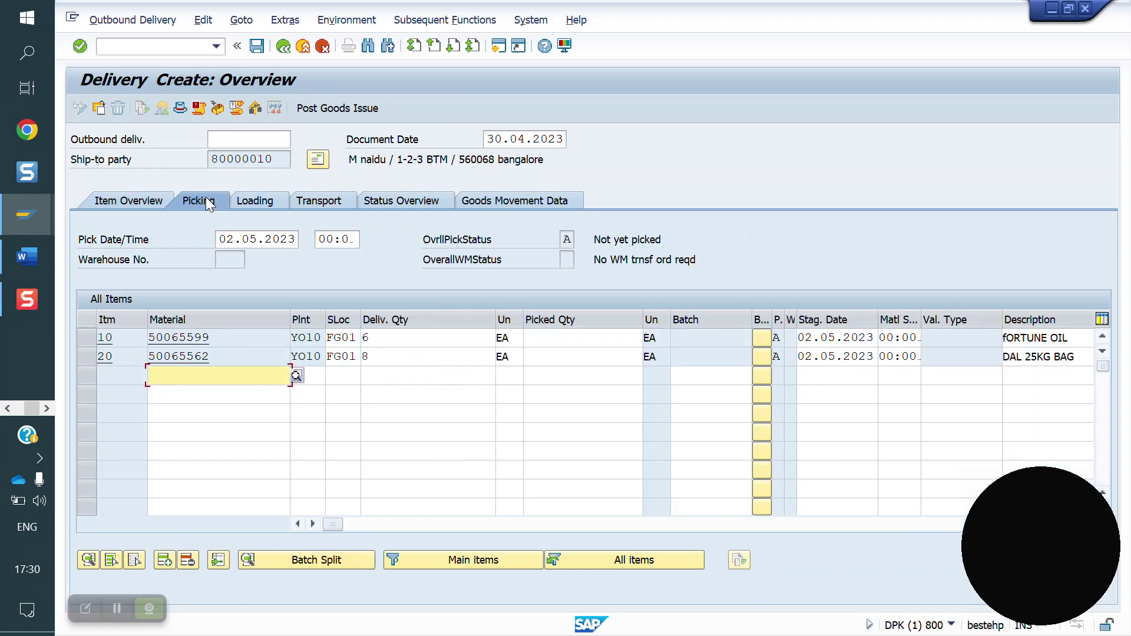
{"action": "left_click", "coordinate": [566, 337]}
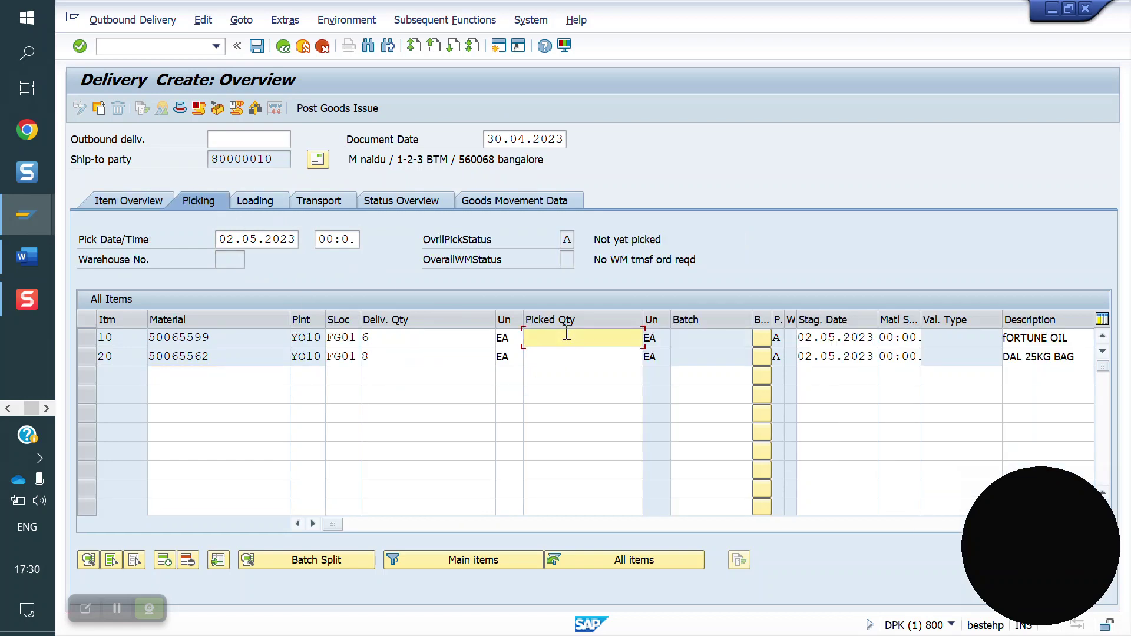
{"action": "key", "text": "Down"}
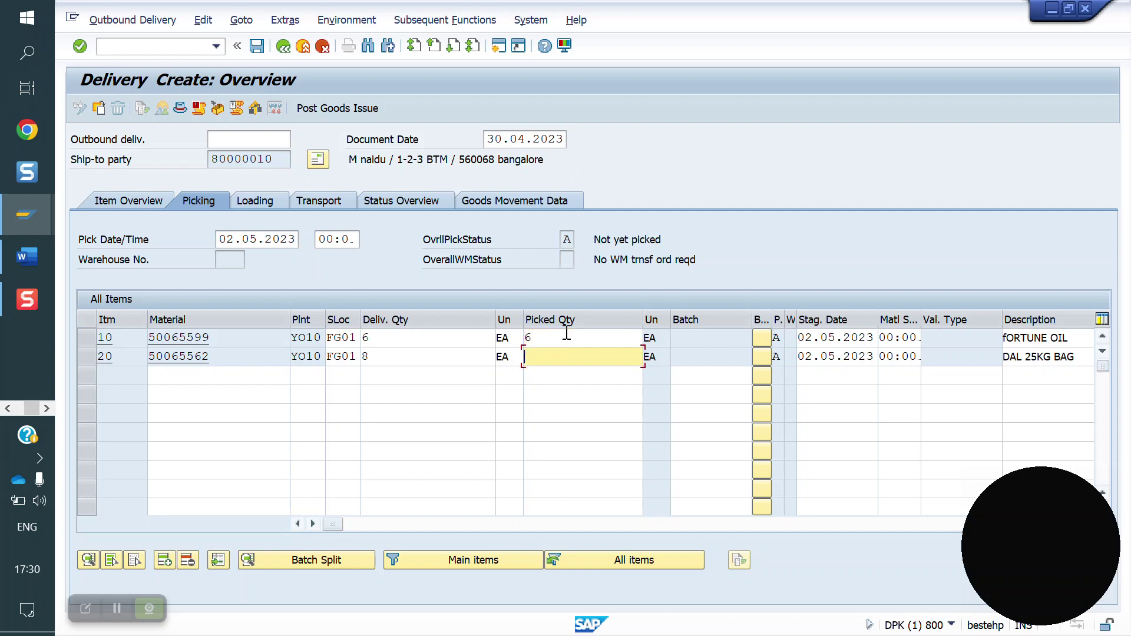
{"action": "type", "text": "8"}
{"action": "key", "text": "Return"}
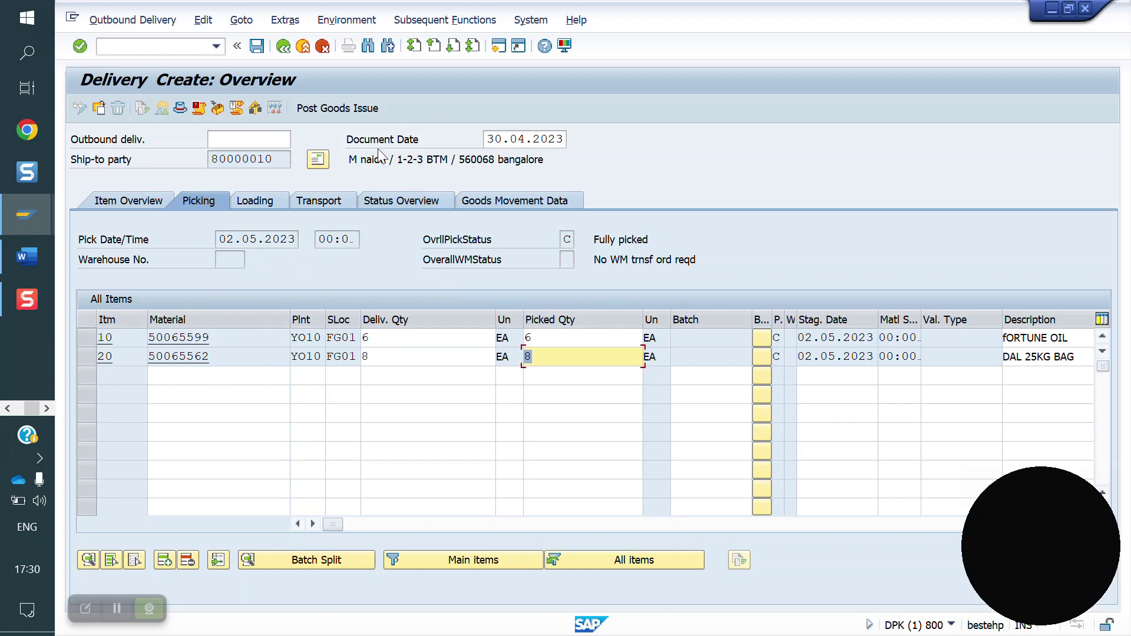
{"action": "left_click", "coordinate": [337, 111]}
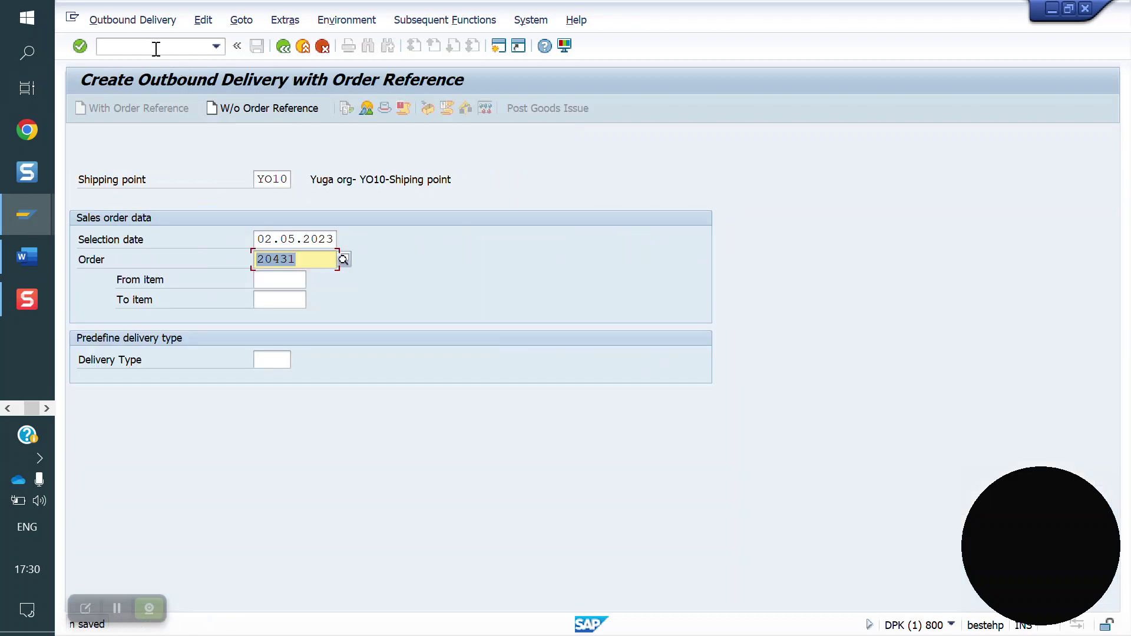
{"action": "left_click", "coordinate": [156, 48]}
Step: Bill delivery 80018257 in VF01, save the invoice, then display contract 40000249
{"action": "type", "text": "/"}
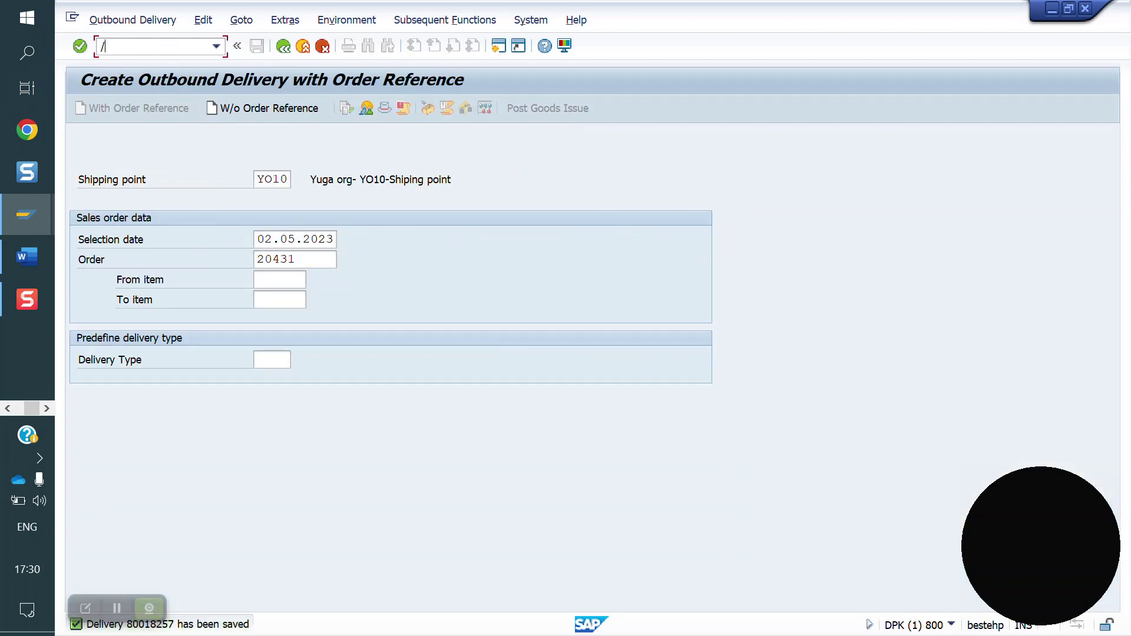
{"action": "type", "text": "NVF01"}
{"action": "key", "text": "Return"}
{"action": "key", "text": "Return"}
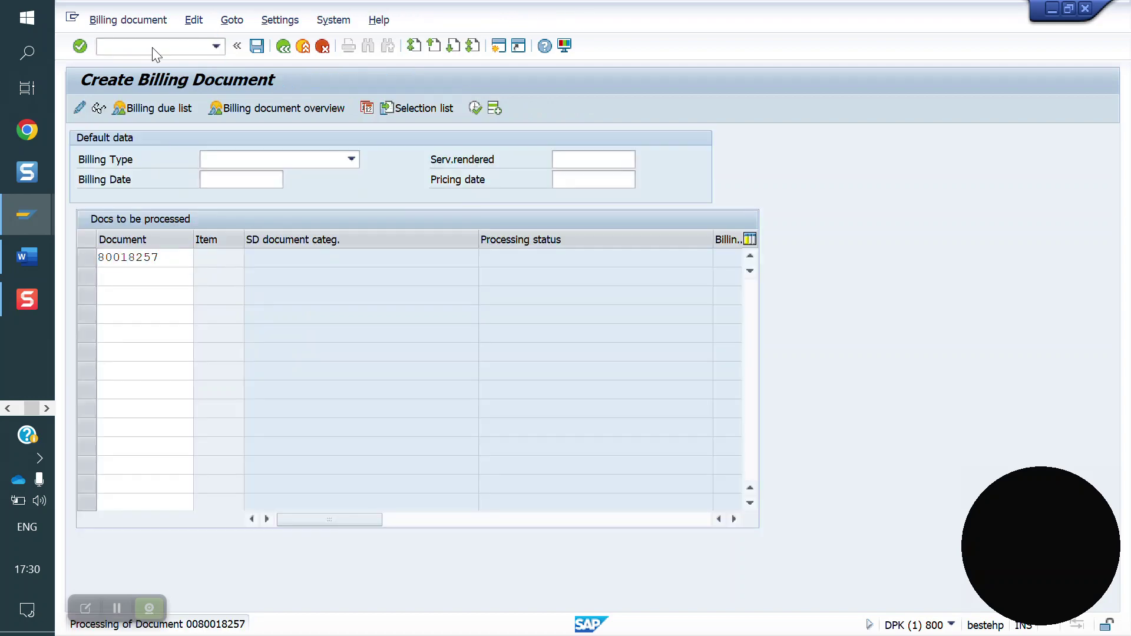
{"action": "left_click", "coordinate": [257, 47]}
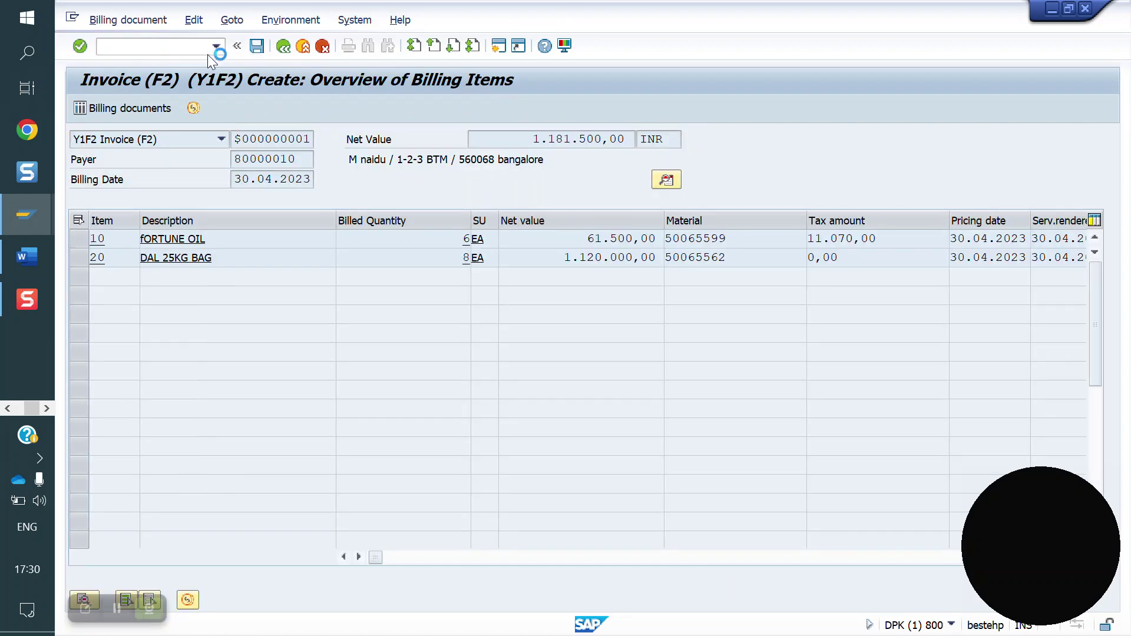
{"action": "left_click", "coordinate": [141, 46]}
{"action": "type", "text": "/NVA43"}
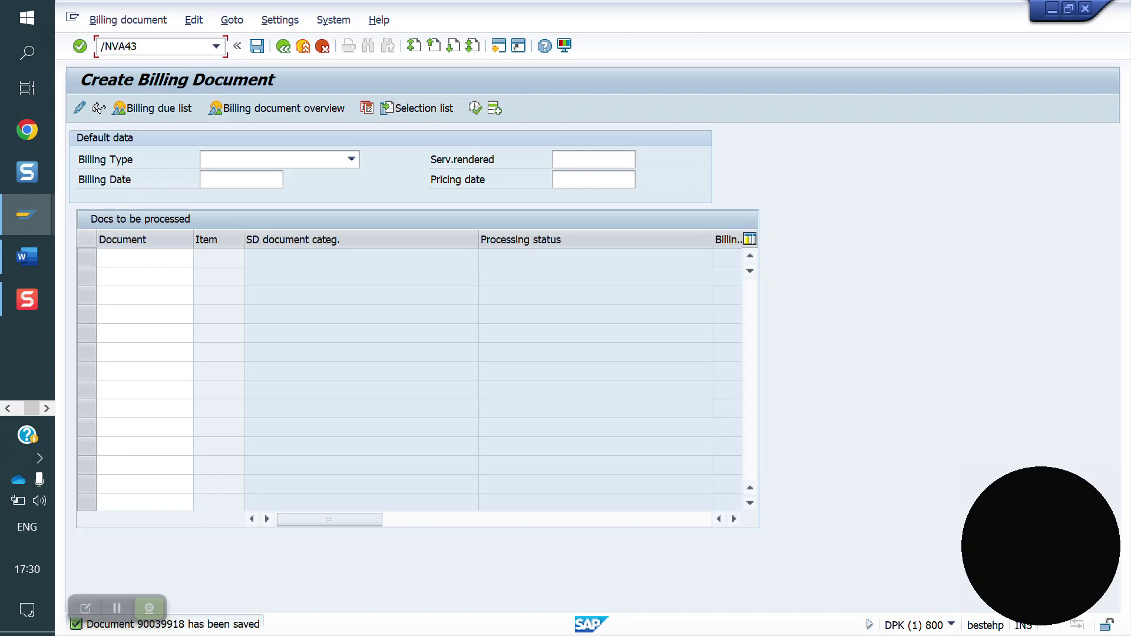
{"action": "key", "text": "Return"}
{"action": "key", "text": "Return"}
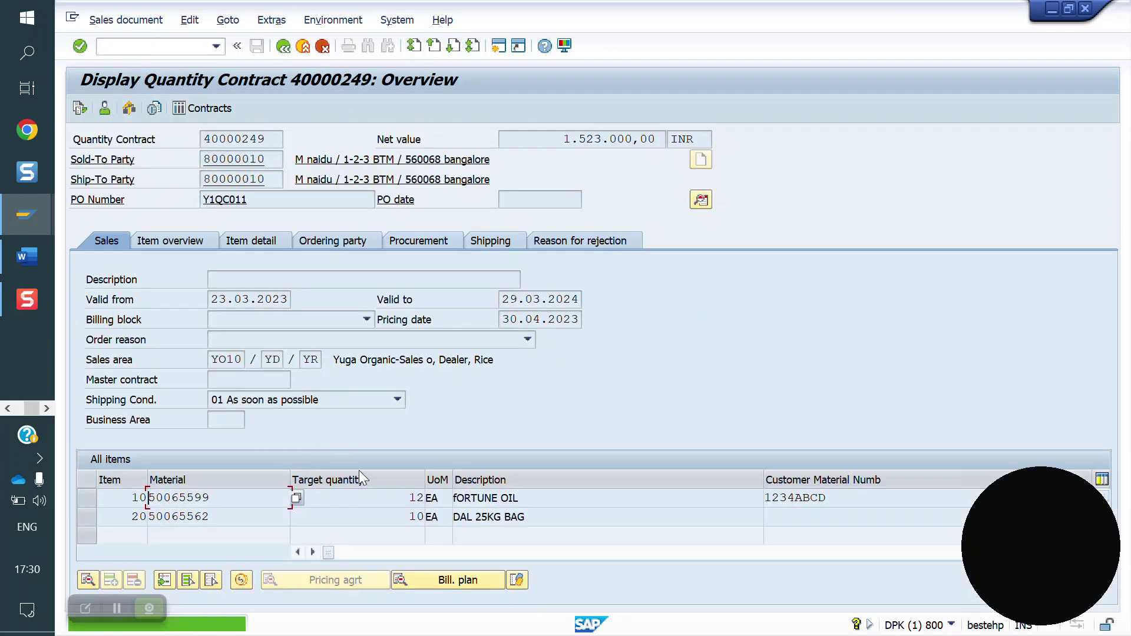
Step: Check the released quantities of contract items 10 and 20, then start VA01
{"action": "left_click_drag", "start_coordinate": [327, 557], "coordinate": [369, 559]}
{"action": "left_click", "coordinate": [674, 500]}
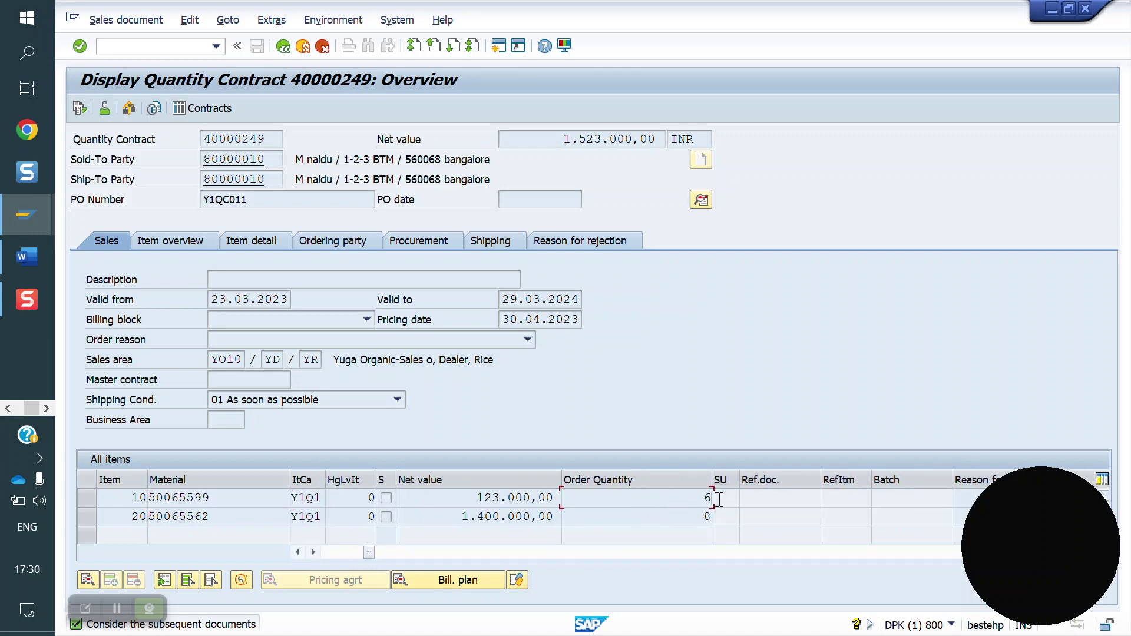
{"action": "left_click", "coordinate": [693, 518]}
{"action": "type", "text": "/NVA01"}
{"action": "key", "text": "Return"}
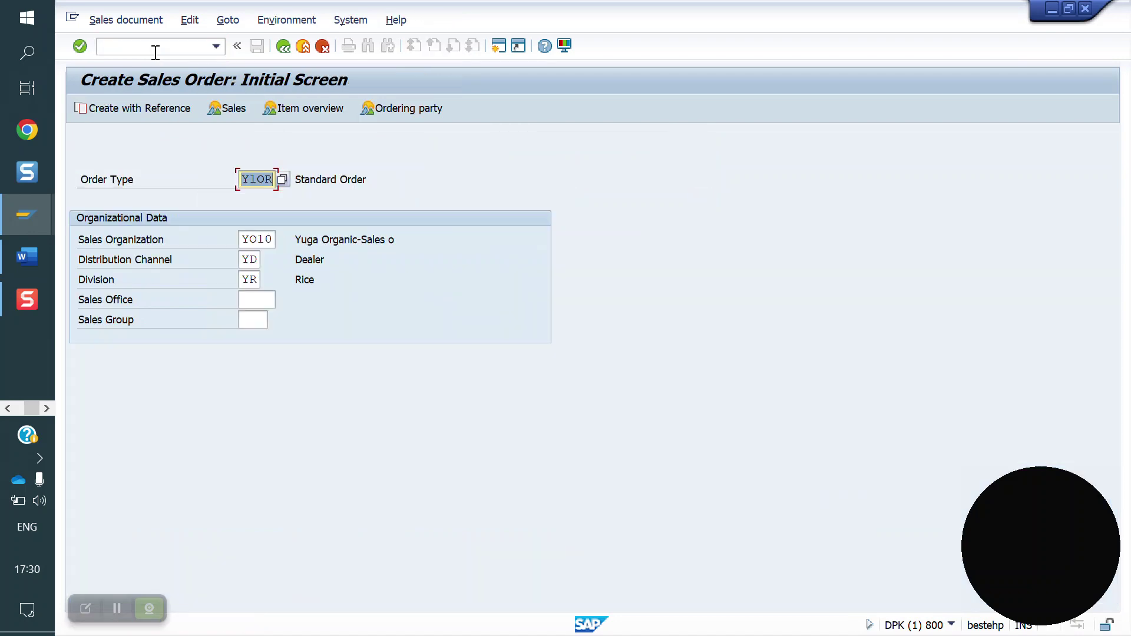
Step: Create an order with reference to contract 40000249, copying its items
{"action": "left_click", "coordinate": [157, 110]}
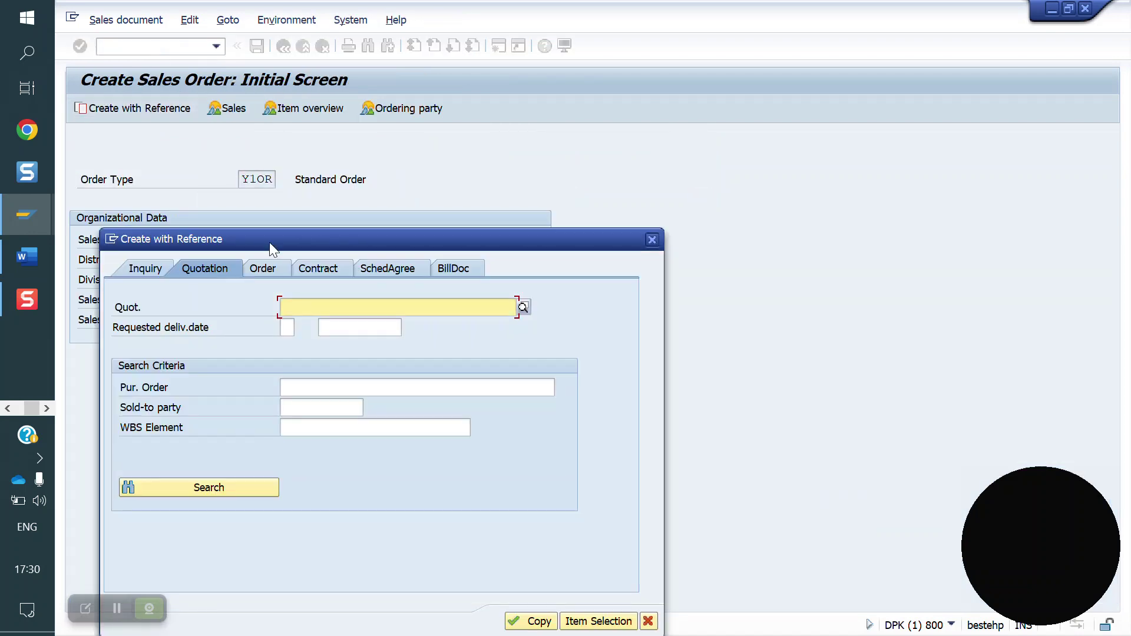
{"action": "left_click", "coordinate": [329, 271]}
{"action": "key", "text": "Down"}
{"action": "key", "text": "Return"}
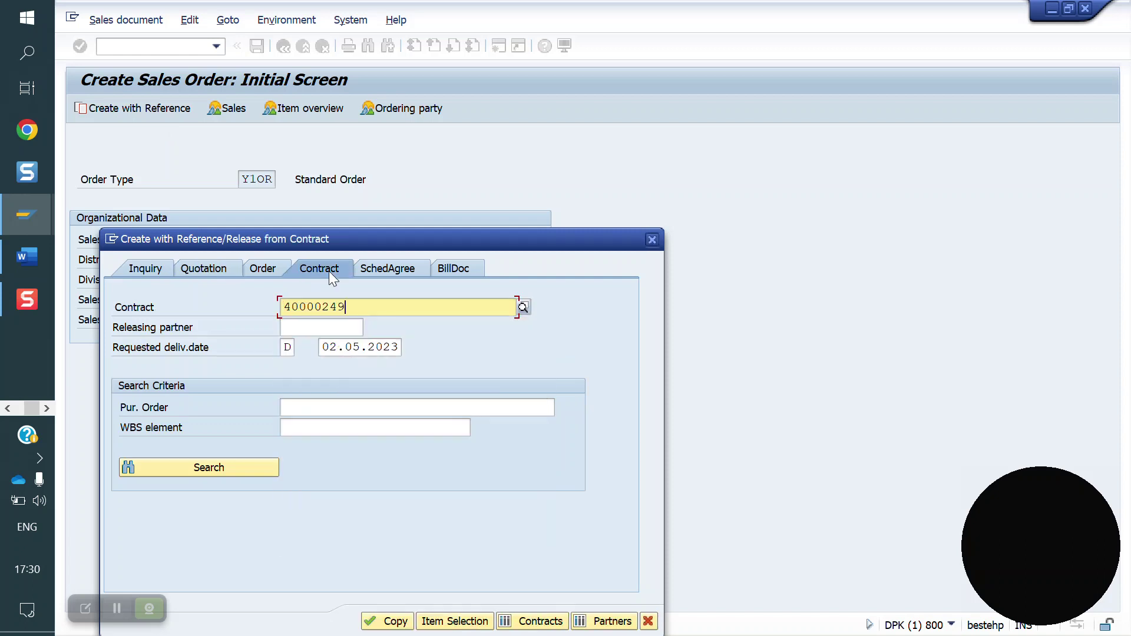
{"action": "left_click", "coordinate": [394, 625]}
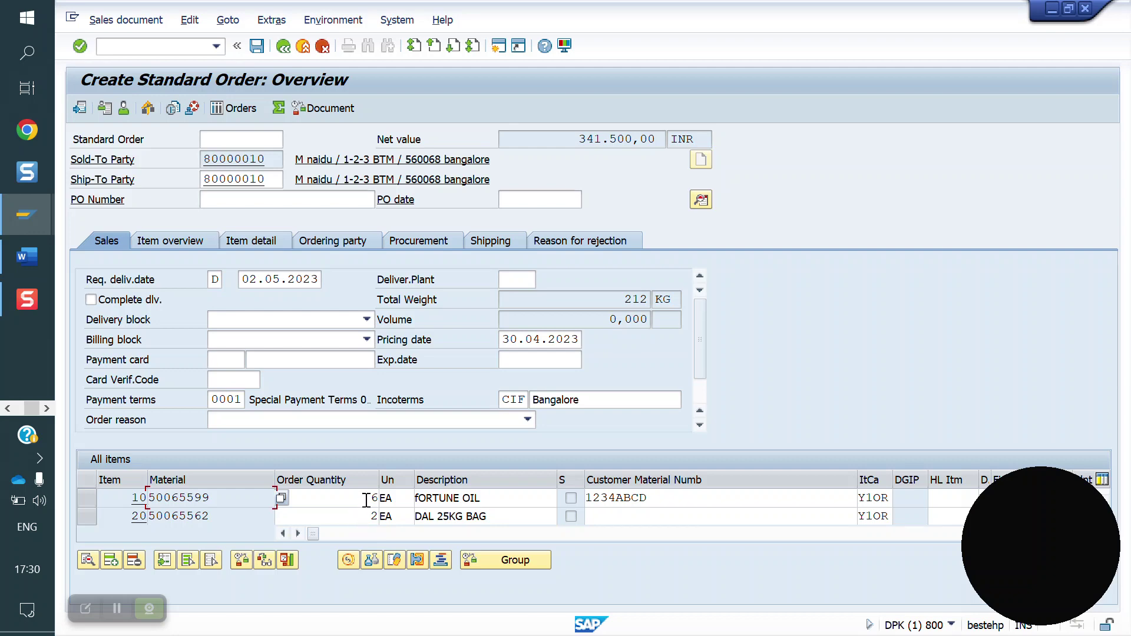
Step: Set the order quantities to 8 and 20, triggering the target-quantity warning
{"action": "left_click_drag", "start_coordinate": [366, 500], "coordinate": [400, 499]}
{"action": "type", "text": "8"}
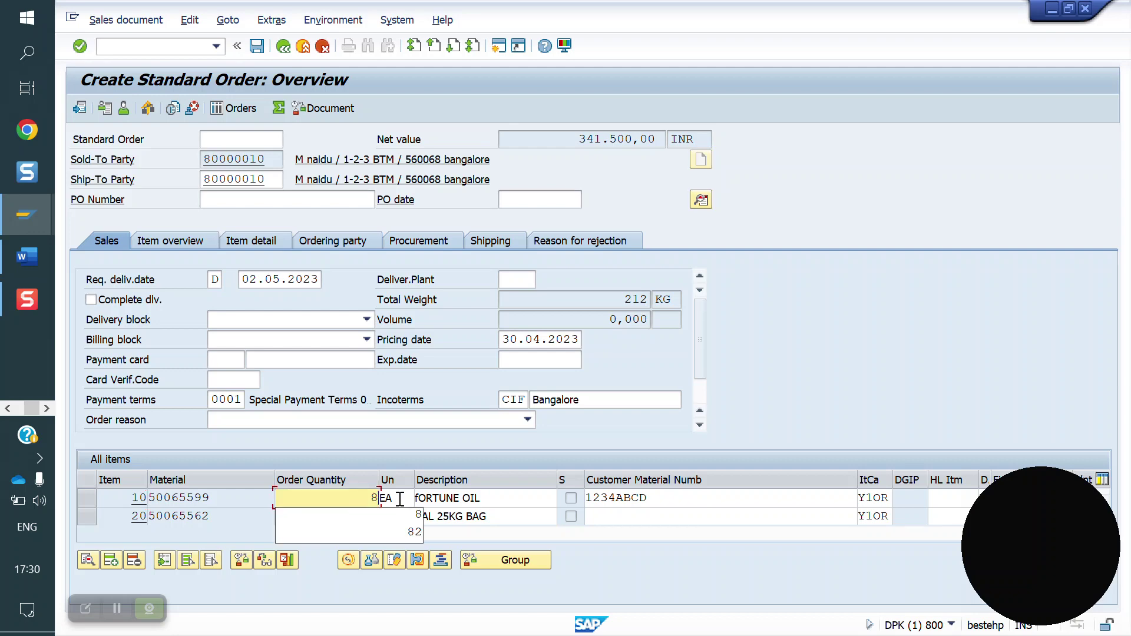
{"action": "key", "text": "Escape"}
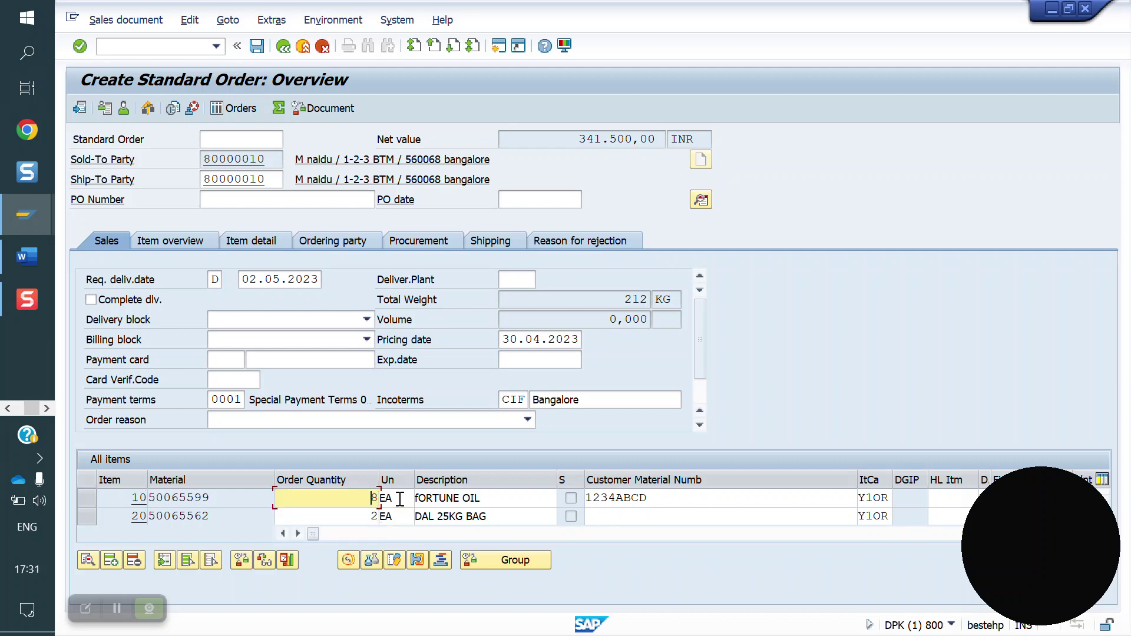
{"action": "key", "text": "Down"}
{"action": "type", "text": "0"}
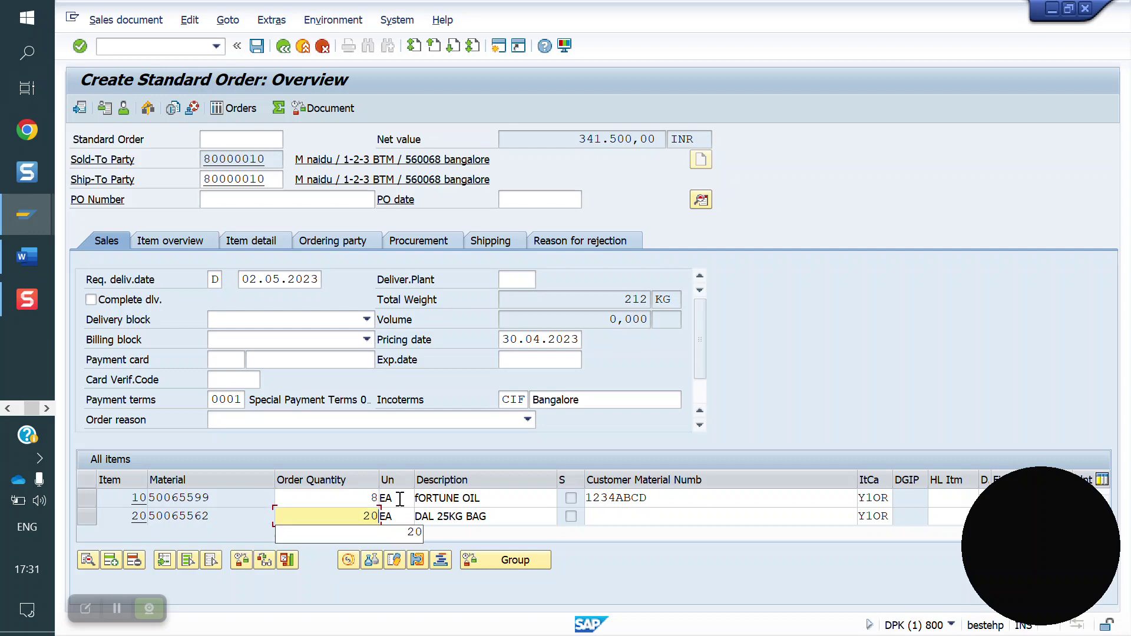
{"action": "key", "text": "Return"}
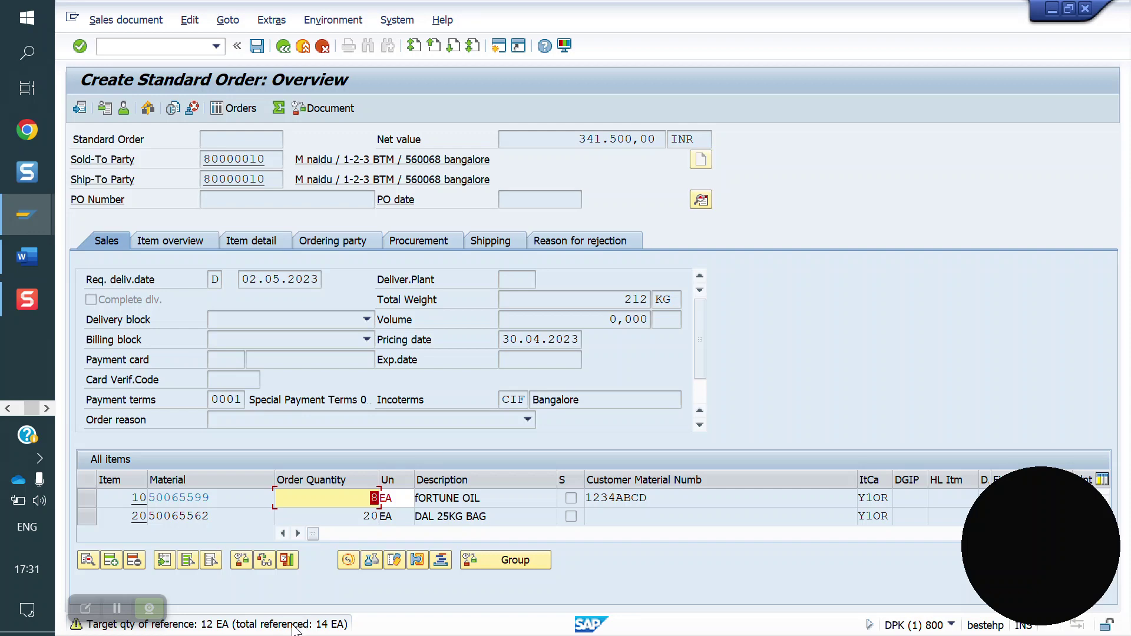
{"action": "double_click", "coordinate": [295, 626]}
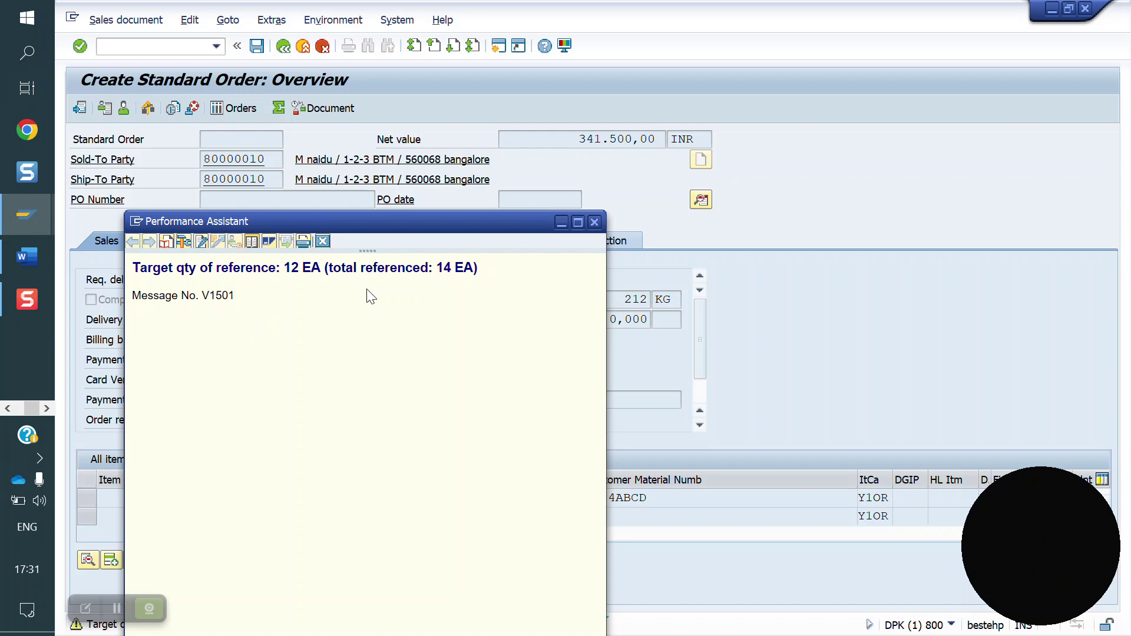
{"action": "left_click", "coordinate": [323, 242]}
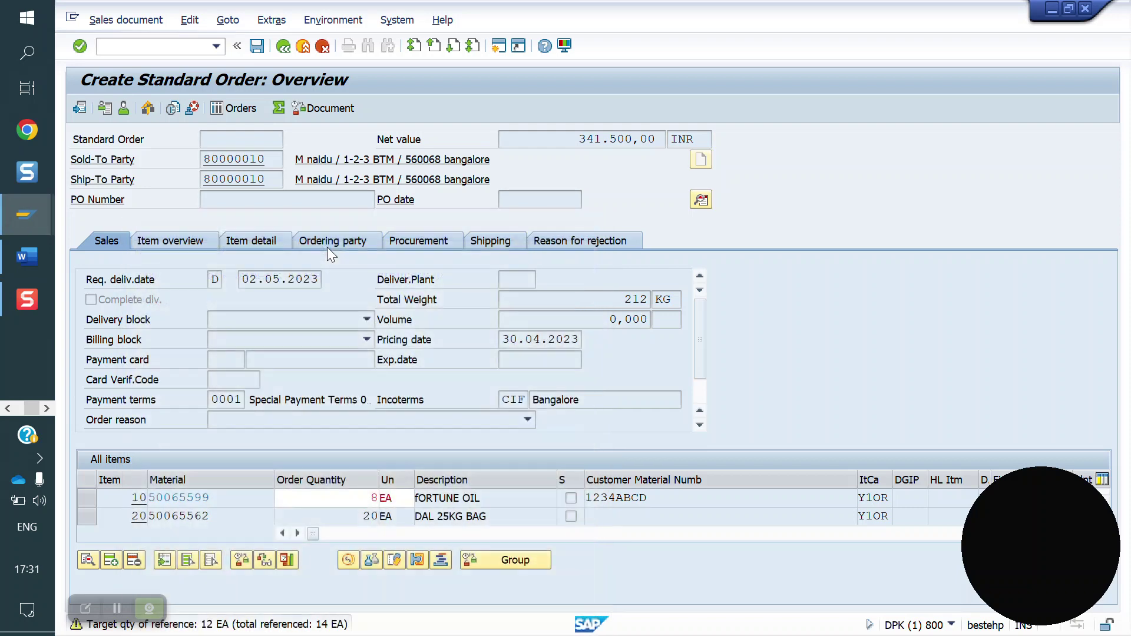
{"action": "left_click", "coordinate": [145, 47]}
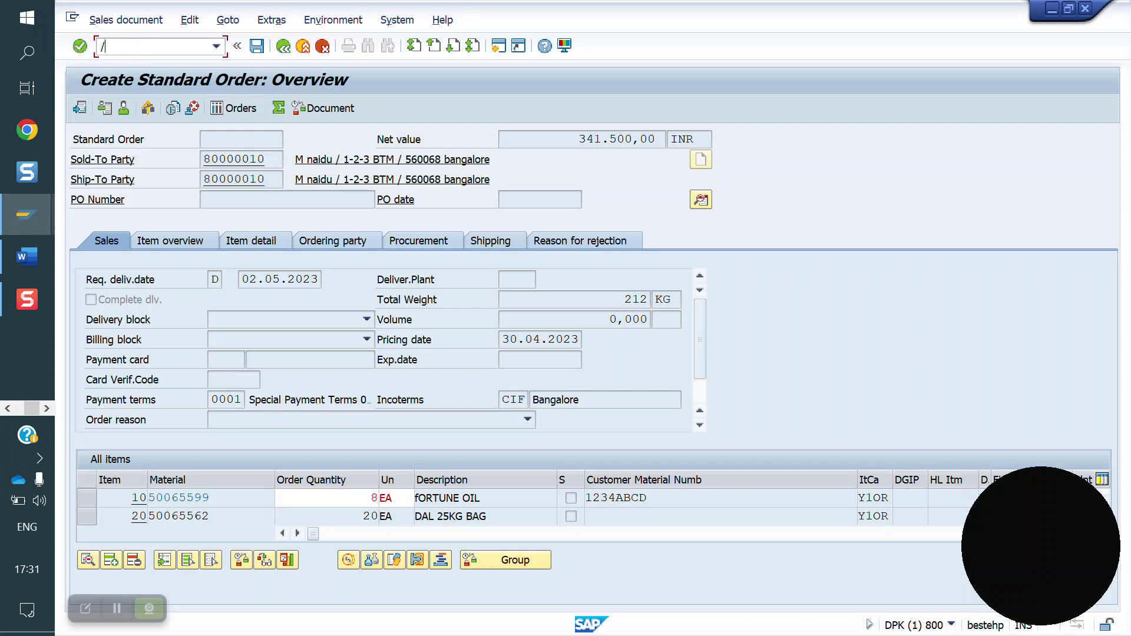
{"action": "type", "text": "/NSE91"}
Step: Open message class V1, message 501, for changing in SE91 message maintenance
{"action": "key", "text": "Return"}
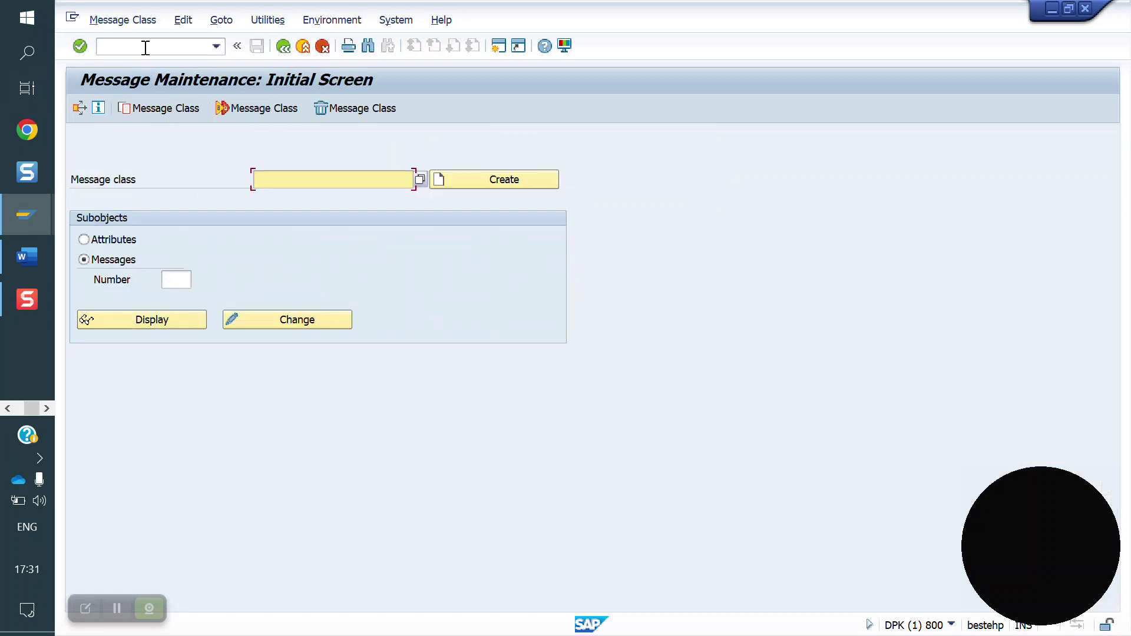
{"action": "type", "text": "V1"}
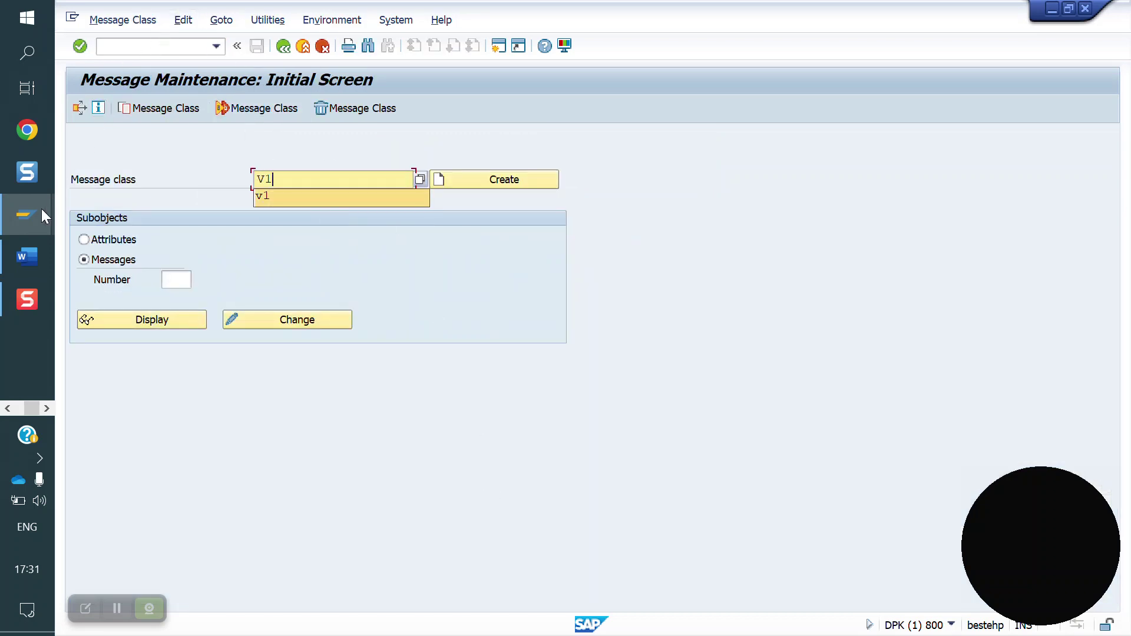
{"action": "mouse_move", "coordinate": [34, 215]}
{"action": "left_click", "coordinate": [176, 282]}
{"action": "type", "text": "501"}
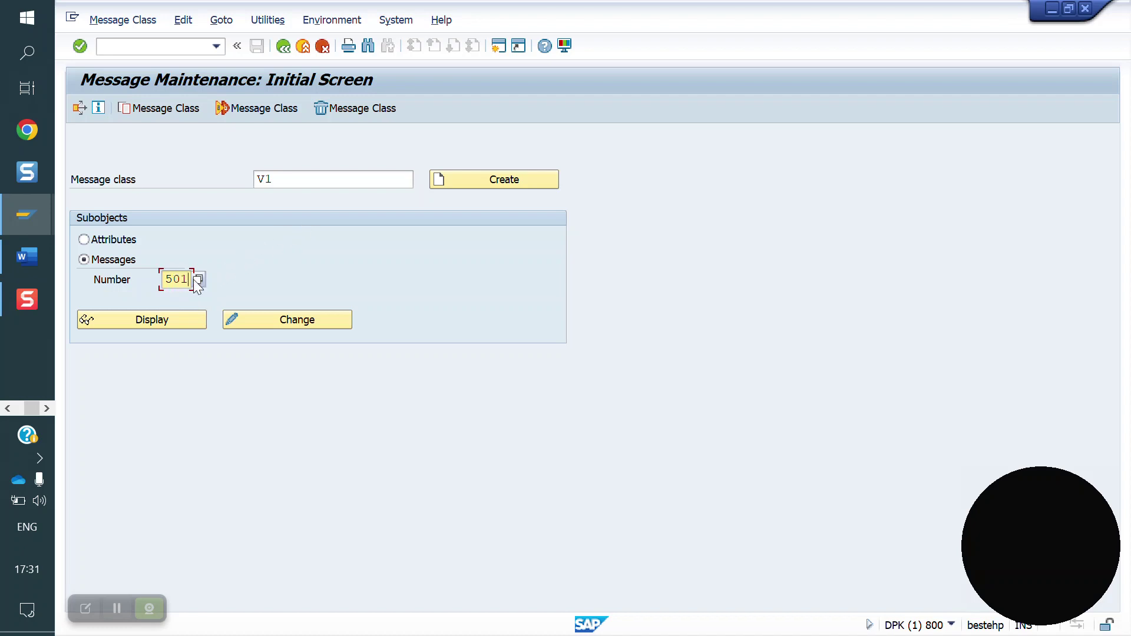
{"action": "left_click", "coordinate": [286, 318]}
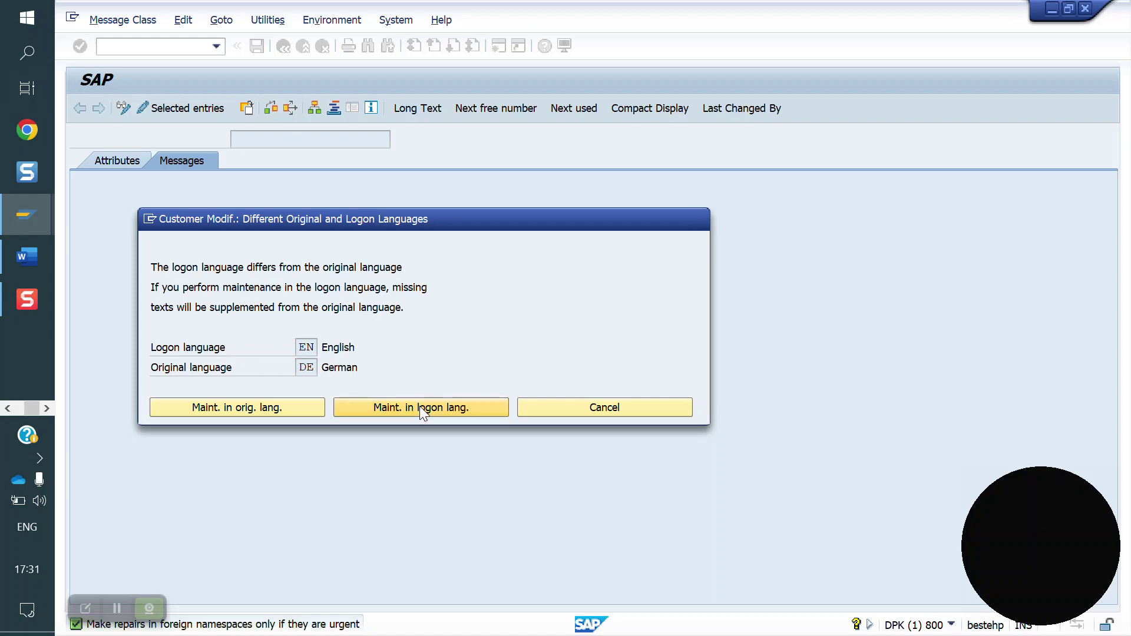
Step: Choose the logon language, select message 501, and start its where-used list
{"action": "left_click", "coordinate": [421, 408]}
{"action": "left_click", "coordinate": [203, 294]}
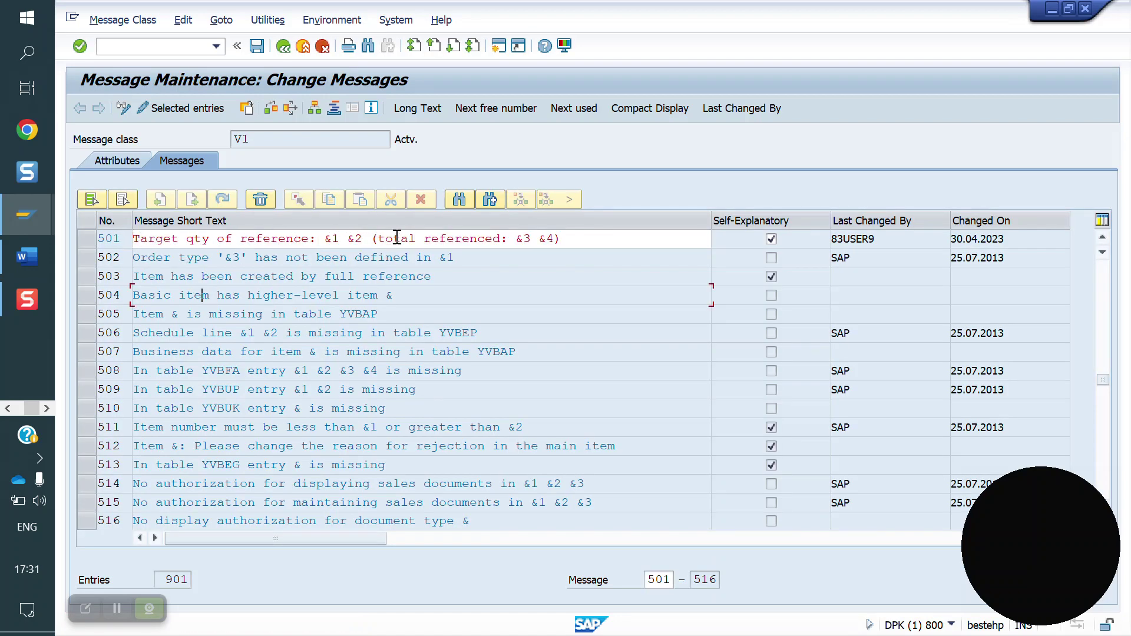
{"action": "left_click_drag", "start_coordinate": [579, 238], "coordinate": [157, 238]}
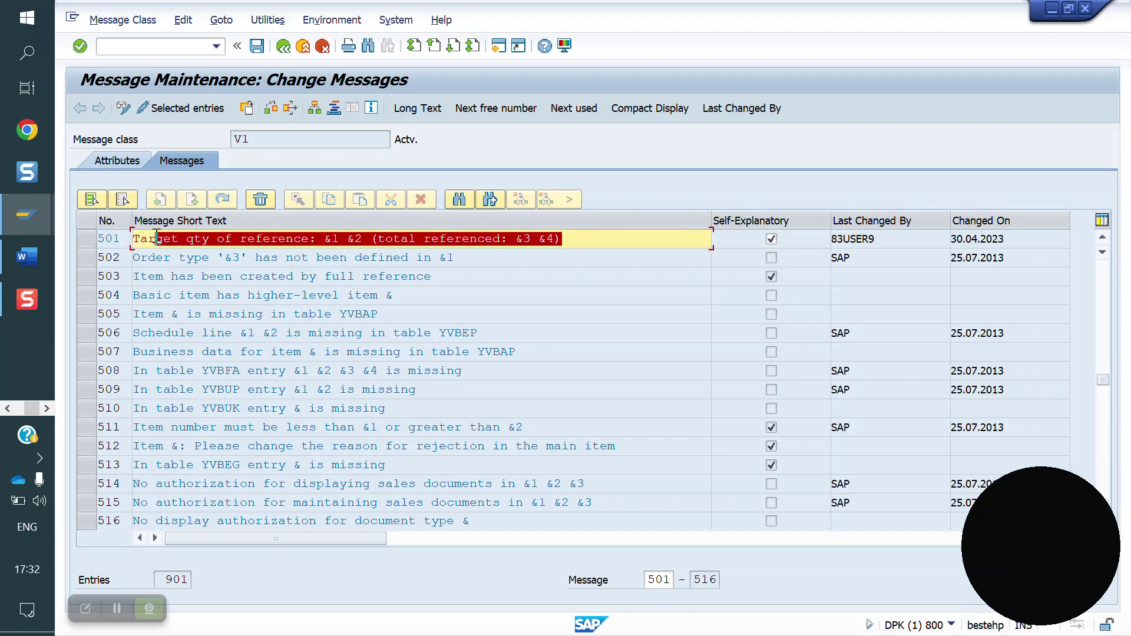
{"action": "left_click", "coordinate": [88, 237]}
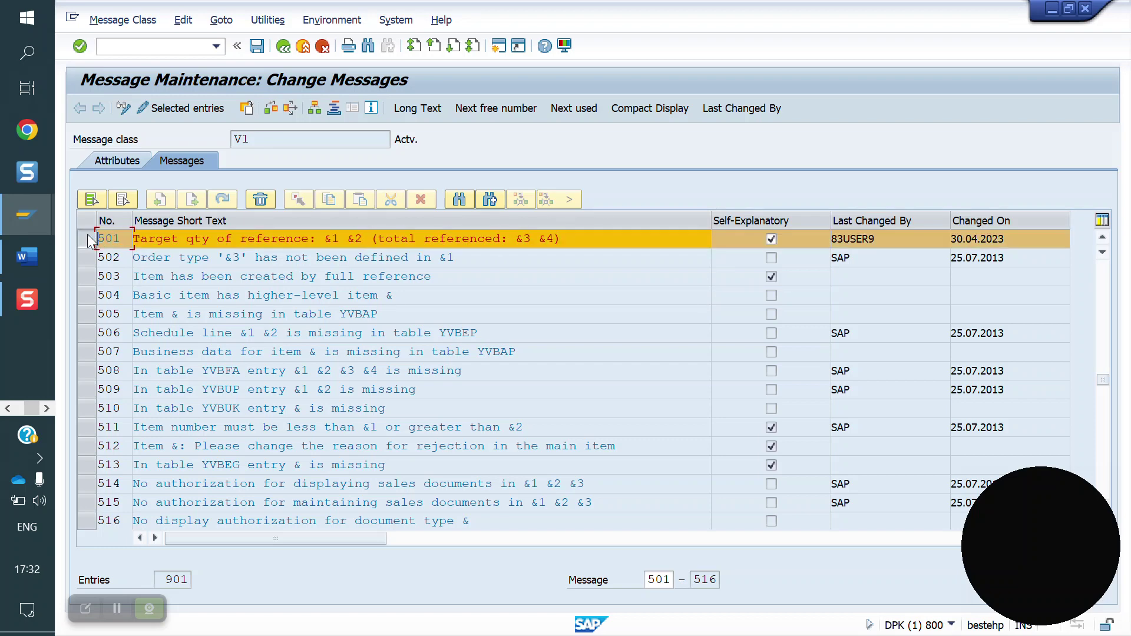
{"action": "left_click", "coordinate": [296, 107]}
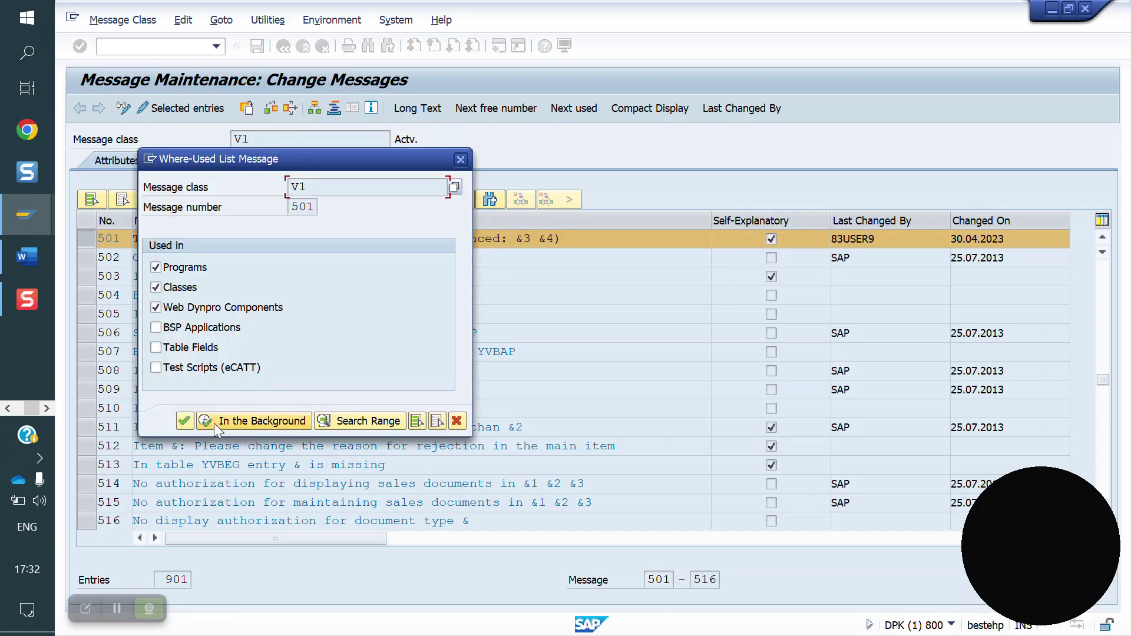
Step: Run the where-used search and open include FV45EF0V_VBEP_MENGE_PRUEFEN_VO at line 26, MESSAGE W501
{"action": "left_click", "coordinate": [185, 420]}
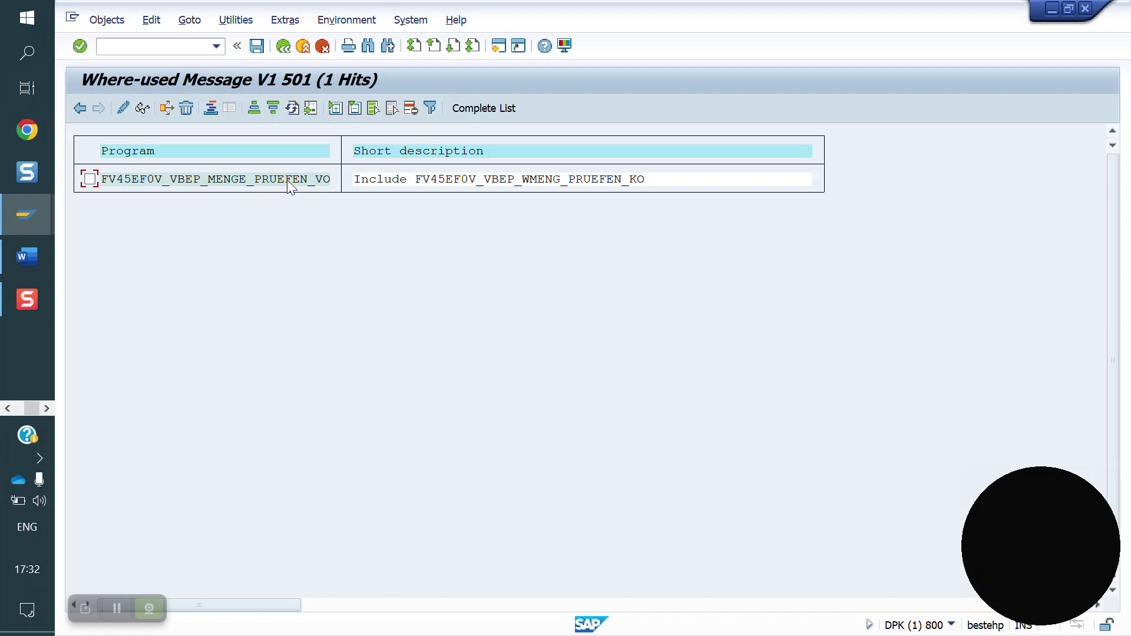
{"action": "double_click", "coordinate": [323, 182]}
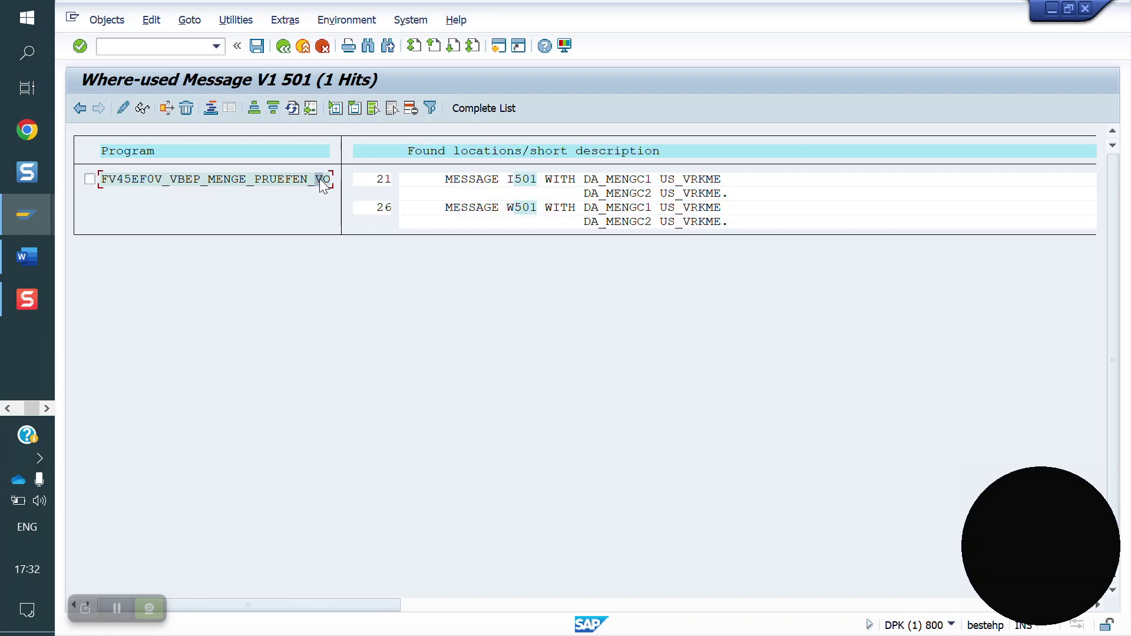
{"action": "left_click", "coordinate": [510, 208]}
{"action": "double_click", "coordinate": [517, 206]}
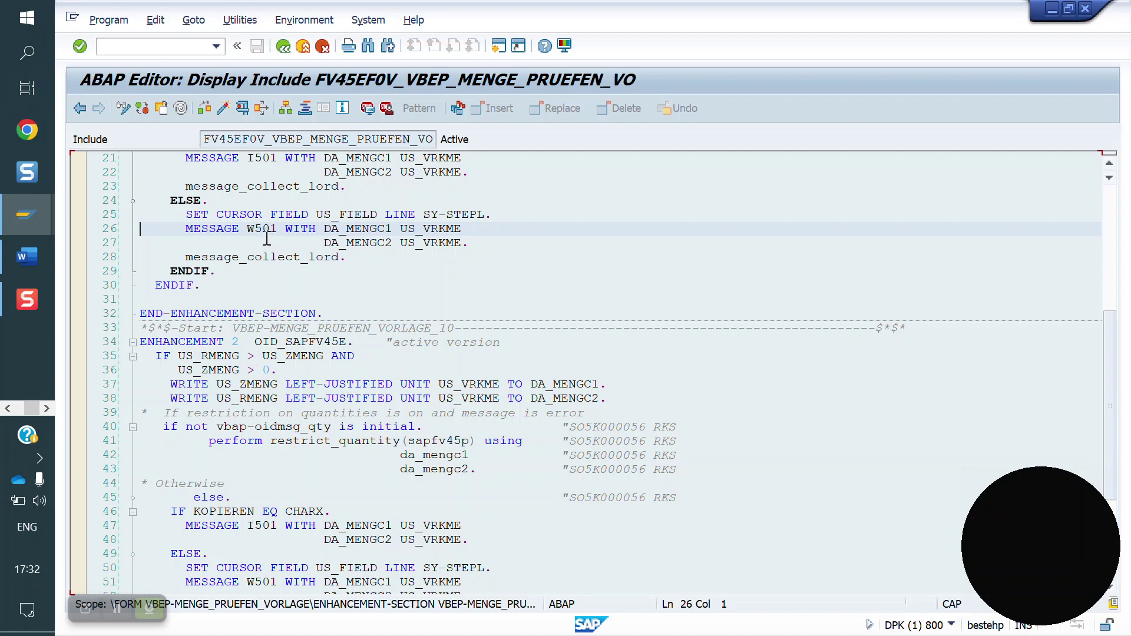
Step: Try switching the include to change mode with an access key, retry, then dismiss the refused prompt
{"action": "left_click", "coordinate": [250, 229]}
{"action": "left_click", "coordinate": [122, 108]}
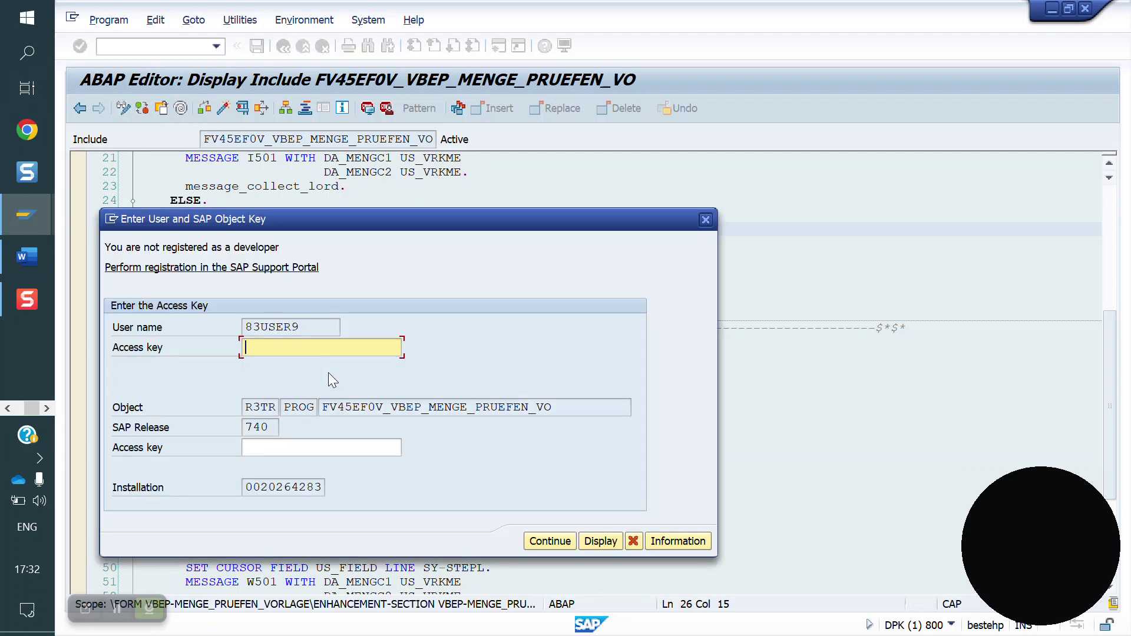
{"action": "type", "text": "Z0001"}
{"action": "key", "text": "Return"}
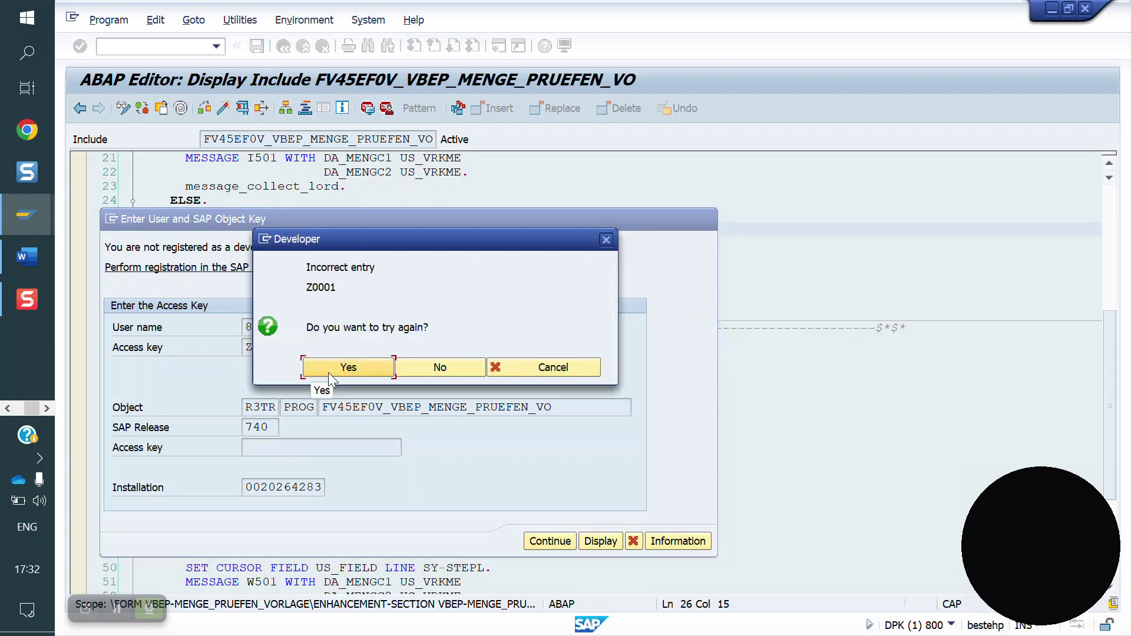
{"action": "left_click", "coordinate": [327, 373]}
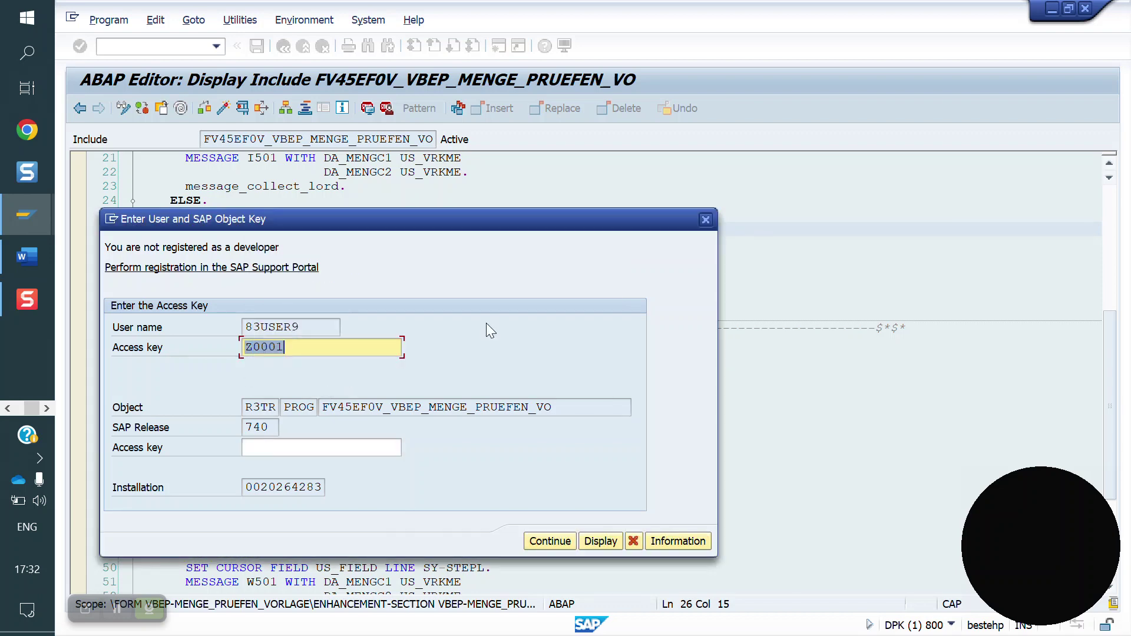
{"action": "left_click", "coordinate": [706, 220]}
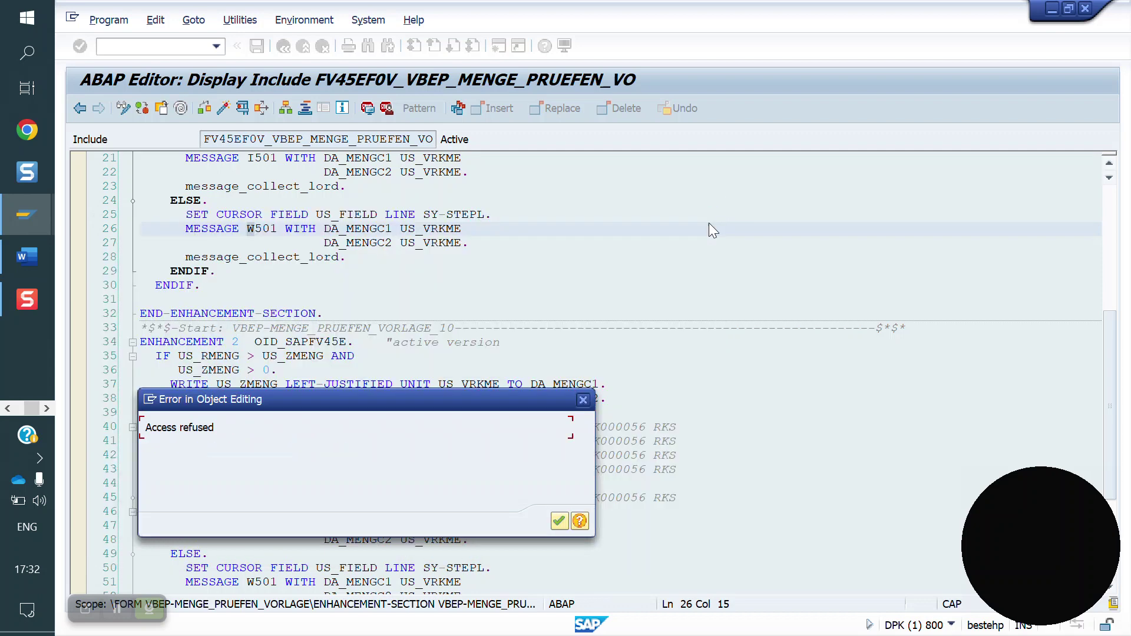
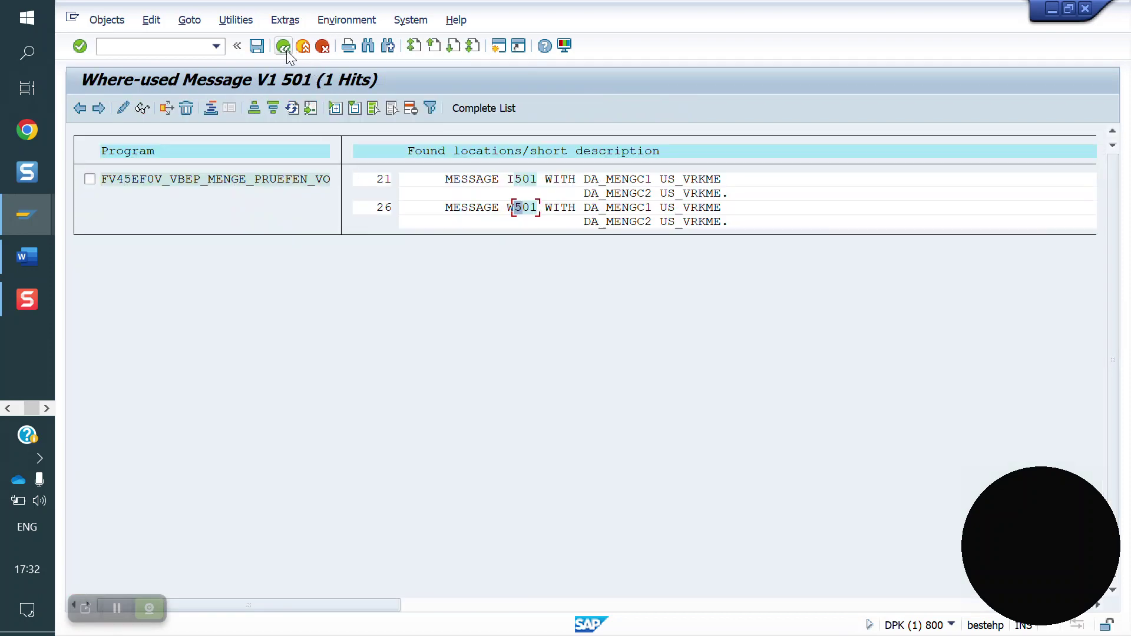
Step: Display message class V1's messages, including 501, then return to the Message Maintenance start screen
{"action": "left_click", "coordinate": [287, 51]}
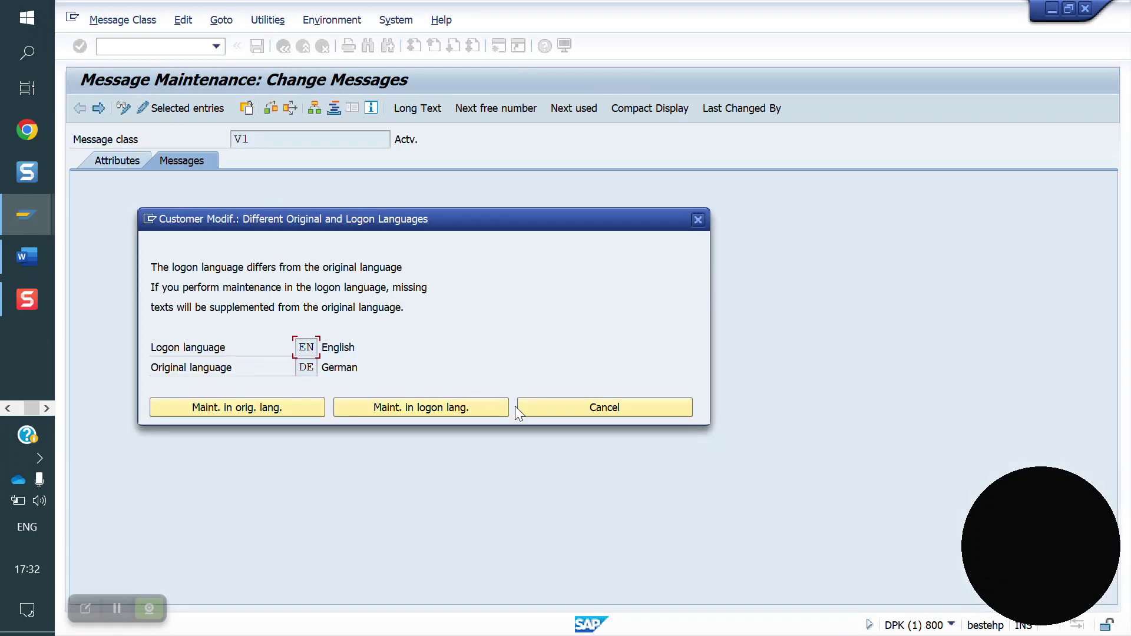
{"action": "left_click", "coordinate": [588, 405]}
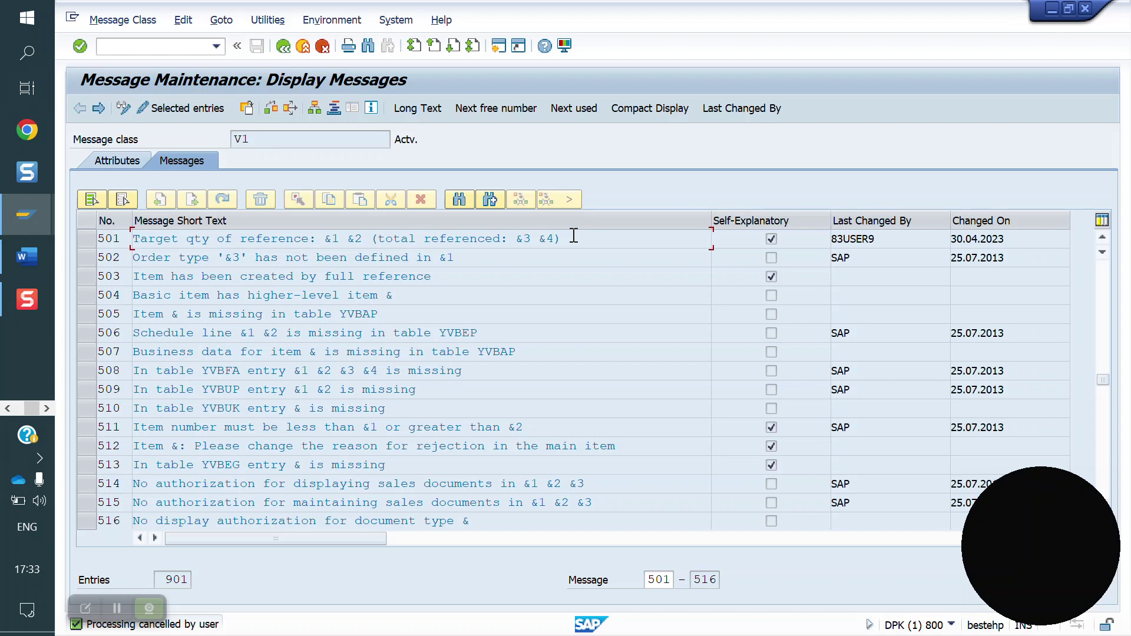
{"action": "left_click", "coordinate": [285, 50]}
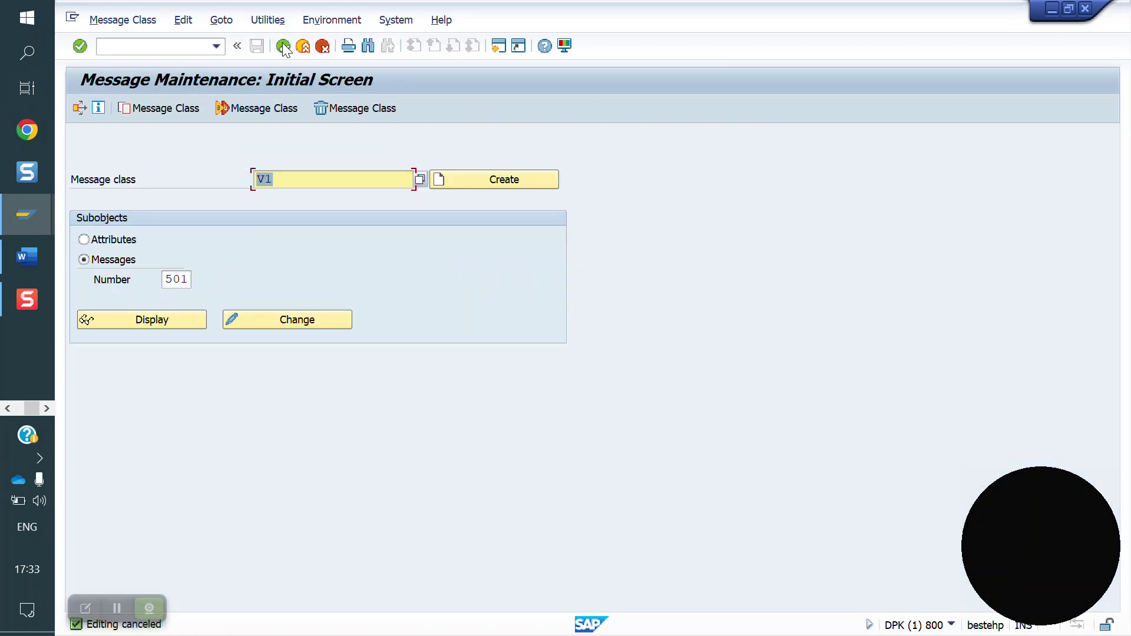
Step: In the System Messages table (OVAH), review V4 002's category options and leave it as Warning
{"action": "left_click", "coordinate": [161, 47]}
{"action": "type", "text": "/NOV"}
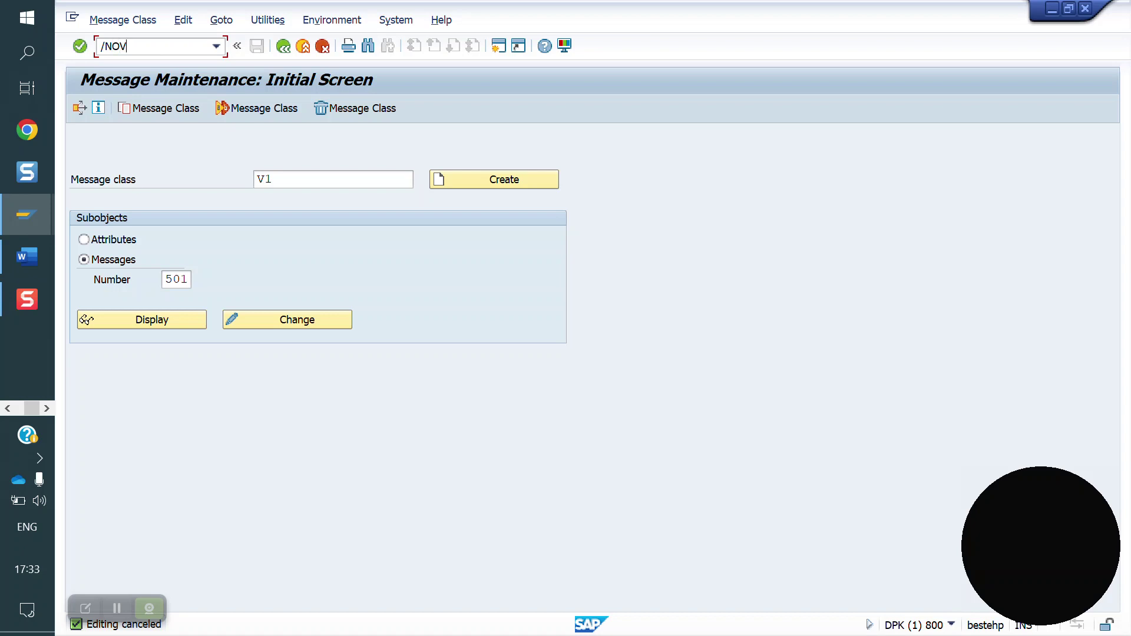
{"action": "type", "text": "AH"}
{"action": "key", "text": "Return"}
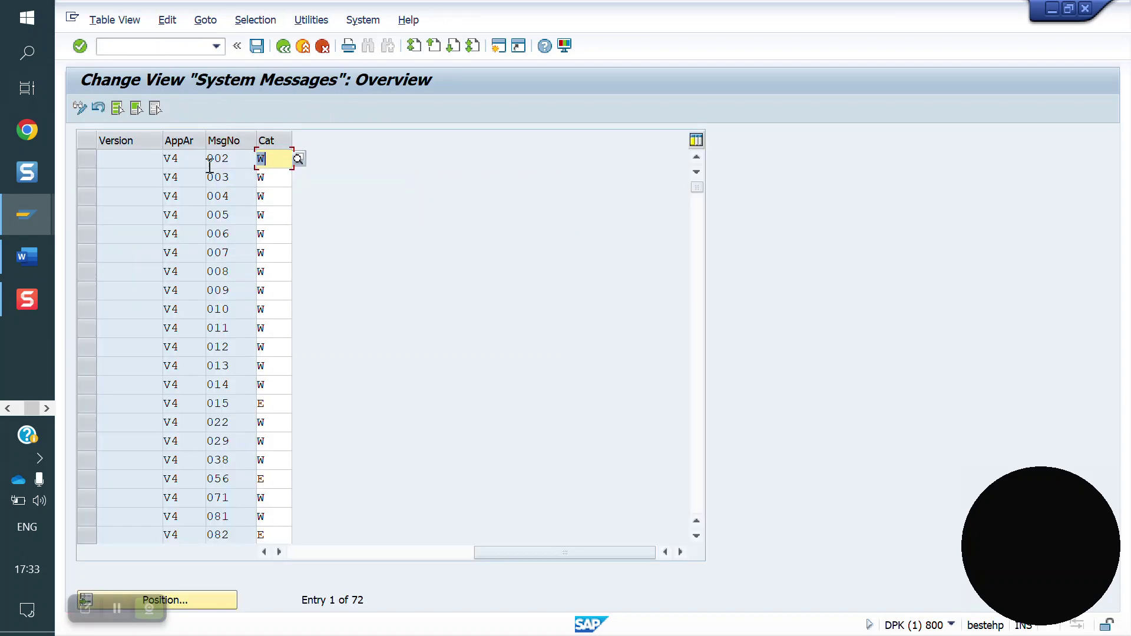
{"action": "left_click", "coordinate": [188, 158]}
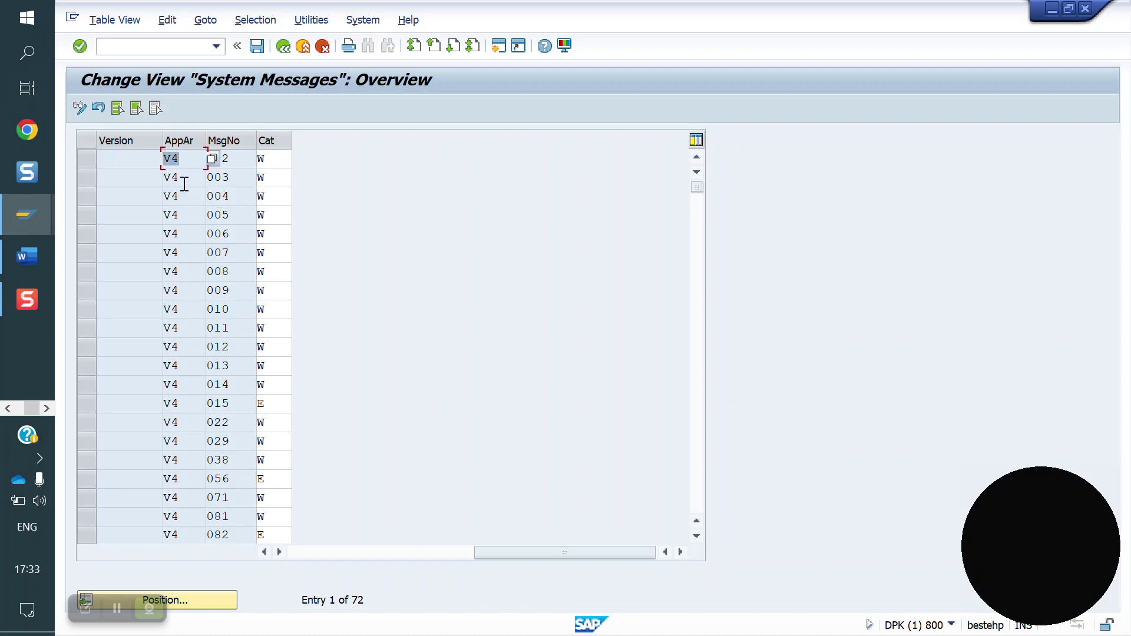
{"action": "left_click", "coordinate": [233, 175]}
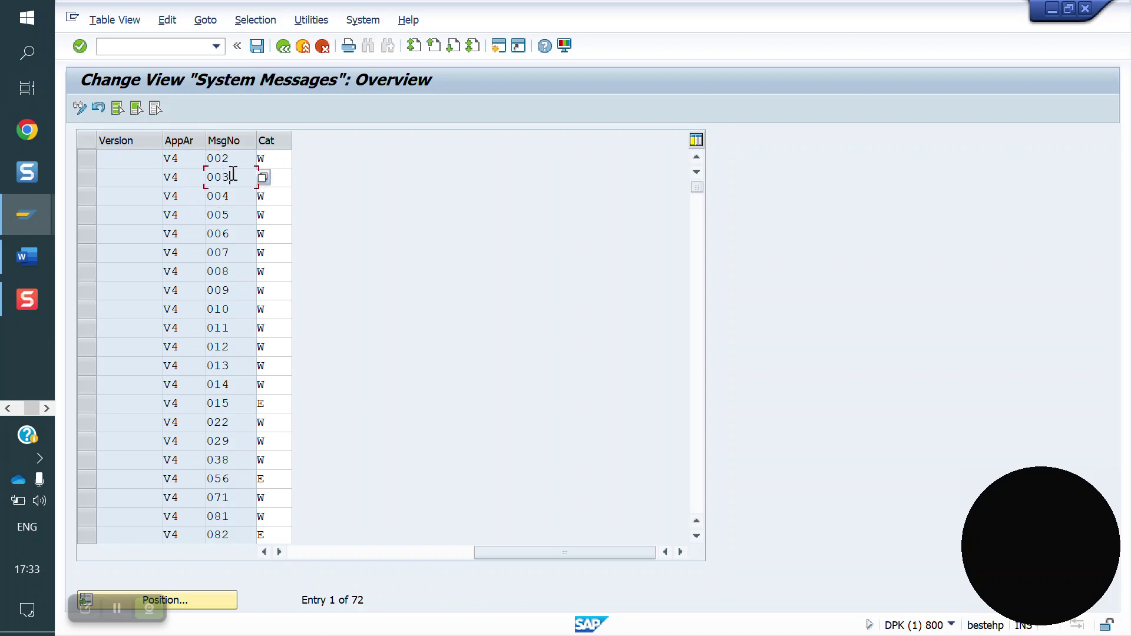
{"action": "left_click", "coordinate": [287, 159]}
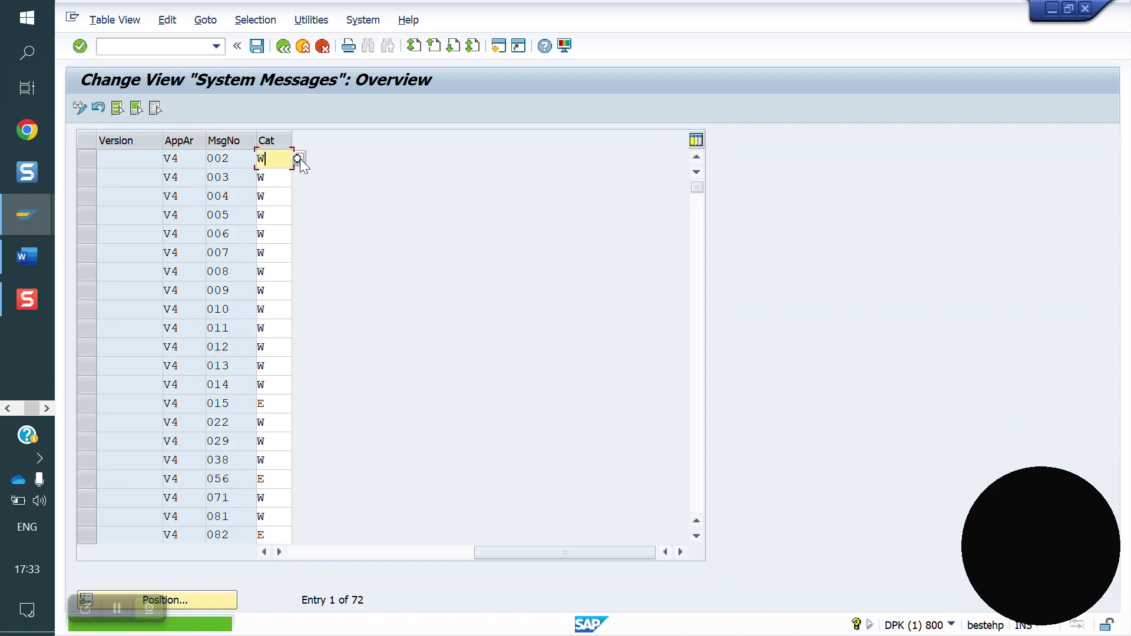
{"action": "left_click", "coordinate": [298, 158]}
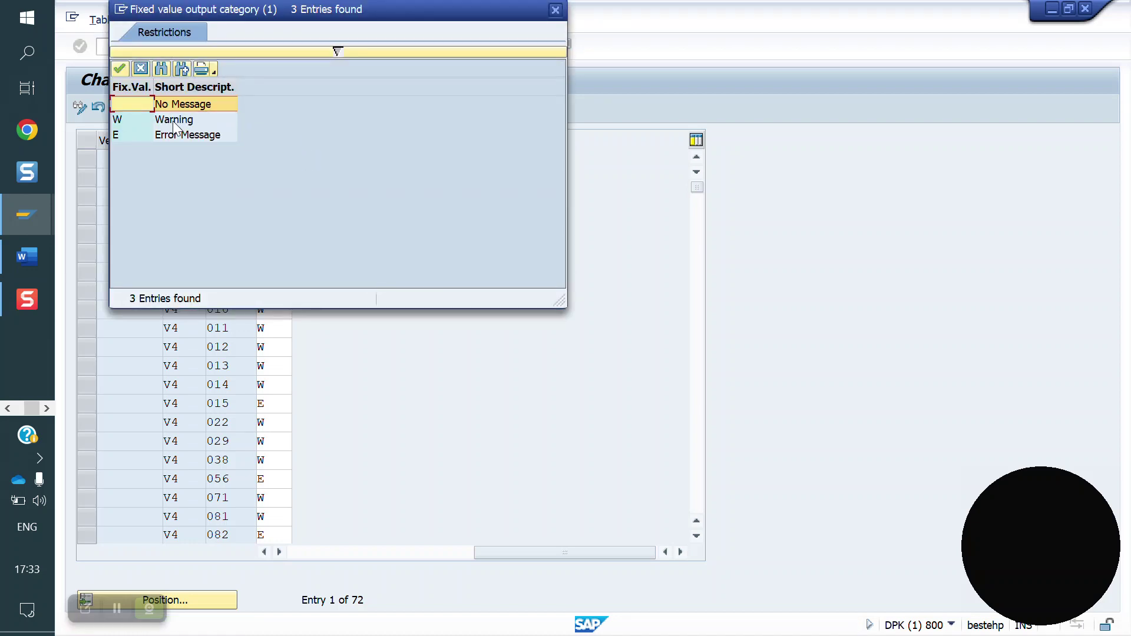
{"action": "left_click", "coordinate": [172, 122]}
{"action": "left_click", "coordinate": [203, 133]}
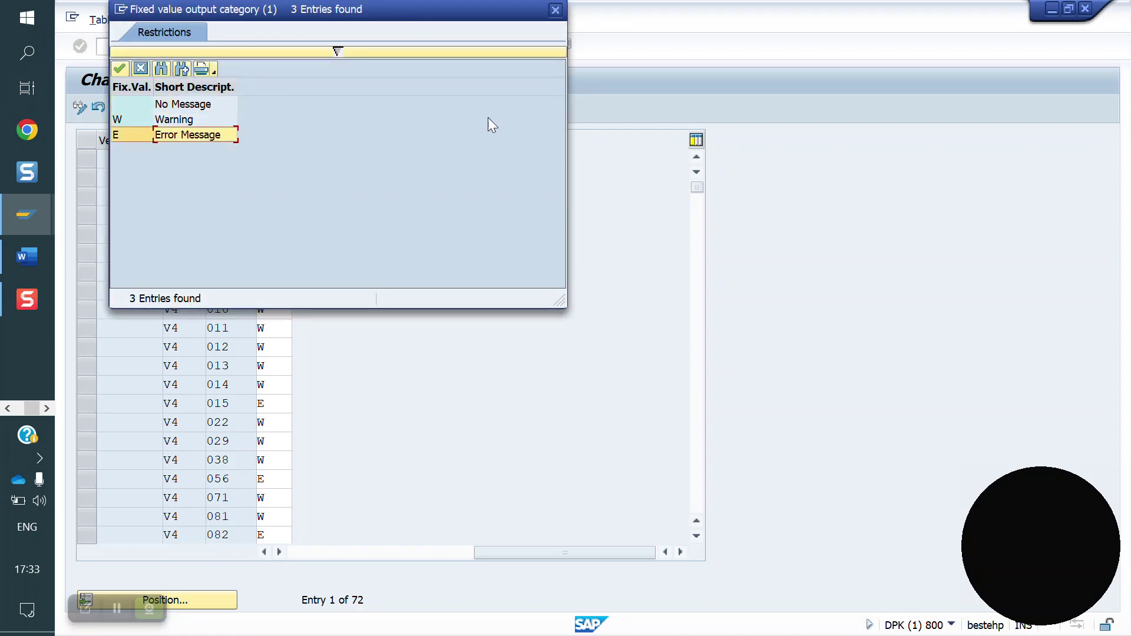
{"action": "left_click", "coordinate": [555, 10]}
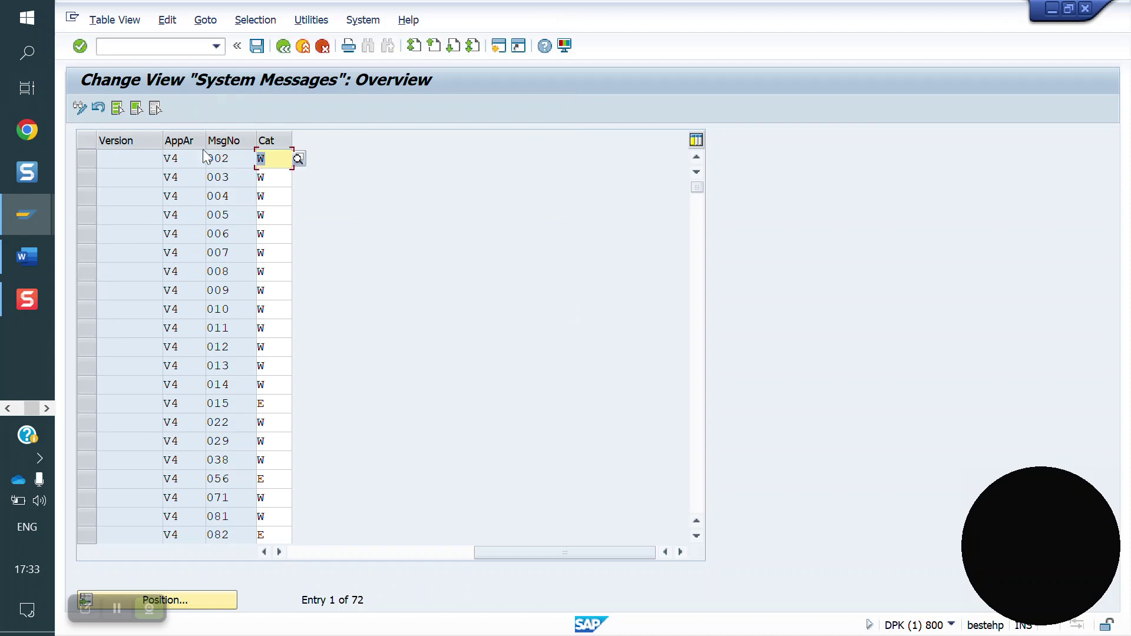
{"action": "left_click_drag", "start_coordinate": [189, 157], "coordinate": [131, 164]}
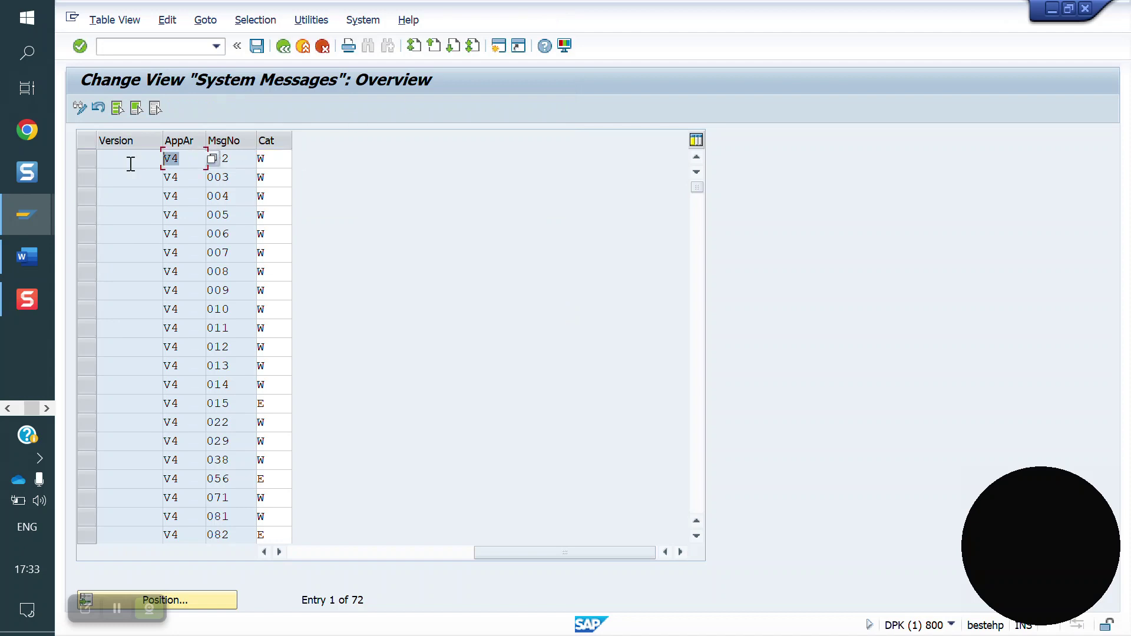
Step: Start a new sales order with transaction VA01
{"action": "left_click", "coordinate": [143, 52]}
{"action": "type", "text": "/"}
{"action": "type", "text": "NVA01"}
{"action": "key", "text": "Return"}
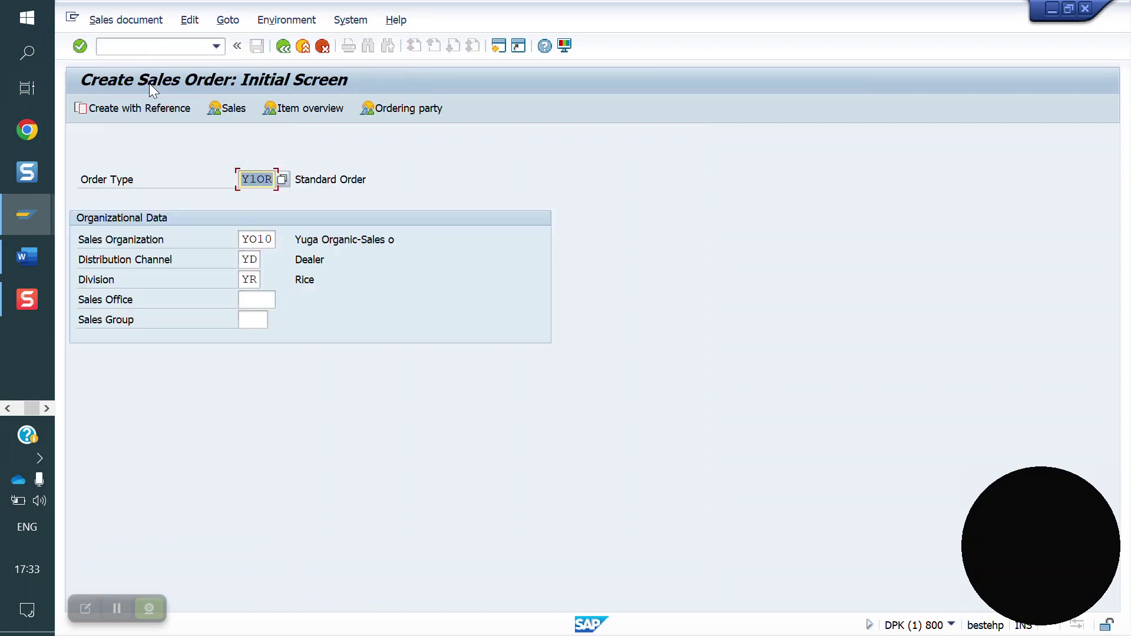
Step: Create the order with reference to contract 40000249, copying its items
{"action": "left_click", "coordinate": [159, 108]}
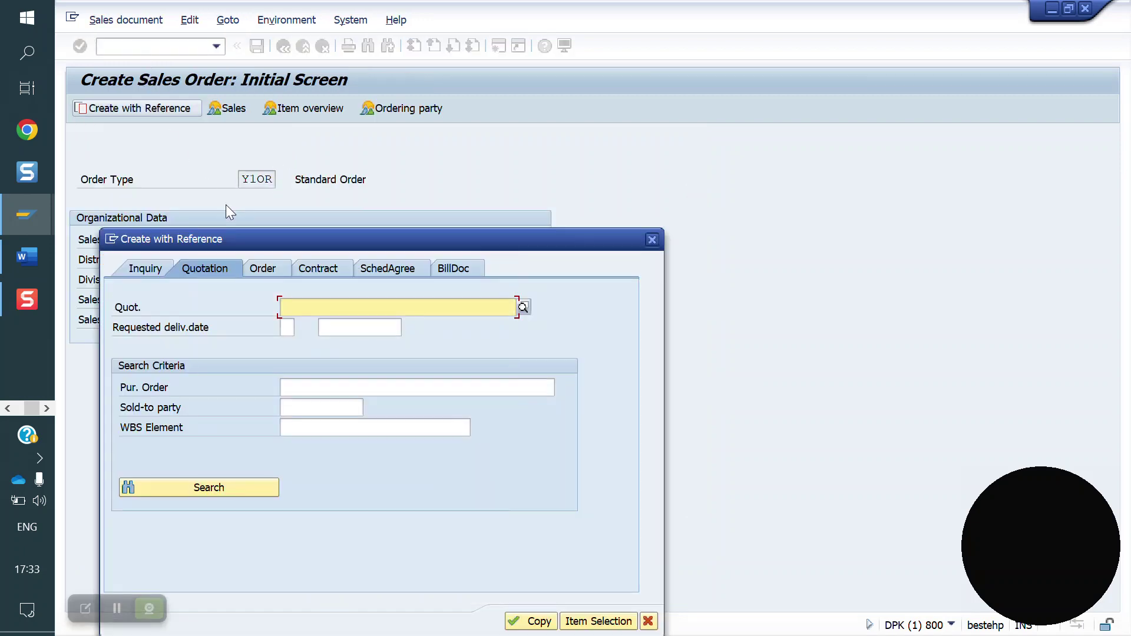
{"action": "left_click", "coordinate": [328, 277]}
{"action": "key", "text": "Down"}
{"action": "key", "text": "Return"}
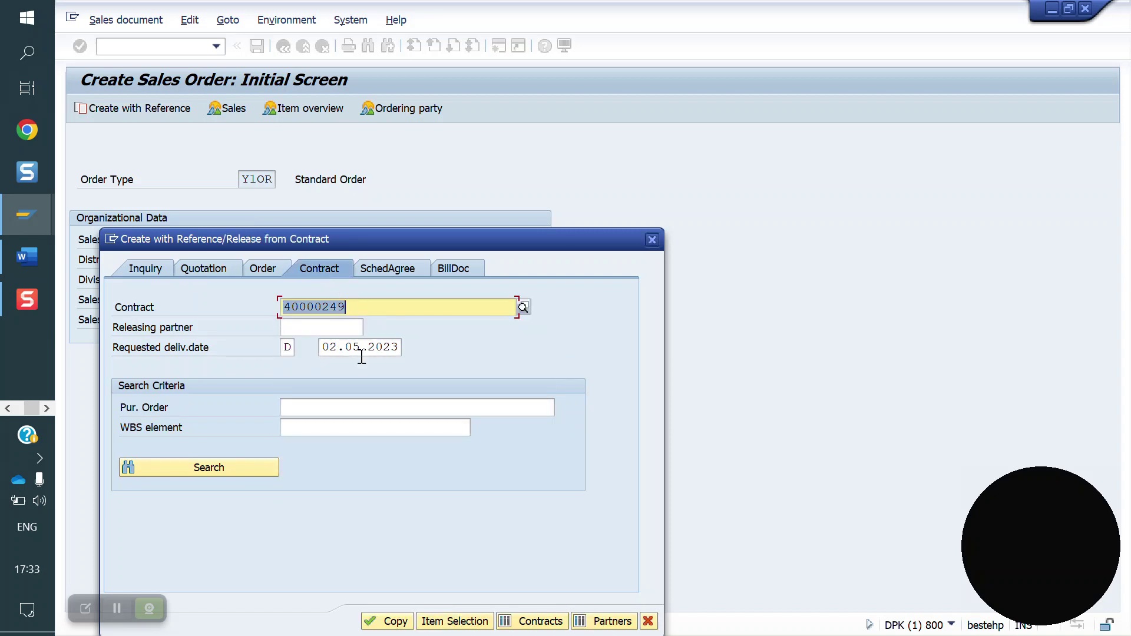
{"action": "left_click", "coordinate": [390, 621]}
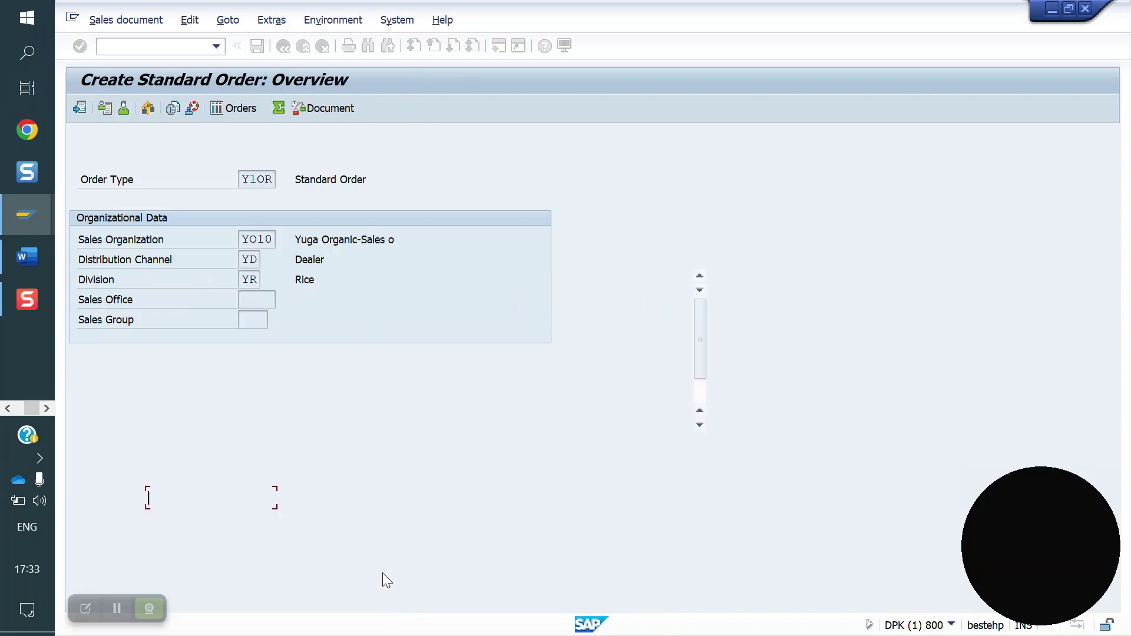
Step: Set item 10's quantity to 8 and read the V1501 warning's long text
{"action": "type", "text": "8"}
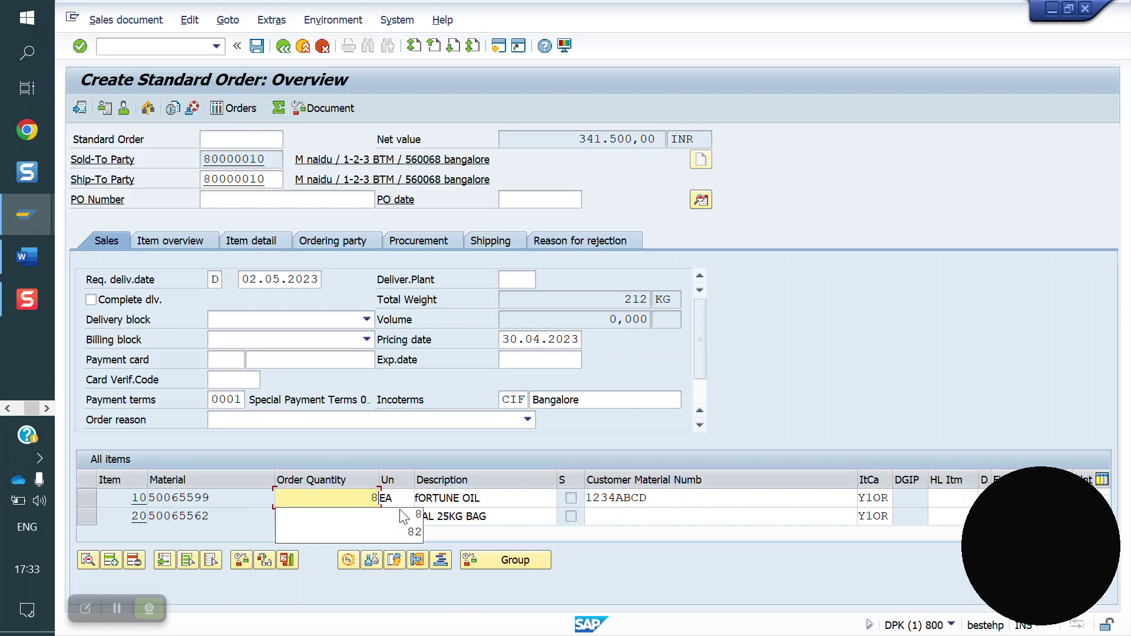
{"action": "key", "text": "Return"}
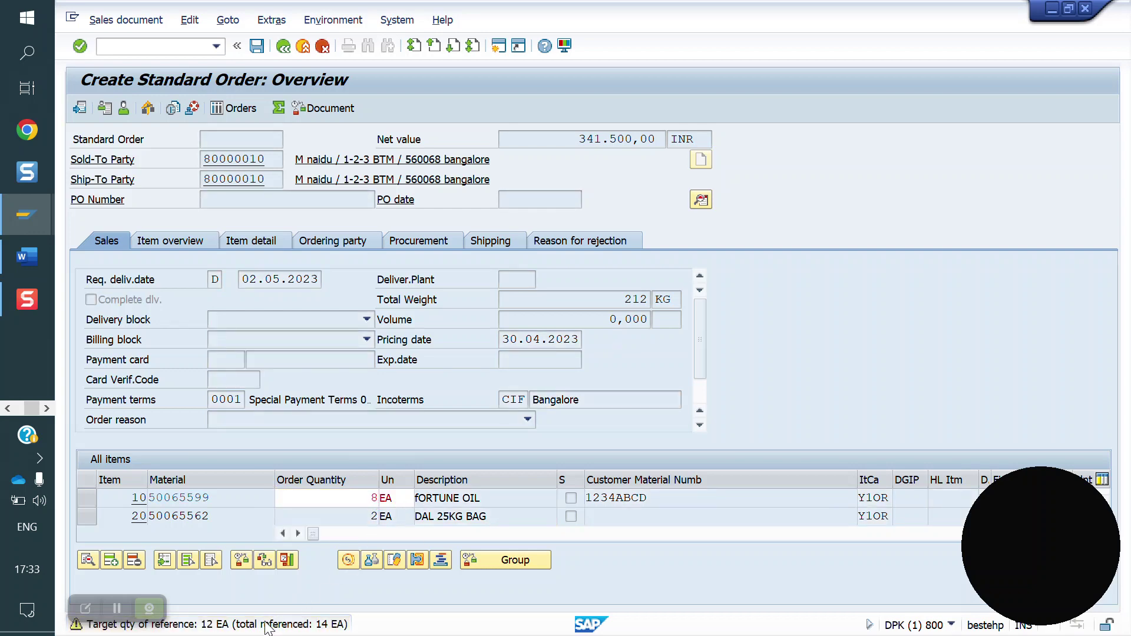
{"action": "double_click", "coordinate": [266, 626]}
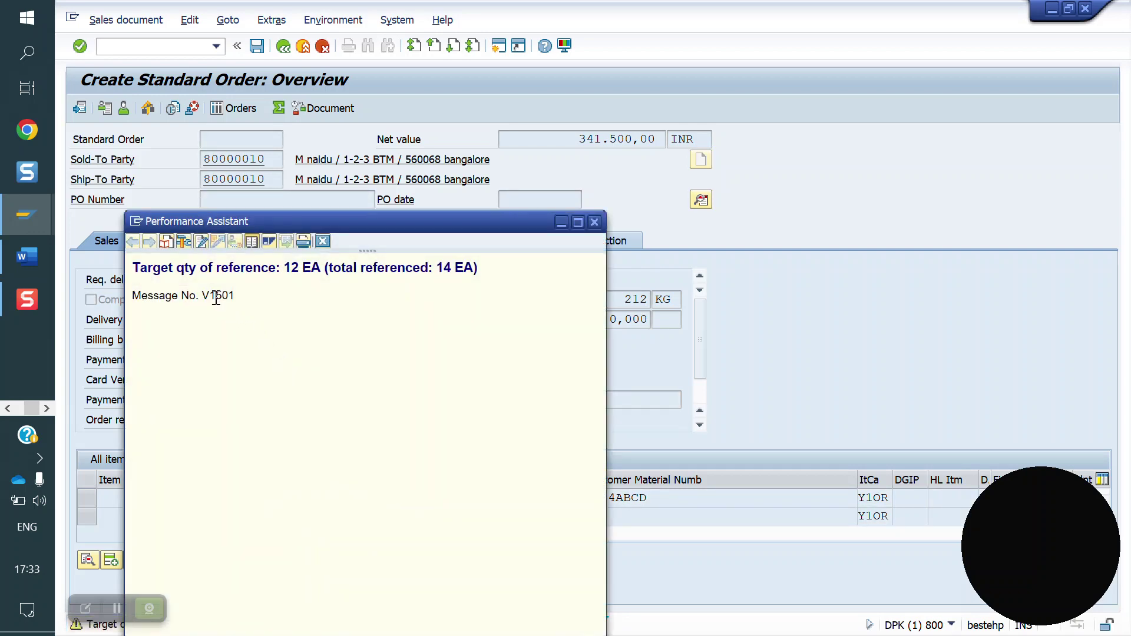
{"action": "double_click", "coordinate": [199, 294]}
{"action": "left_click", "coordinate": [239, 297]}
{"action": "left_click", "coordinate": [594, 224]}
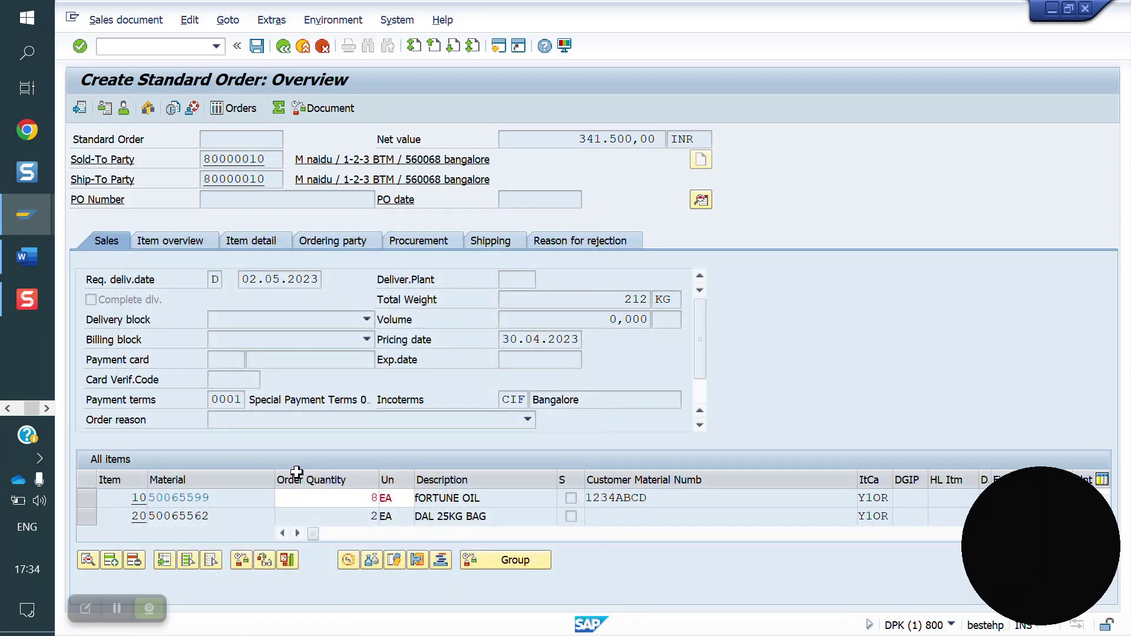
Step: Reset item 10's quantity to 6 EA and save the standard order
{"action": "left_click", "coordinate": [349, 504]}
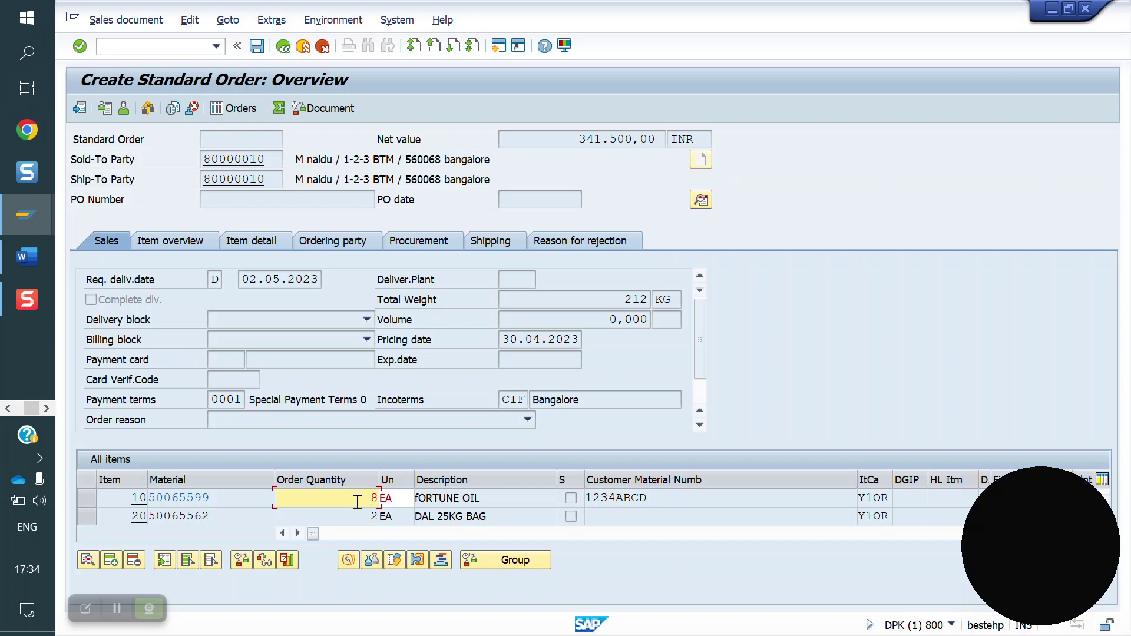
{"action": "left_click_drag", "start_coordinate": [368, 501], "coordinate": [381, 502]}
{"action": "type", "text": "6"}
{"action": "key", "text": "Return"}
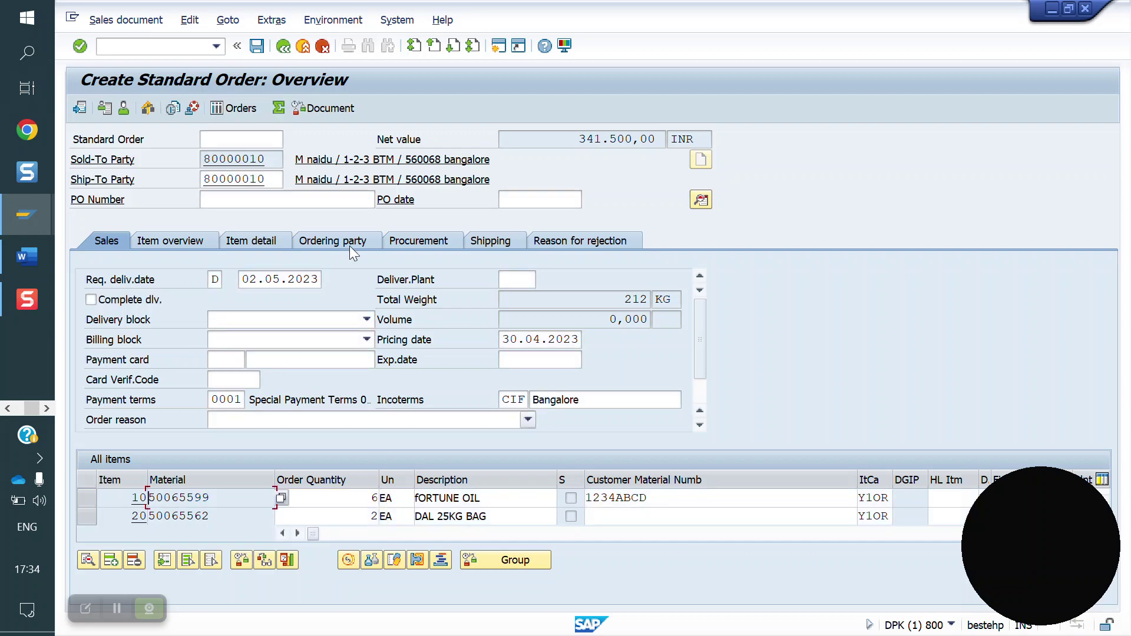
{"action": "left_click", "coordinate": [256, 45]}
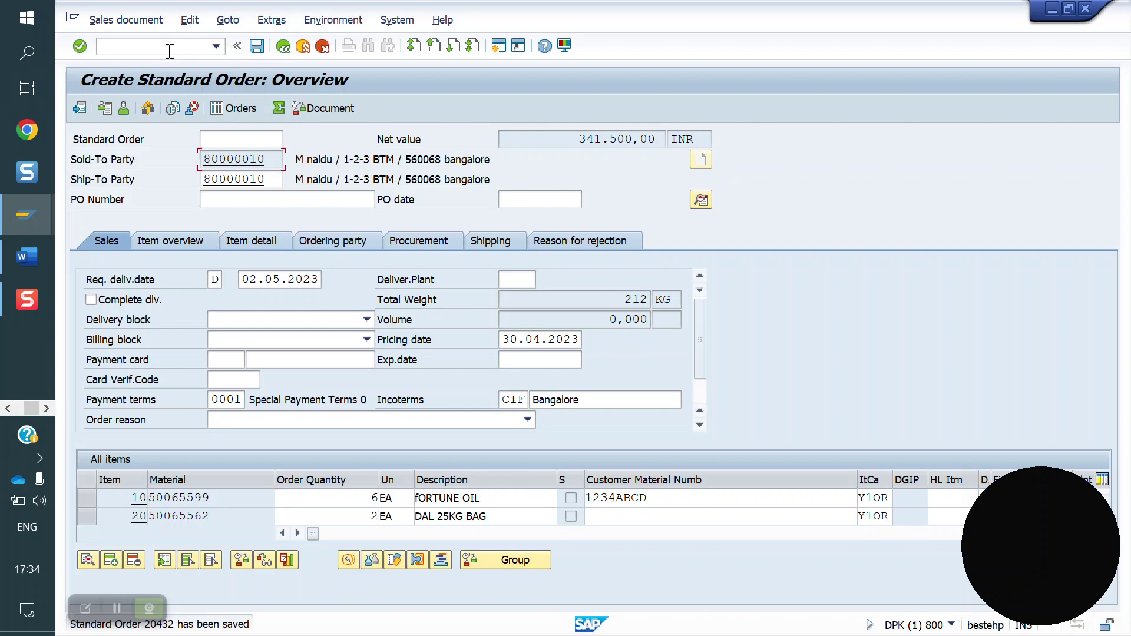
Step: Check contract 40000249's document flow in VA43, showing orders 20431 and 20432 at 6 EA each
{"action": "type", "text": "/NVA"}
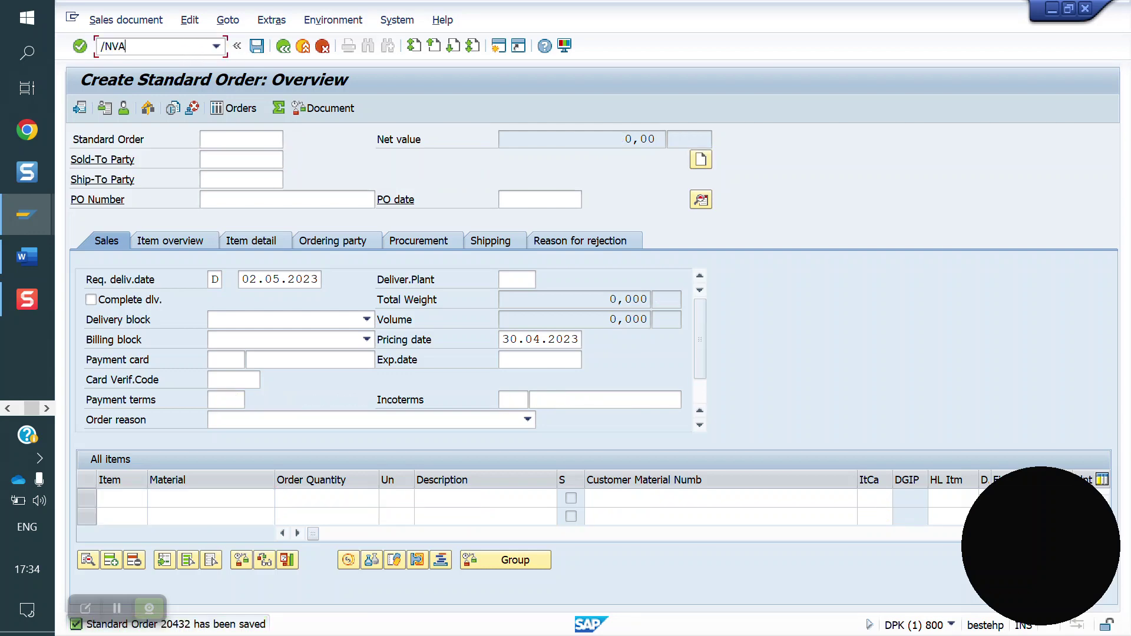
{"action": "type", "text": "43"}
{"action": "key", "text": "Return"}
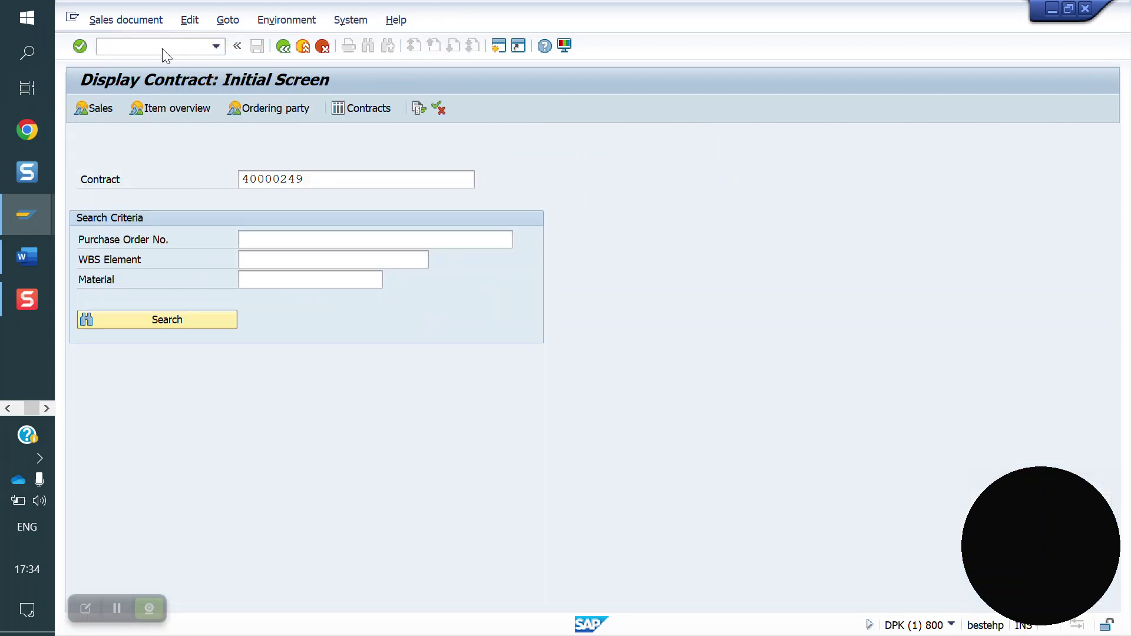
{"action": "key", "text": "Return"}
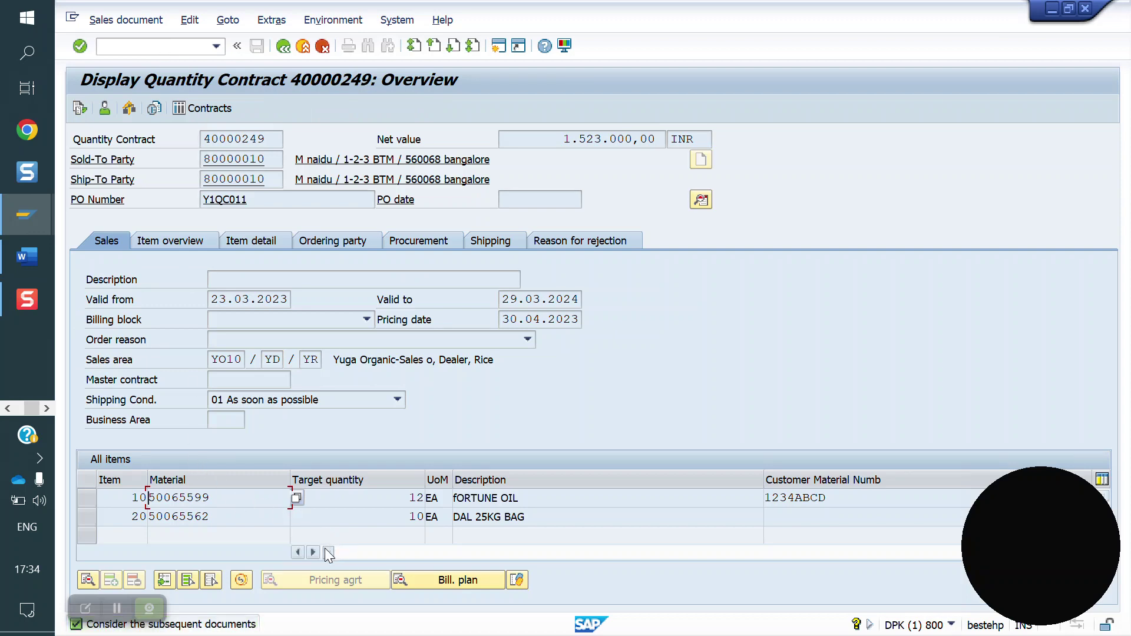
{"action": "left_click_drag", "start_coordinate": [326, 548], "coordinate": [389, 547]}
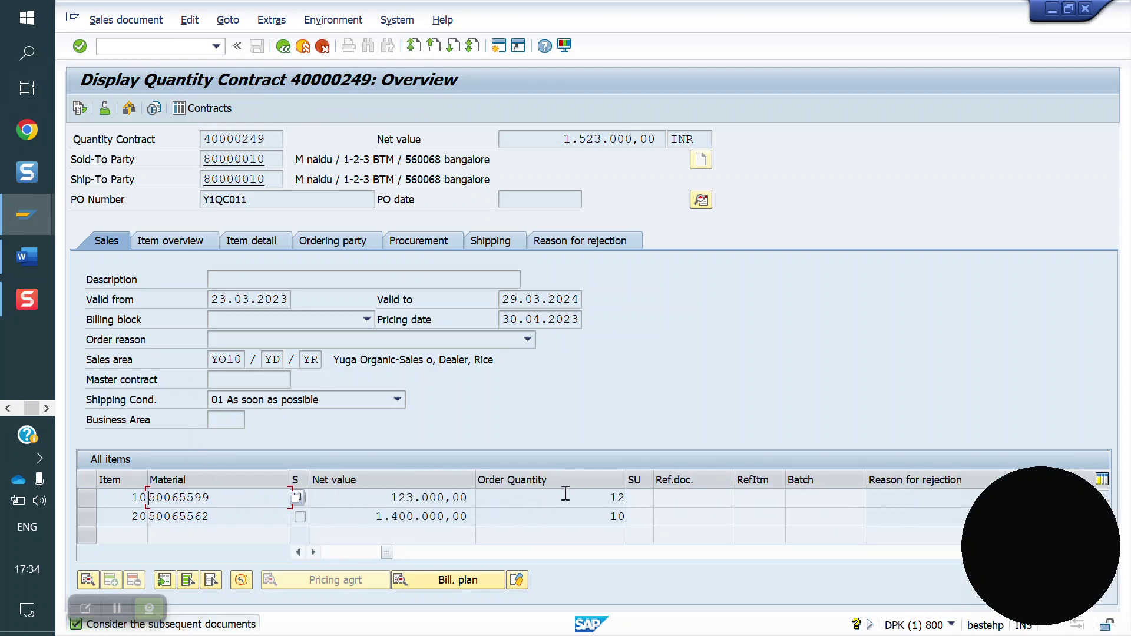
{"action": "left_click", "coordinate": [85, 108]}
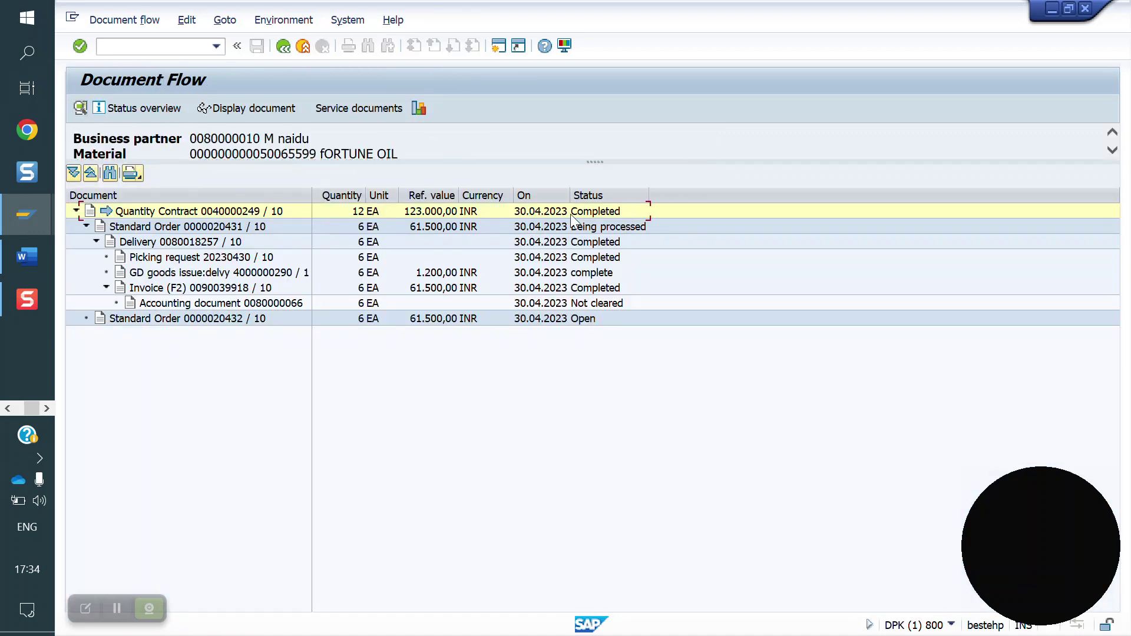
{"action": "left_click", "coordinate": [581, 213]}
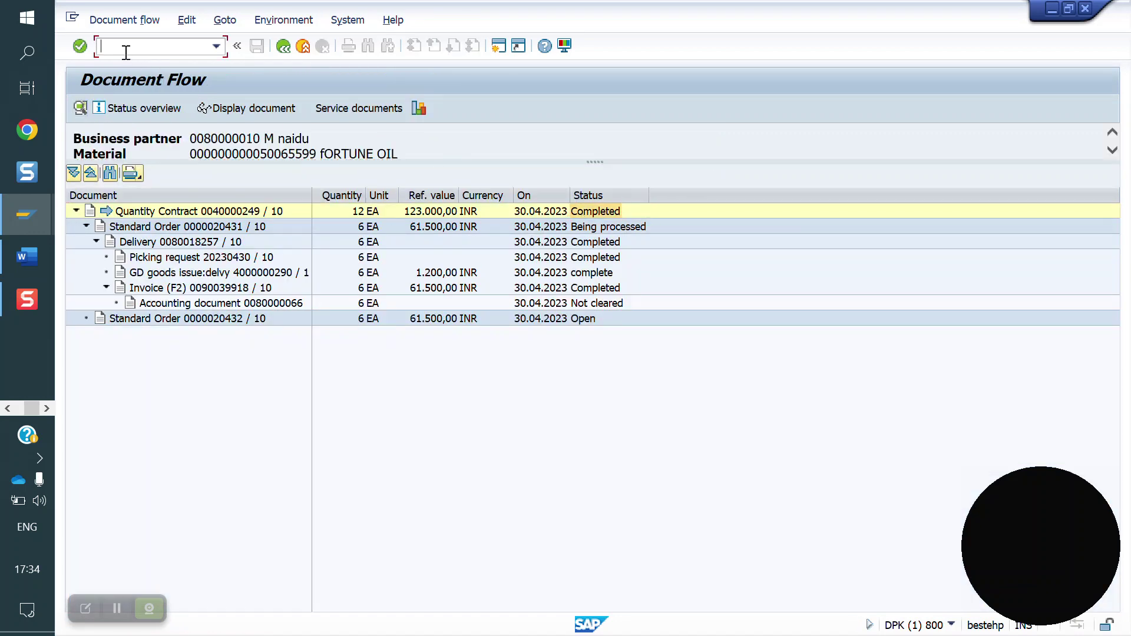
{"action": "type", "text": "/NVA01"}
{"action": "key", "text": "Return"}
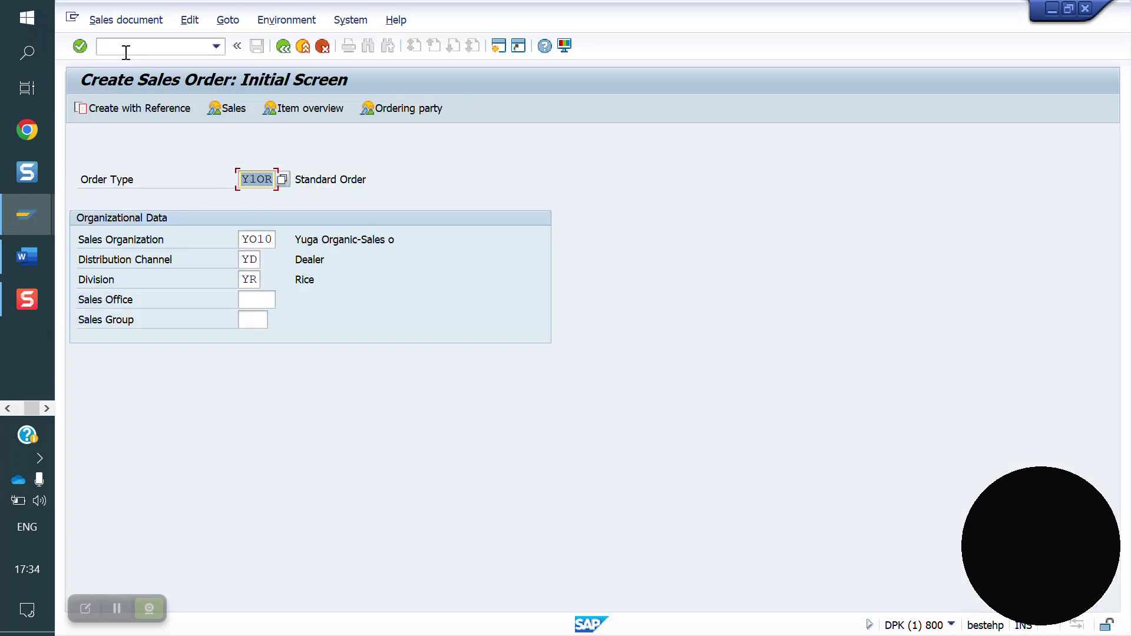
{"action": "left_click", "coordinate": [154, 108]}
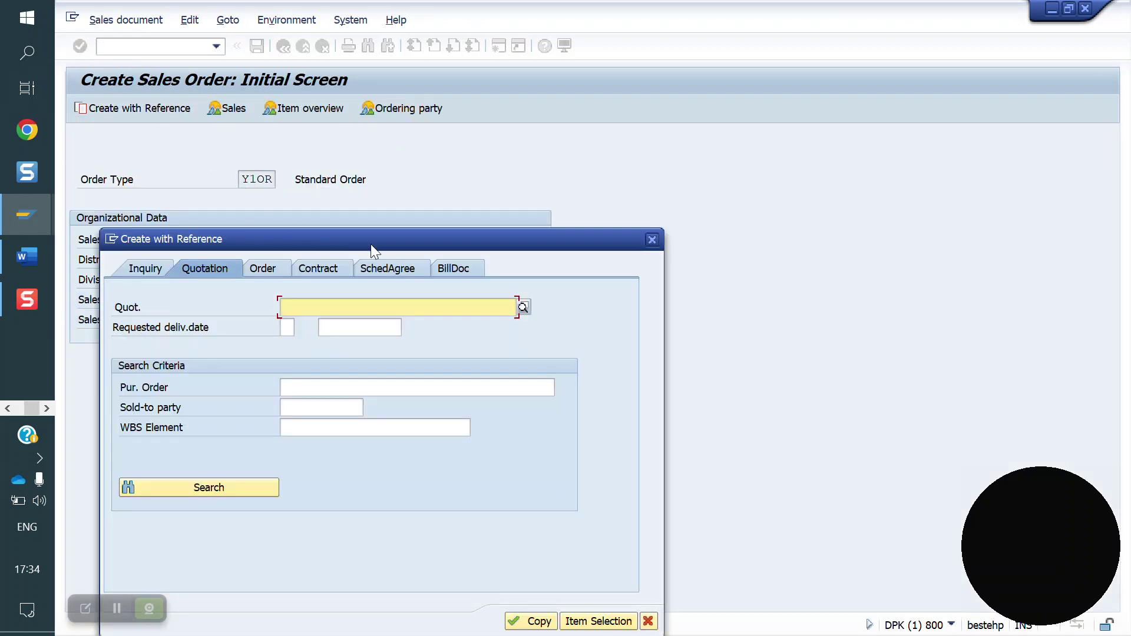
{"action": "left_click", "coordinate": [330, 267]}
{"action": "key", "text": "Down"}
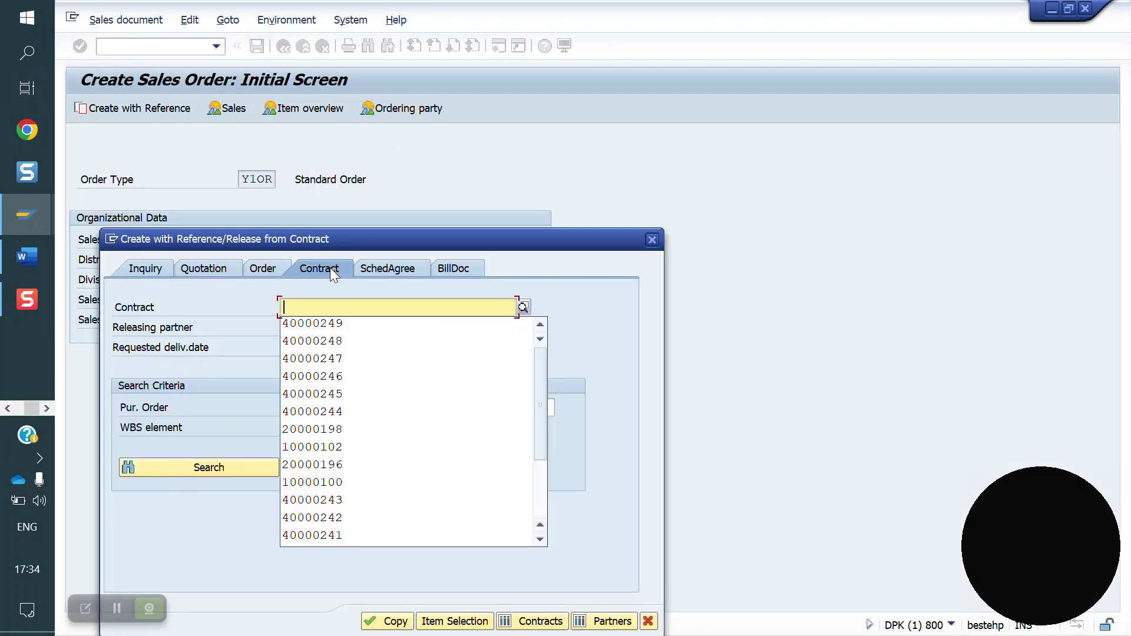
{"action": "key", "text": "Down"}
{"action": "key", "text": "Return"}
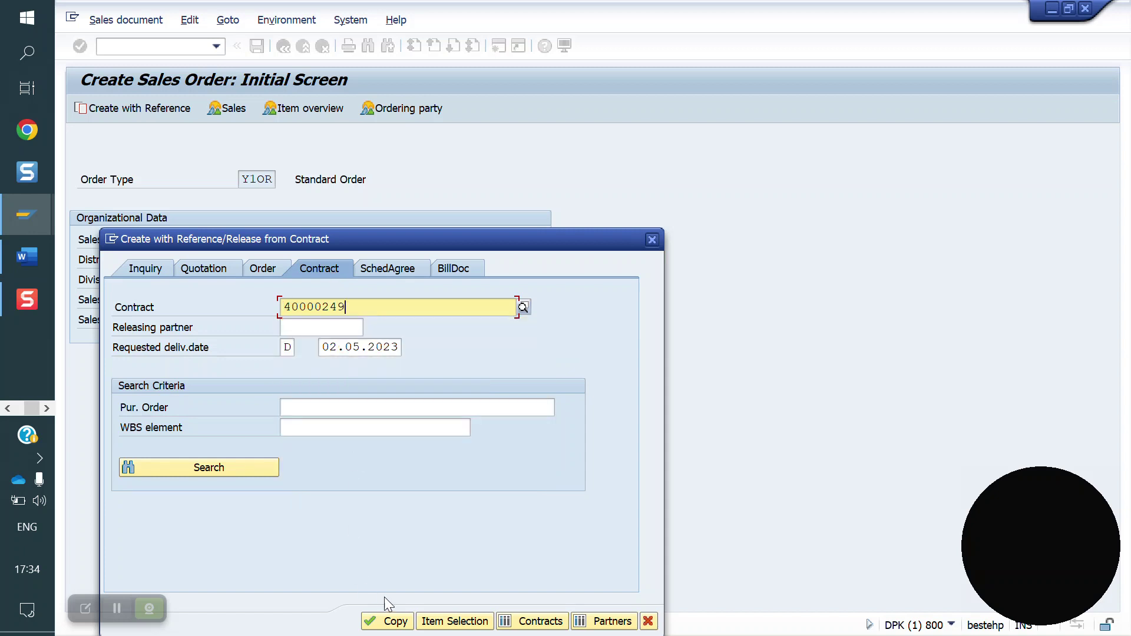
{"action": "left_click", "coordinate": [390, 620]}
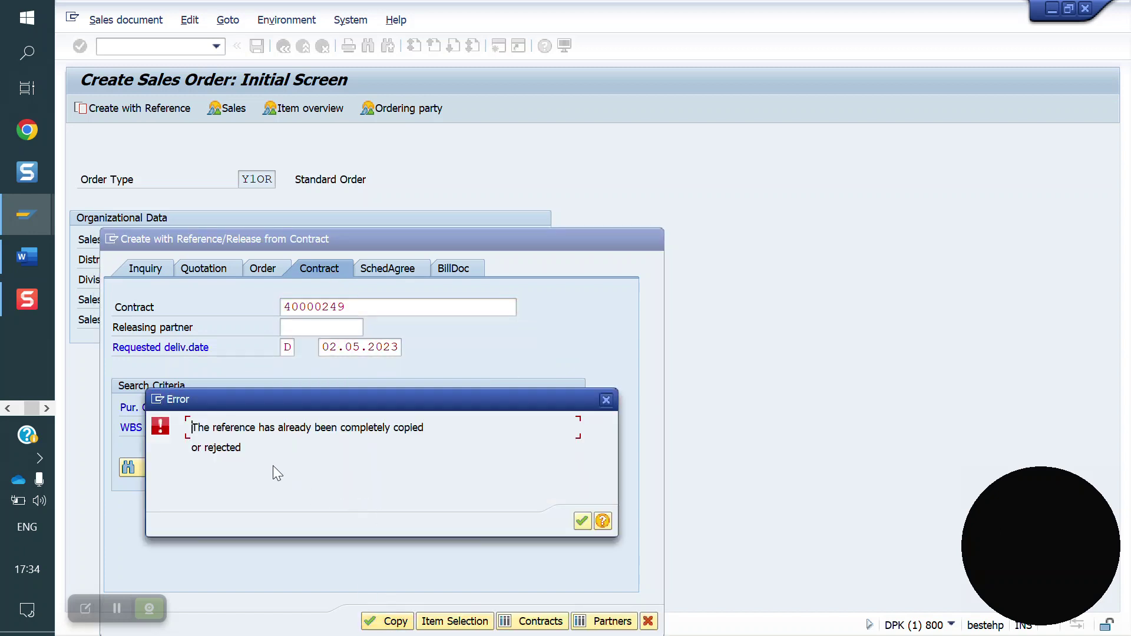
{"action": "left_click_drag", "start_coordinate": [191, 428], "coordinate": [279, 493]}
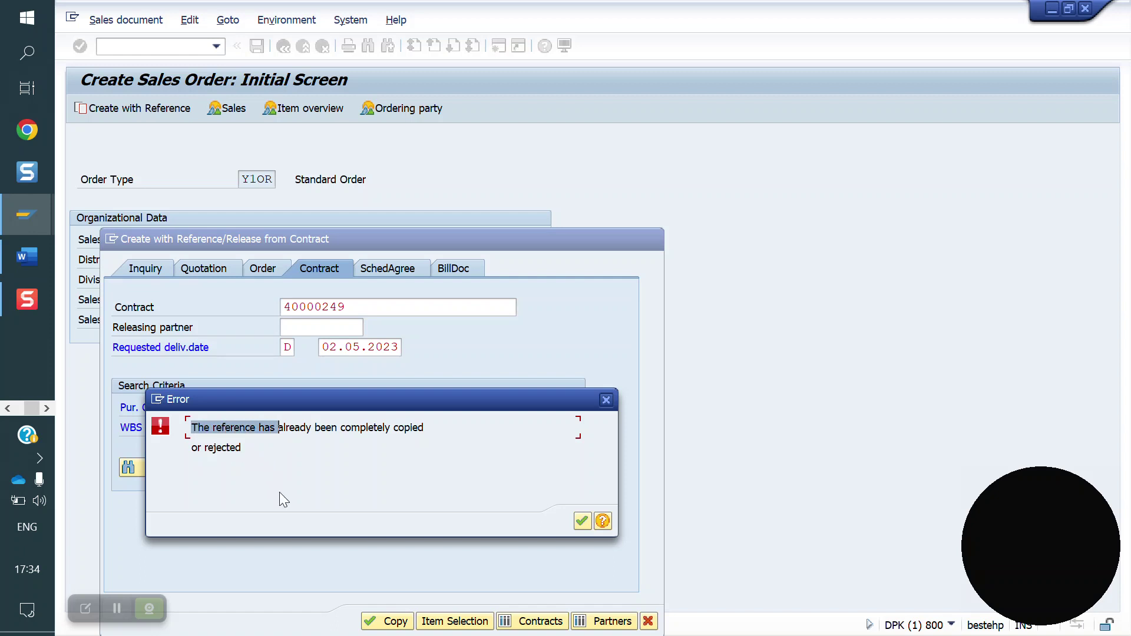
{"action": "left_click", "coordinate": [606, 400]}
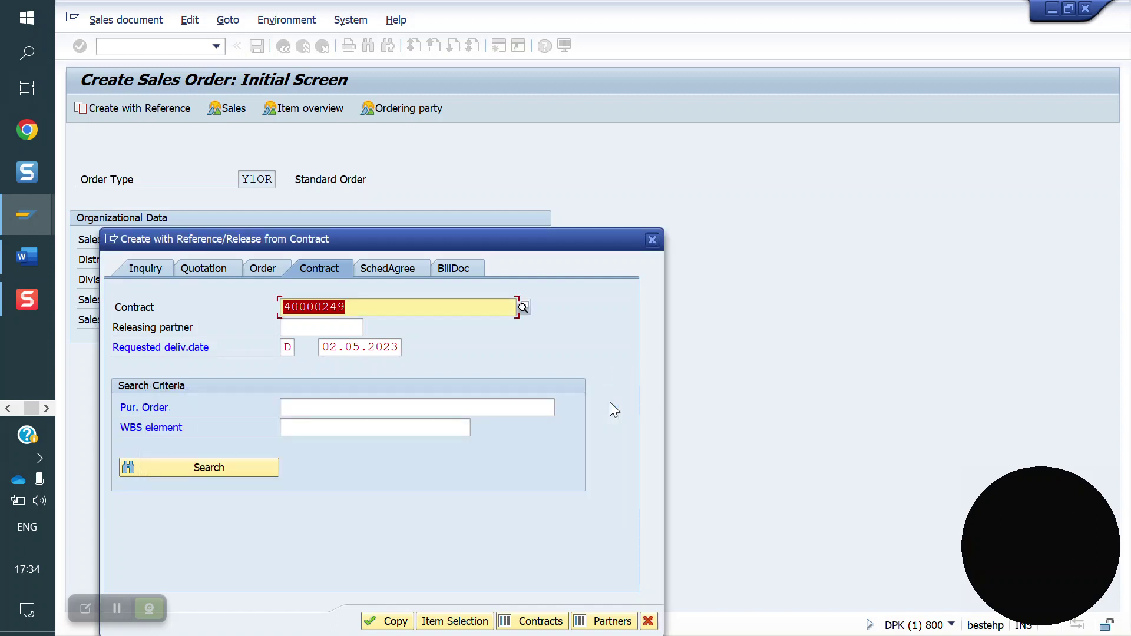
{"action": "left_click", "coordinate": [652, 239]}
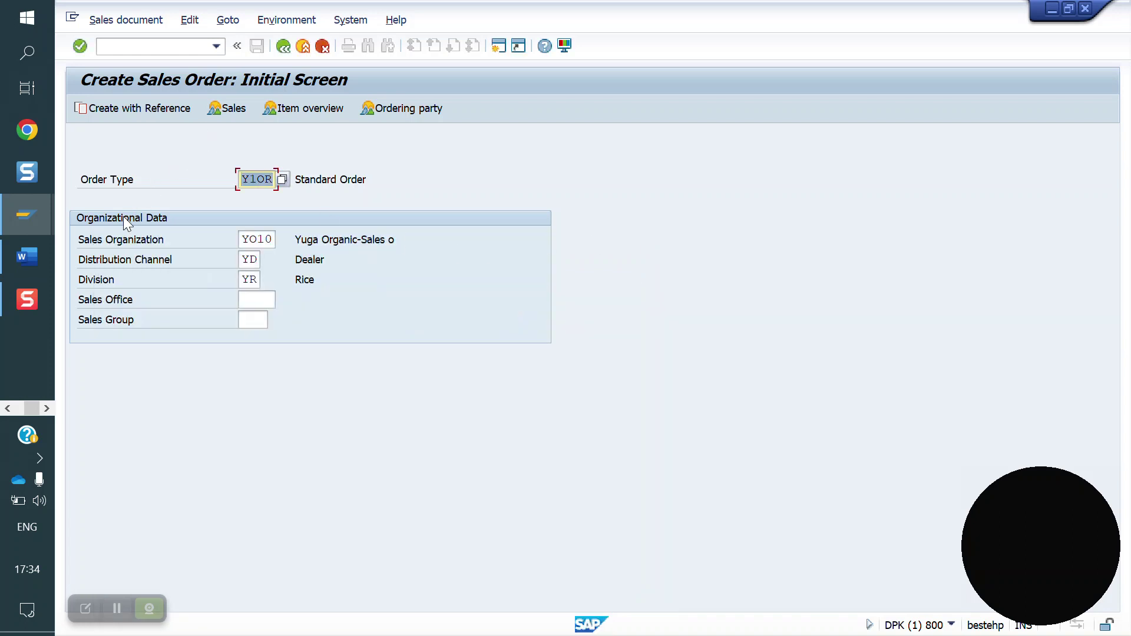
Step: Open the sales document types configuration and position the list on type DS
{"action": "left_click", "coordinate": [169, 48]}
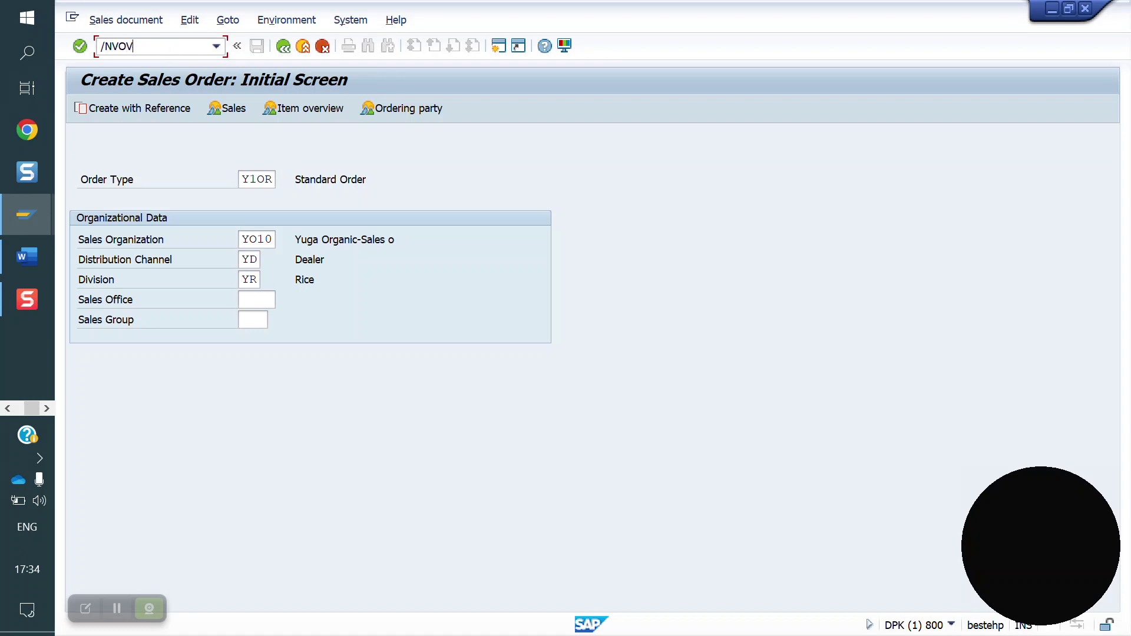
{"action": "key", "text": "Return"}
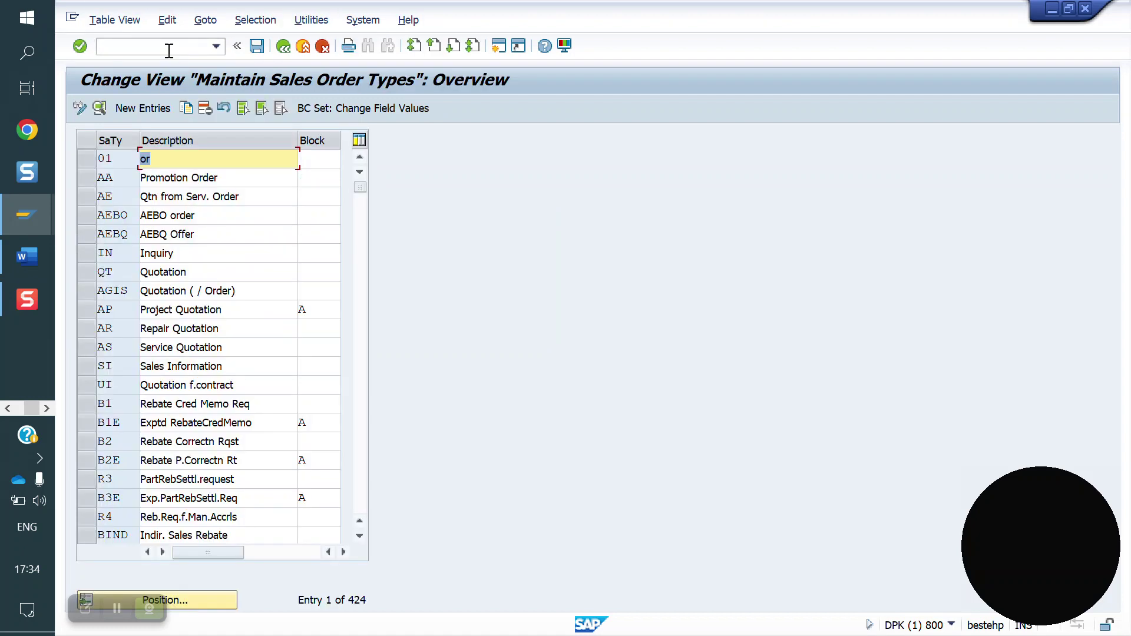
{"action": "left_click", "coordinate": [217, 601]}
{"action": "type", "text": "DS"}
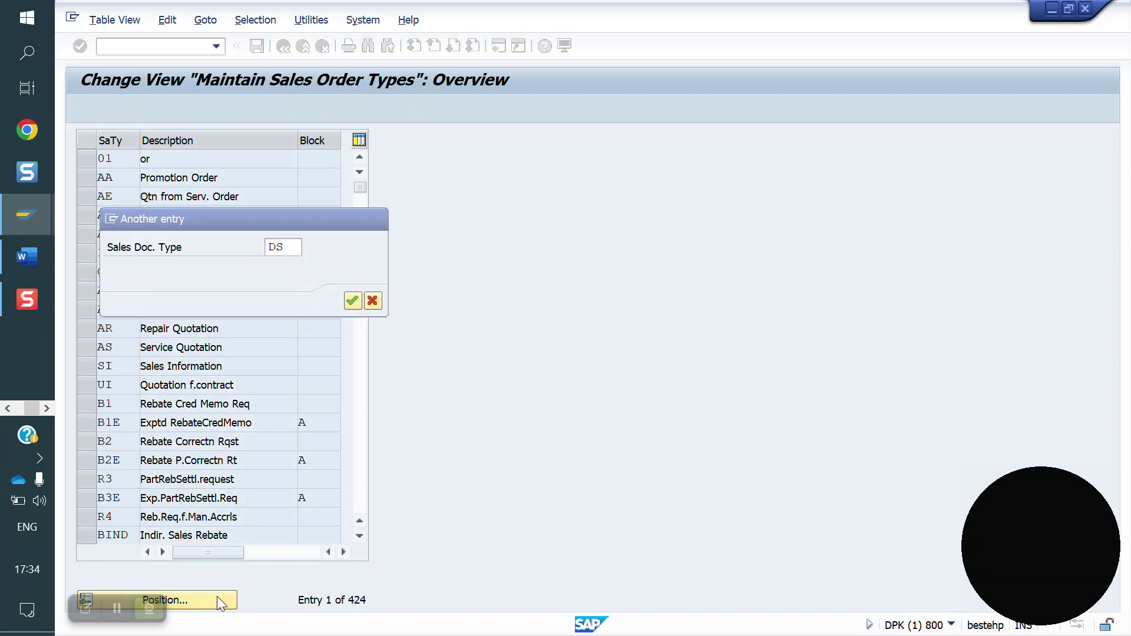
{"action": "key", "text": "Return"}
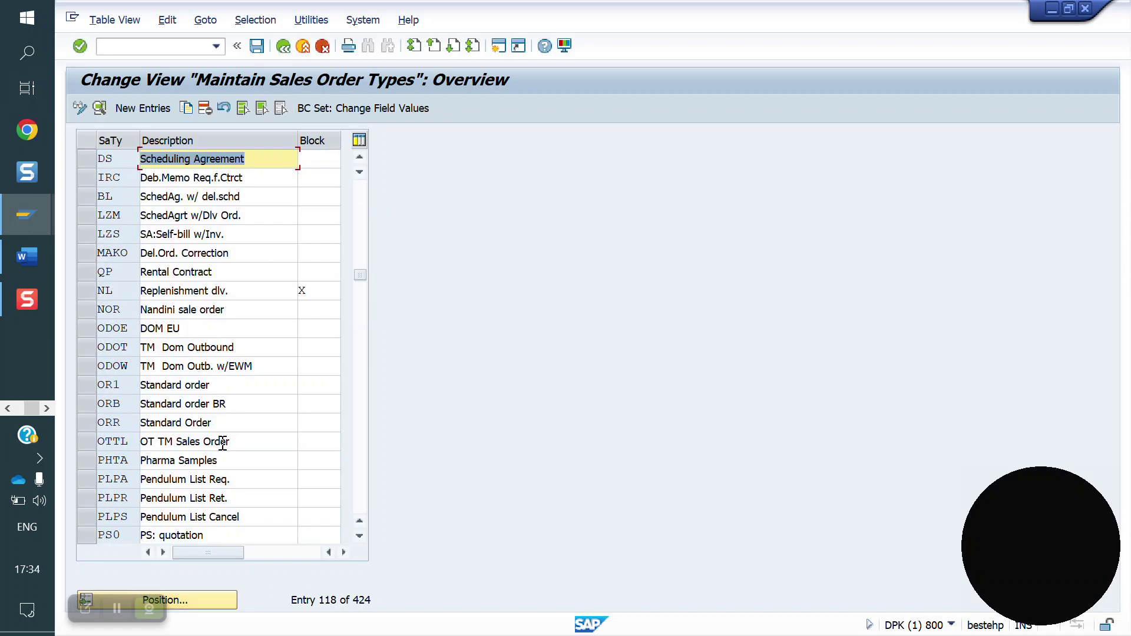
Step: Copy DS as new type Y1DS with copying control and save it to a customizing request
{"action": "left_click", "coordinate": [85, 159]}
{"action": "left_click", "coordinate": [185, 109]}
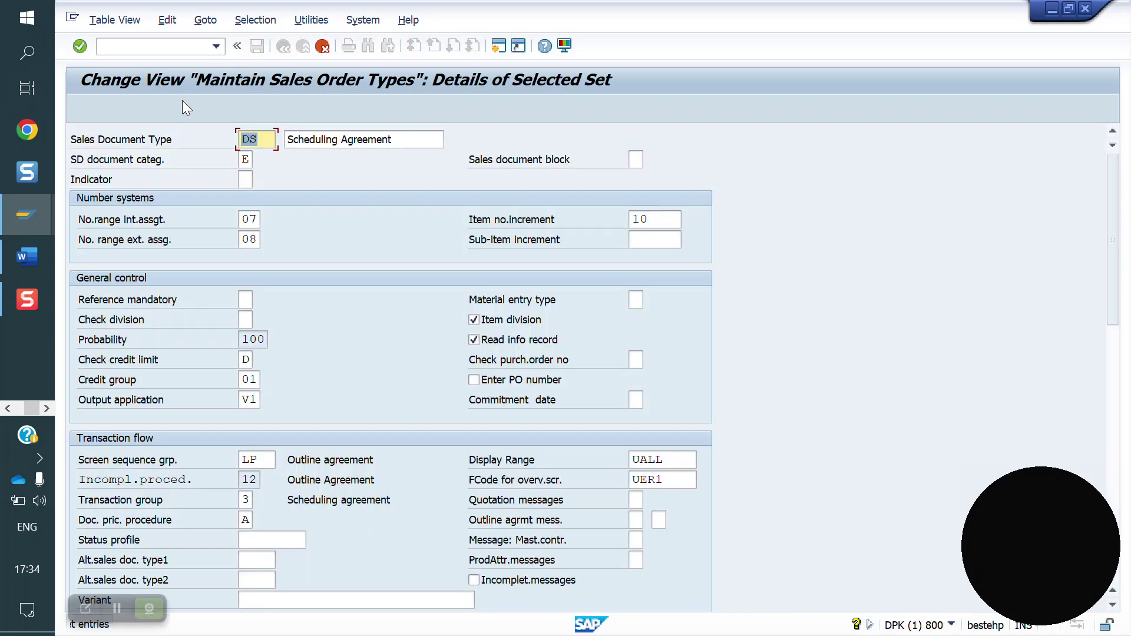
{"action": "type", "text": "Y1DS"}
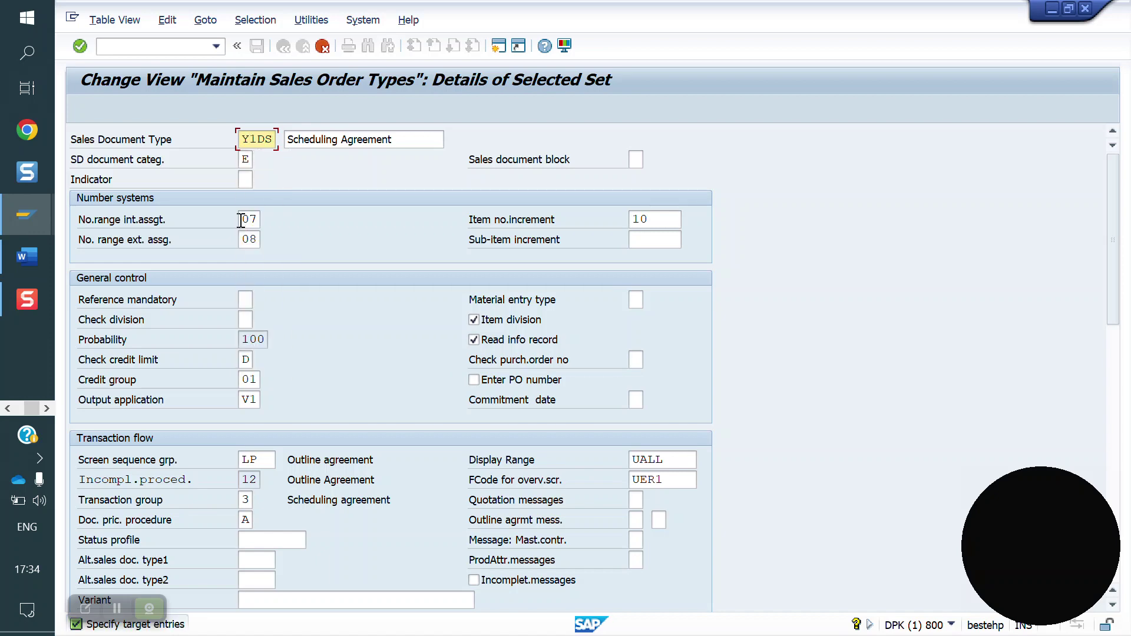
{"action": "key", "text": "Return"}
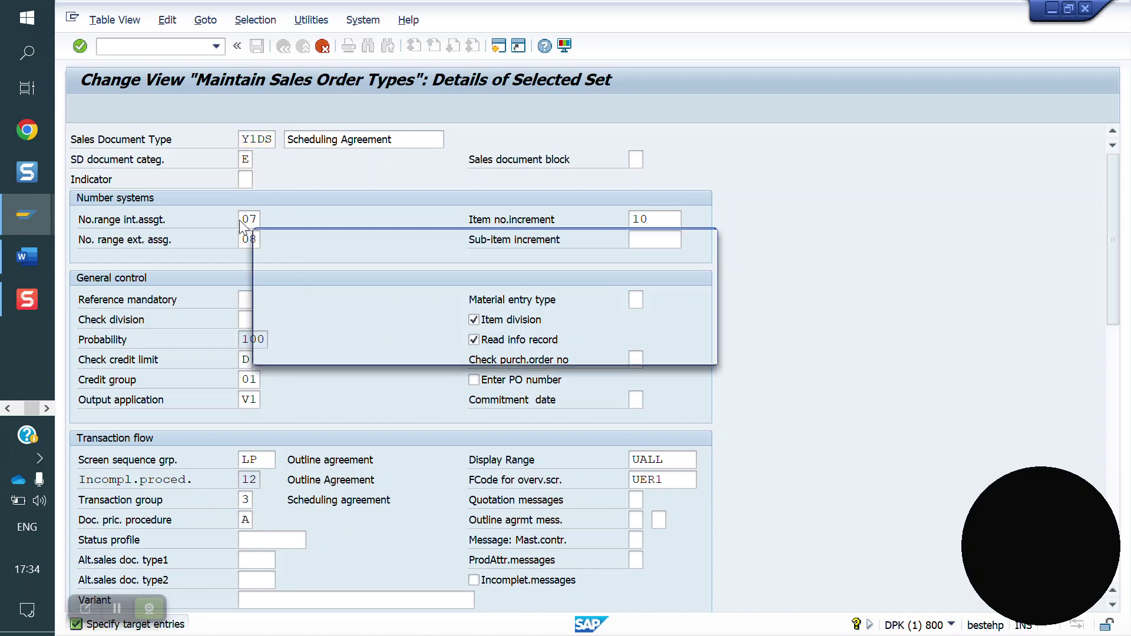
{"action": "left_click", "coordinate": [345, 347]}
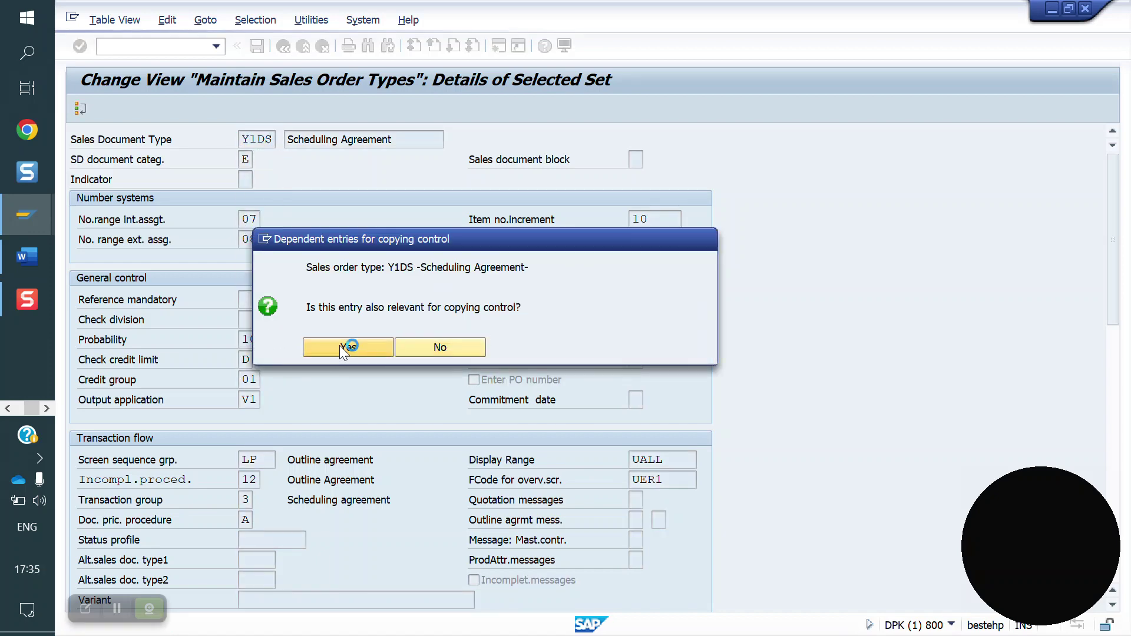
{"action": "left_click", "coordinate": [260, 51]}
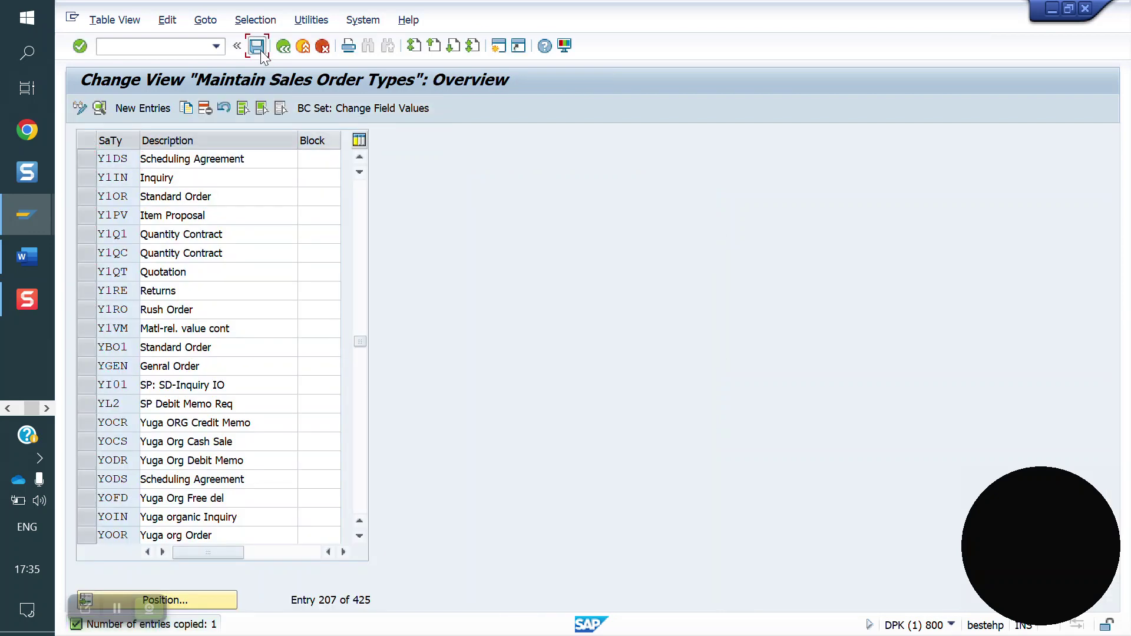
{"action": "left_click", "coordinate": [422, 305]}
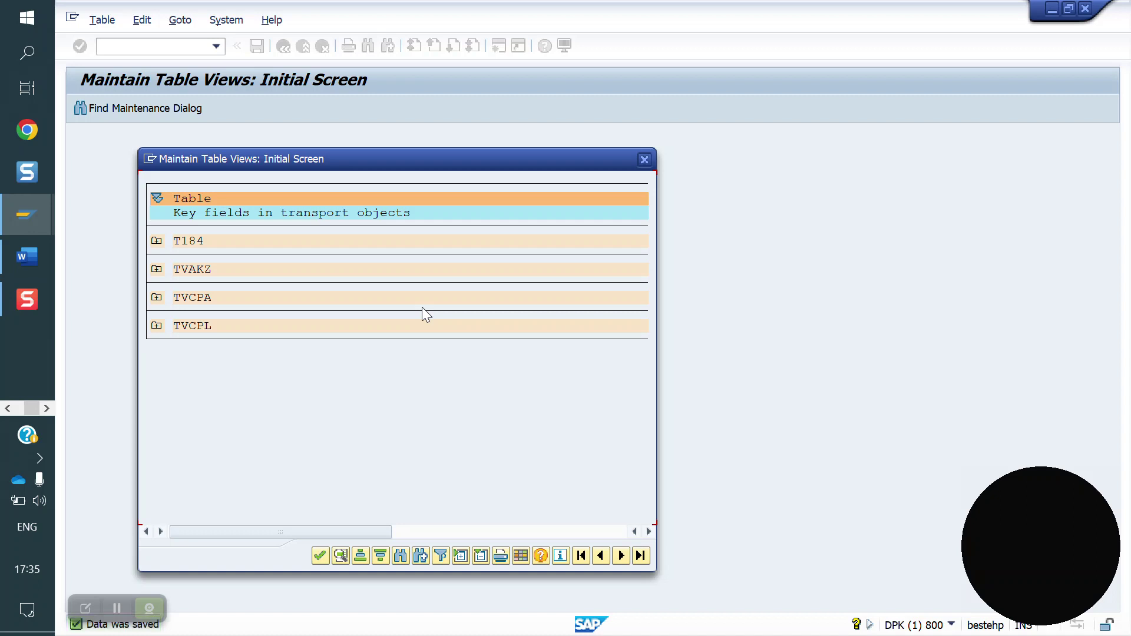
{"action": "left_click", "coordinate": [322, 557]}
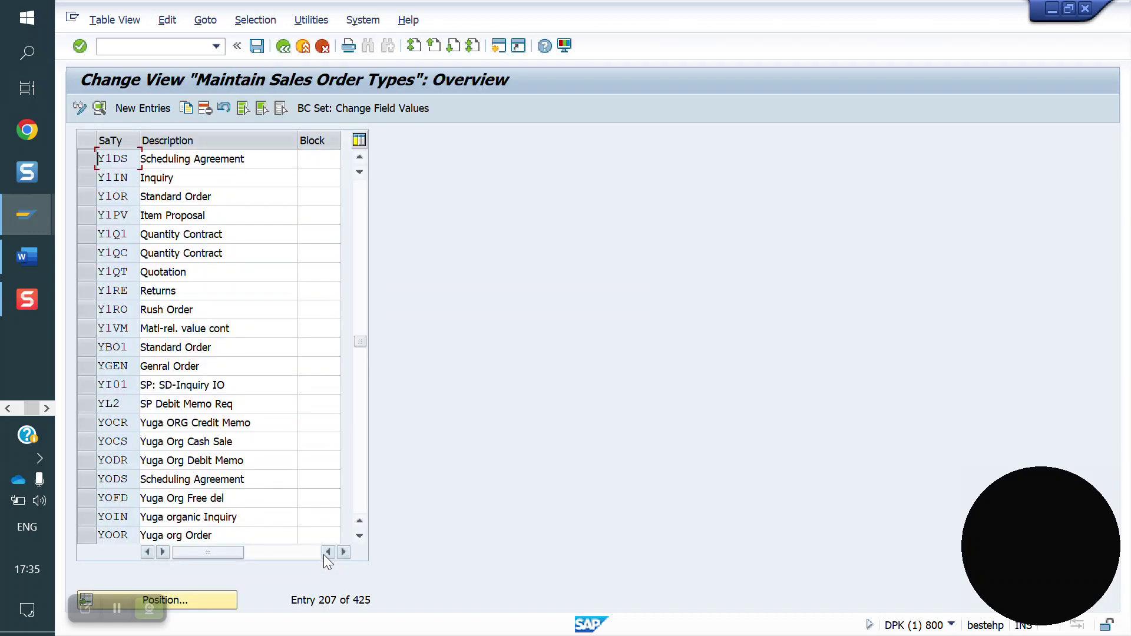
Step: Open Y1DS's details and confirm SD document category E and transaction group 3
{"action": "double_click", "coordinate": [134, 161]}
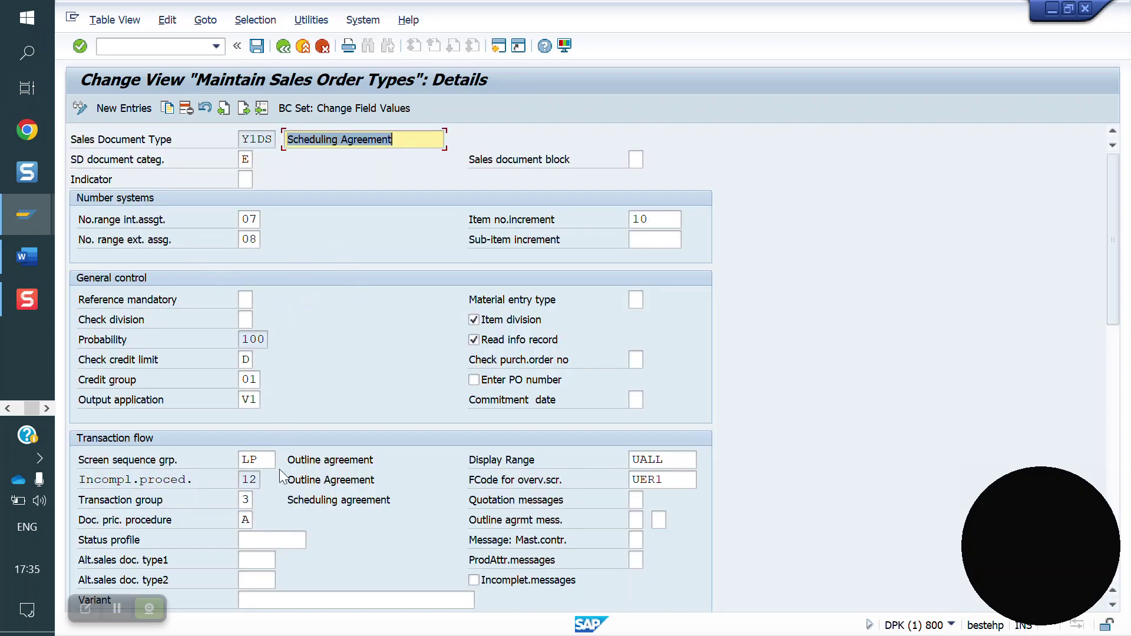
{"action": "left_click", "coordinate": [247, 500]}
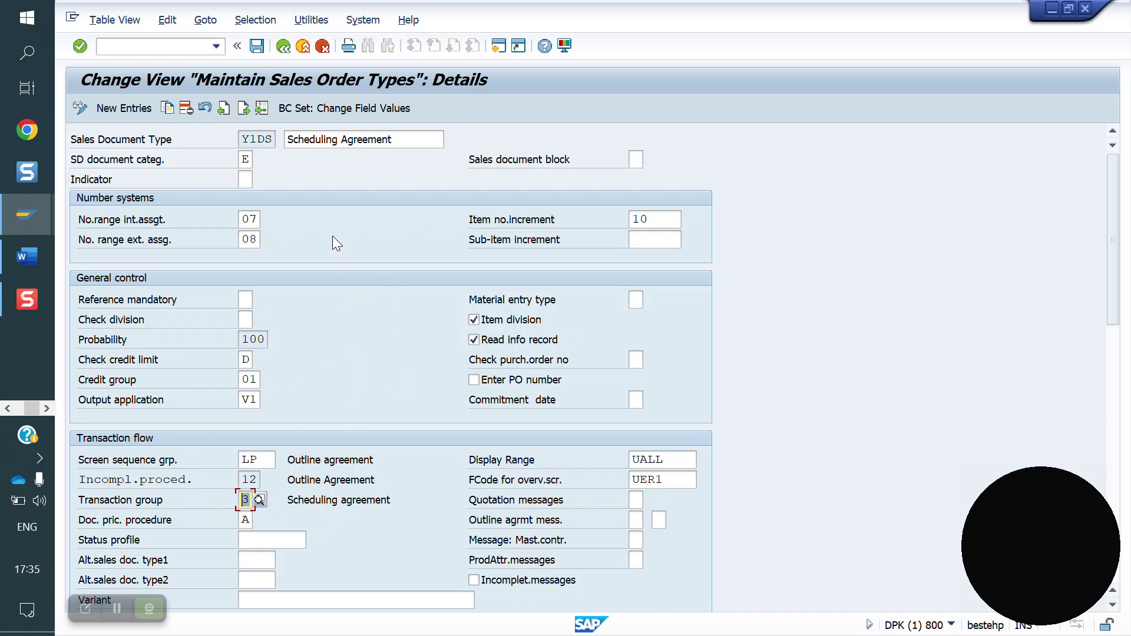
{"action": "left_click", "coordinate": [251, 163]}
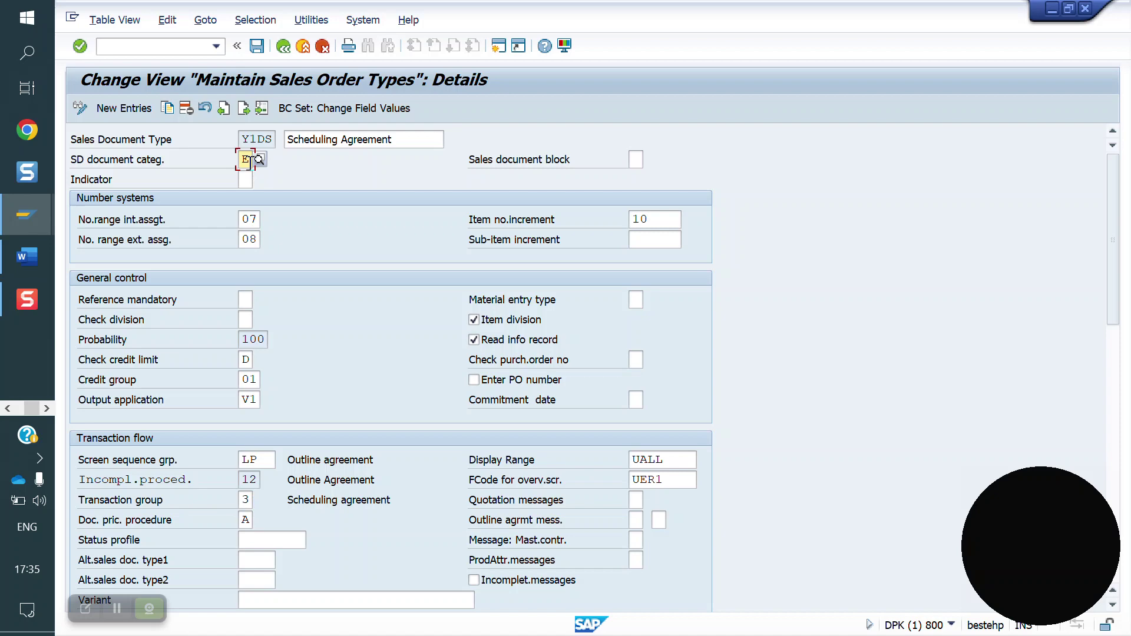
{"action": "left_click", "coordinate": [259, 162]}
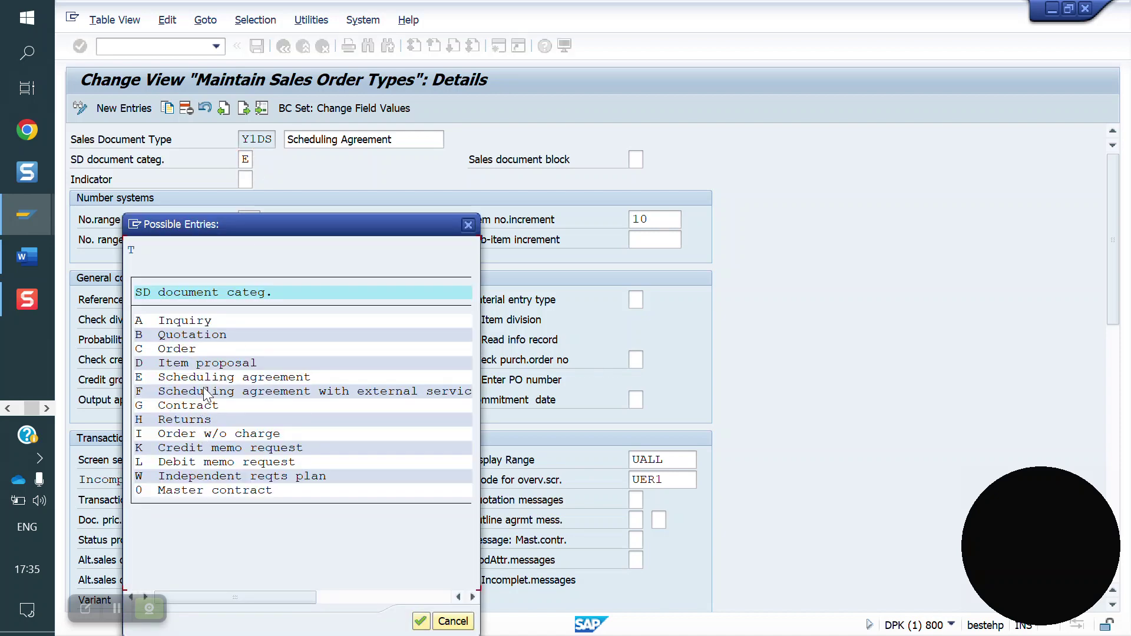
{"action": "left_click", "coordinate": [468, 224]}
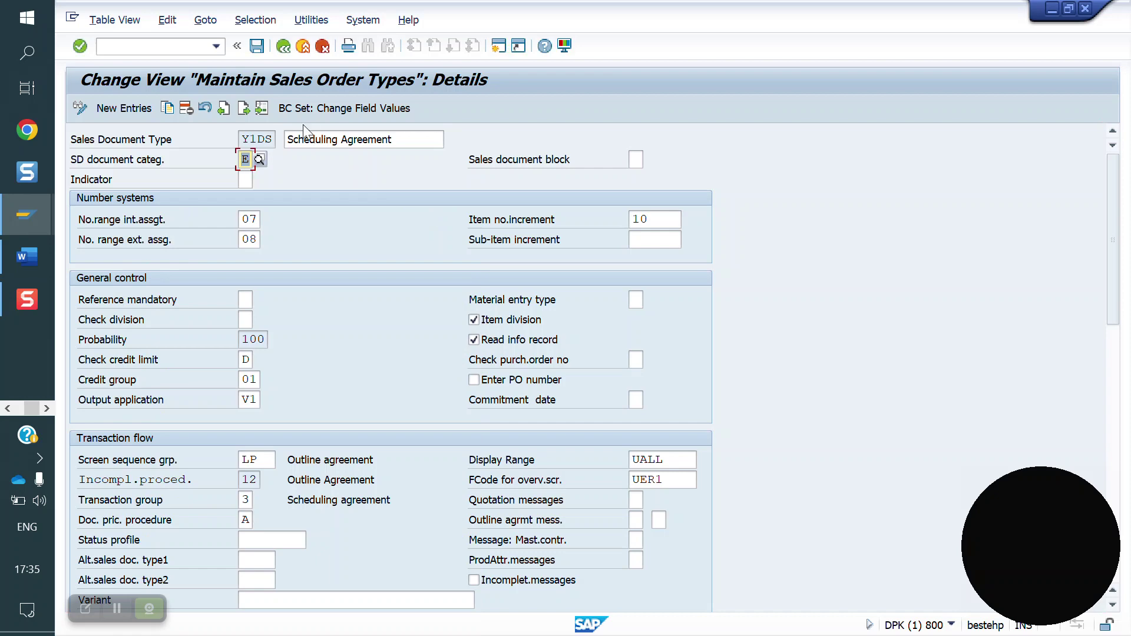
{"action": "left_click", "coordinate": [176, 46]}
Step: Open allowed order types per sales area (OVAZ) and position to YO10 / YD / YR
{"action": "type", "text": "/NOV"}
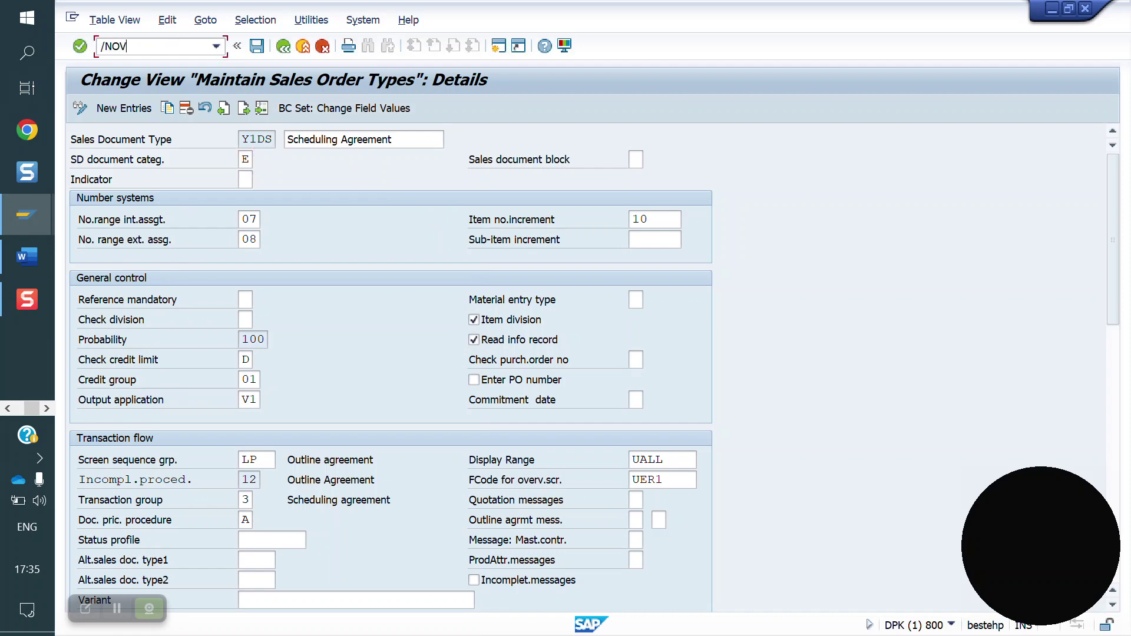
{"action": "type", "text": "AZ"}
{"action": "key", "text": "Return"}
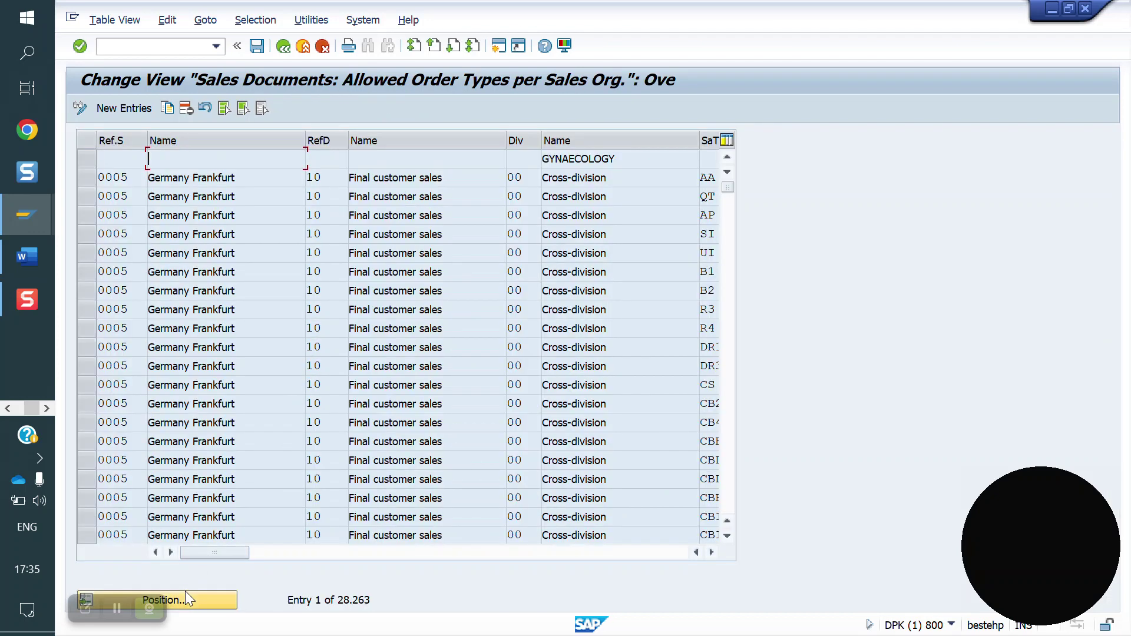
{"action": "left_click", "coordinate": [186, 596]}
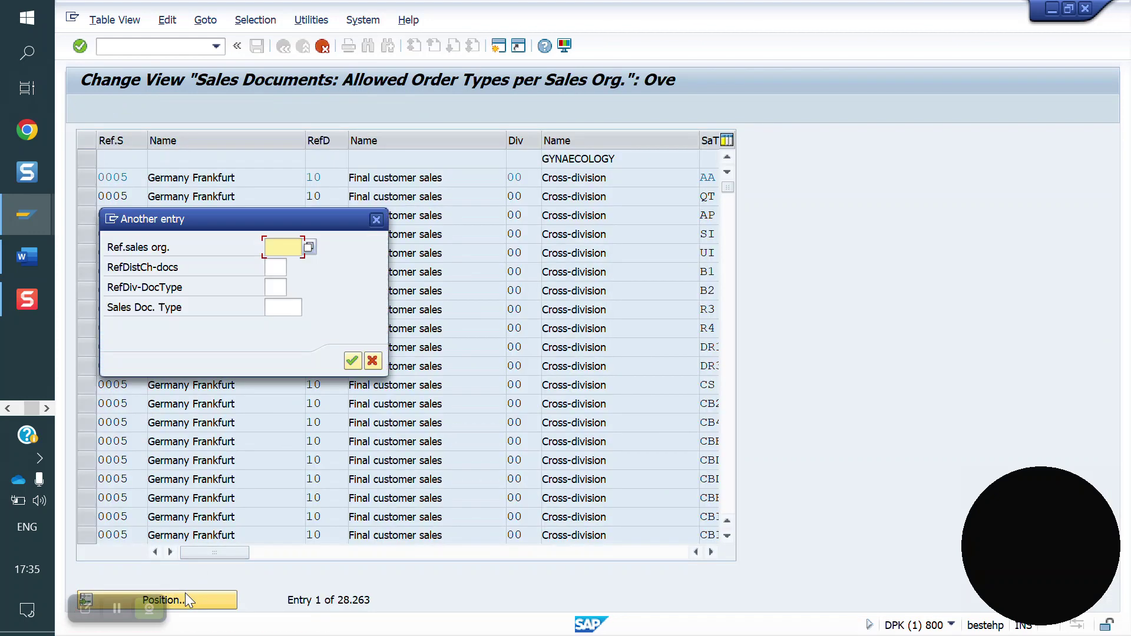
{"action": "type", "text": "YO10"}
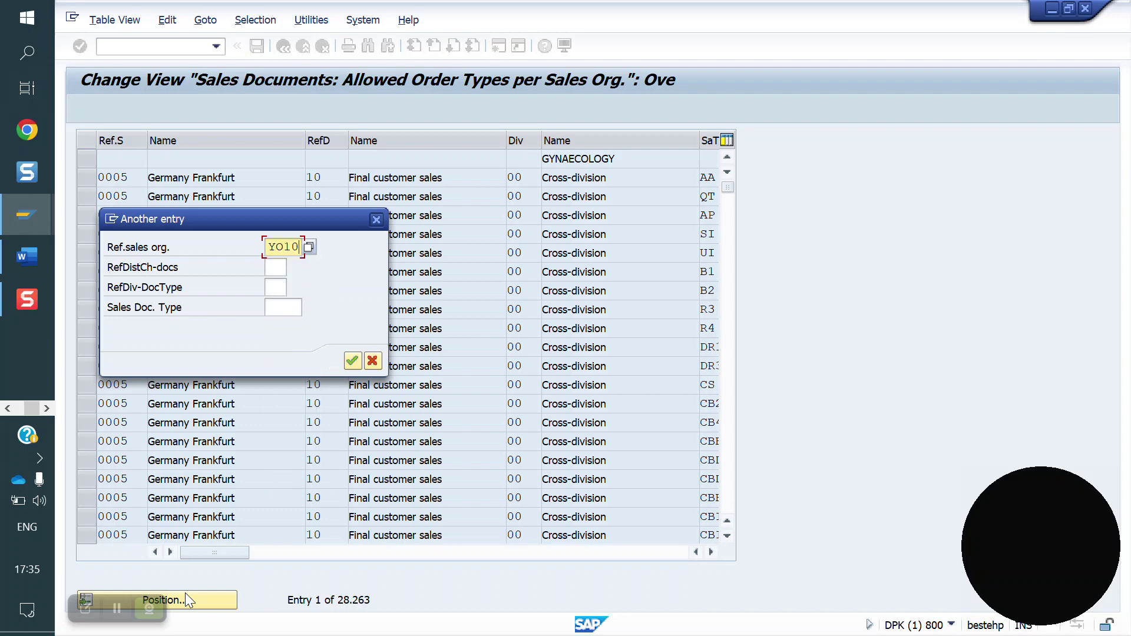
{"action": "key", "text": "Tab"}
{"action": "type", "text": "YD"}
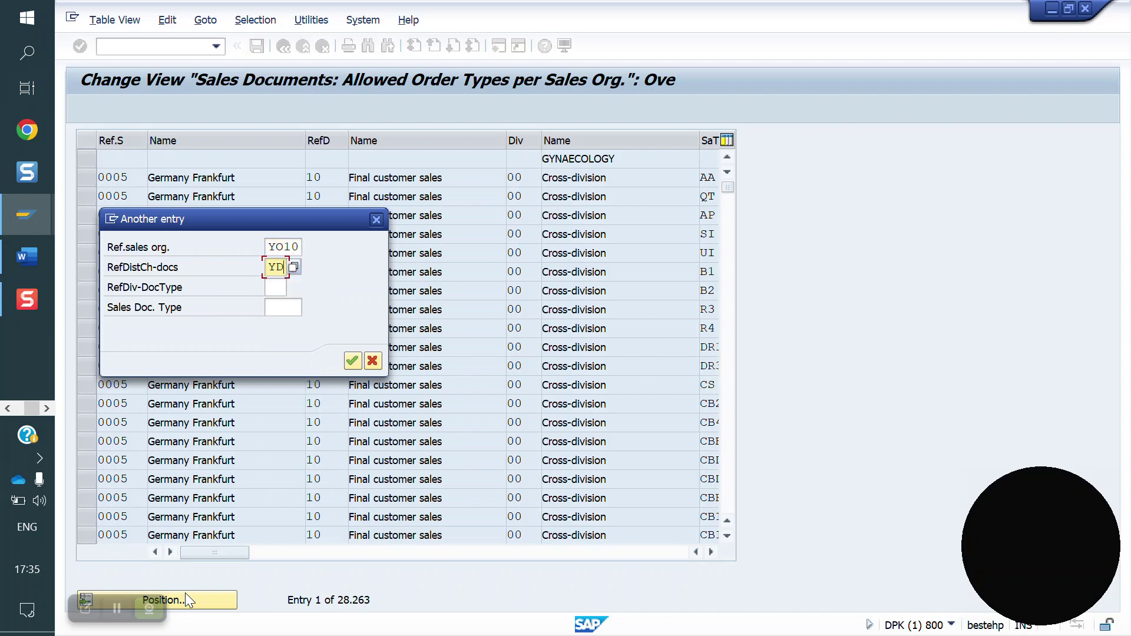
{"action": "key", "text": "Tab"}
{"action": "type", "text": "YR"}
{"action": "key", "text": "Tab"}
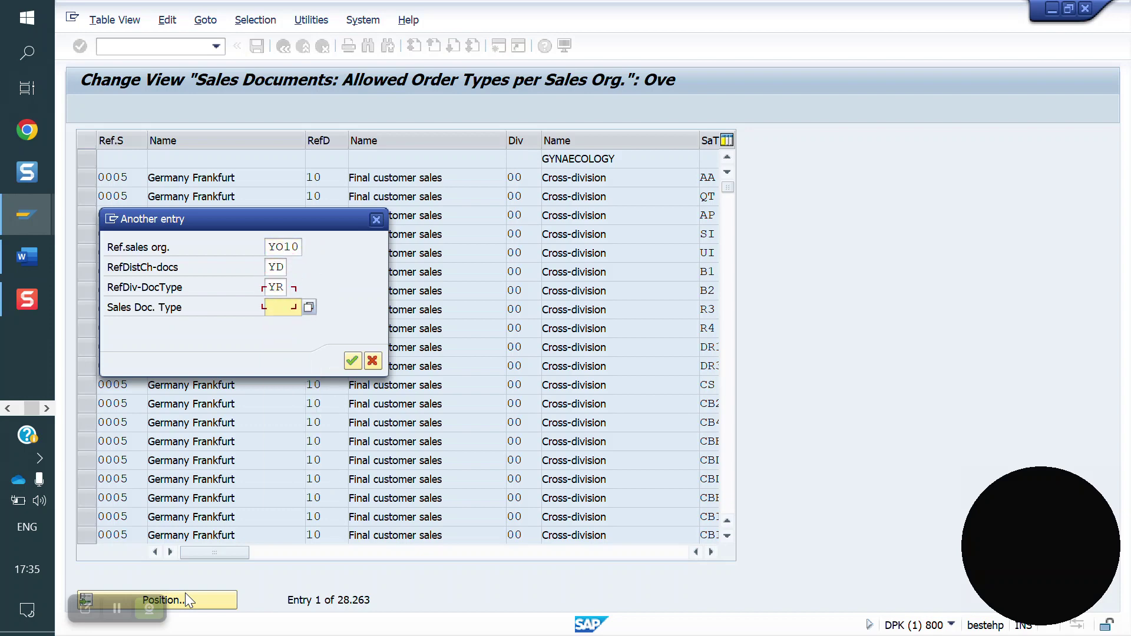
{"action": "type", "text": "YQDS"}
{"action": "key", "text": "Return"}
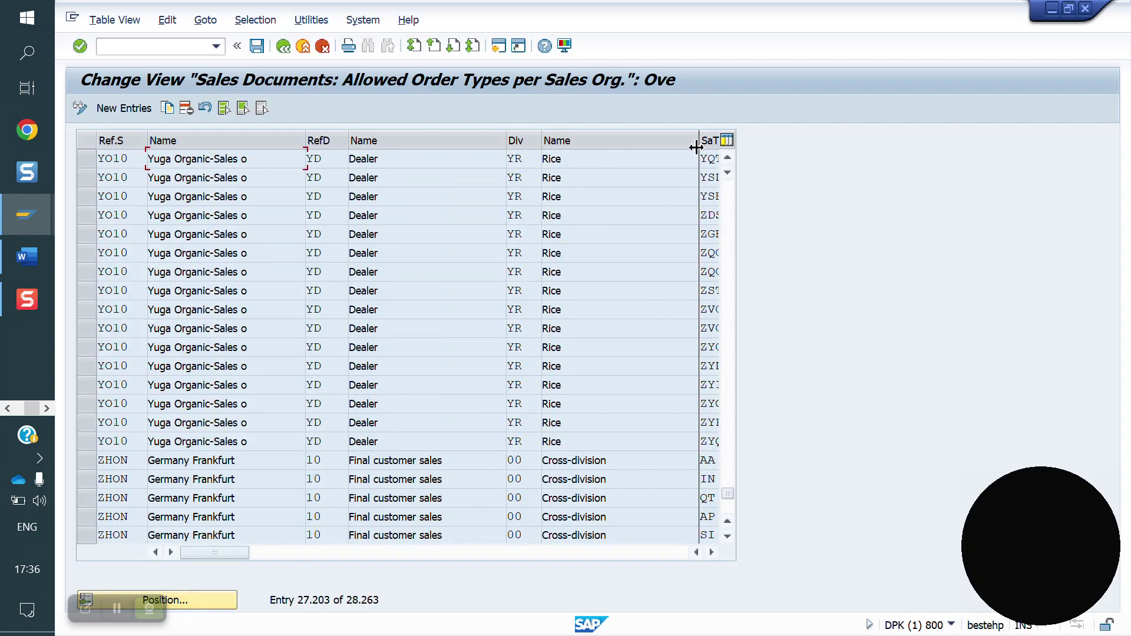
Step: Locate and select the Y1DS entry allowed for sales area YO10 / YD / YR
{"action": "left_click_drag", "start_coordinate": [697, 144], "coordinate": [646, 152]}
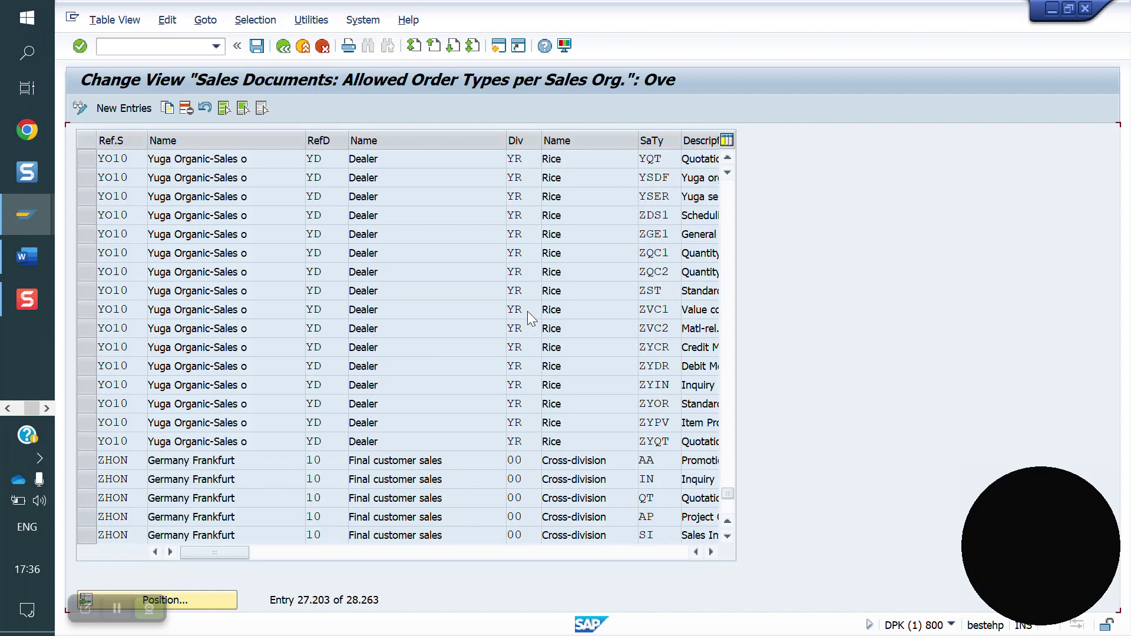
{"action": "scroll", "coordinate": [530, 315], "scroll_direction": "up", "scroll_amount": 1}
{"action": "scroll", "coordinate": [529, 312], "scroll_direction": "up", "scroll_amount": 1}
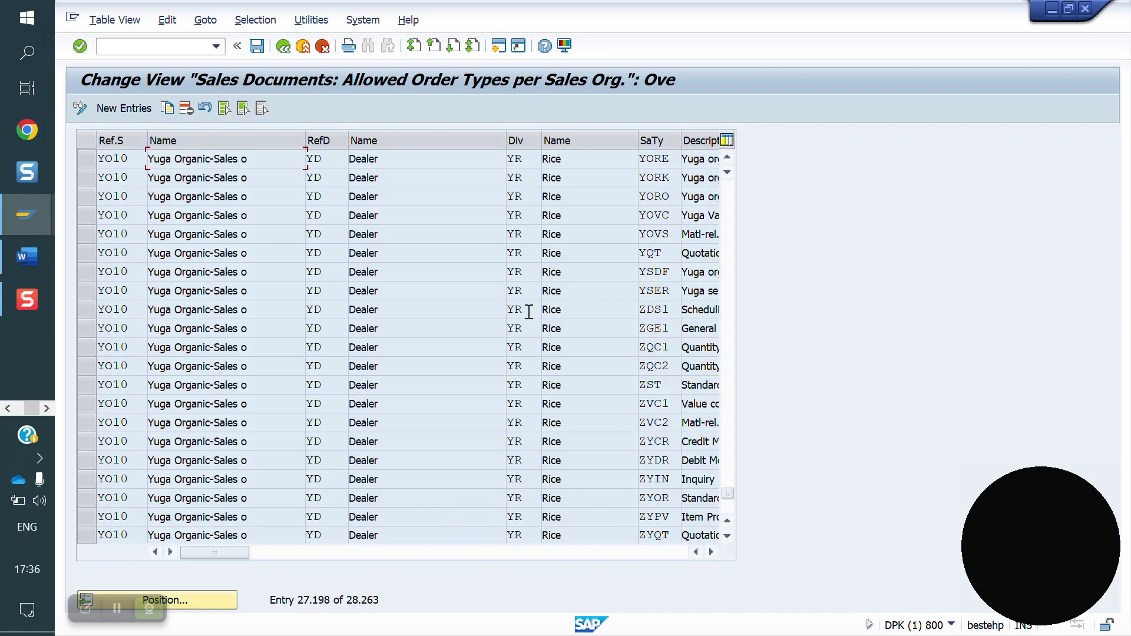
{"action": "scroll", "coordinate": [663, 279], "scroll_direction": "up", "scroll_amount": 1}
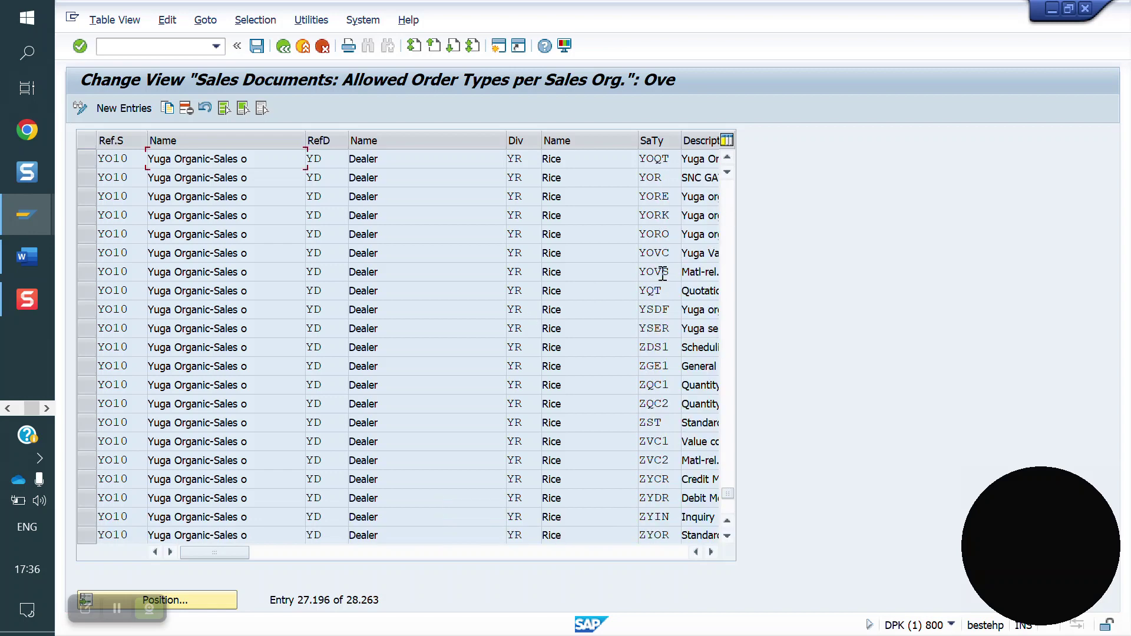
{"action": "scroll", "coordinate": [664, 279], "scroll_direction": "up", "scroll_amount": 3}
{"action": "scroll", "coordinate": [664, 279], "scroll_direction": "up", "scroll_amount": 2}
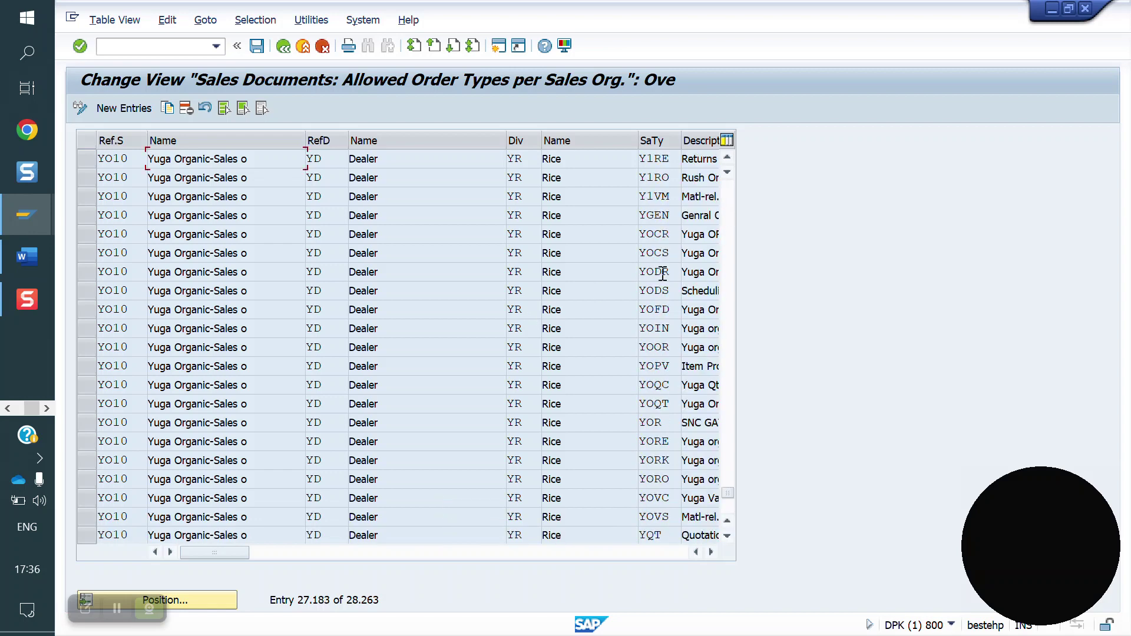
{"action": "scroll", "coordinate": [663, 274], "scroll_direction": "up", "scroll_amount": 3}
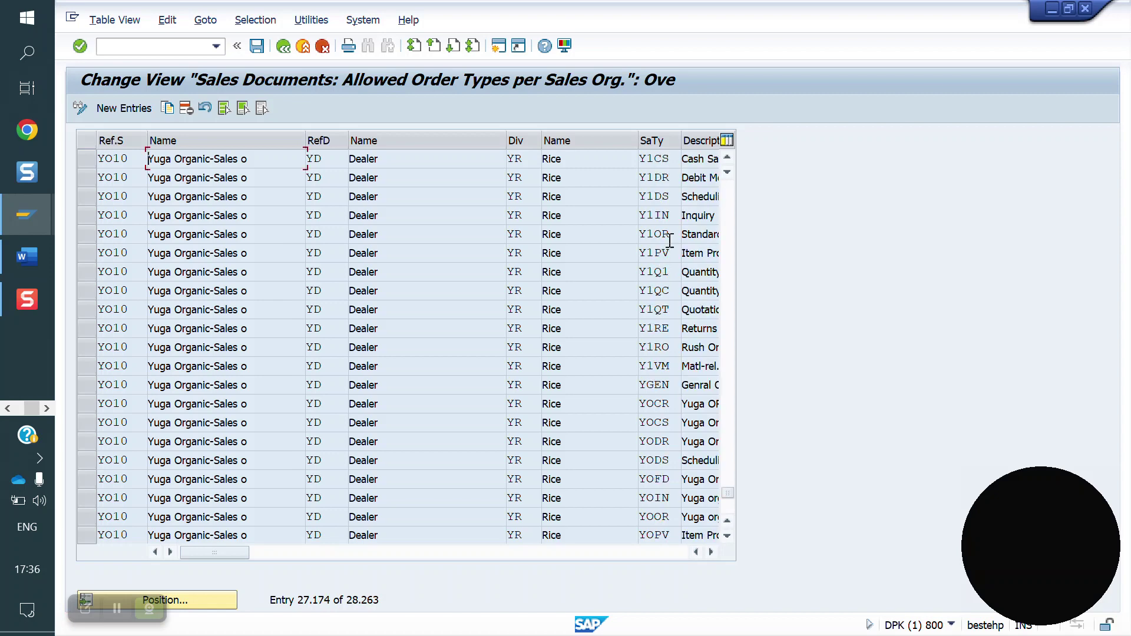
{"action": "left_click", "coordinate": [82, 197]}
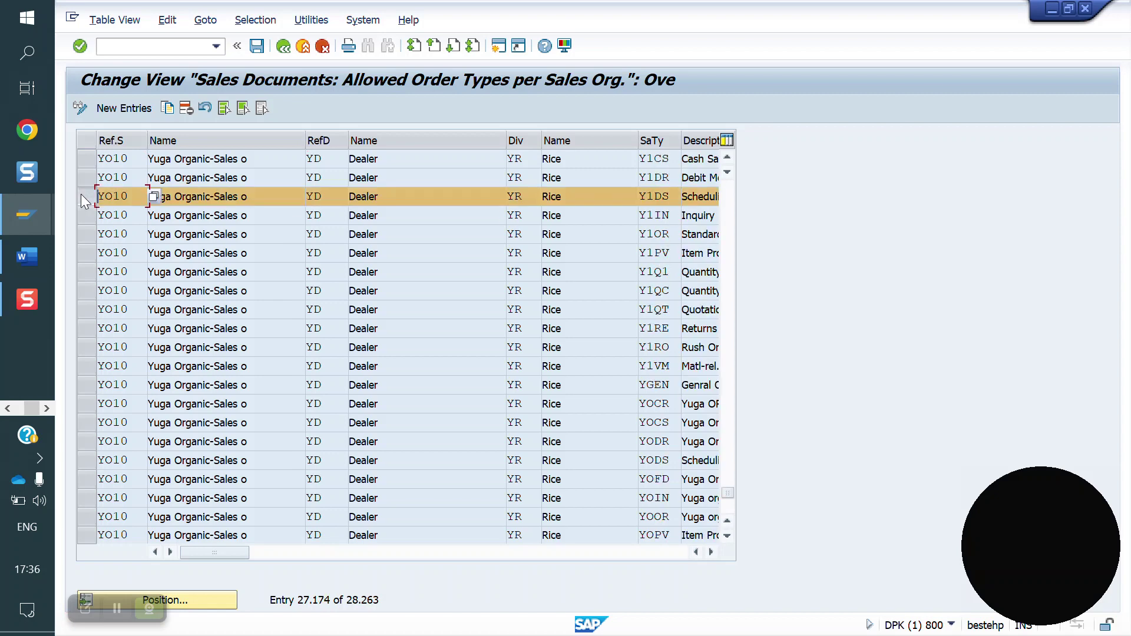
{"action": "left_click", "coordinate": [133, 50]}
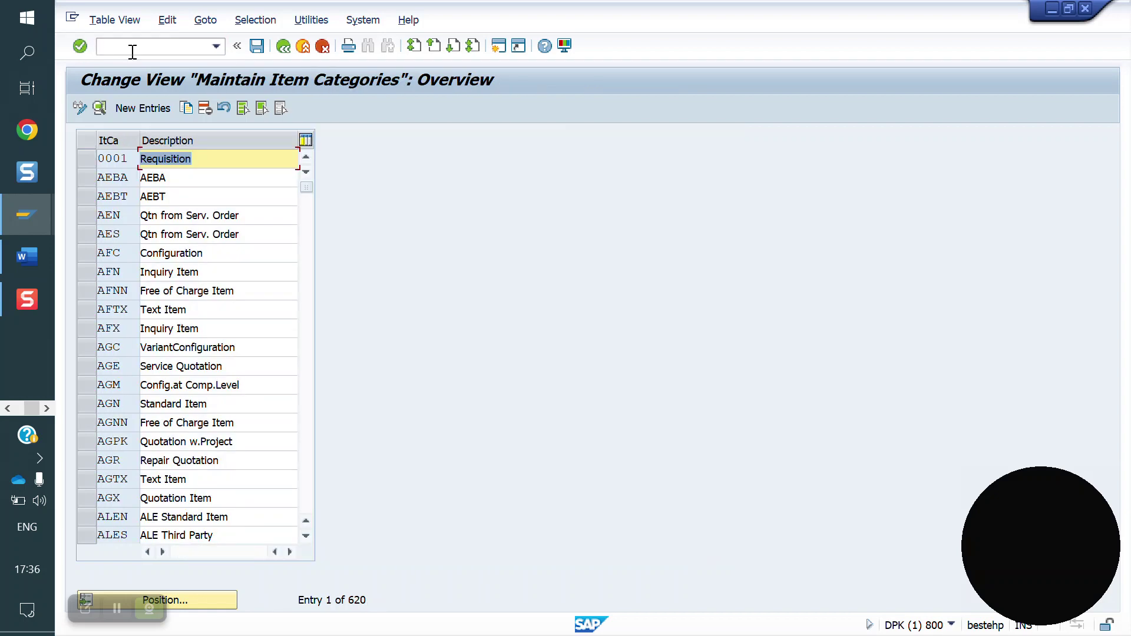
Step: Position the item categories list on LPN and select it
{"action": "left_click", "coordinate": [189, 598]}
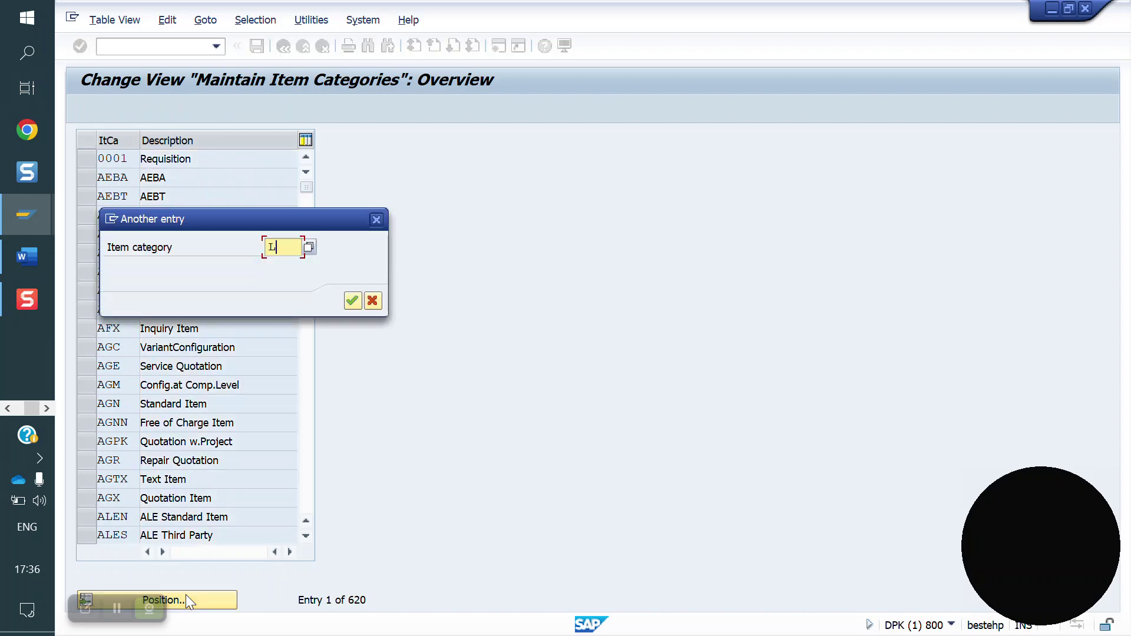
{"action": "type", "text": "LPN"}
{"action": "key", "text": "Return"}
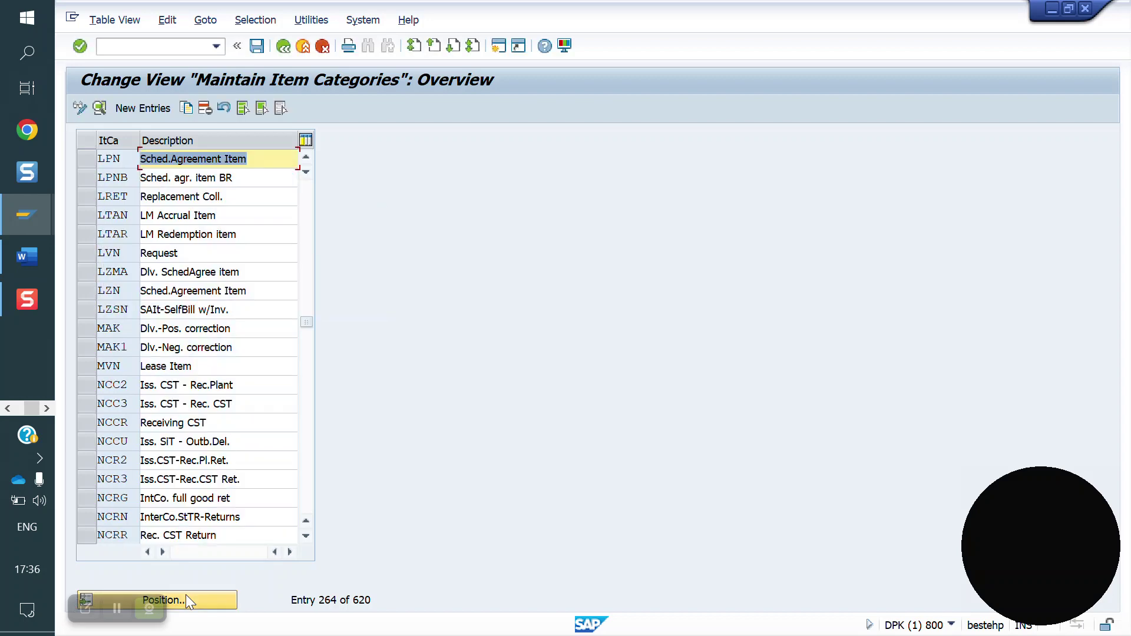
{"action": "left_click", "coordinate": [83, 158]}
Step: Copy LPN as item category Y1DS with copying control and save to the customizing request
{"action": "left_click", "coordinate": [186, 110]}
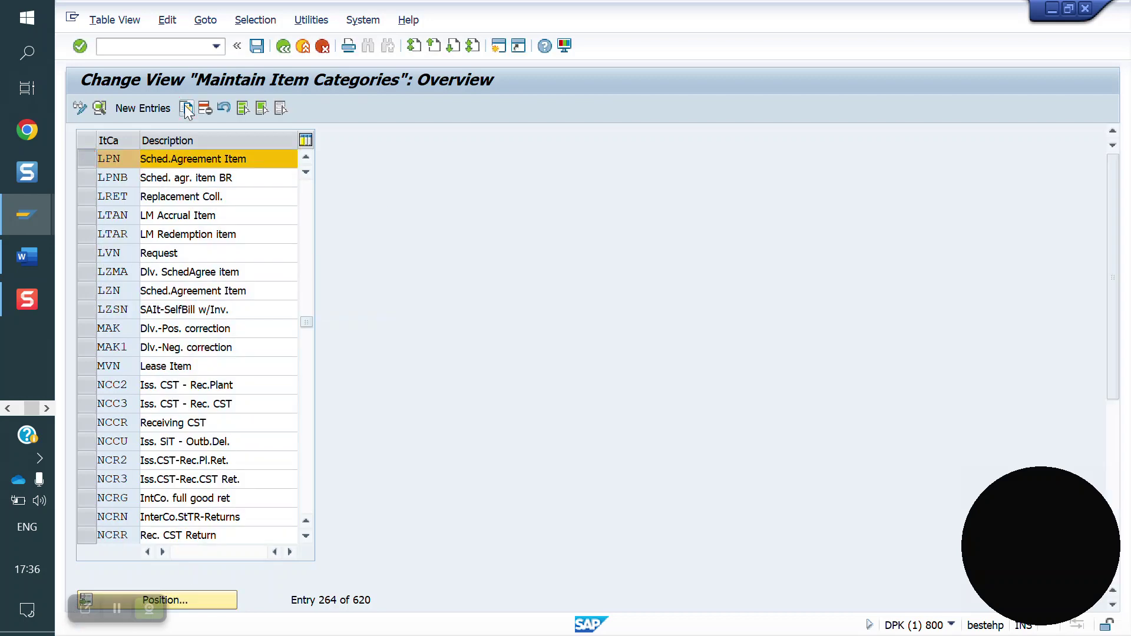
{"action": "type", "text": "Y1Q"}
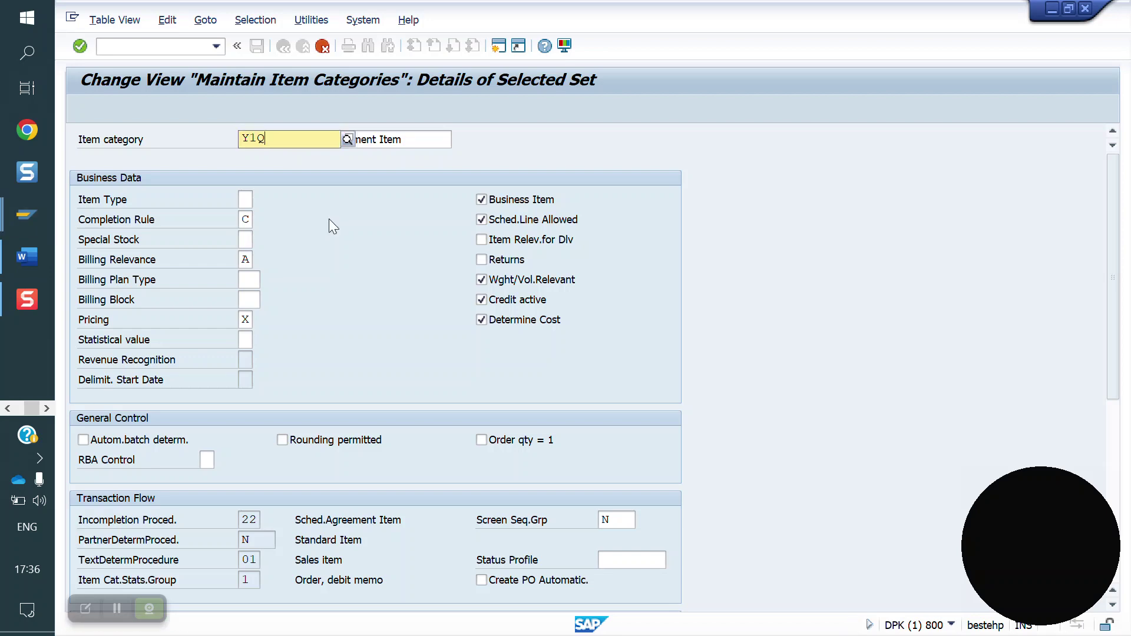
{"action": "key", "text": "BackSpace"}
{"action": "type", "text": "D"}
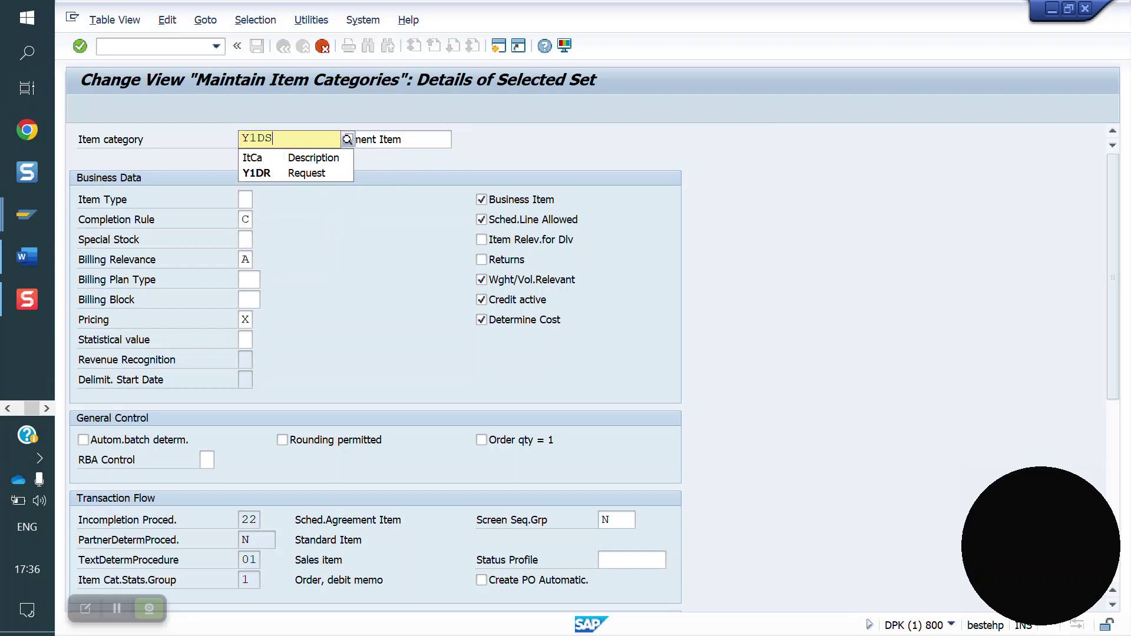
{"action": "type", "text": "S"}
{"action": "key", "text": "Return"}
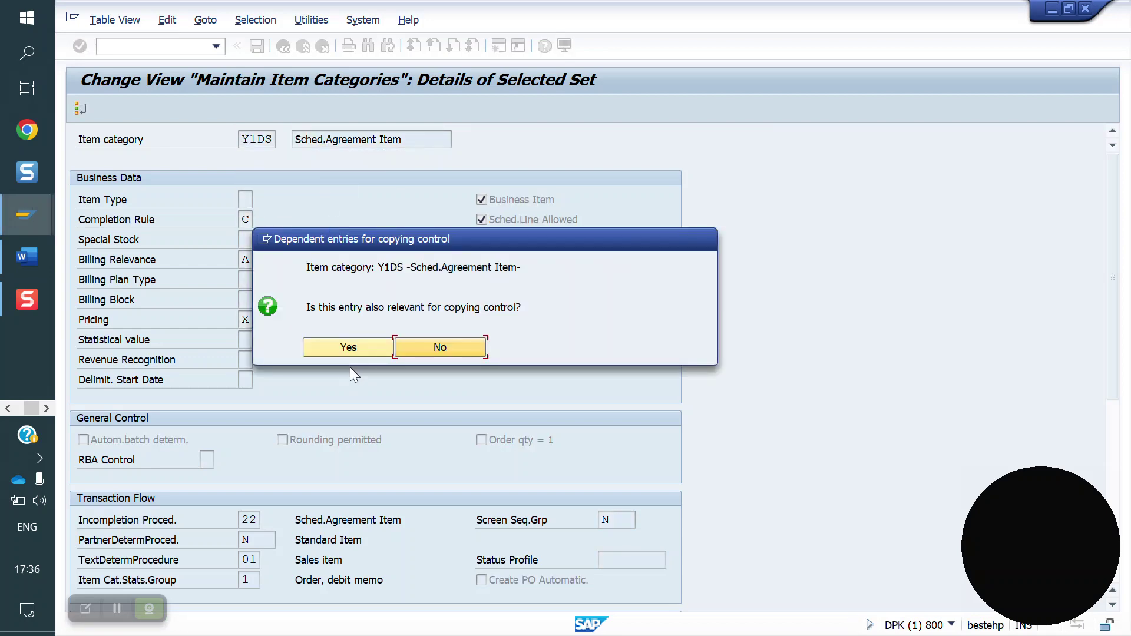
{"action": "left_click", "coordinate": [346, 349]}
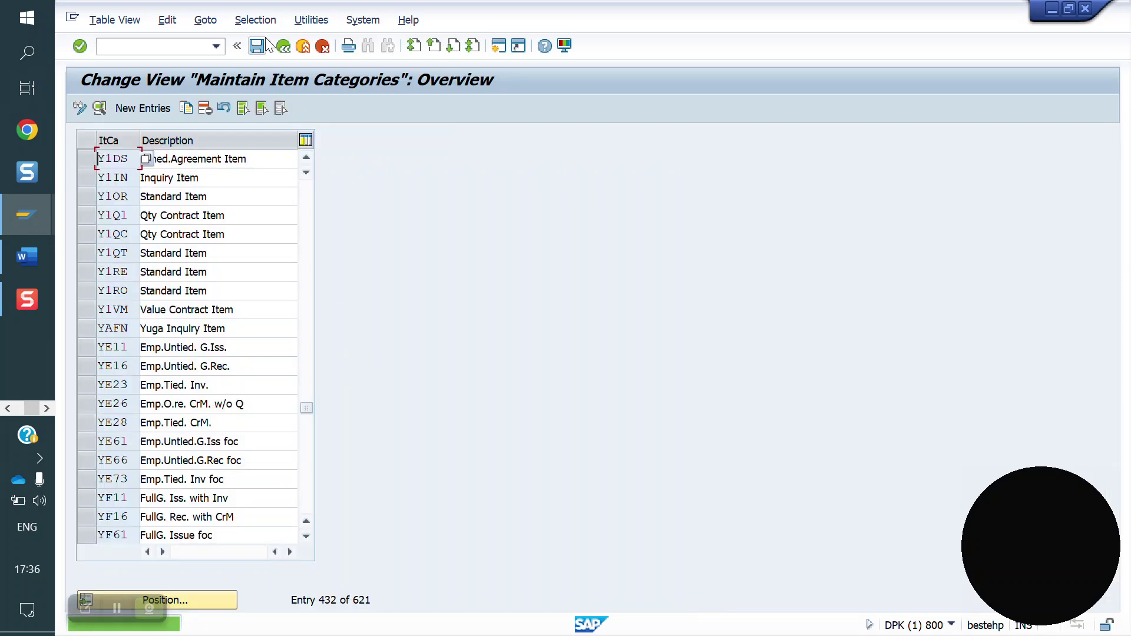
{"action": "left_click", "coordinate": [257, 46]}
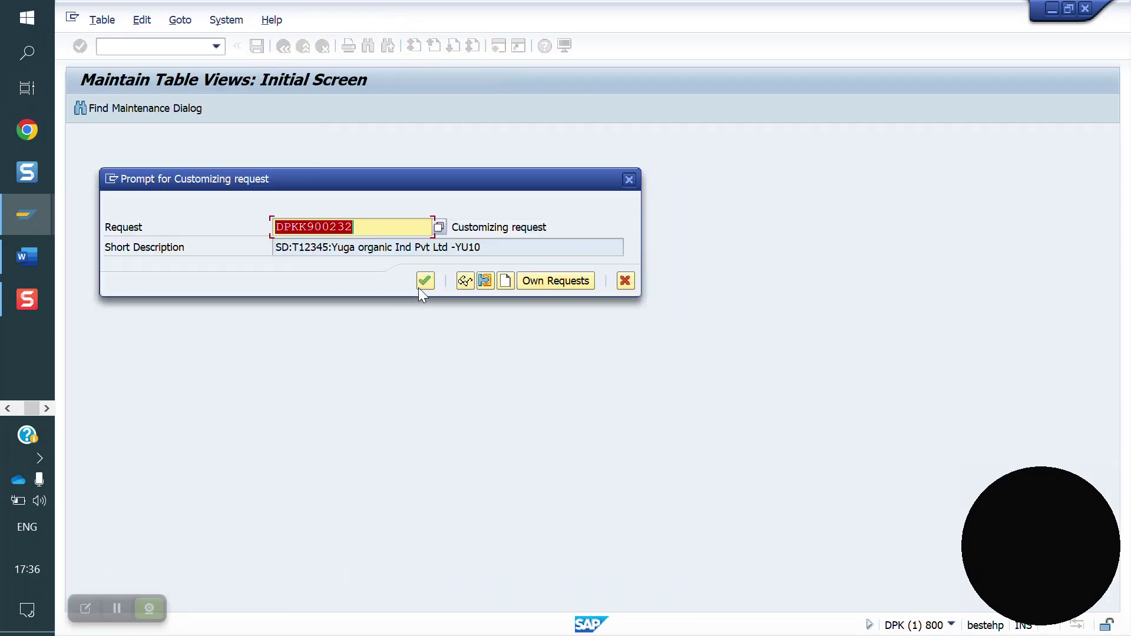
{"action": "left_click", "coordinate": [422, 281]}
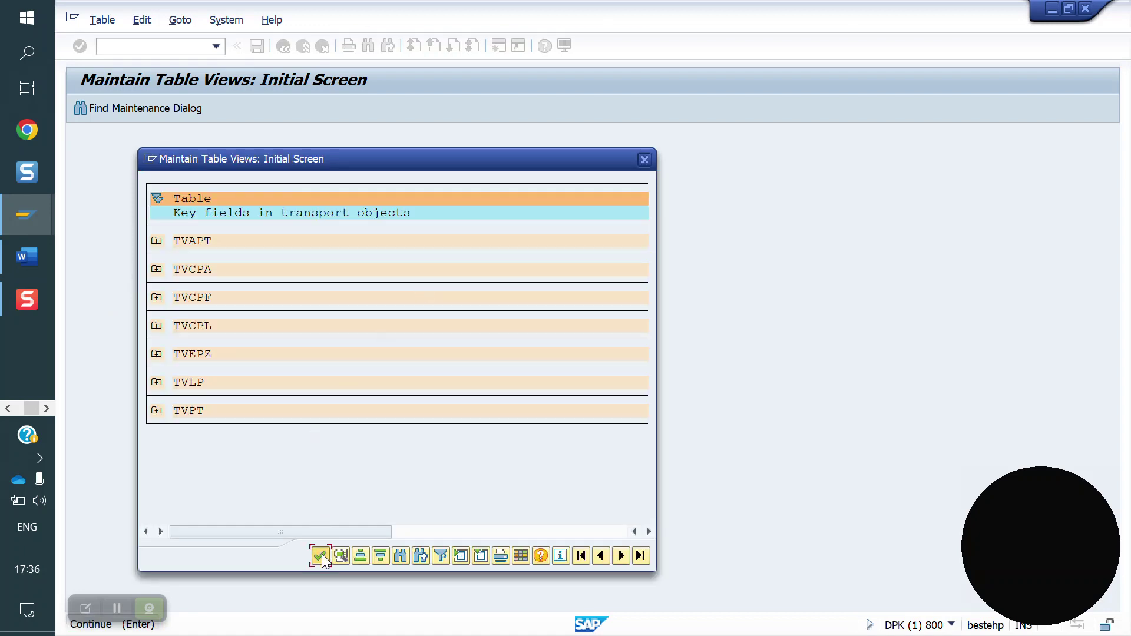
{"action": "left_click", "coordinate": [323, 558]}
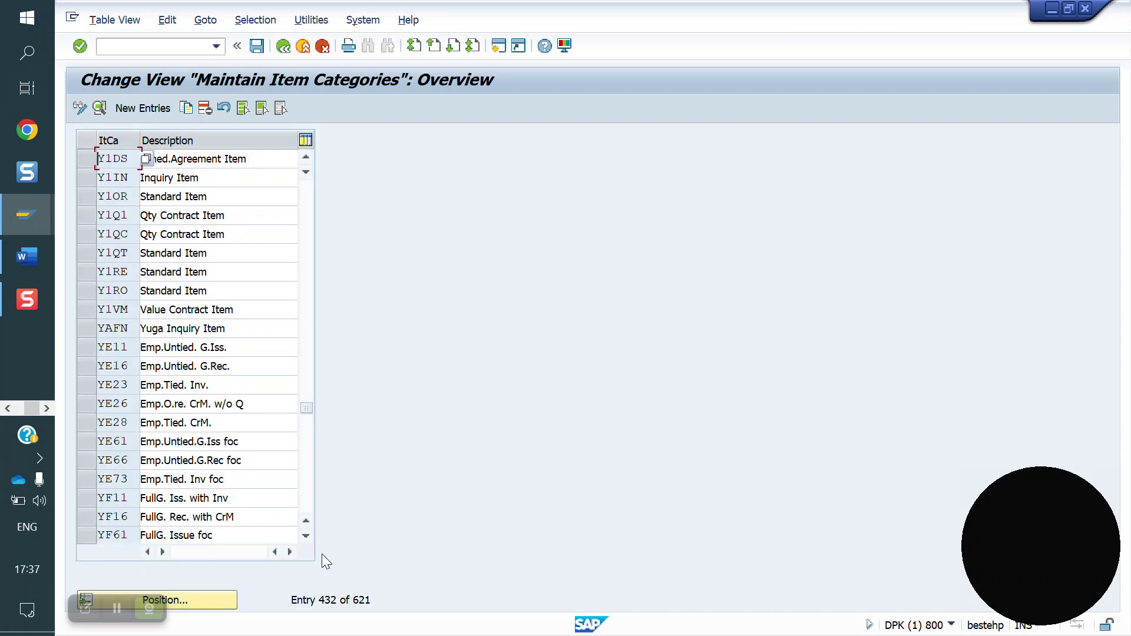
Step: Change the default item category for Y1DS / NORM from LPN to Y1DS and save
{"action": "left_click", "coordinate": [157, 47]}
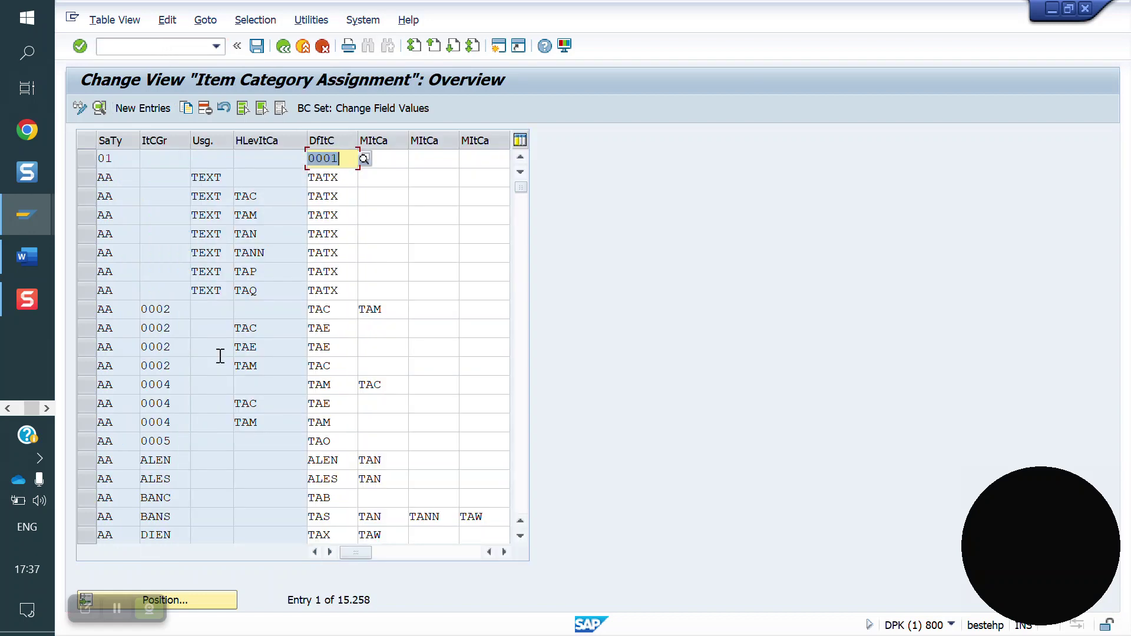
{"action": "left_click", "coordinate": [199, 598]}
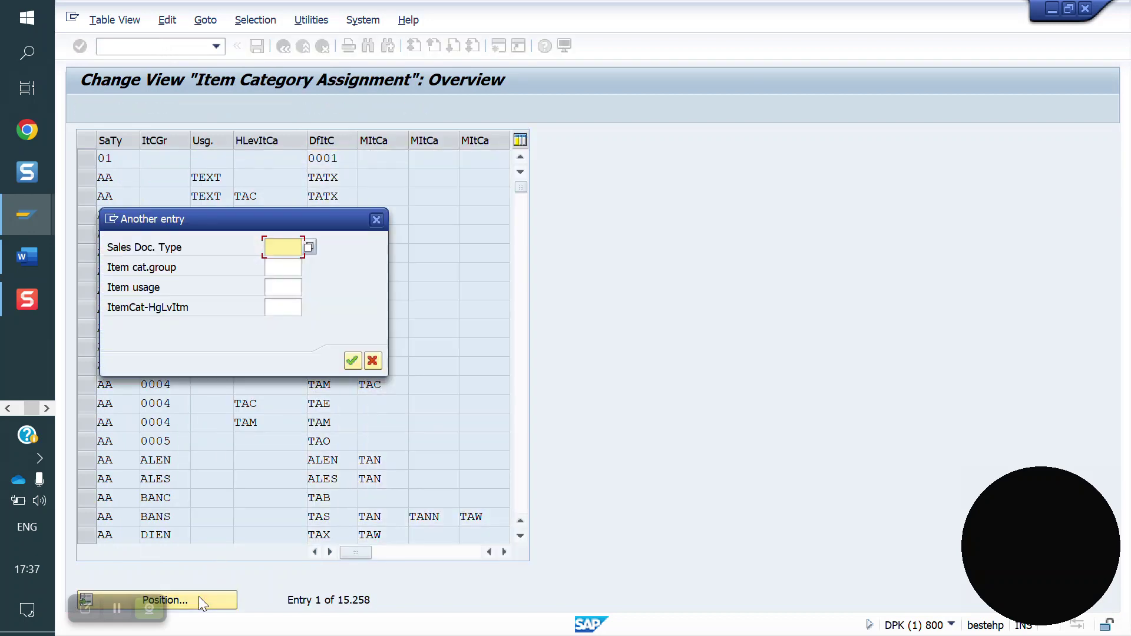
{"action": "type", "text": "Y"}
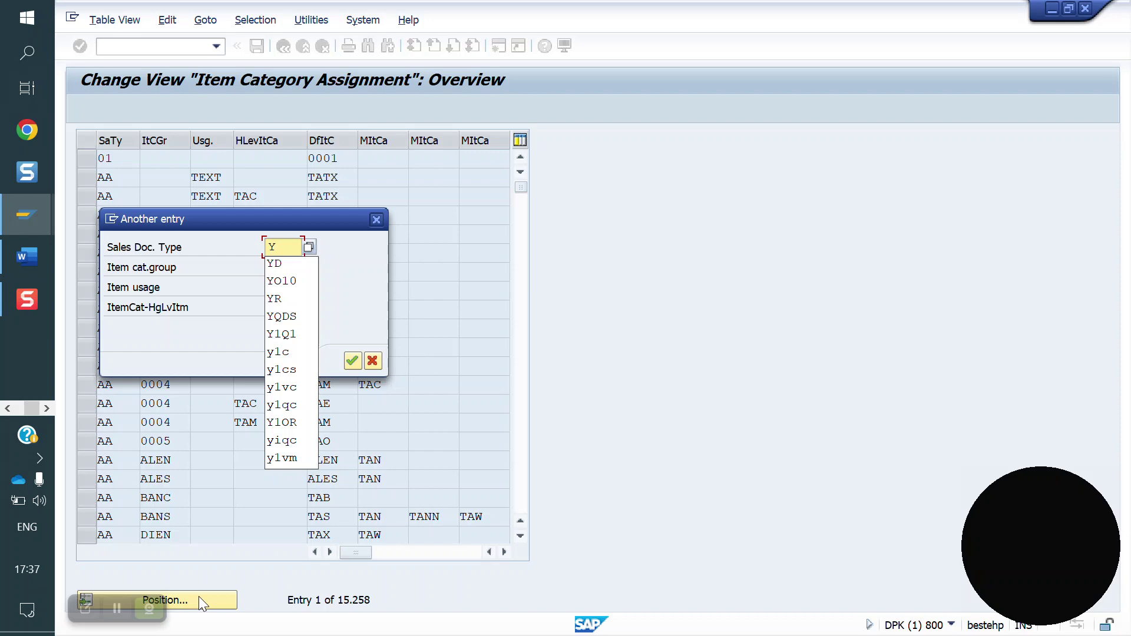
{"action": "type", "text": "1DS"}
{"action": "key", "text": "Tab"}
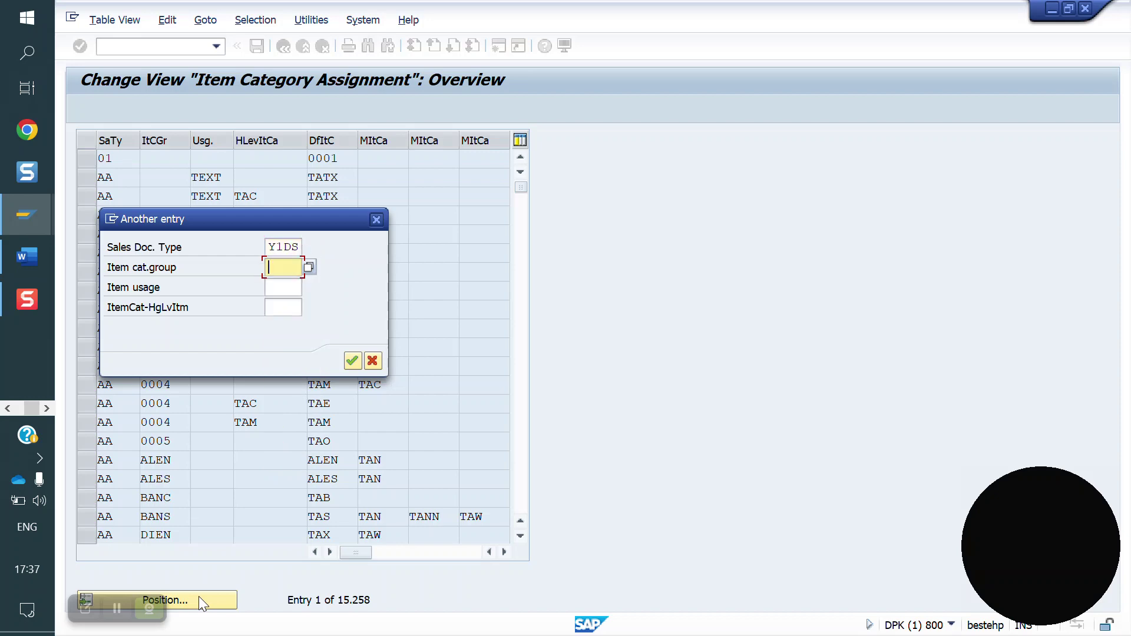
{"action": "type", "text": "NORM"}
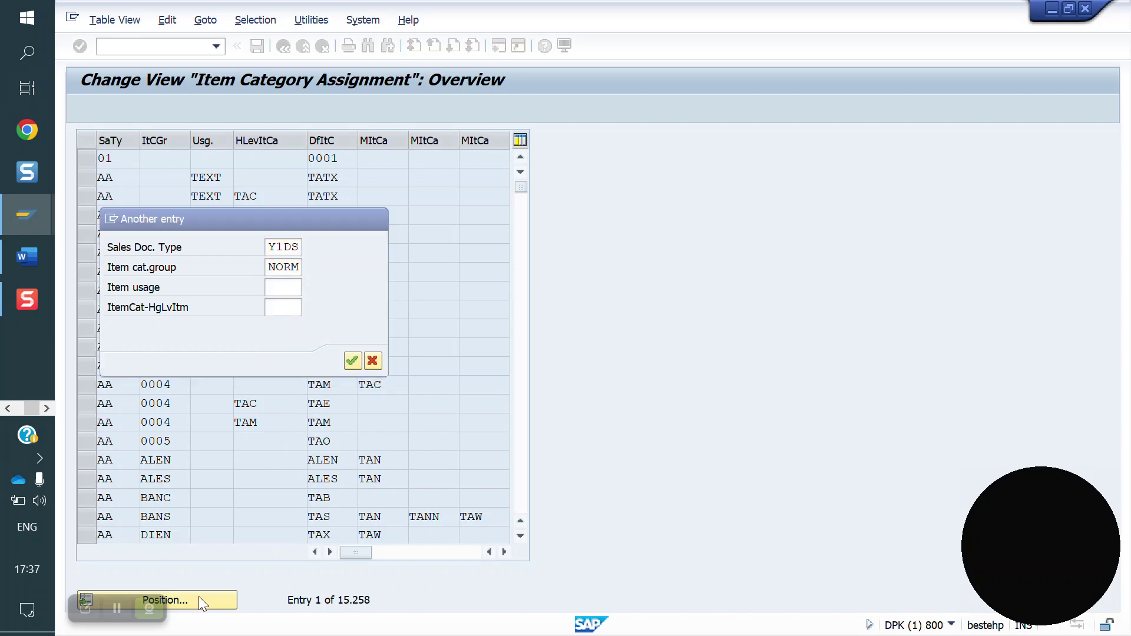
{"action": "key", "text": "Return"}
{"action": "key", "text": "BackSpace"}
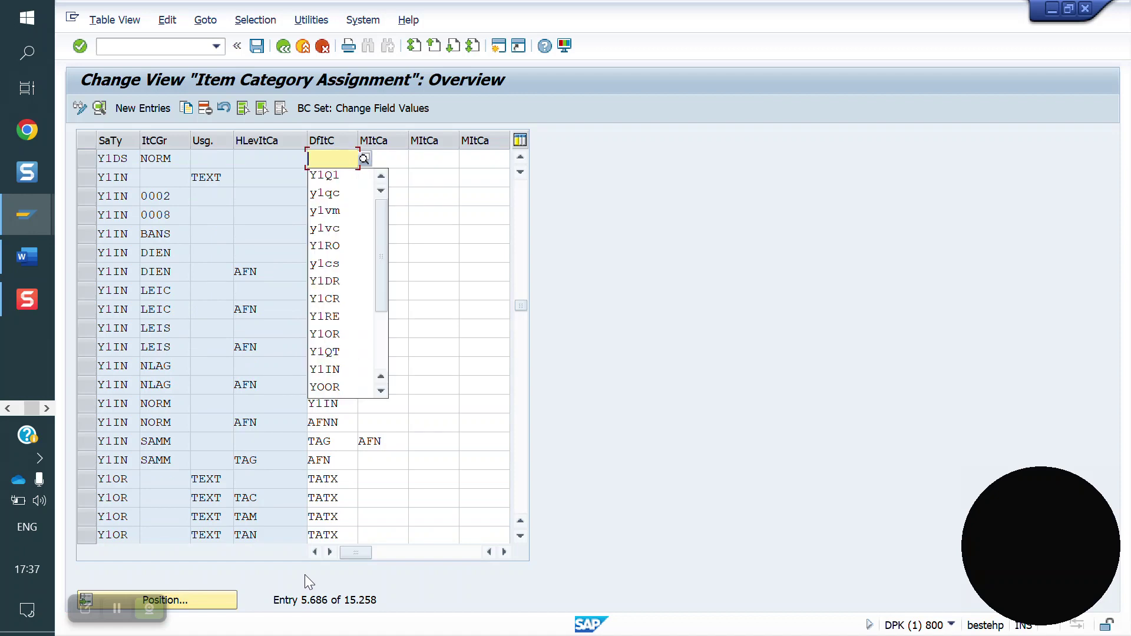
{"action": "type", "text": "Y1"}
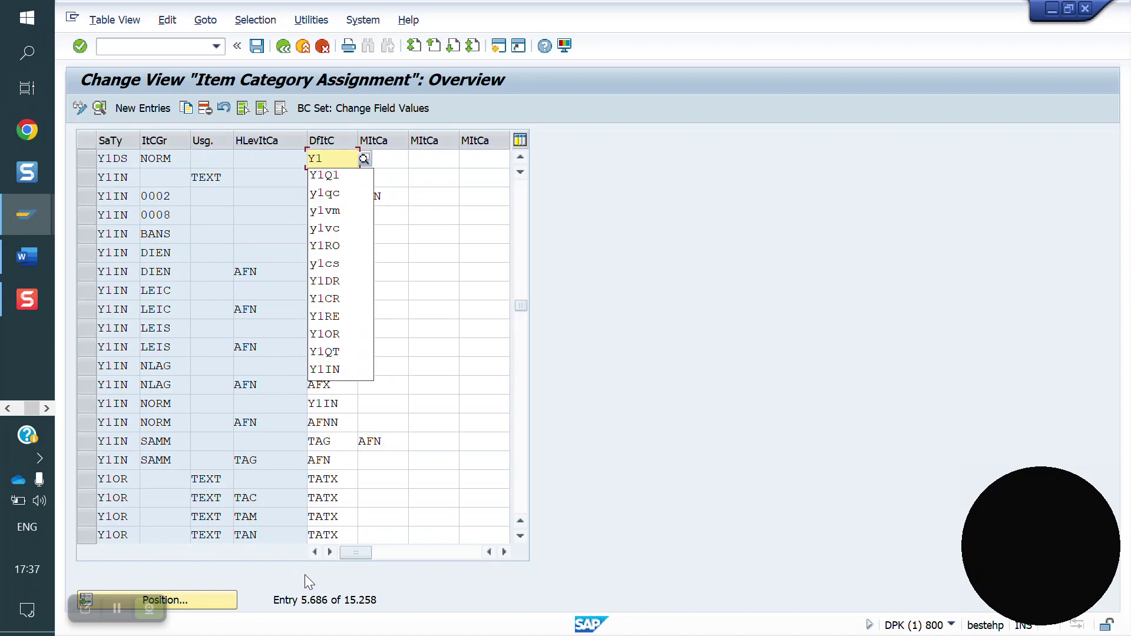
{"action": "type", "text": "DS"}
{"action": "key", "text": "Return"}
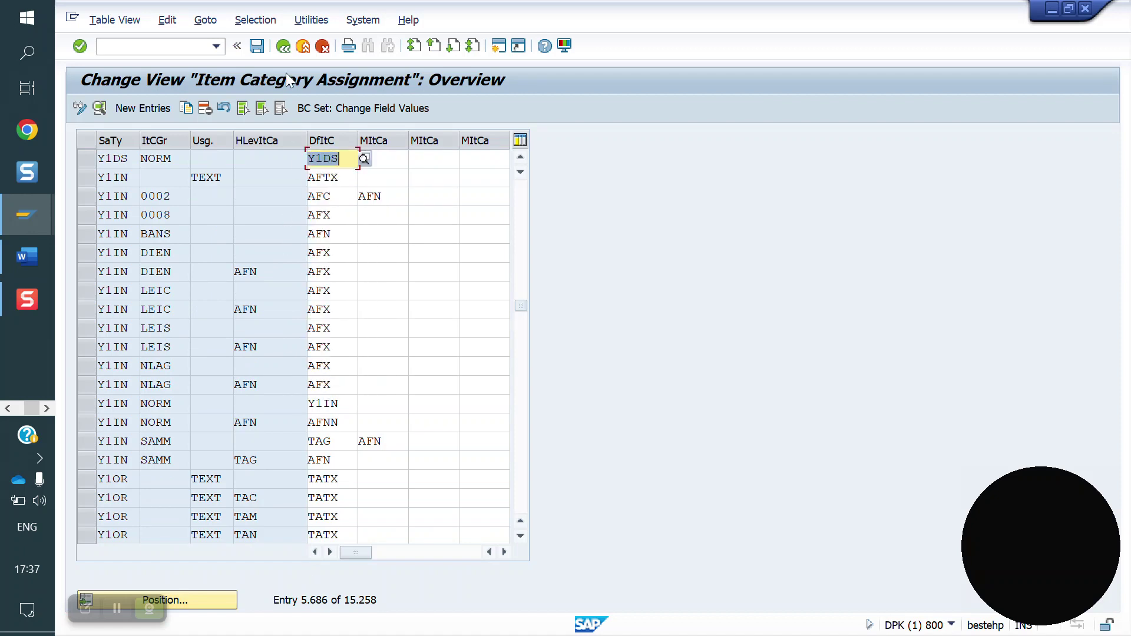
{"action": "left_click", "coordinate": [257, 47]}
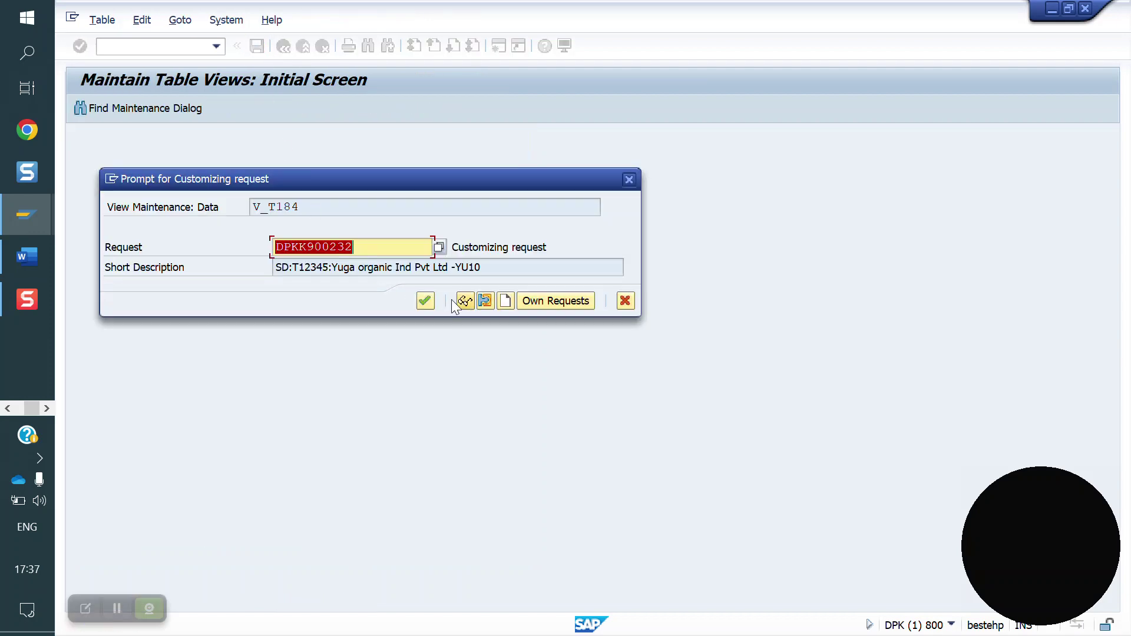
{"action": "left_click", "coordinate": [432, 302]}
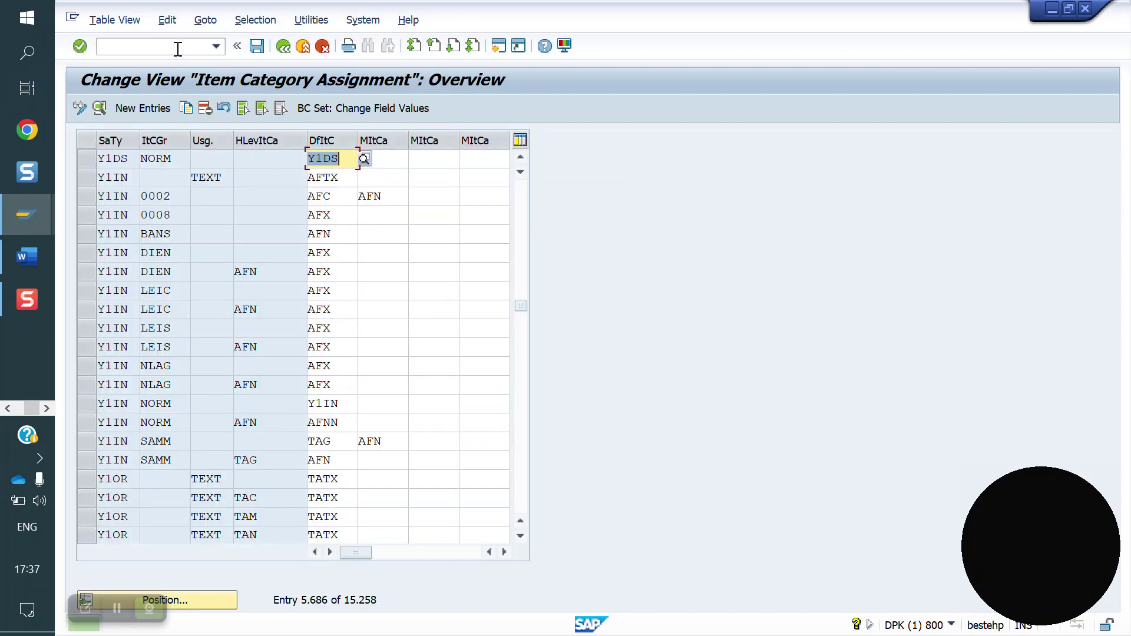
{"action": "left_click", "coordinate": [149, 49]}
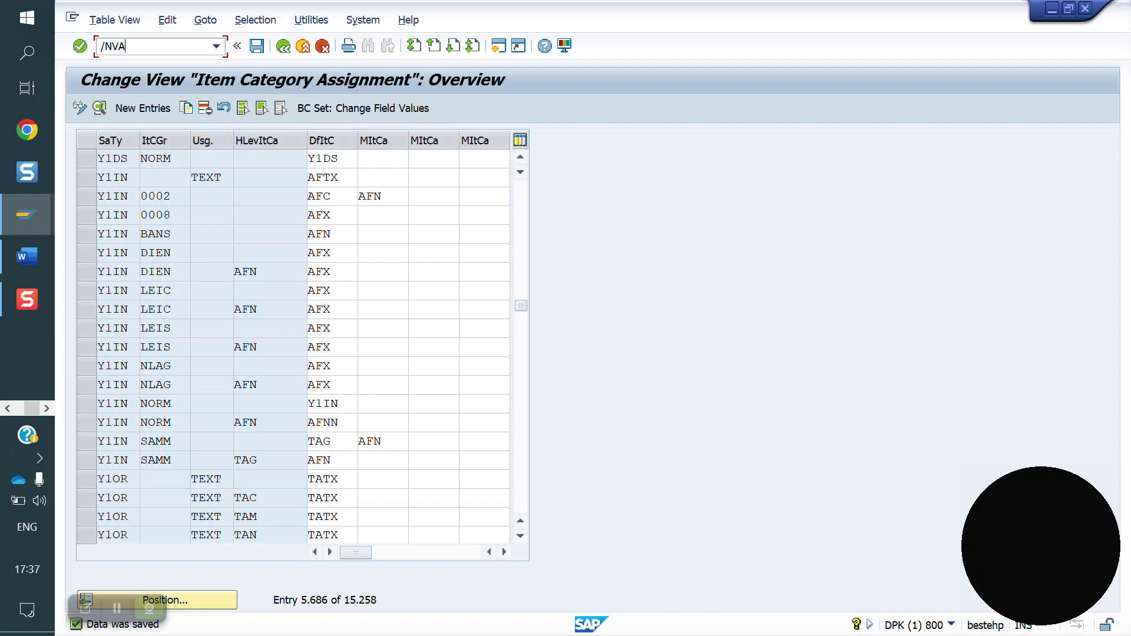
Step: Start a Y1DS scheduling agreement with the sold-to party, valid 23.03.2023 to 29.03.2024
{"action": "type", "text": "/NVA31"}
{"action": "key", "text": "Return"}
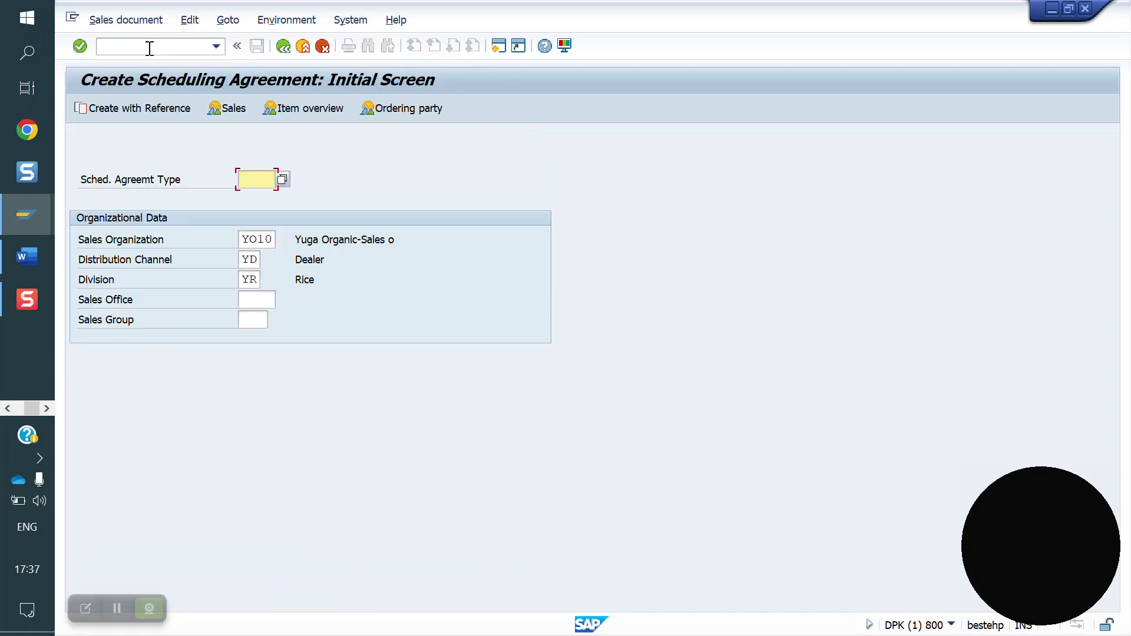
{"action": "type", "text": "Y1DS"}
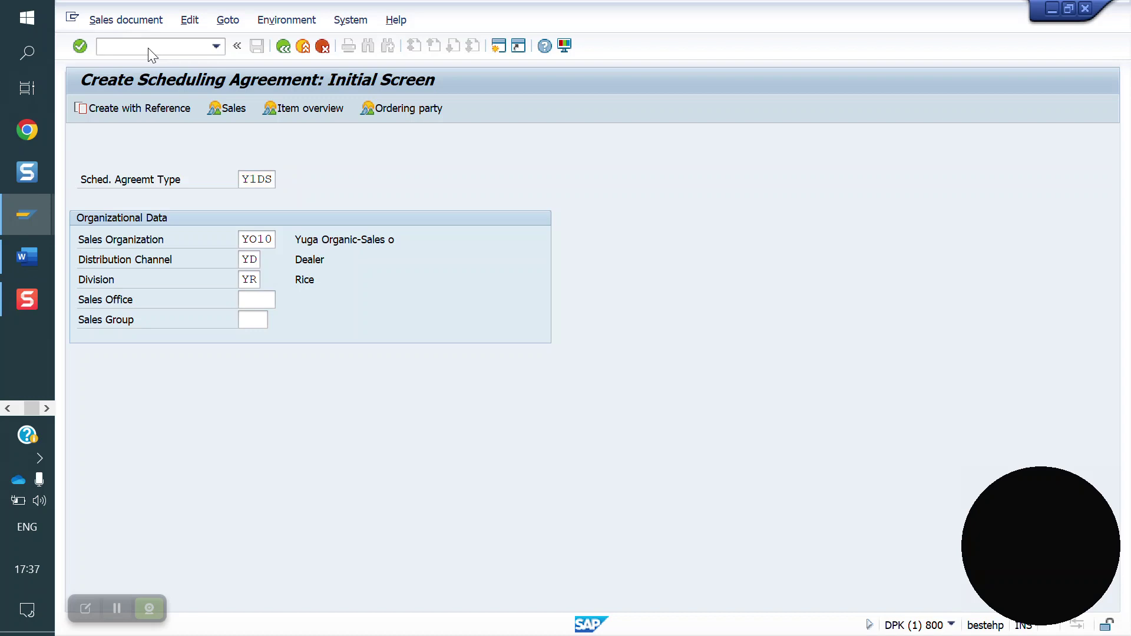
{"action": "key", "text": "Return"}
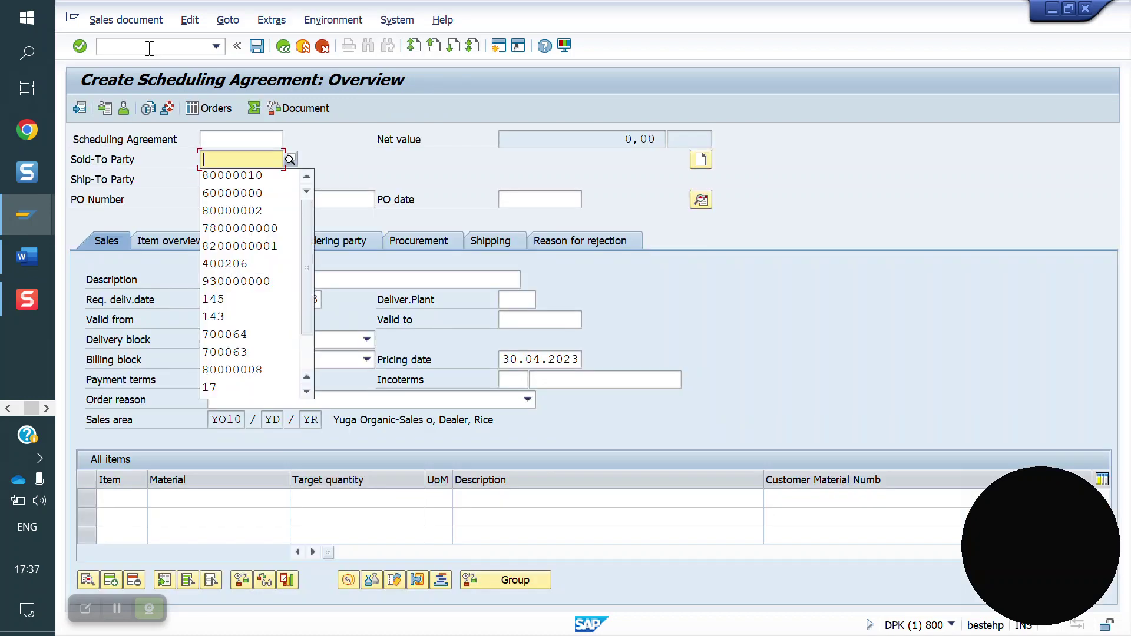
{"action": "key", "text": "Down"}
{"action": "key", "text": "Return"}
{"action": "key", "text": "Return"}
{"action": "key", "text": "Down"}
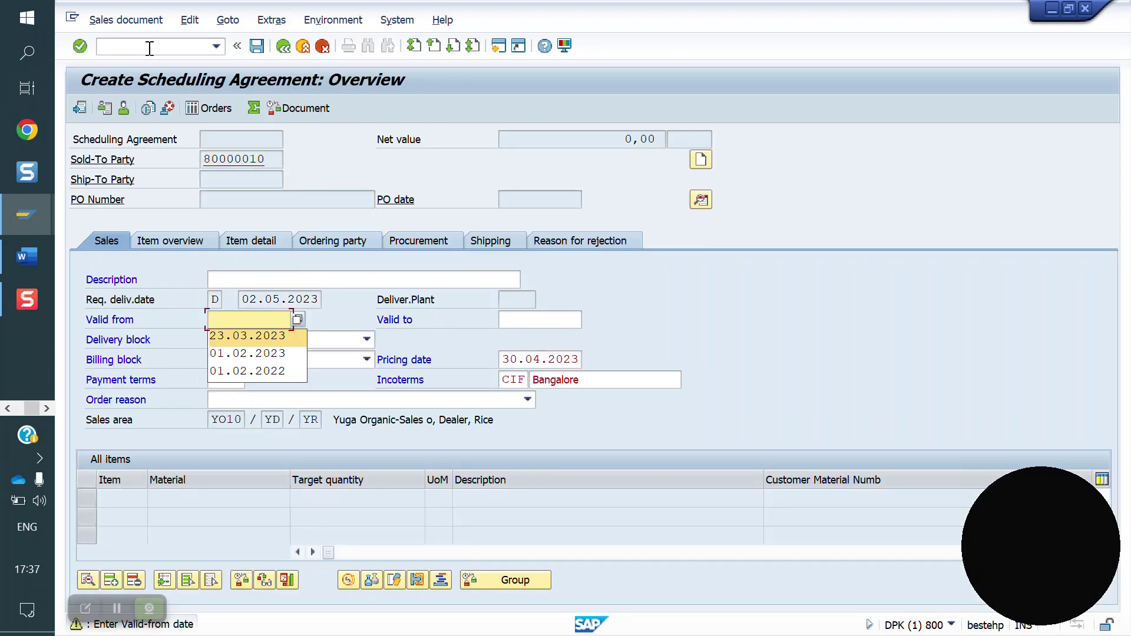
{"action": "key", "text": "Return"}
{"action": "key", "text": "Return"}
{"action": "key", "text": "Down"}
{"action": "key", "text": "Down"}
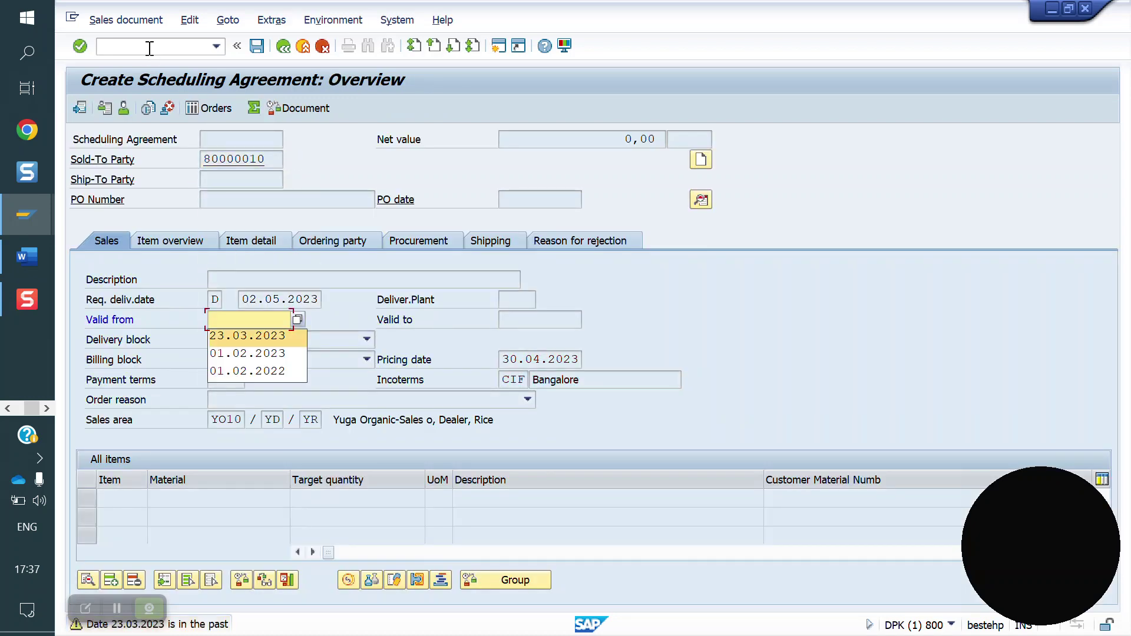
{"action": "key", "text": "Return"}
{"action": "key", "text": "Tab"}
{"action": "key", "text": "Down"}
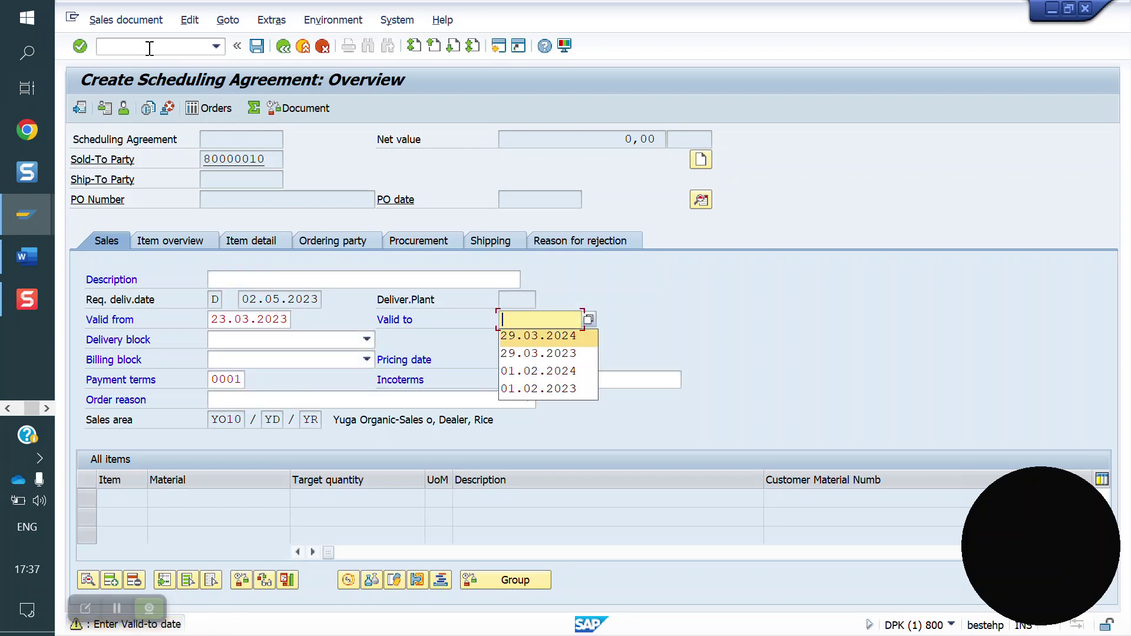
{"action": "key", "text": "Return"}
{"action": "key", "text": "Return"}
Step: Add materials 50065599, 50065562, 50065639 with target quantities 10 EA, 9 EA and 5 KG
{"action": "key", "text": "Down"}
{"action": "key", "text": "Down"}
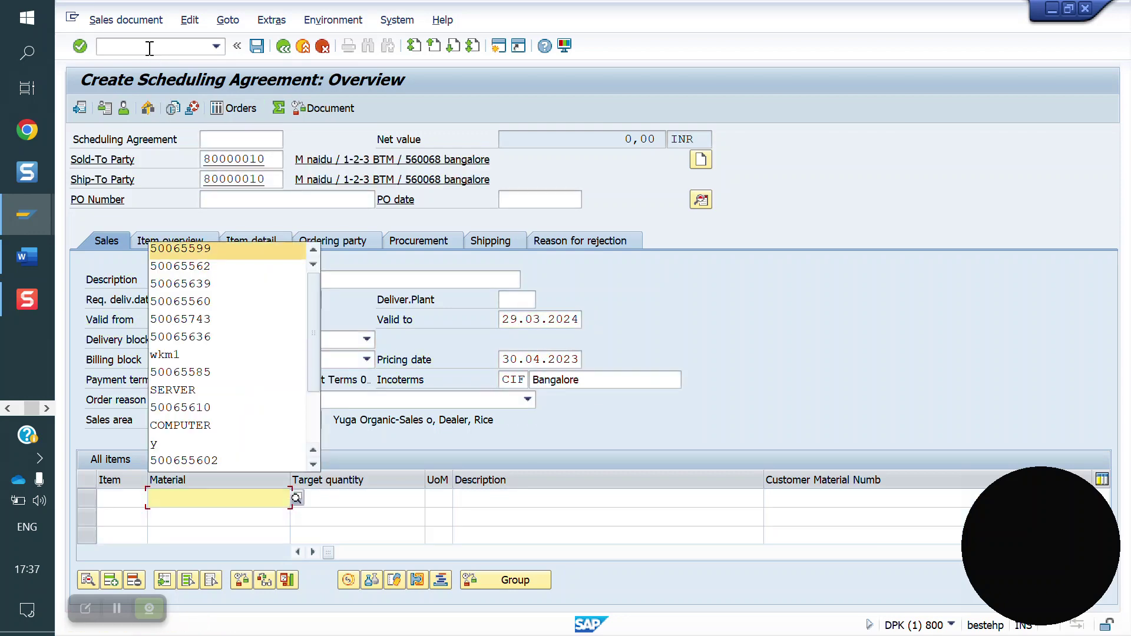
{"action": "key", "text": "Return"}
{"action": "key", "text": "Down"}
{"action": "key", "text": "Down"}
{"action": "key", "text": "Down"}
{"action": "key", "text": "Down"}
{"action": "key", "text": "Return"}
{"action": "key", "text": "Down"}
{"action": "key", "text": "Down"}
{"action": "key", "text": "Down"}
{"action": "key", "text": "Down"}
{"action": "key", "text": "Down"}
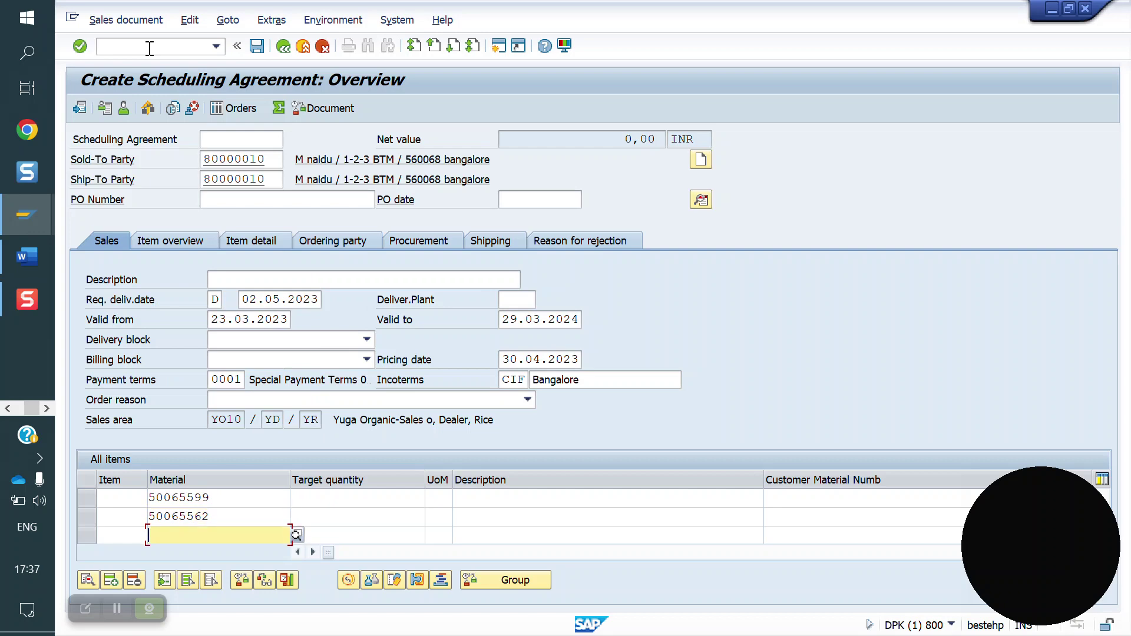
{"action": "key", "text": "Return"}
{"action": "key", "text": "Return"}
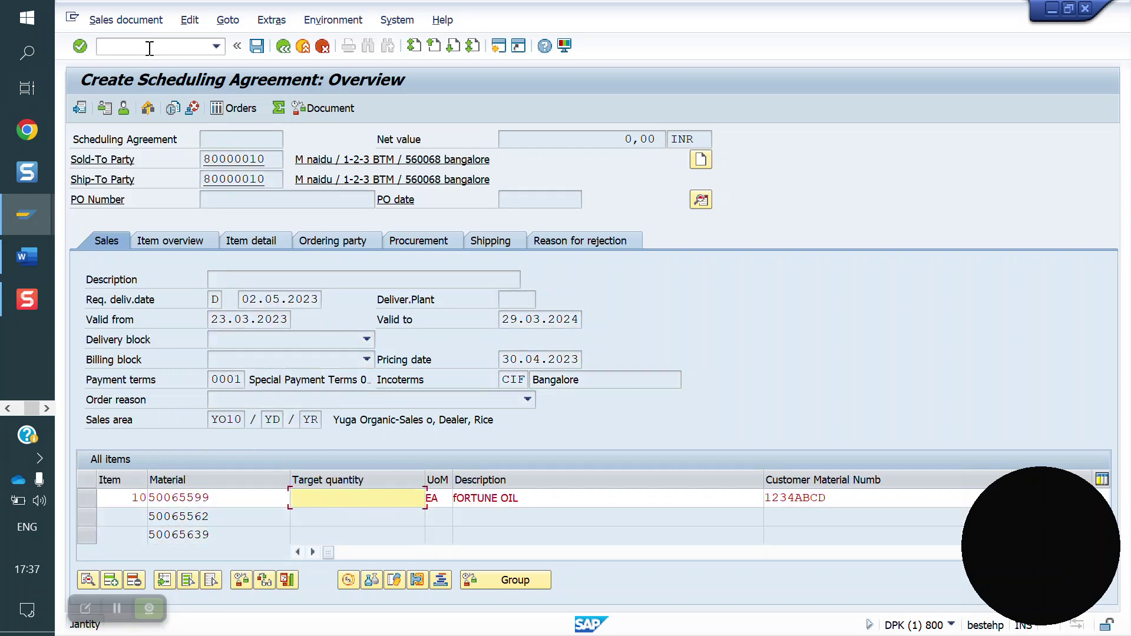
{"action": "key", "text": "Return"}
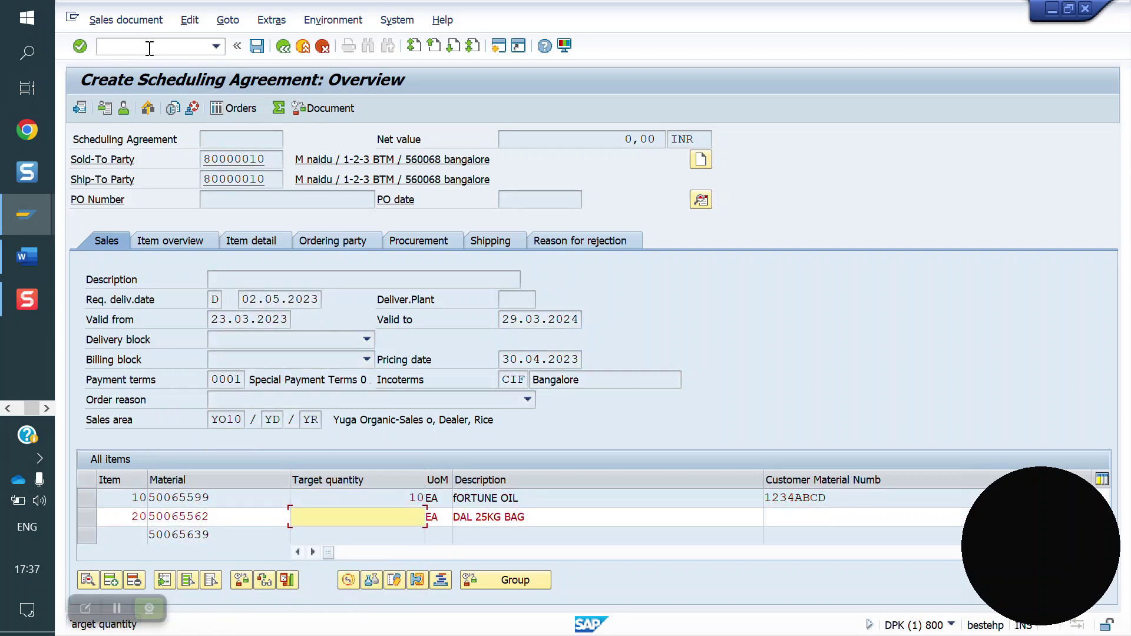
{"action": "type", "text": "9"}
{"action": "key", "text": "Return"}
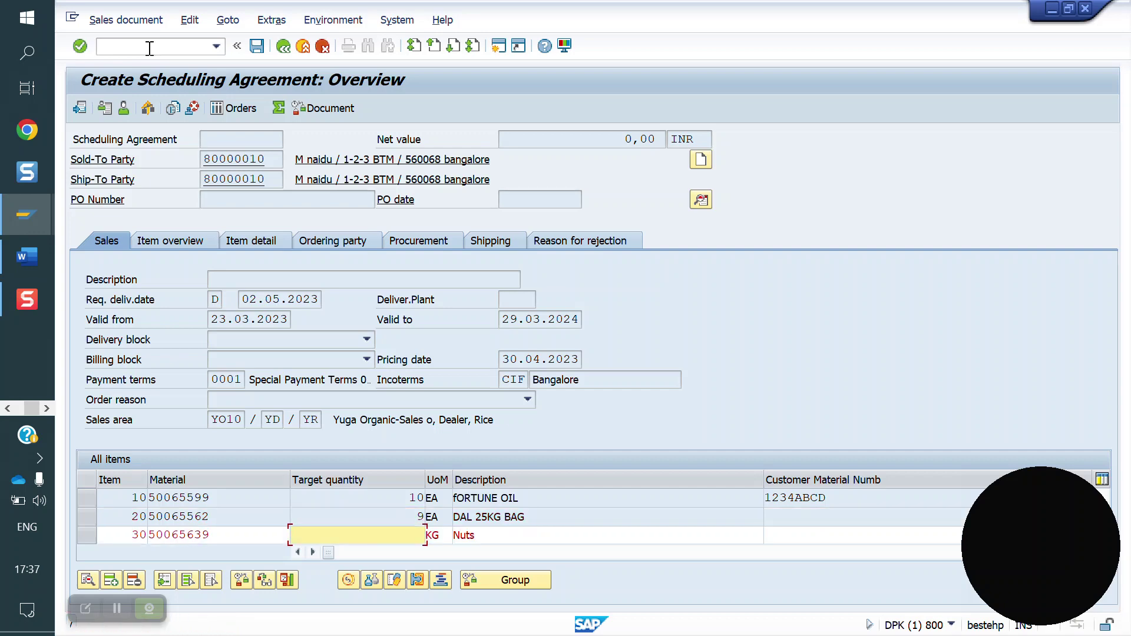
{"action": "type", "text": "5"}
{"action": "key", "text": "Return"}
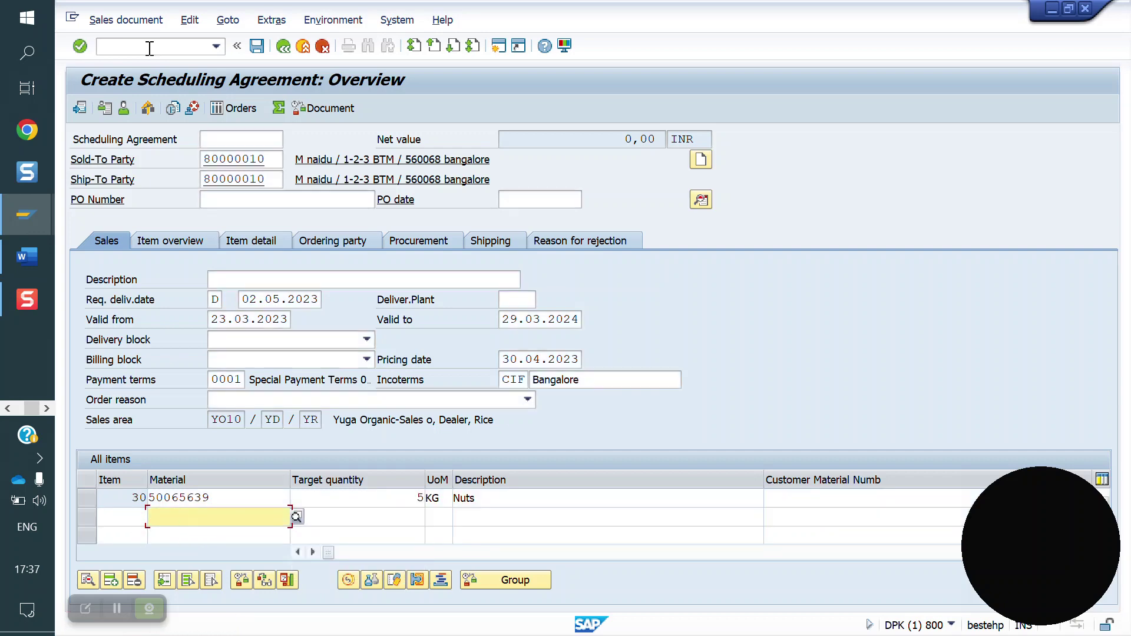
{"action": "scroll", "coordinate": [235, 508], "scroll_direction": "up", "scroll_amount": 1}
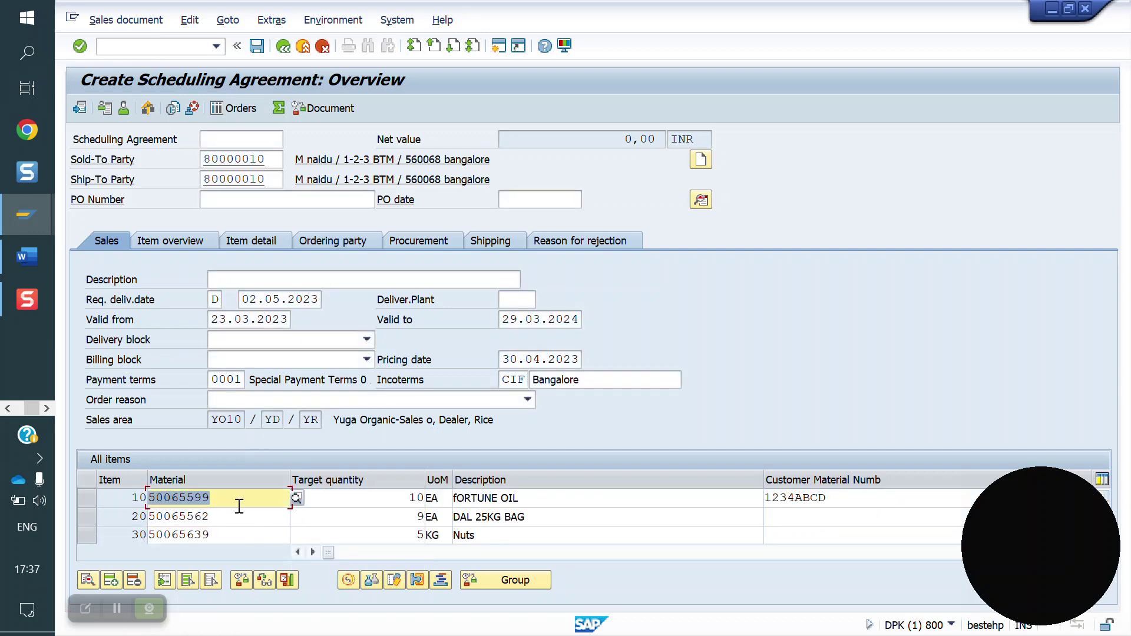
Step: Enter item 10's first schedule line: 4 EA on 02.05.2023
{"action": "double_click", "coordinate": [251, 497]}
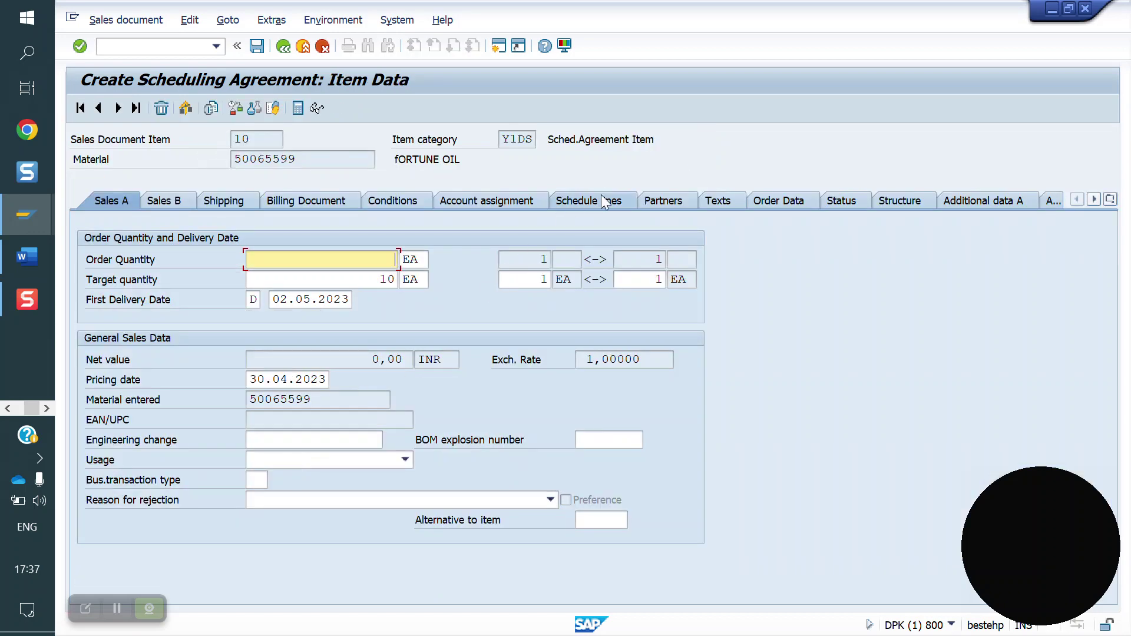
{"action": "left_click", "coordinate": [605, 203]}
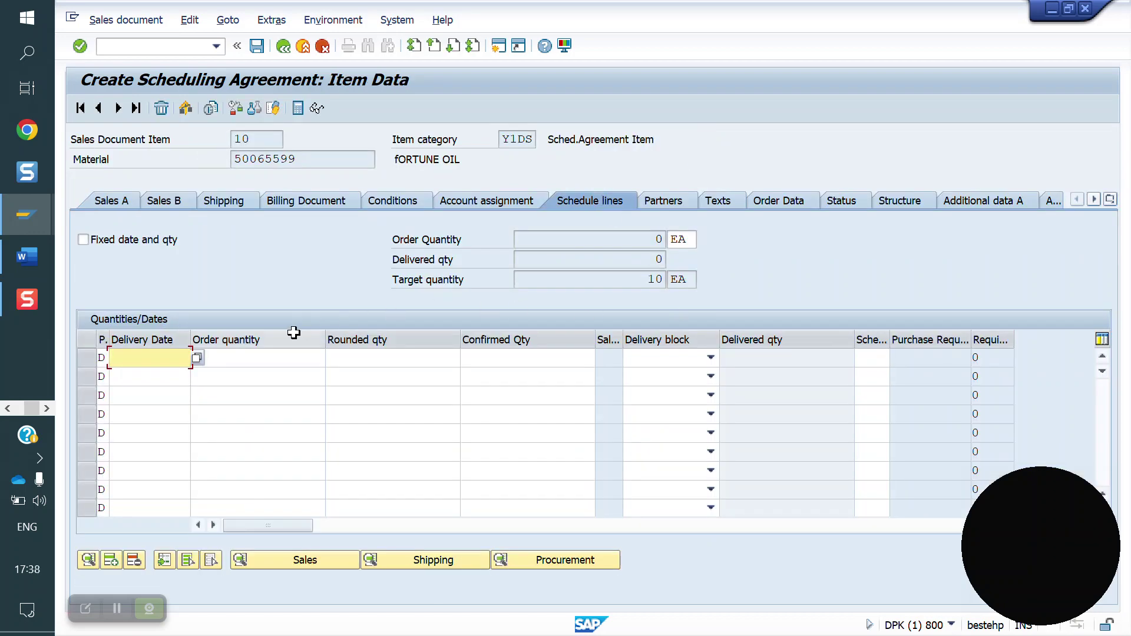
{"action": "left_click", "coordinate": [174, 360]}
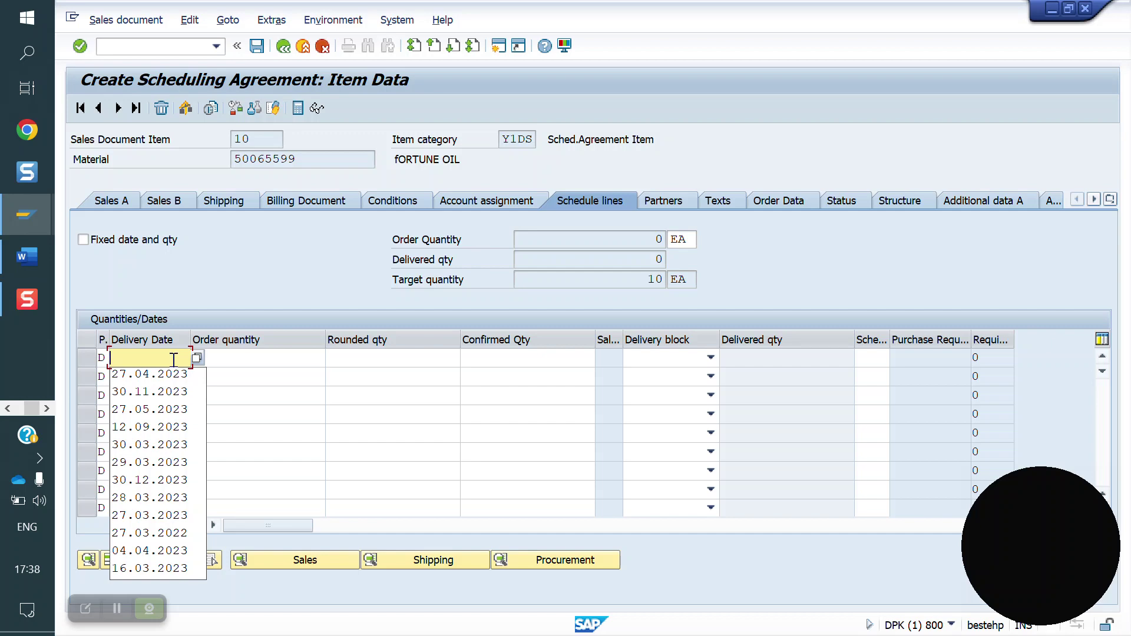
{"action": "type", "text": "02.05.2023"}
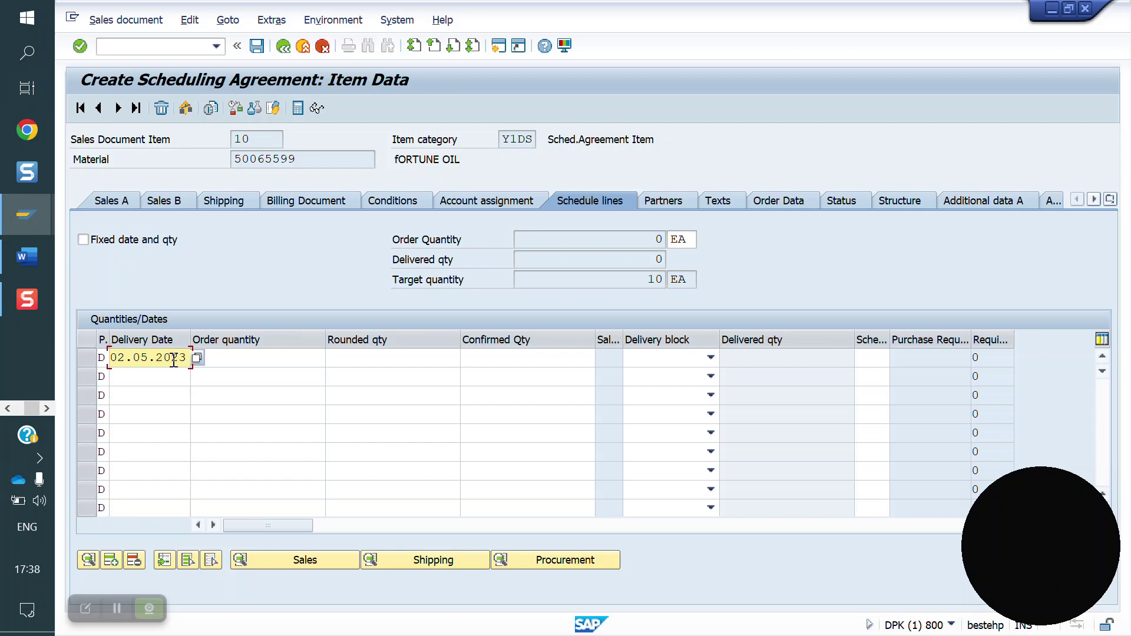
{"action": "left_click", "coordinate": [285, 360]}
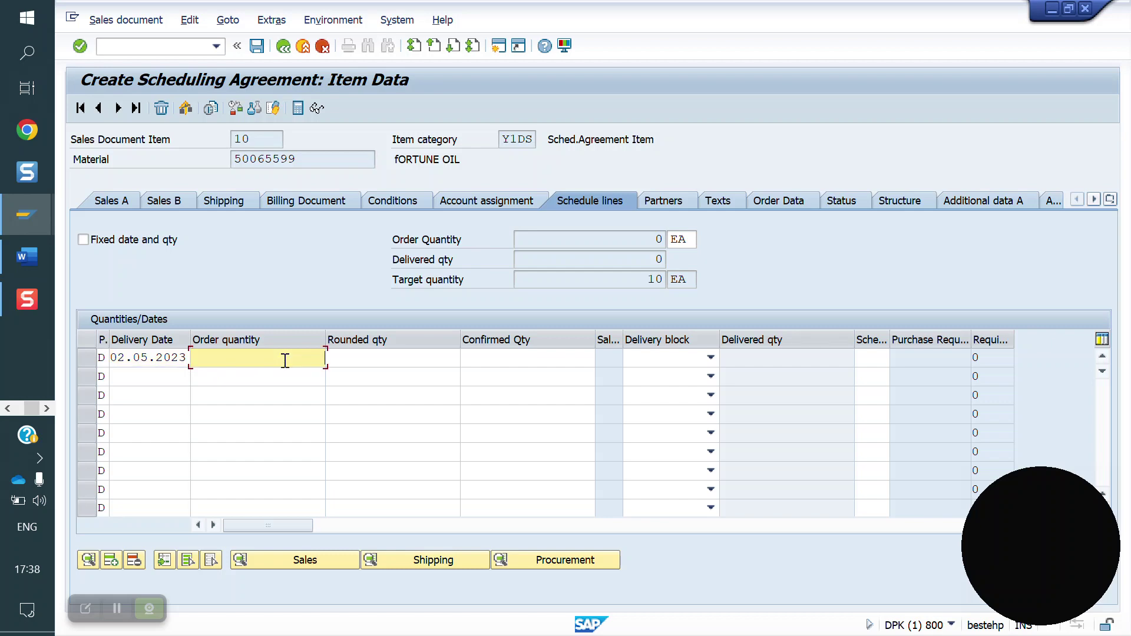
{"action": "type", "text": "4"}
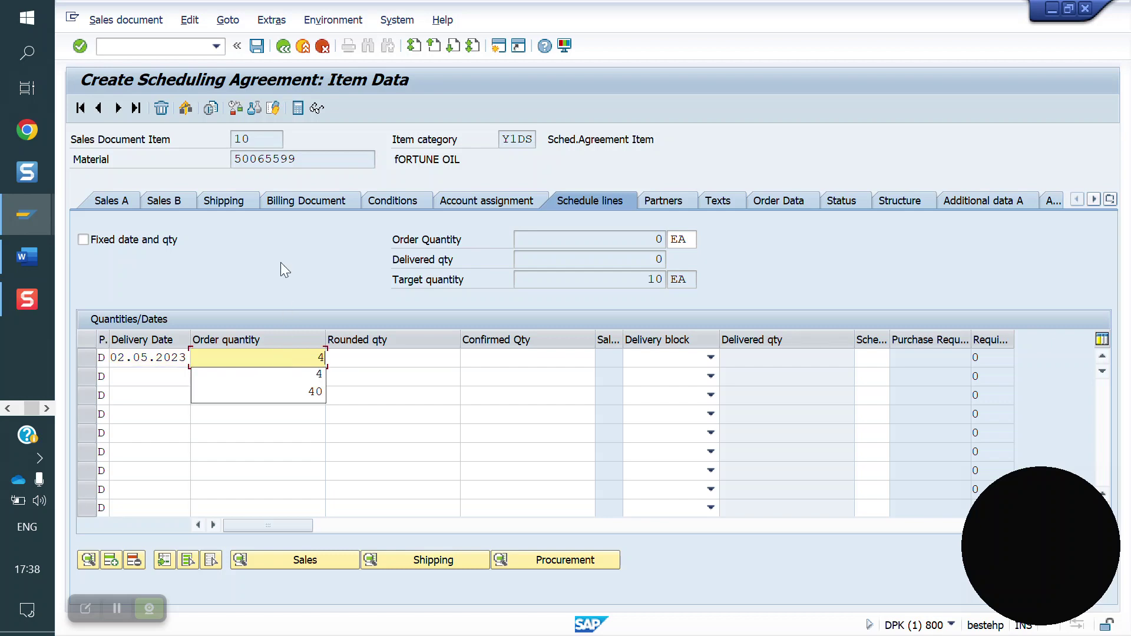
{"action": "double_click", "coordinate": [311, 160]}
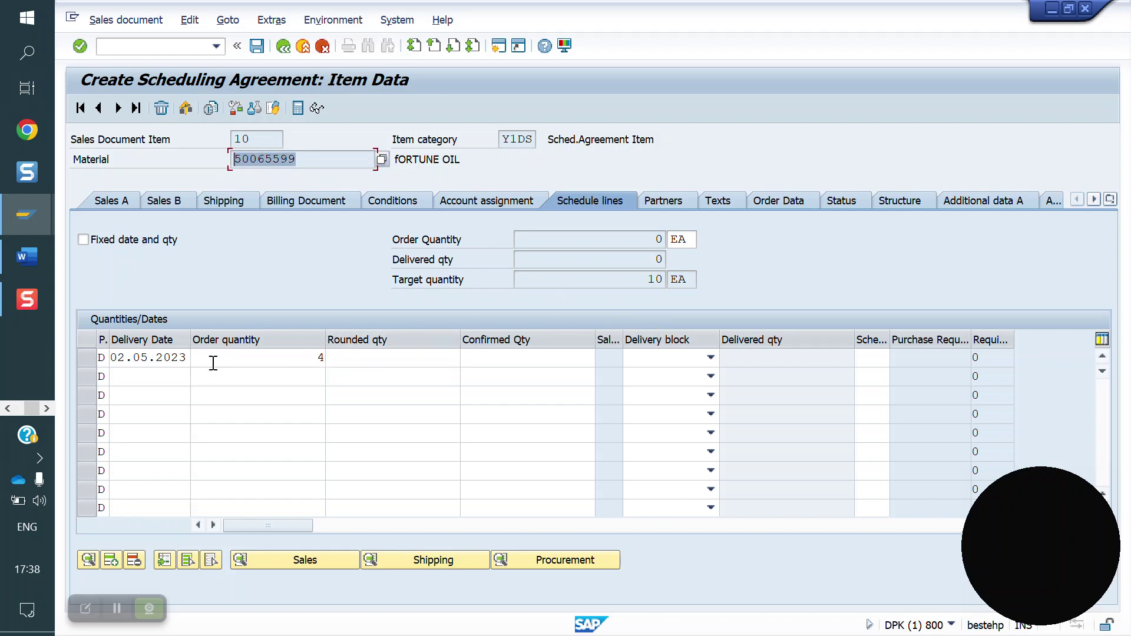
Step: Add schedule lines of 2 EA on 12.09.2023 and 4 EA on 30.11.2023, and confirm them
{"action": "left_click", "coordinate": [144, 373]}
{"action": "key", "text": "Down"}
{"action": "key", "text": "Down"}
{"action": "key", "text": "Down"}
{"action": "key", "text": "Down"}
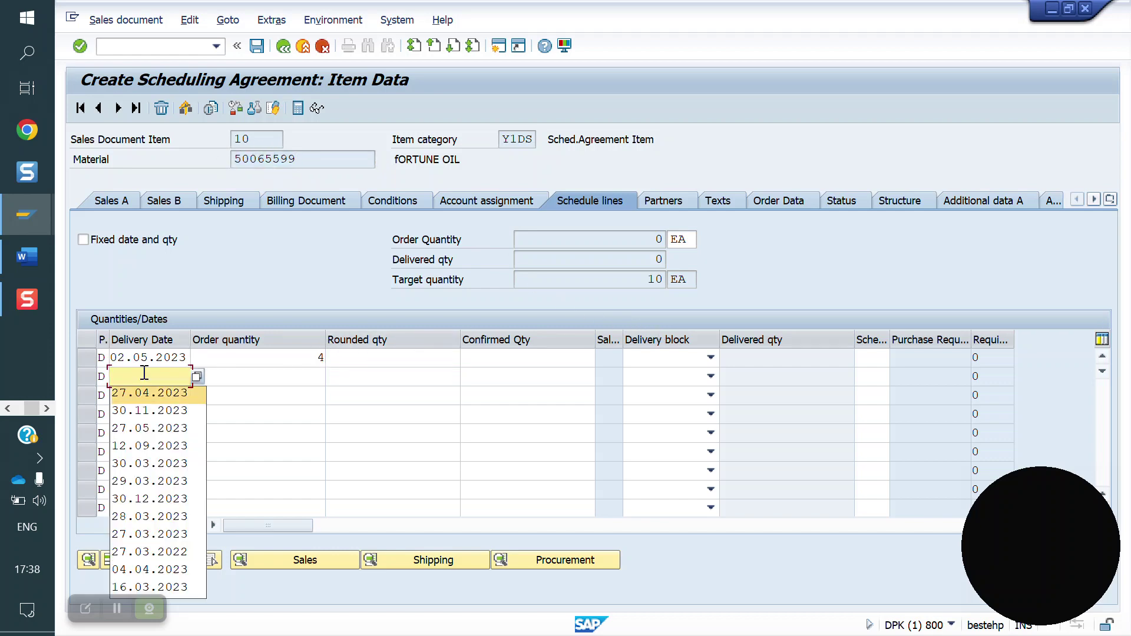
{"action": "key", "text": "Return"}
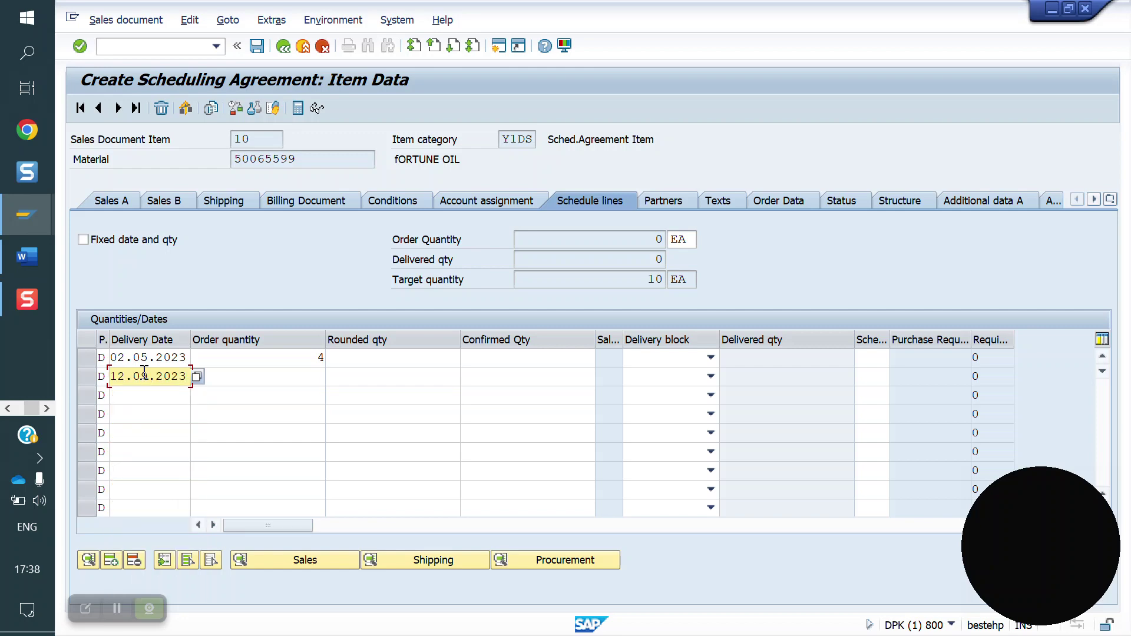
{"action": "left_click", "coordinate": [310, 374]}
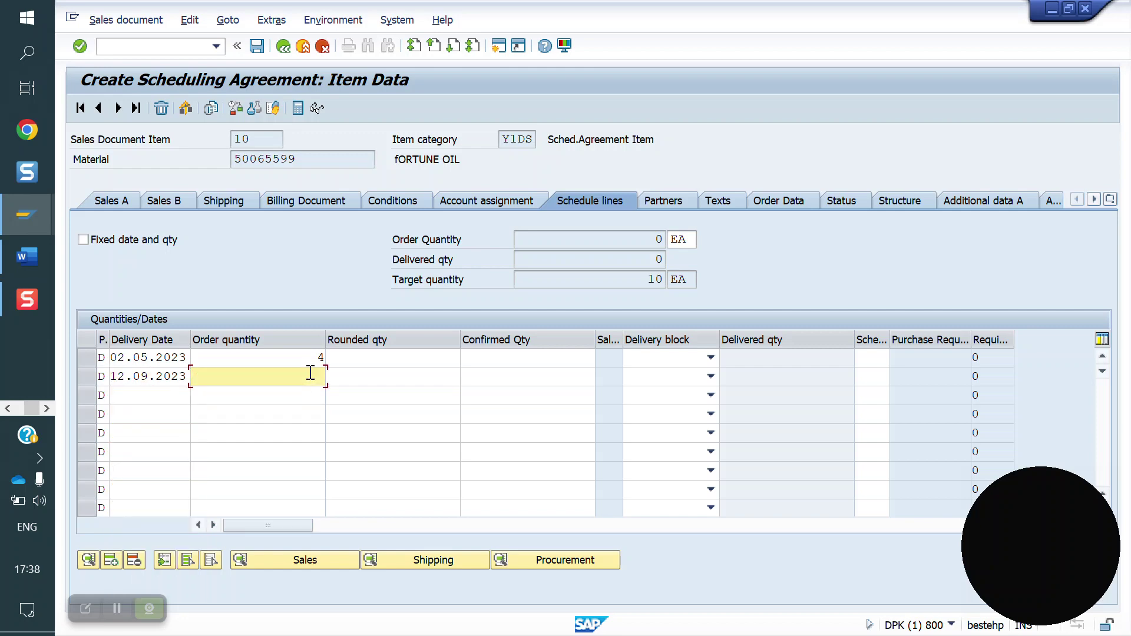
{"action": "type", "text": "2"}
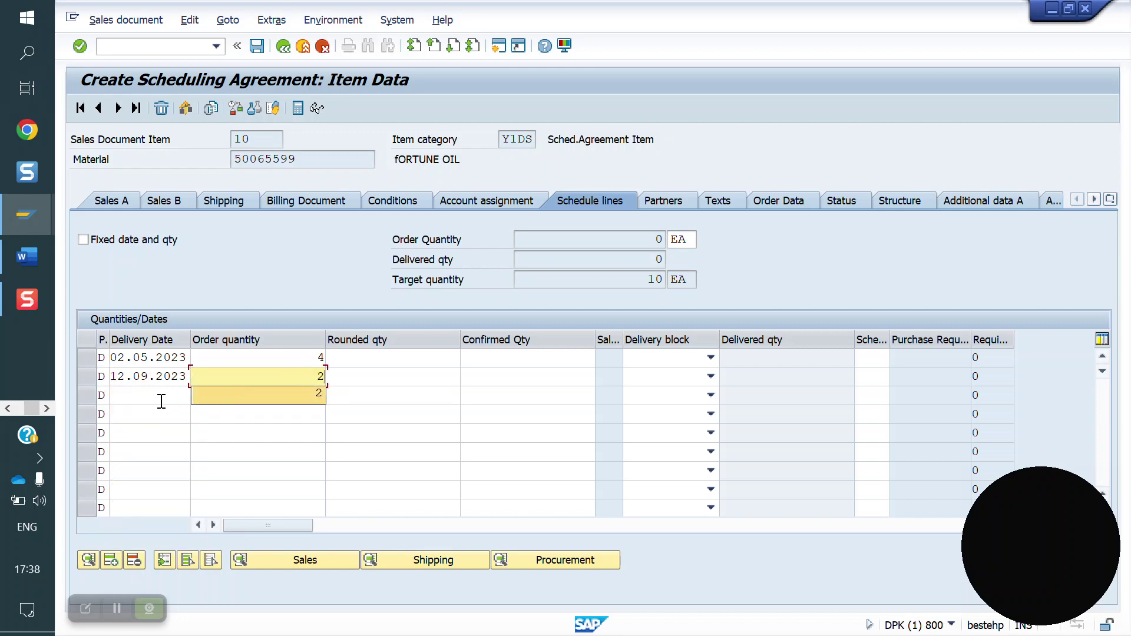
{"action": "left_click", "coordinate": [161, 401]}
{"action": "key", "text": "Down"}
{"action": "key", "text": "Down"}
{"action": "key", "text": "Return"}
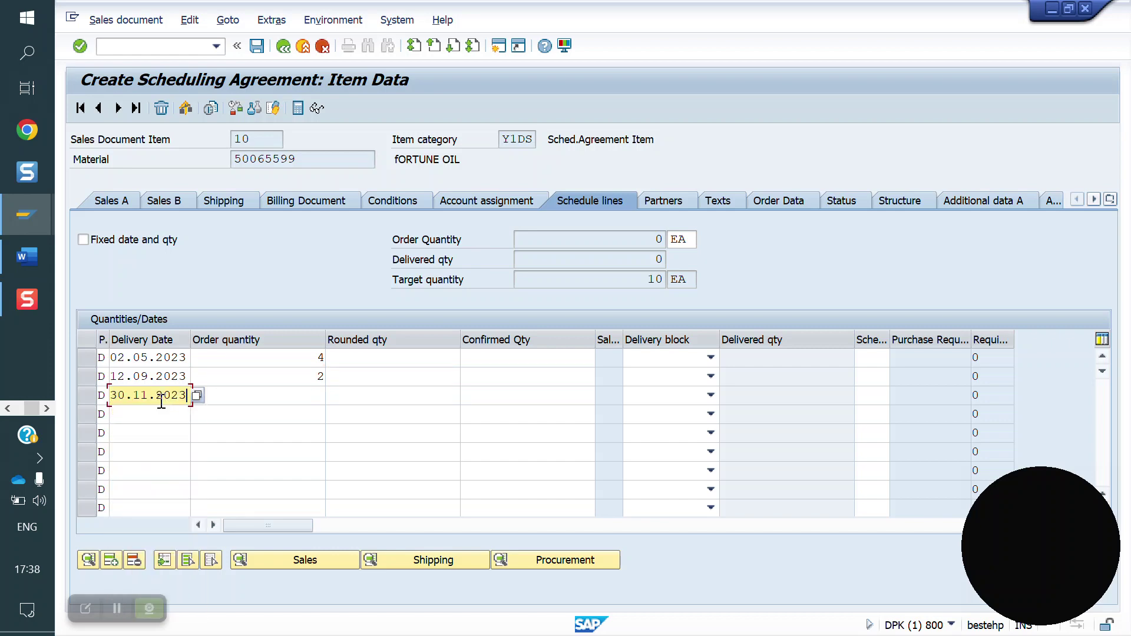
{"action": "left_click", "coordinate": [313, 396]}
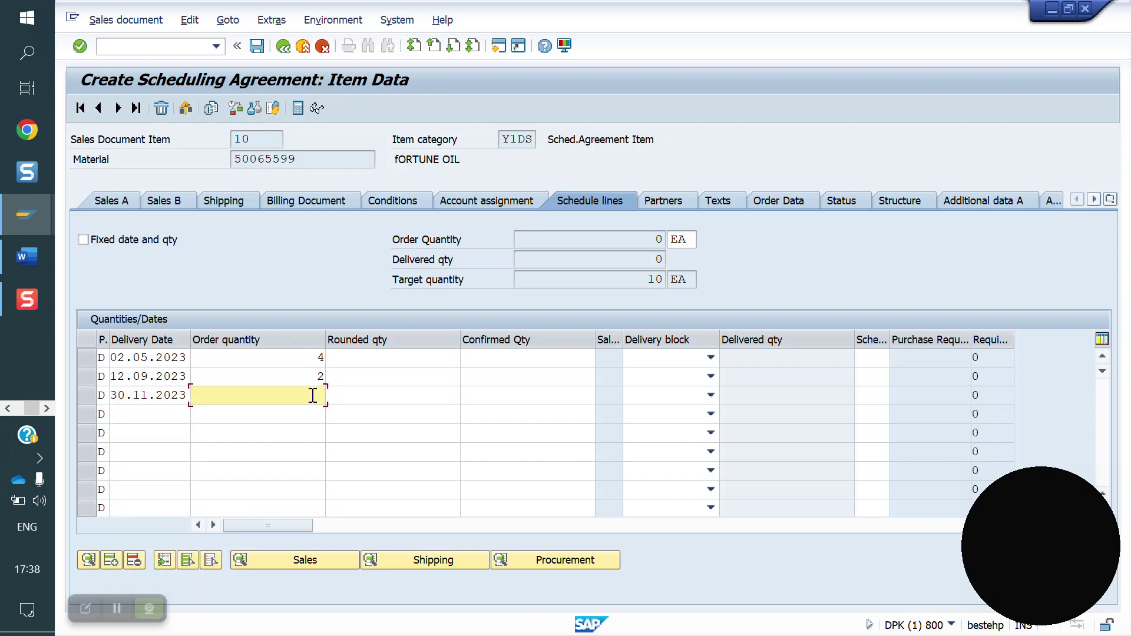
{"action": "type", "text": "4"}
{"action": "key", "text": "Return"}
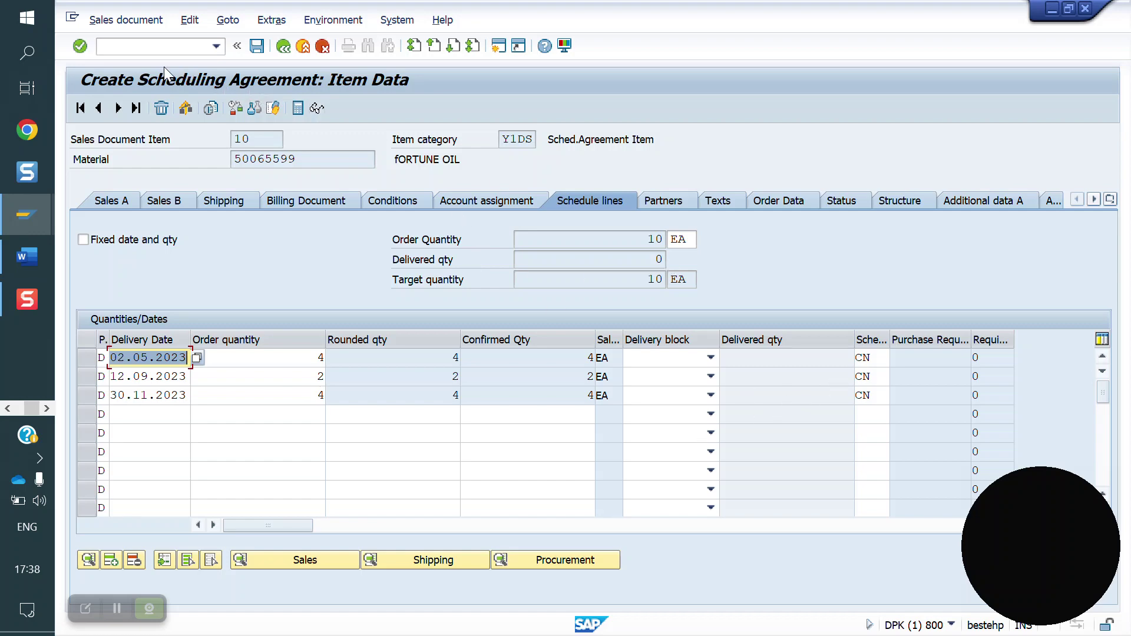
{"action": "left_click", "coordinate": [148, 49]}
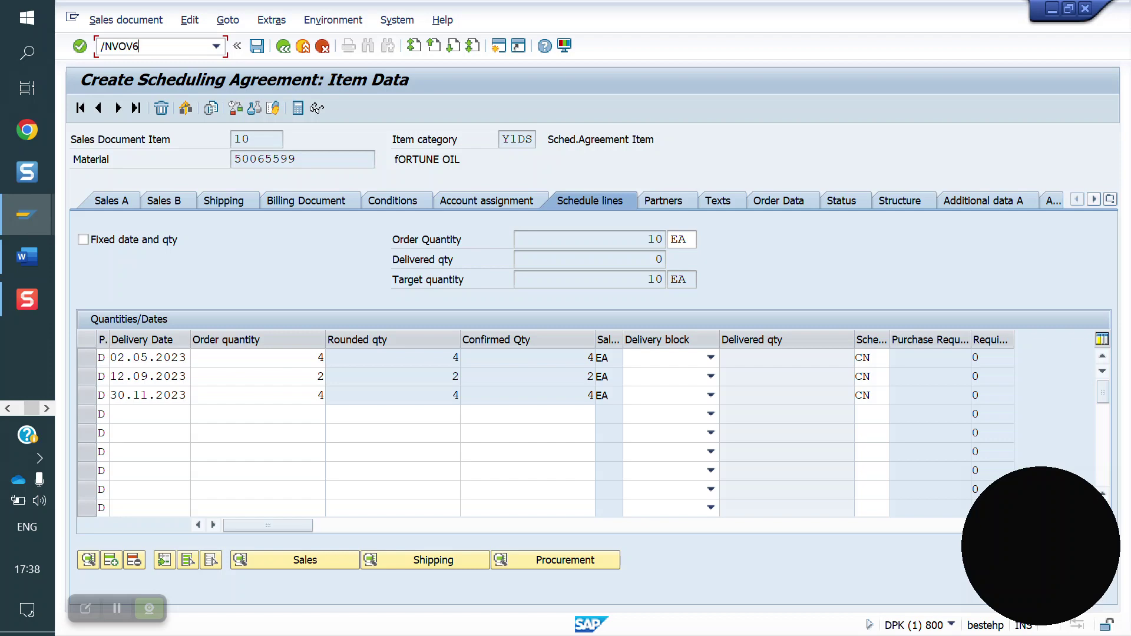
Step: Copy schedule line category CN (No MRP) as new category YD, relevant for copying control
{"action": "key", "text": "Return"}
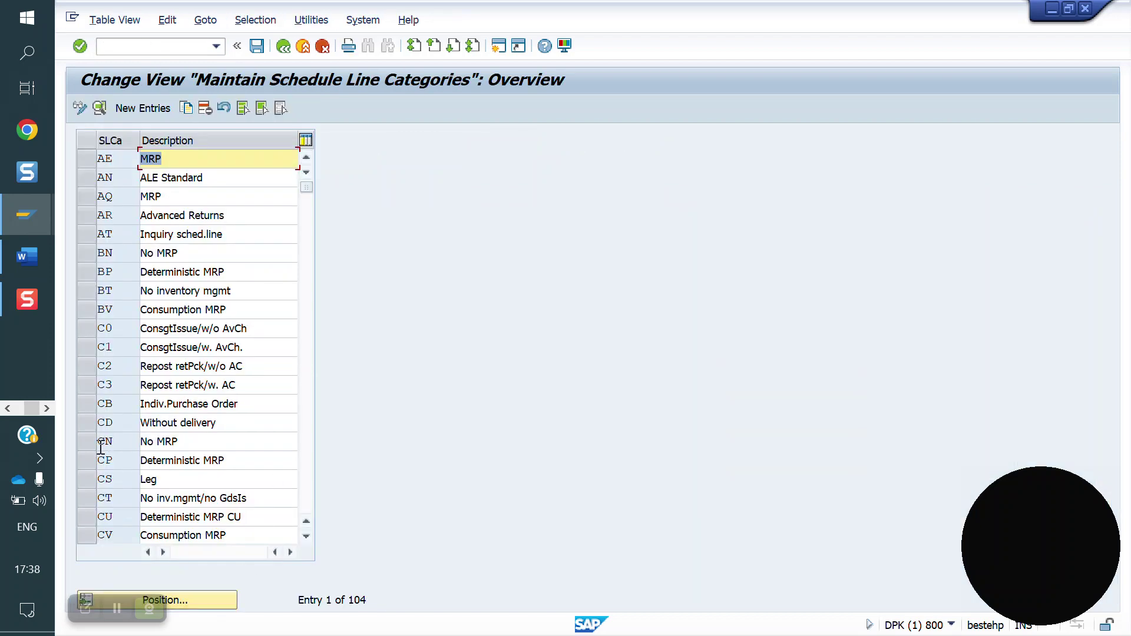
{"action": "left_click", "coordinate": [90, 439]}
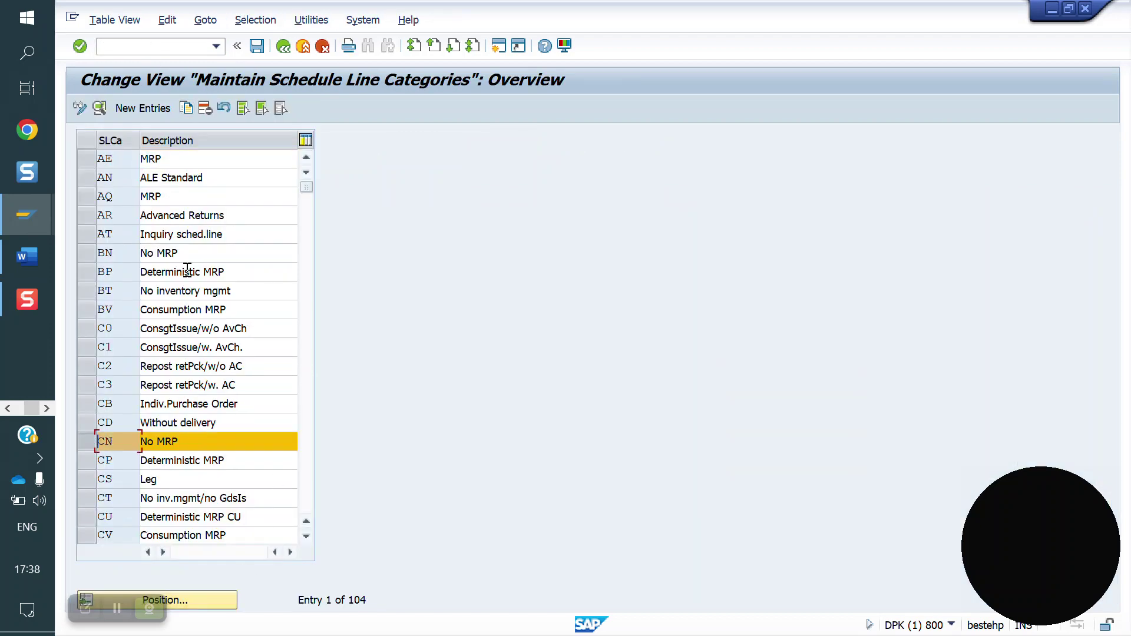
{"action": "left_click", "coordinate": [187, 108]}
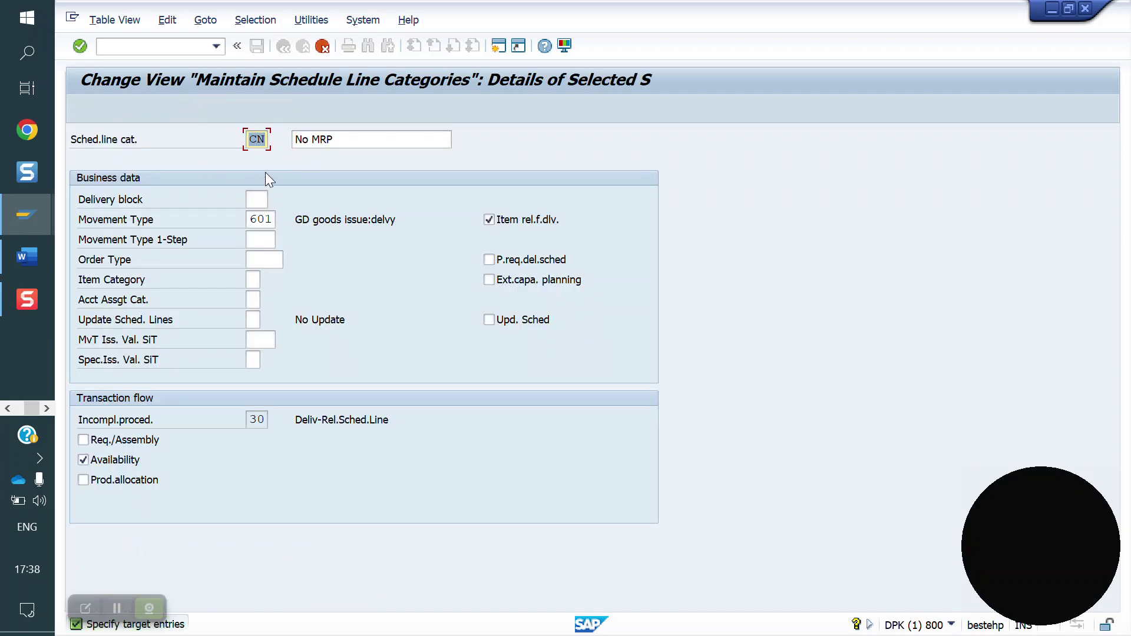
{"action": "type", "text": "Y"}
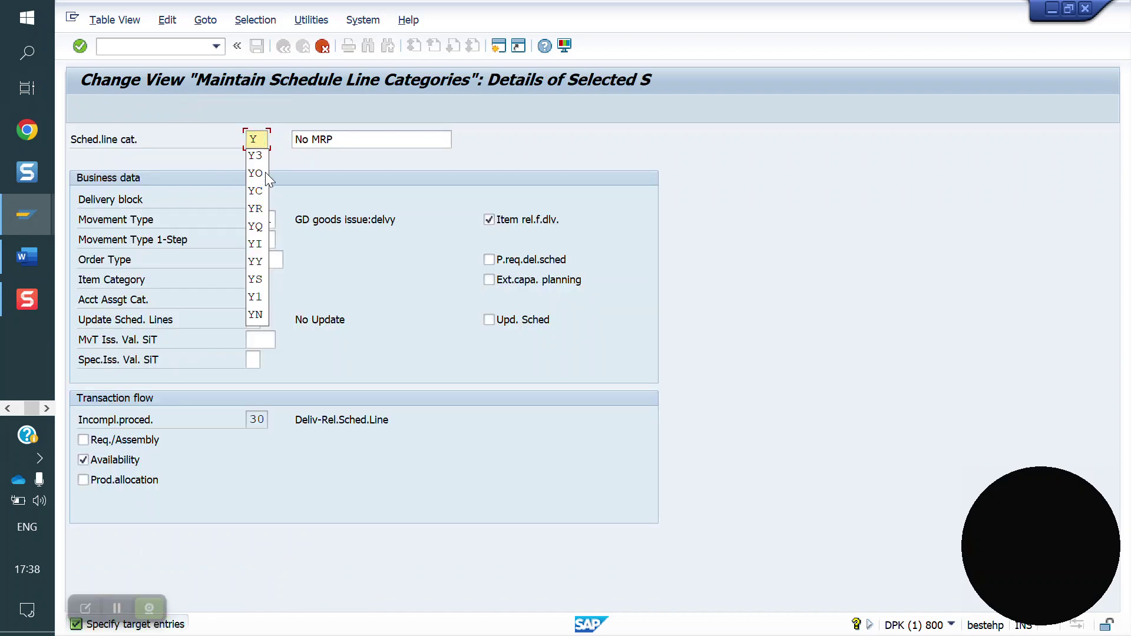
{"action": "type", "text": "D"}
{"action": "key", "text": "Return"}
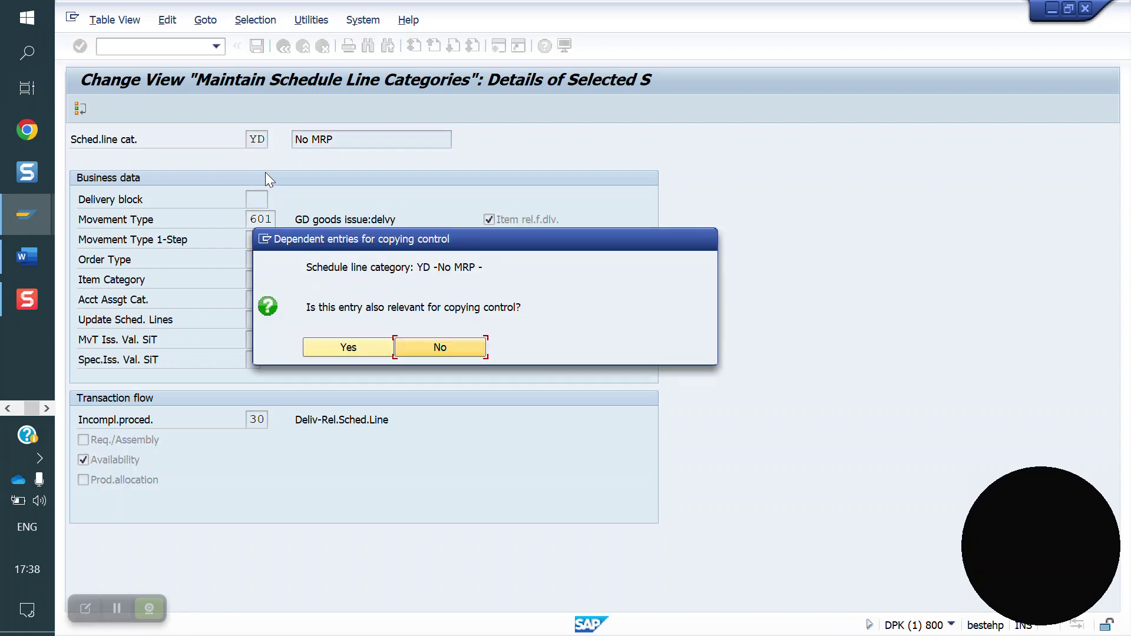
{"action": "left_click", "coordinate": [351, 350]}
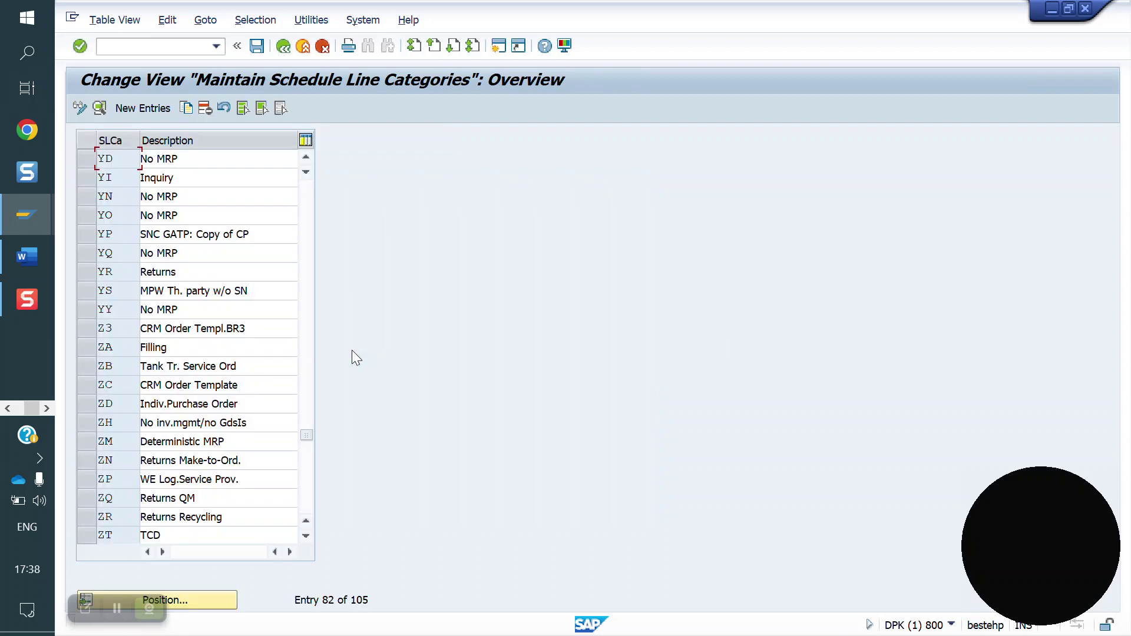
Step: Save category YD, confirming the customizing request and the transport key notice
{"action": "left_click", "coordinate": [257, 46]}
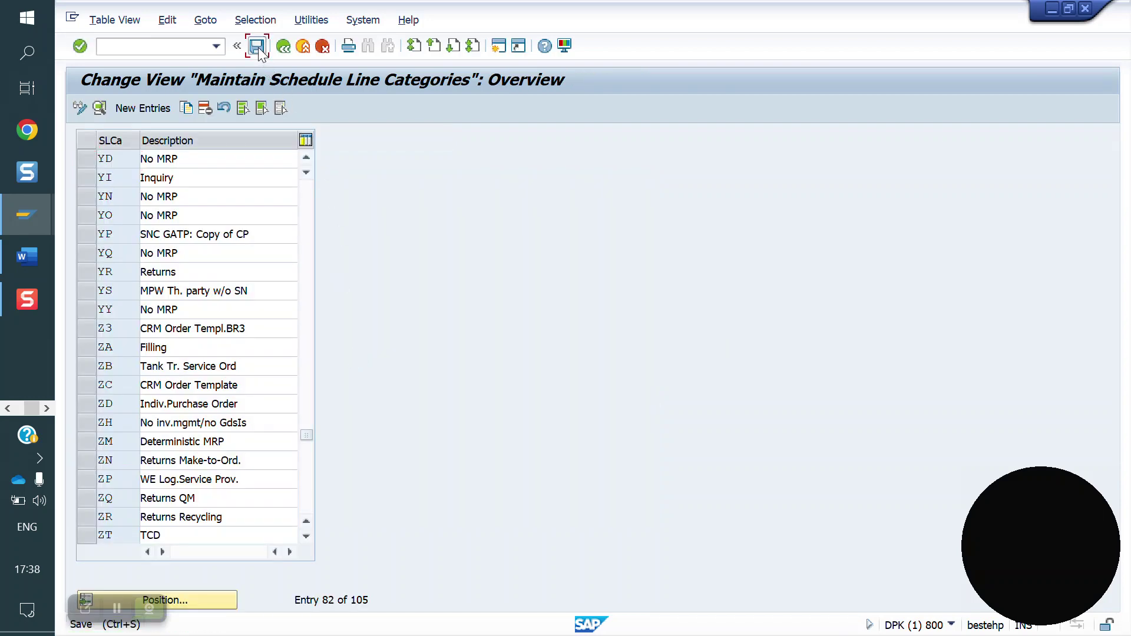
{"action": "left_click", "coordinate": [419, 297]}
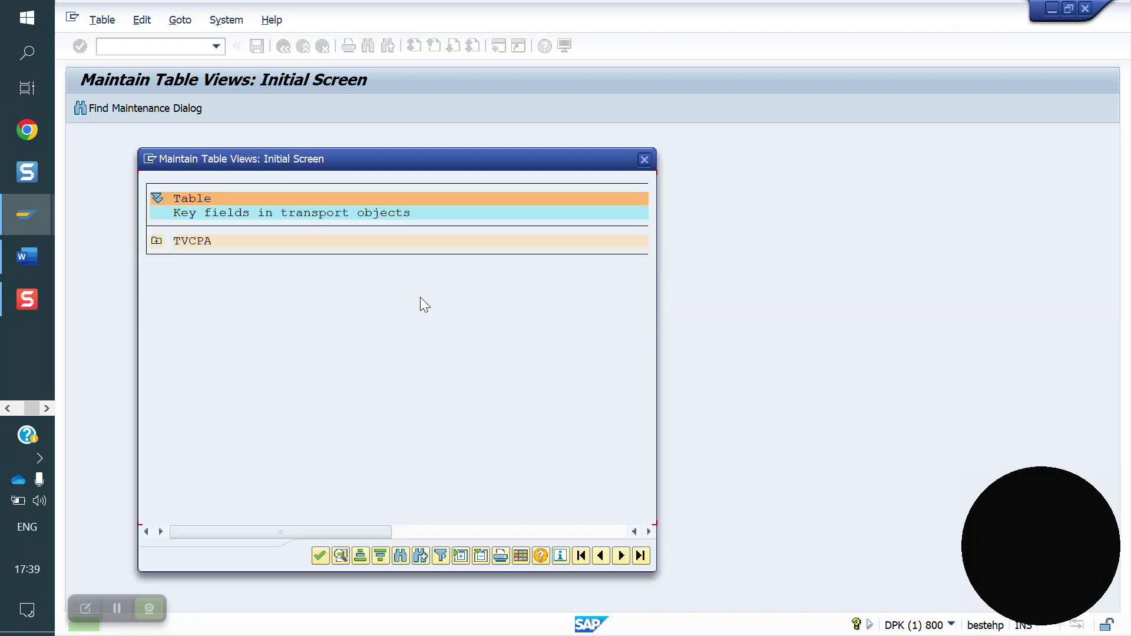
{"action": "left_click", "coordinate": [320, 556]}
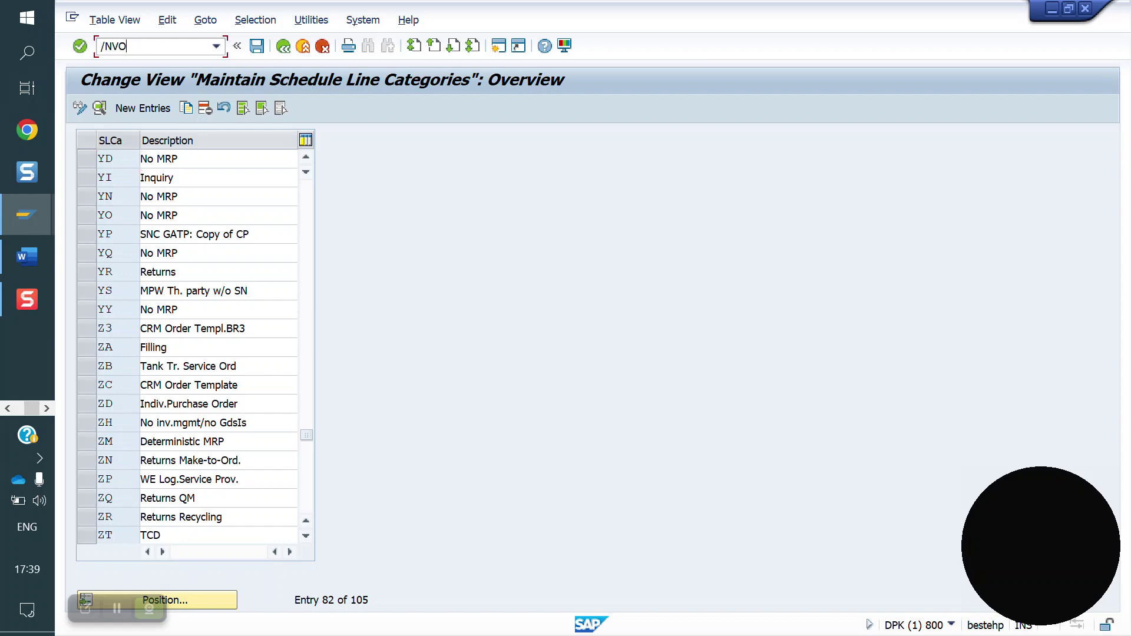
Step: Locate the Y1DS row with MRP type ND in the assignment table and clear its category
{"action": "key", "text": "Return"}
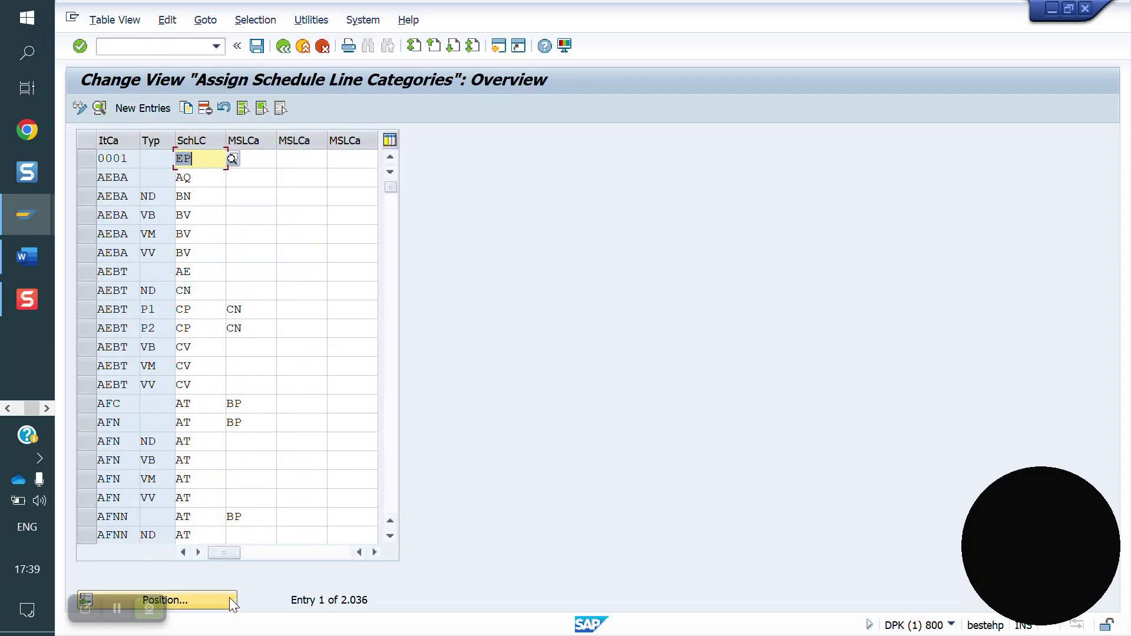
{"action": "left_click", "coordinate": [200, 600]}
{"action": "type", "text": "Y"}
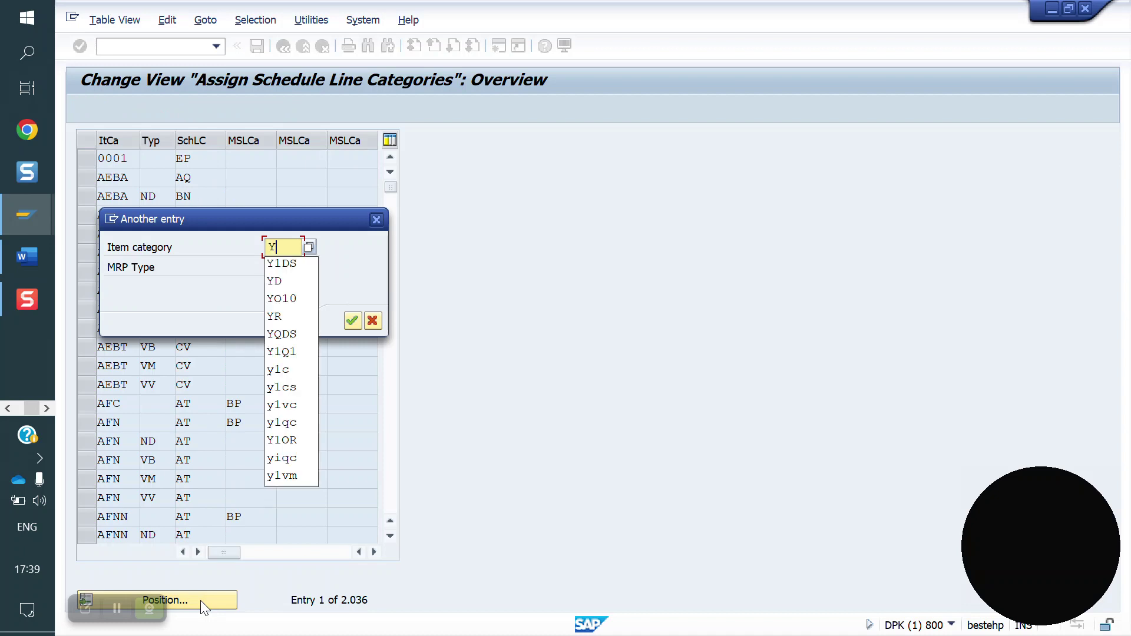
{"action": "type", "text": "1DS"}
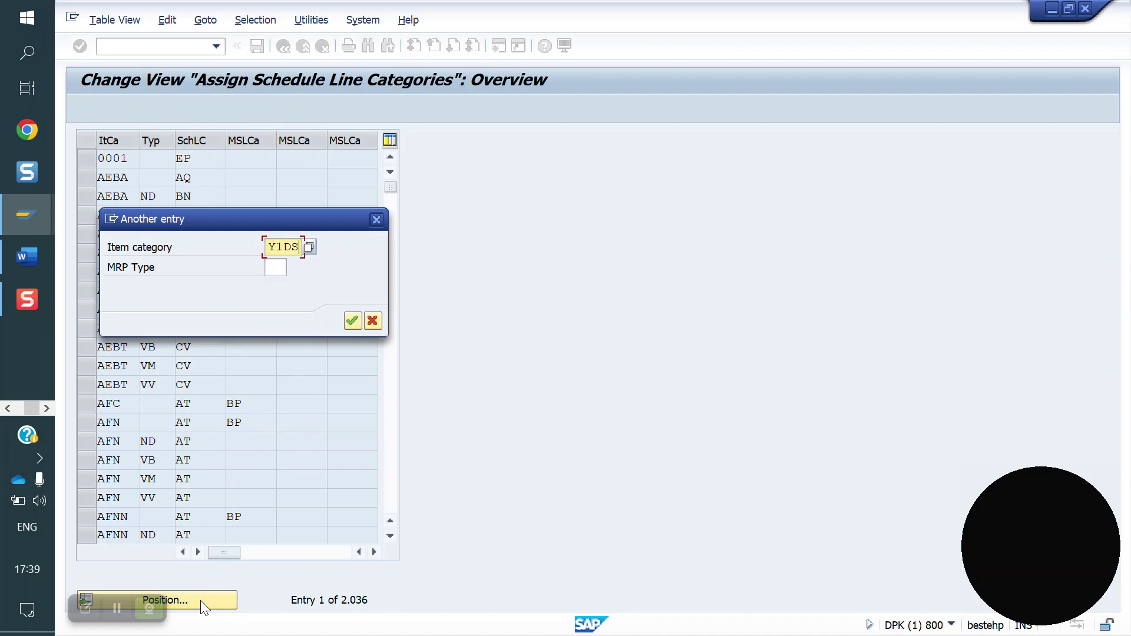
{"action": "key", "text": "Return"}
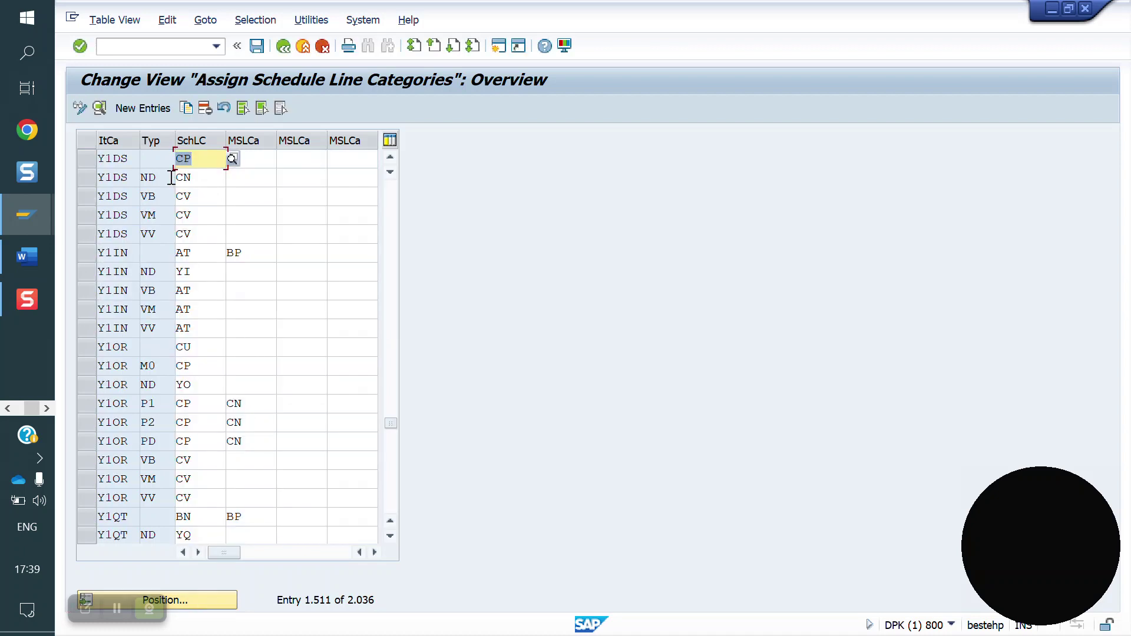
{"action": "left_click", "coordinate": [171, 177]}
{"action": "left_click_drag", "start_coordinate": [160, 177], "coordinate": [138, 176]}
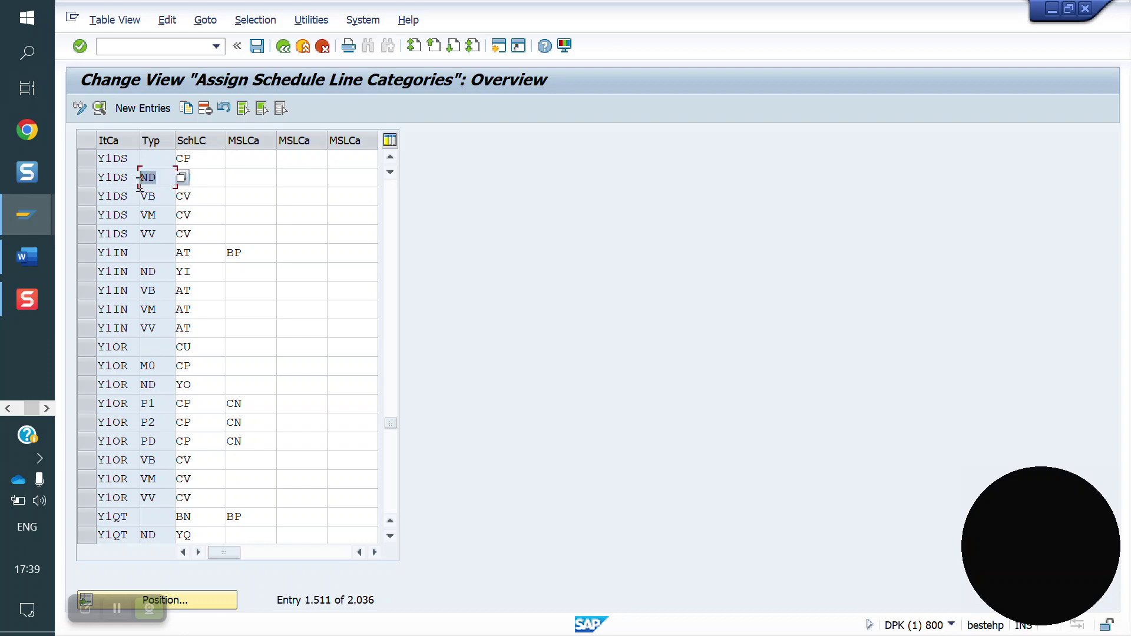
{"action": "double_click", "coordinate": [215, 177]}
{"action": "key", "text": "BackSpace"}
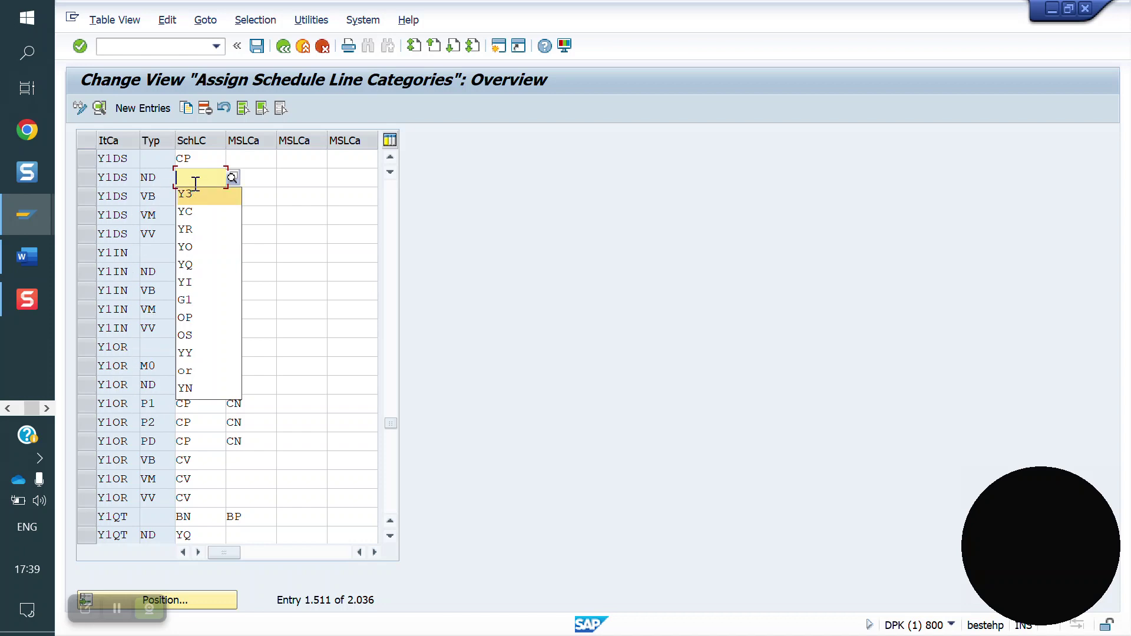
Step: Enter YD as the schedule line category for Y1DS/ND and save under the customizing request
{"action": "type", "text": "YD"}
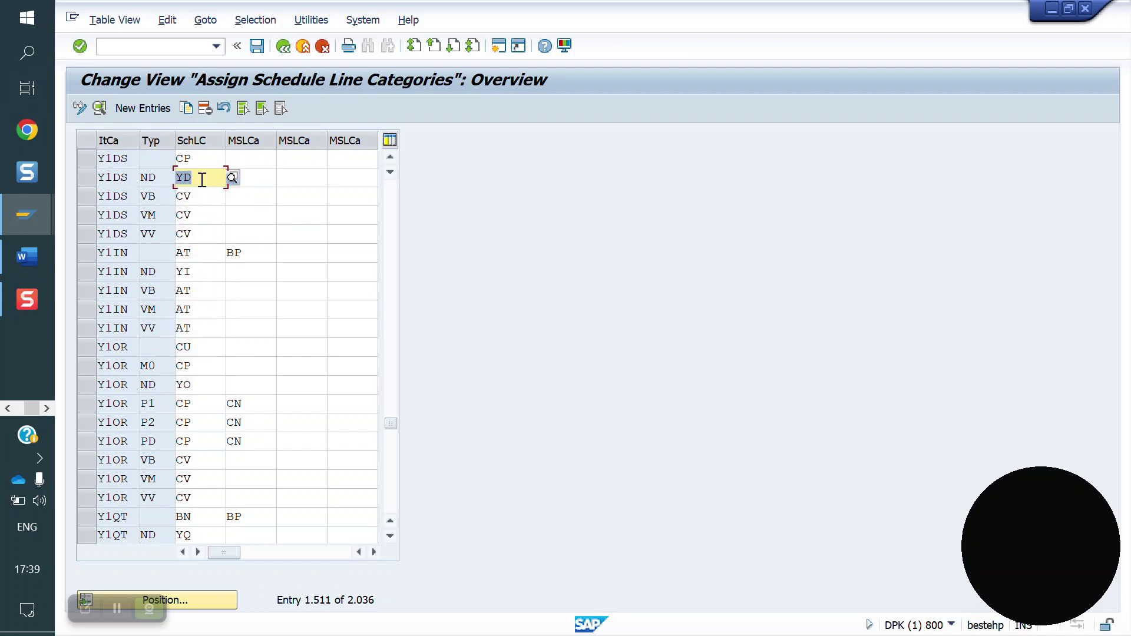
{"action": "left_click", "coordinate": [258, 47]}
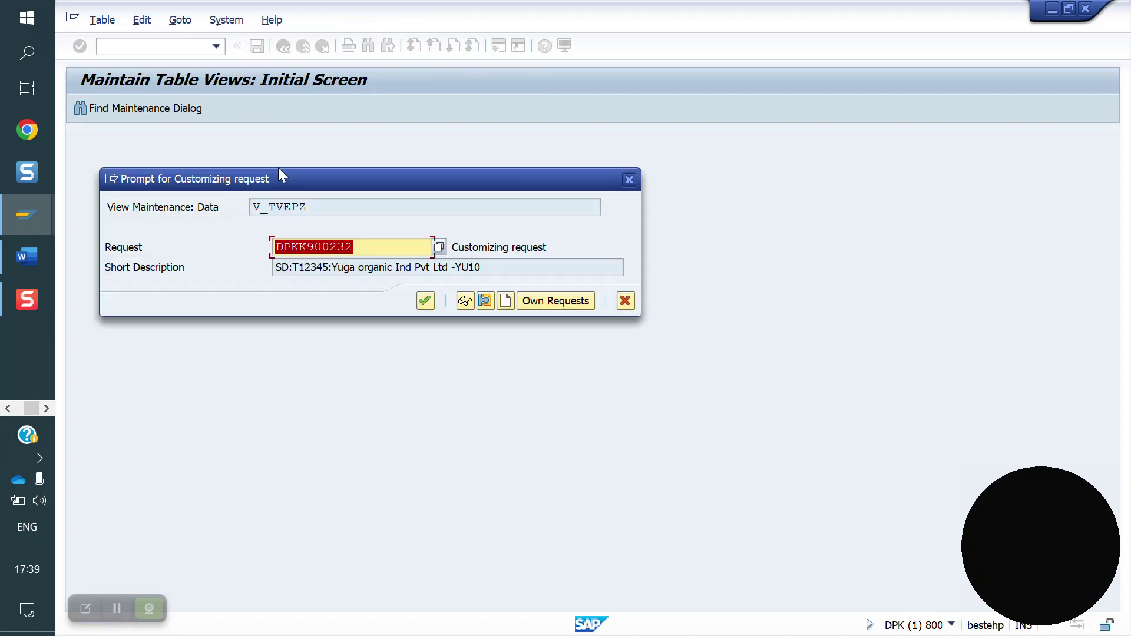
{"action": "left_click", "coordinate": [423, 302]}
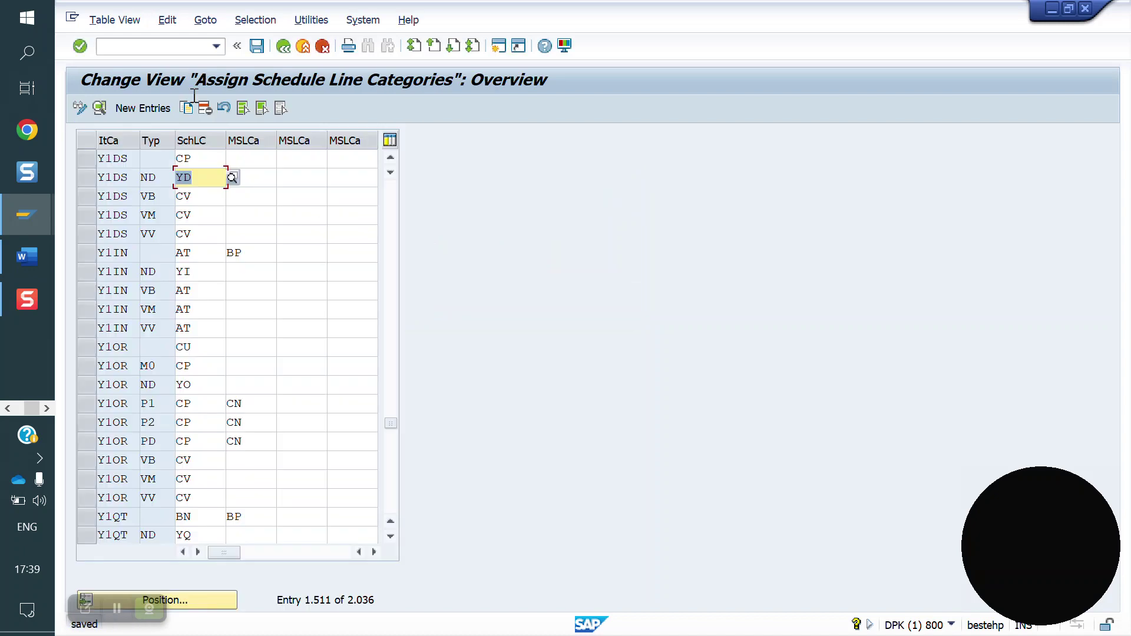
{"action": "left_click", "coordinate": [152, 47]}
Step: Create a Y1DS scheduling agreement via /NVA31 with the sold-to party and validity 23.03.2023–29.03.2024
{"action": "type", "text": "/NVA"}
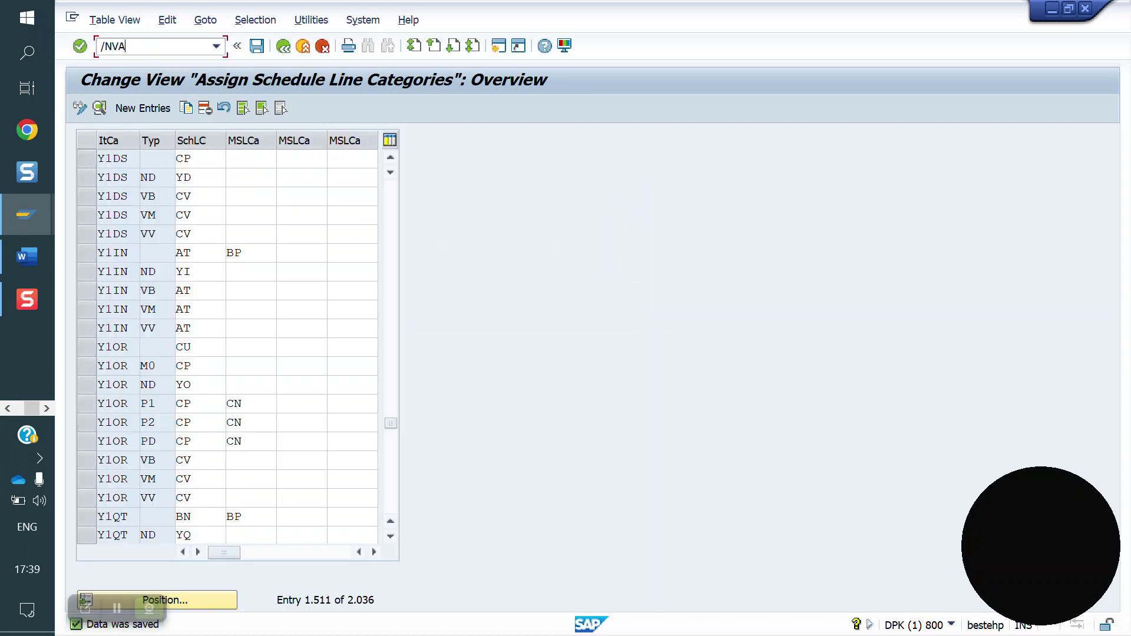
{"action": "type", "text": "31"}
{"action": "key", "text": "Return"}
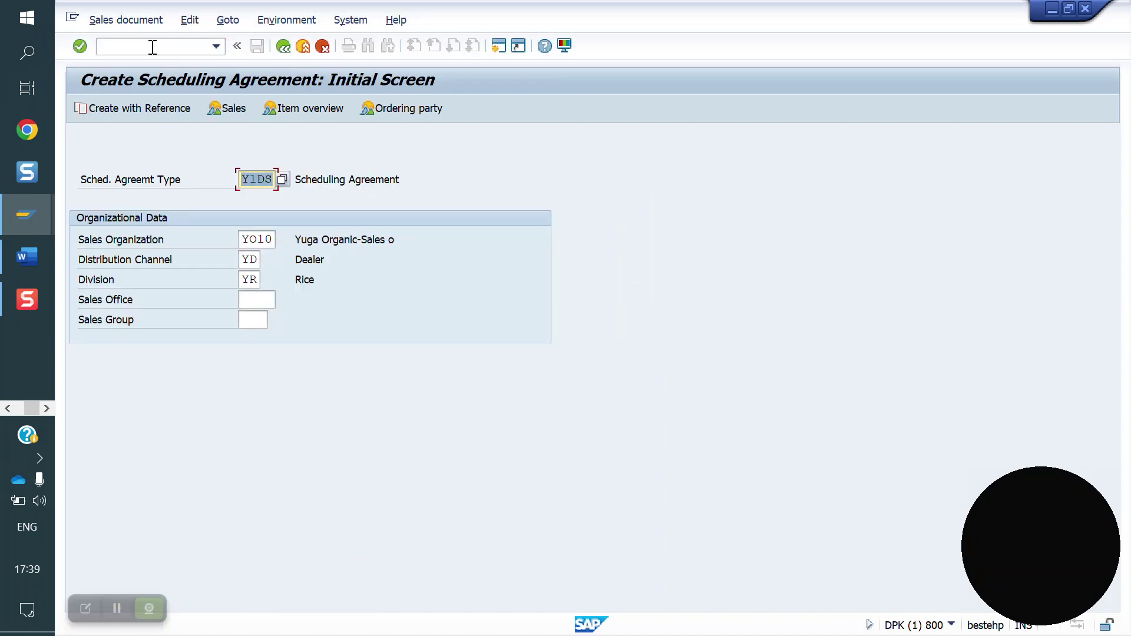
{"action": "key", "text": "Return"}
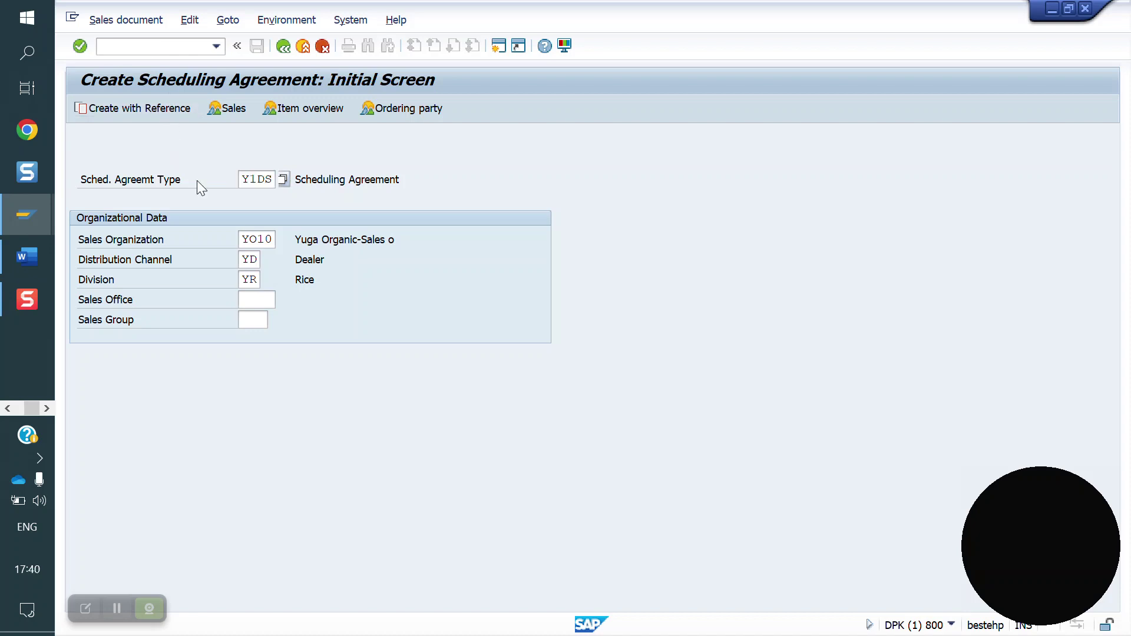
{"action": "key", "text": "Return"}
{"action": "key", "text": "Return"}
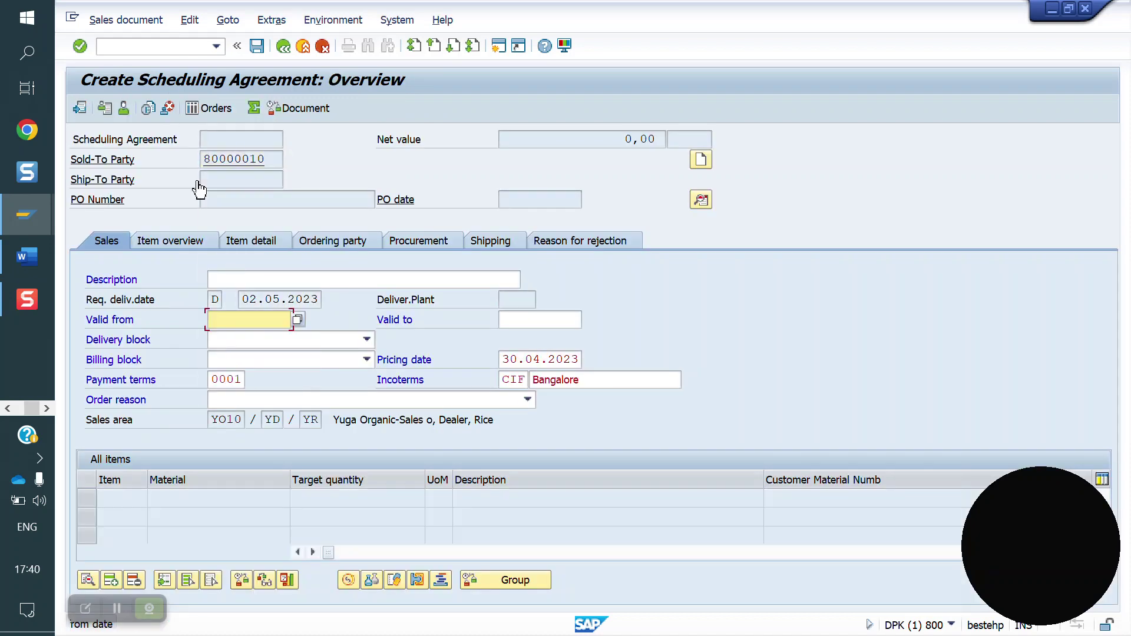
{"action": "key", "text": "Down"}
{"action": "key", "text": "Return"}
{"action": "key", "text": "Tab"}
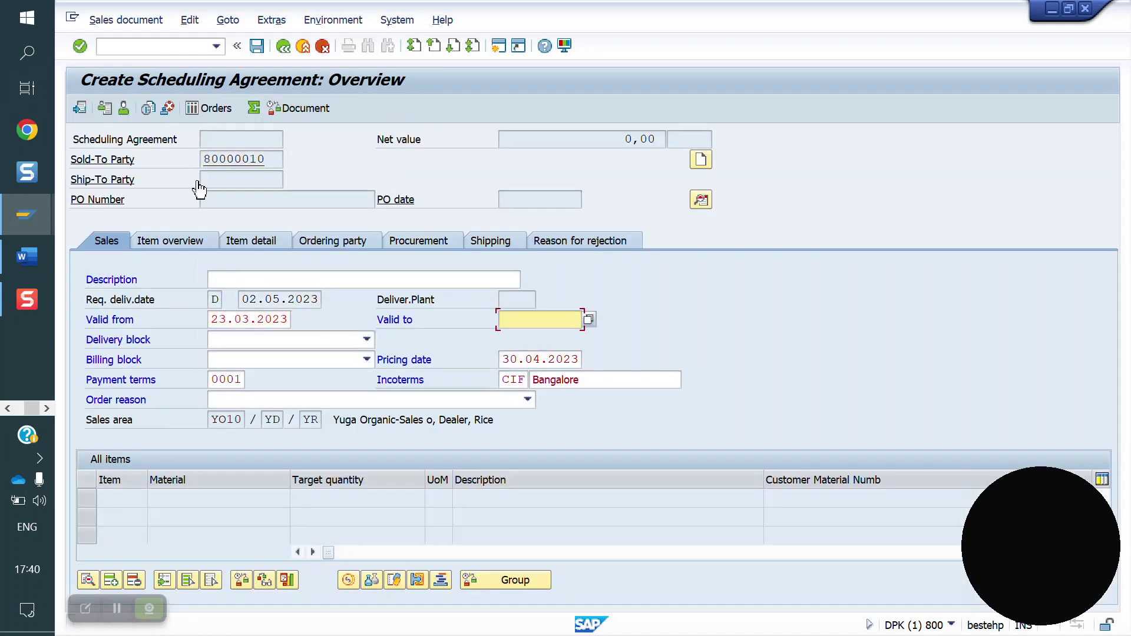
{"action": "key", "text": "Return"}
Step: Add materials 50065599, 50065562 and 50065639 with target quantities 10, 5 and 7
{"action": "key", "text": "Return"}
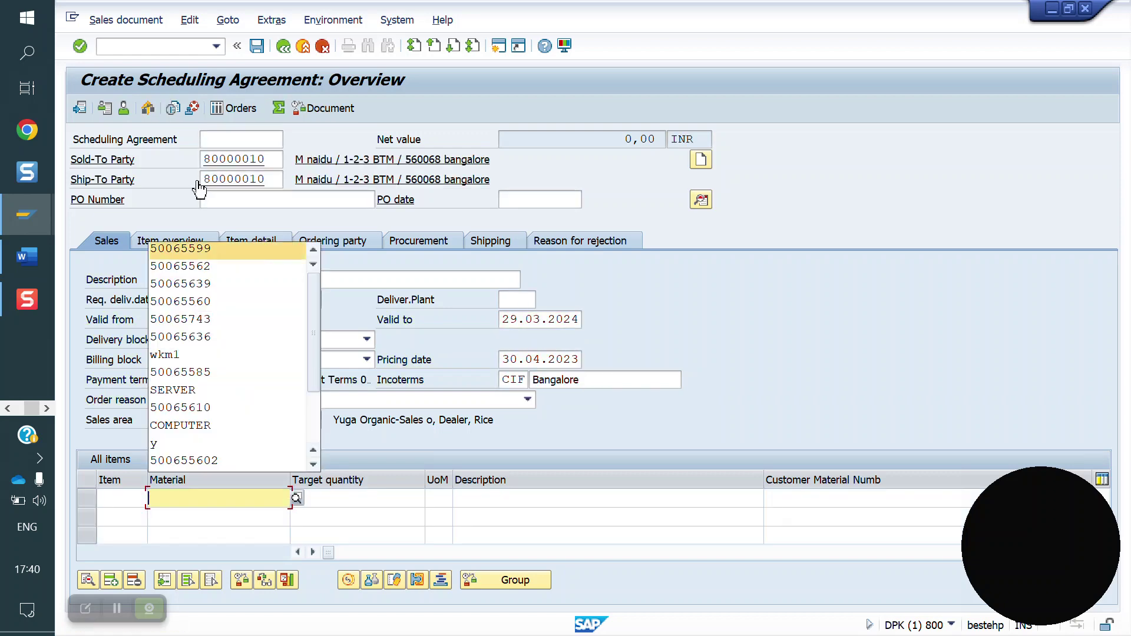
{"action": "key", "text": "Return"}
{"action": "key", "text": "Down"}
{"action": "key", "text": "Down"}
{"action": "key", "text": "Down"}
{"action": "key", "text": "Return"}
{"action": "key", "text": "Down"}
{"action": "key", "text": "Down"}
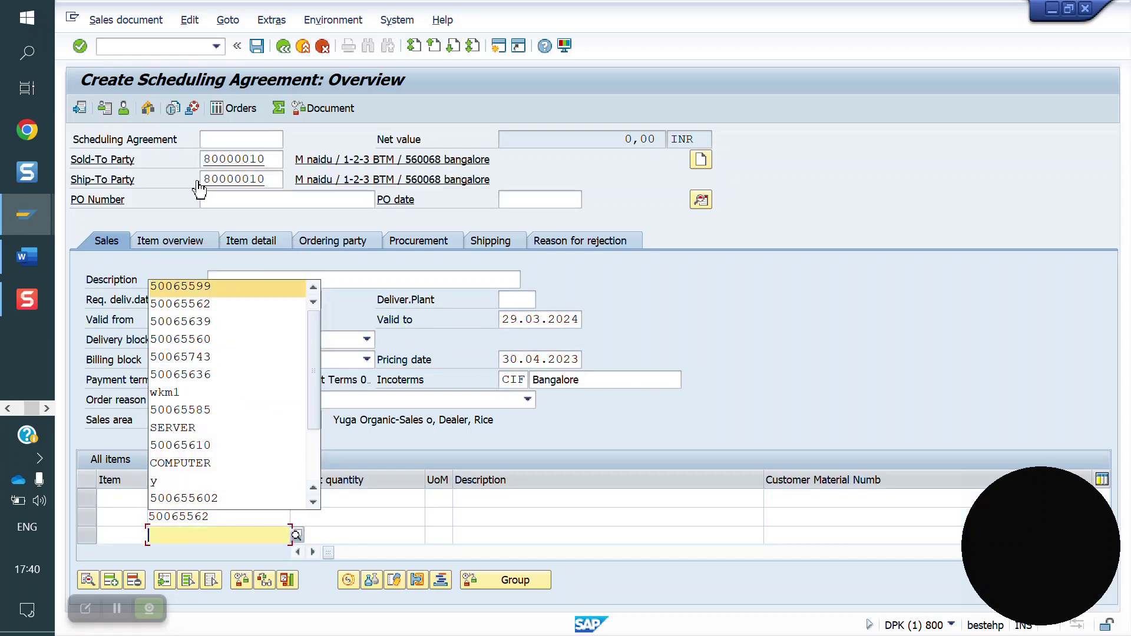
{"action": "key", "text": "Down"}
{"action": "key", "text": "Down"}
{"action": "key", "text": "Return"}
{"action": "key", "text": "Return"}
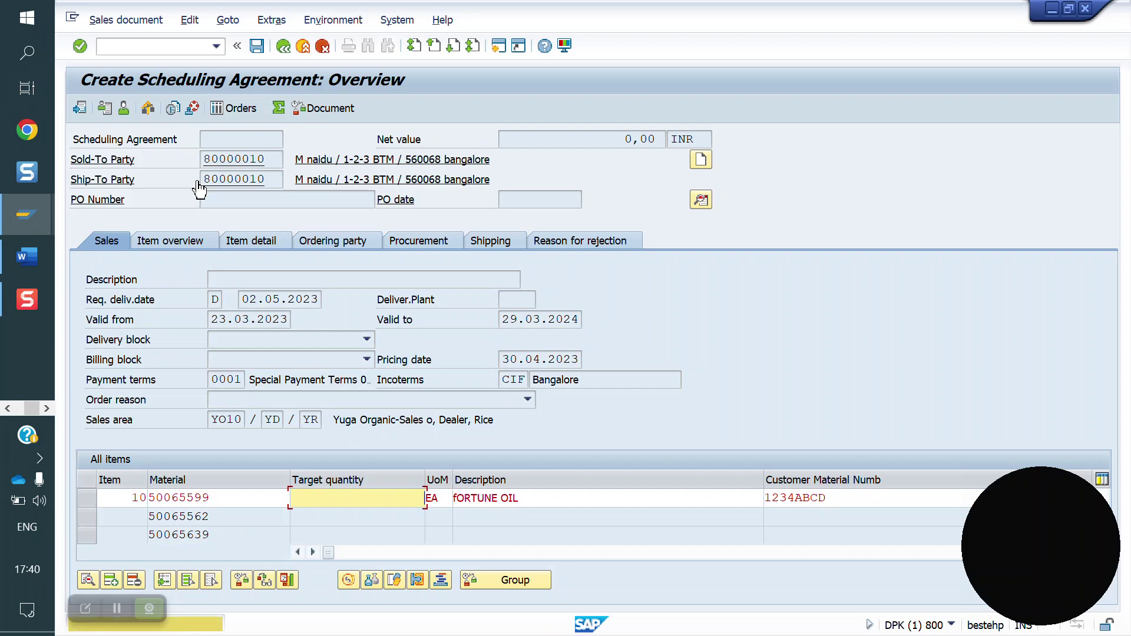
{"action": "key", "text": "Down"}
{"action": "key", "text": "Return"}
{"action": "key", "text": "Return"}
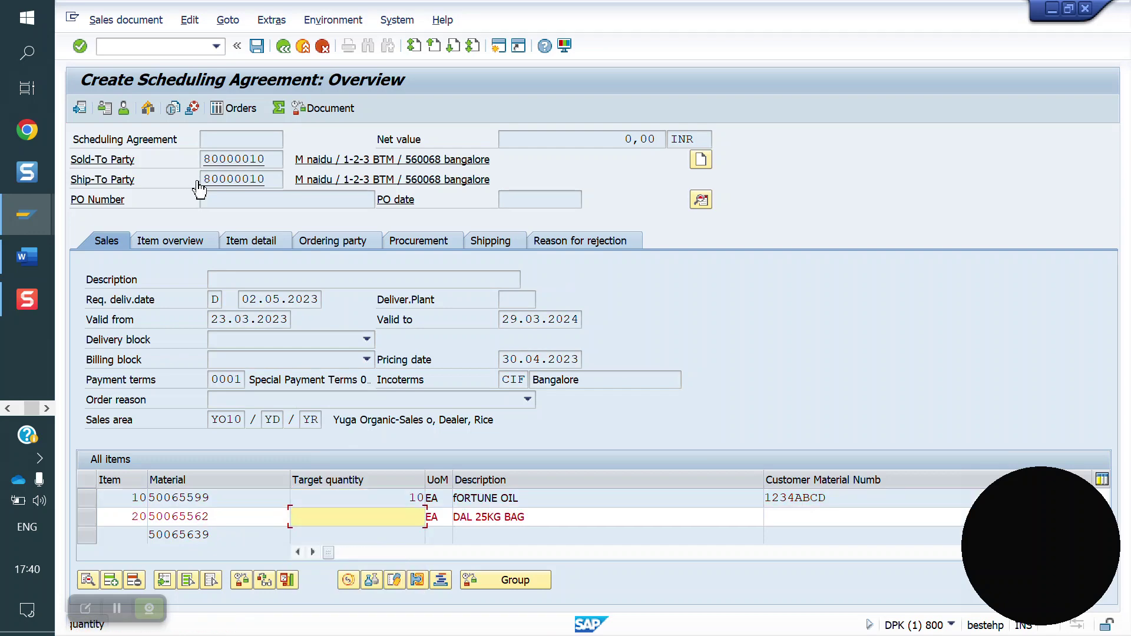
{"action": "type", "text": "5"}
{"action": "key", "text": "Return"}
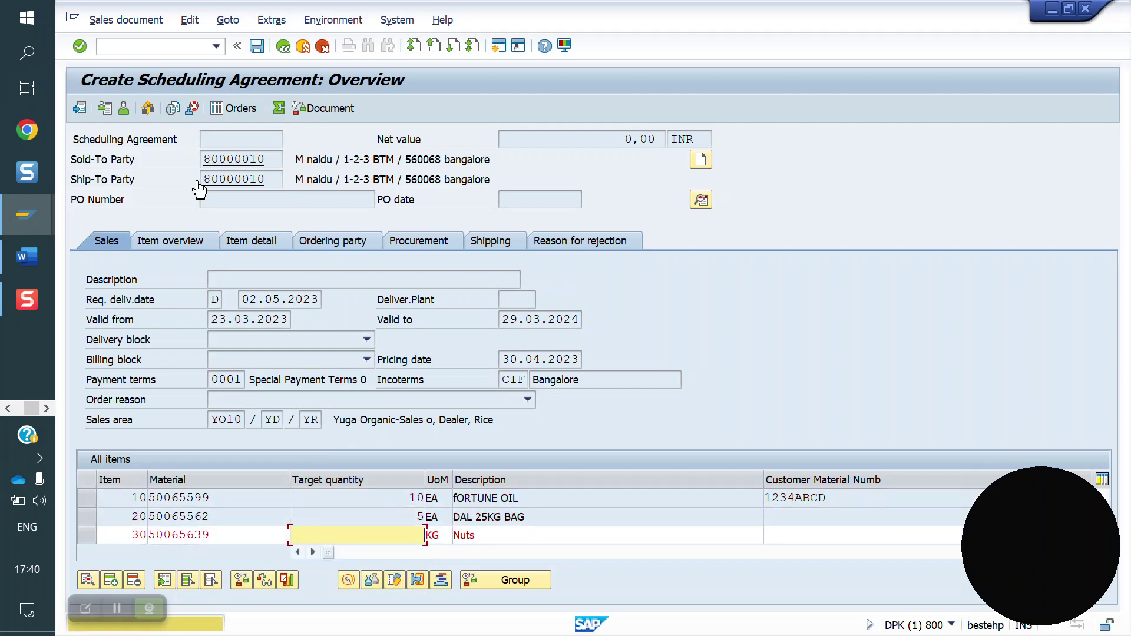
{"action": "type", "text": "7"}
{"action": "key", "text": "Return"}
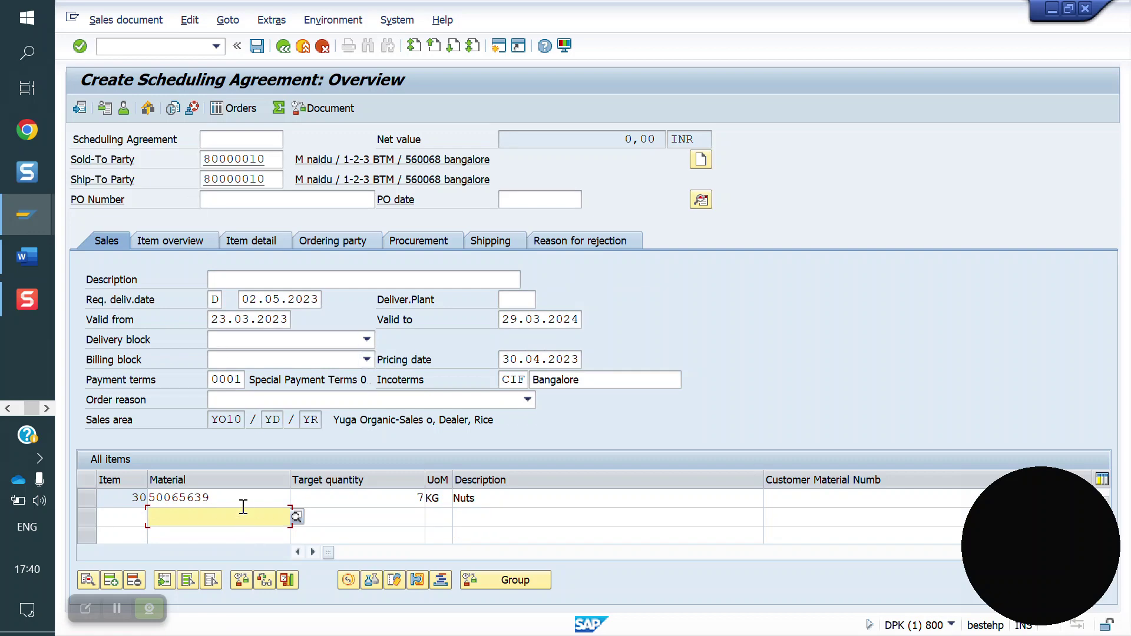
Step: Open FORTUNE OIL's schedule lines after checking the agreement's header data
{"action": "scroll", "coordinate": [246, 514], "scroll_direction": "up", "scroll_amount": 2}
{"action": "double_click", "coordinate": [222, 503]}
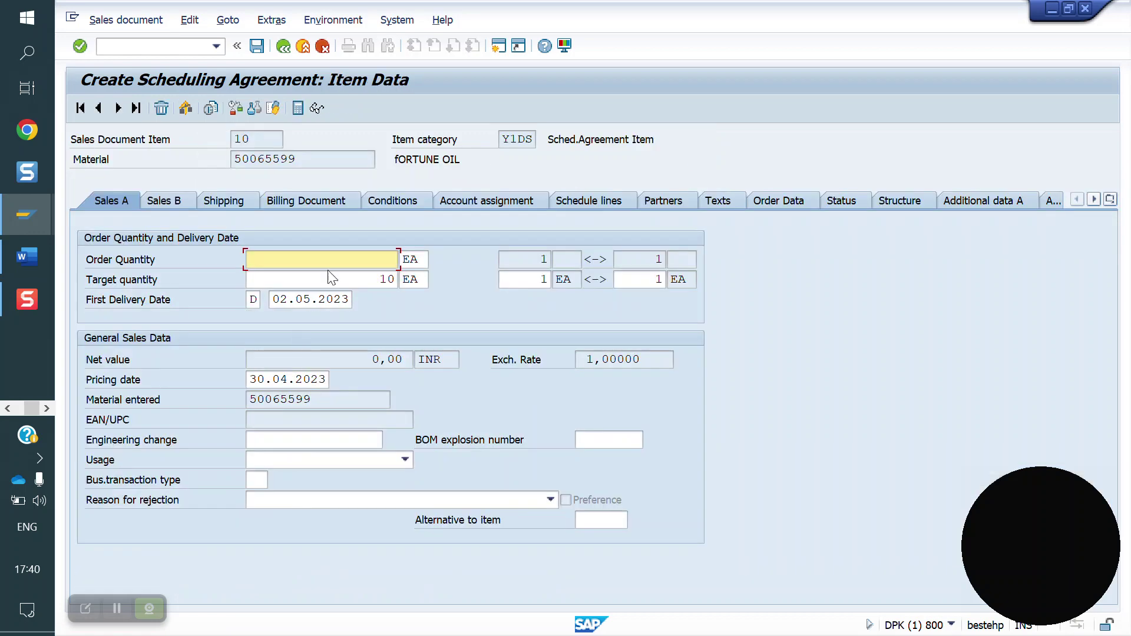
{"action": "left_click", "coordinate": [283, 47]}
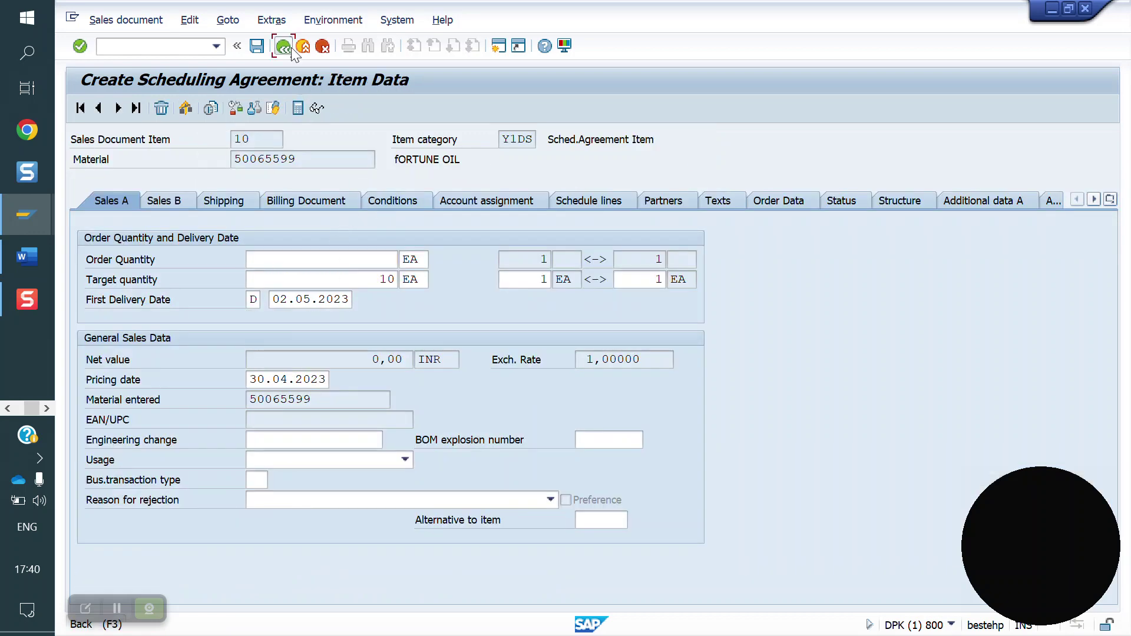
{"action": "left_click", "coordinate": [700, 200]}
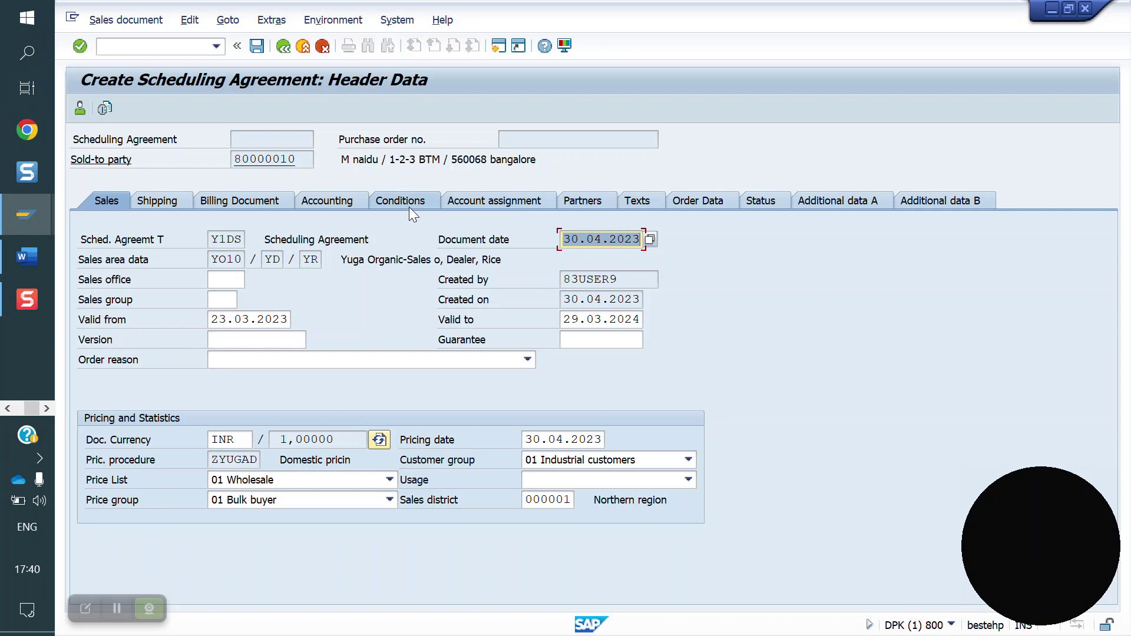
{"action": "left_click", "coordinate": [284, 52]}
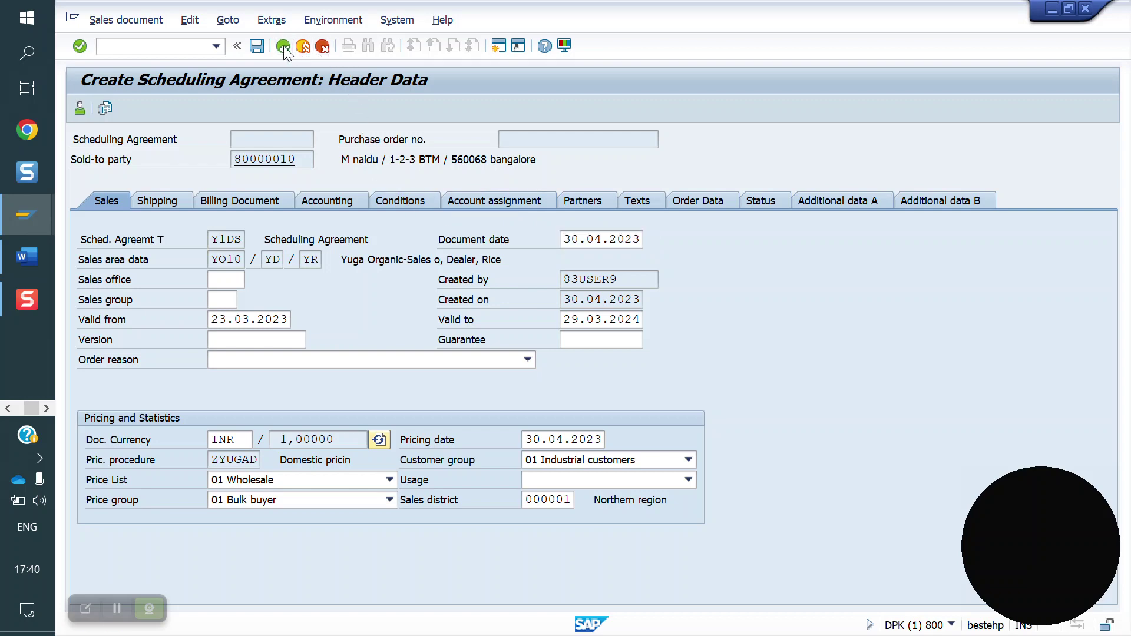
{"action": "left_click", "coordinate": [215, 498]}
{"action": "double_click", "coordinate": [214, 499]}
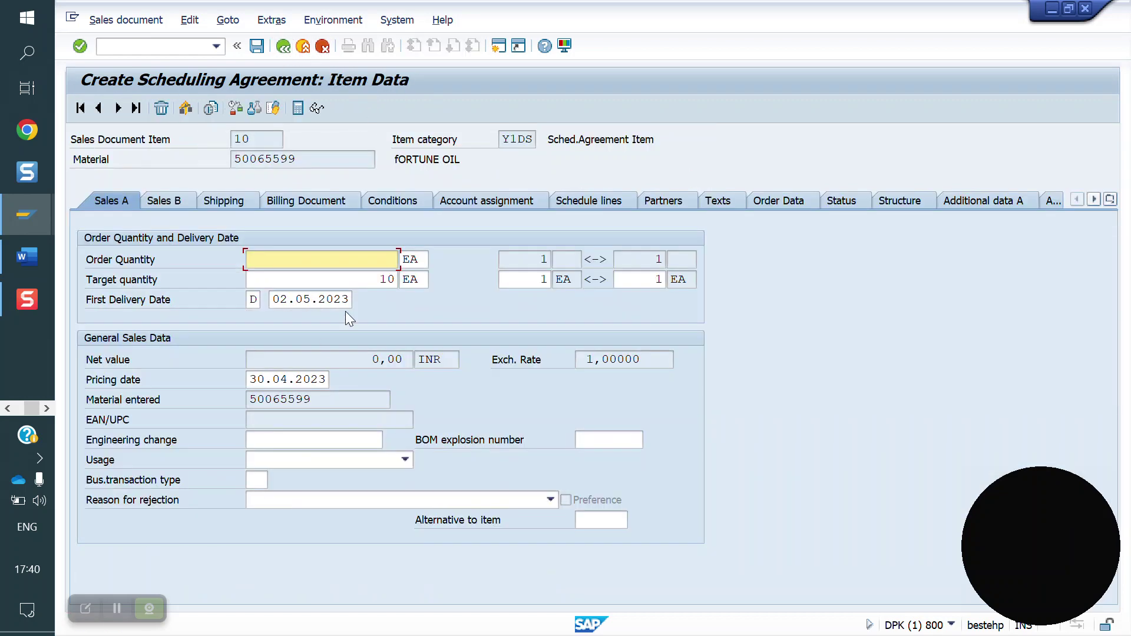
{"action": "left_click", "coordinate": [574, 200]}
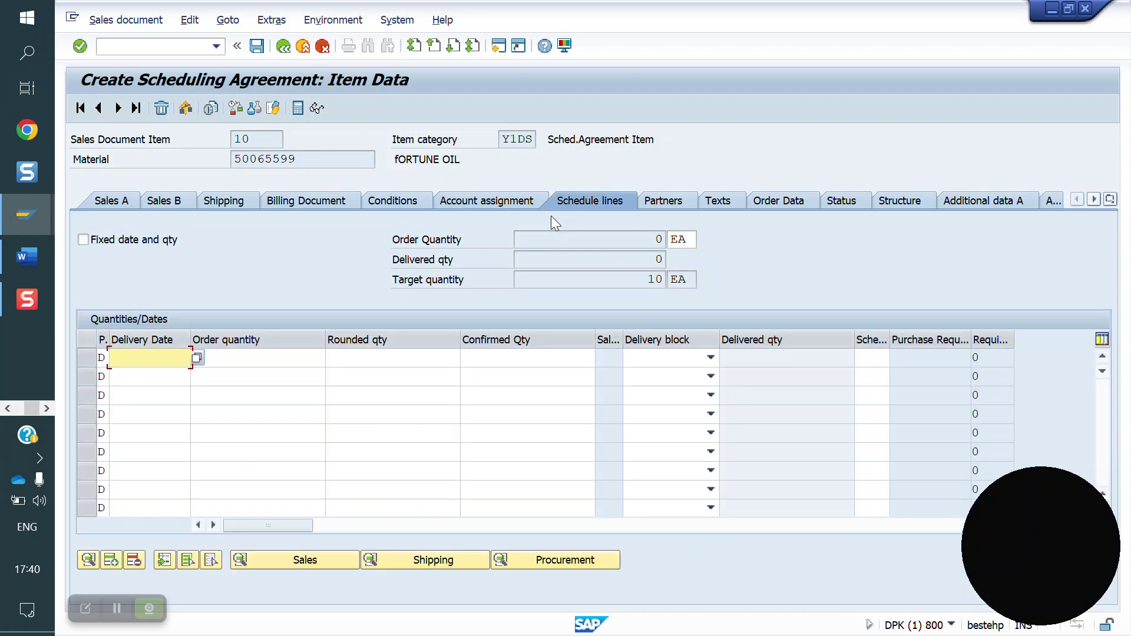
Step: Enter delivery dates 02.05.2023, 12.09.2023 and 30.11.2023 on FORTUNE OIL's schedule lines
{"action": "key", "text": "Down"}
{"action": "key", "text": "Down"}
{"action": "key", "text": "Down"}
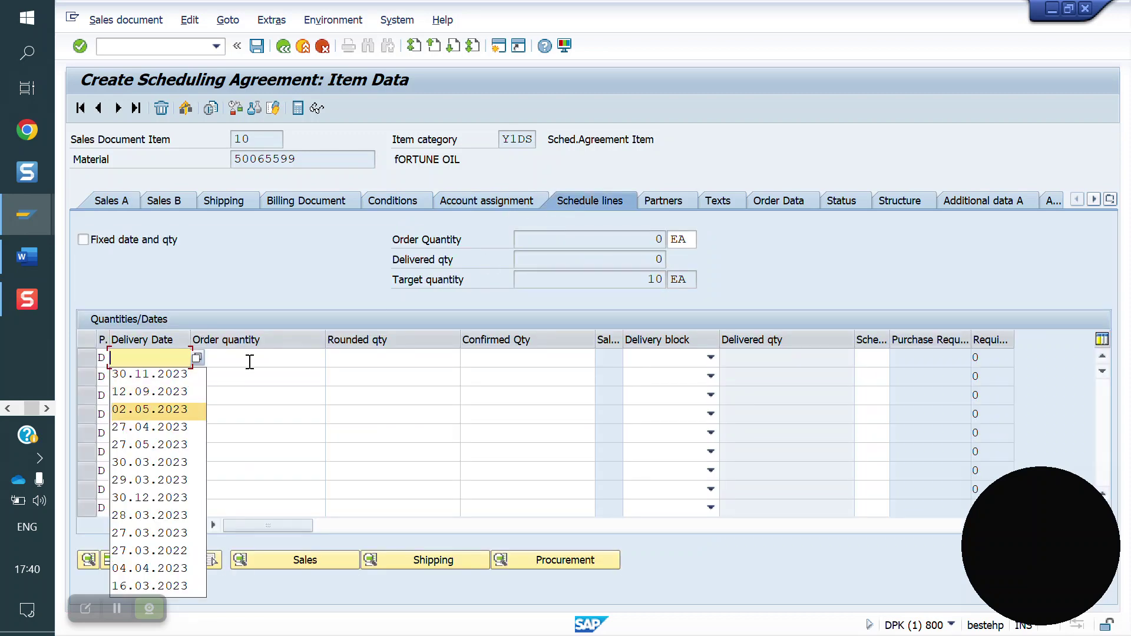
{"action": "key", "text": "Return"}
{"action": "key", "text": "Down"}
{"action": "key", "text": "Down"}
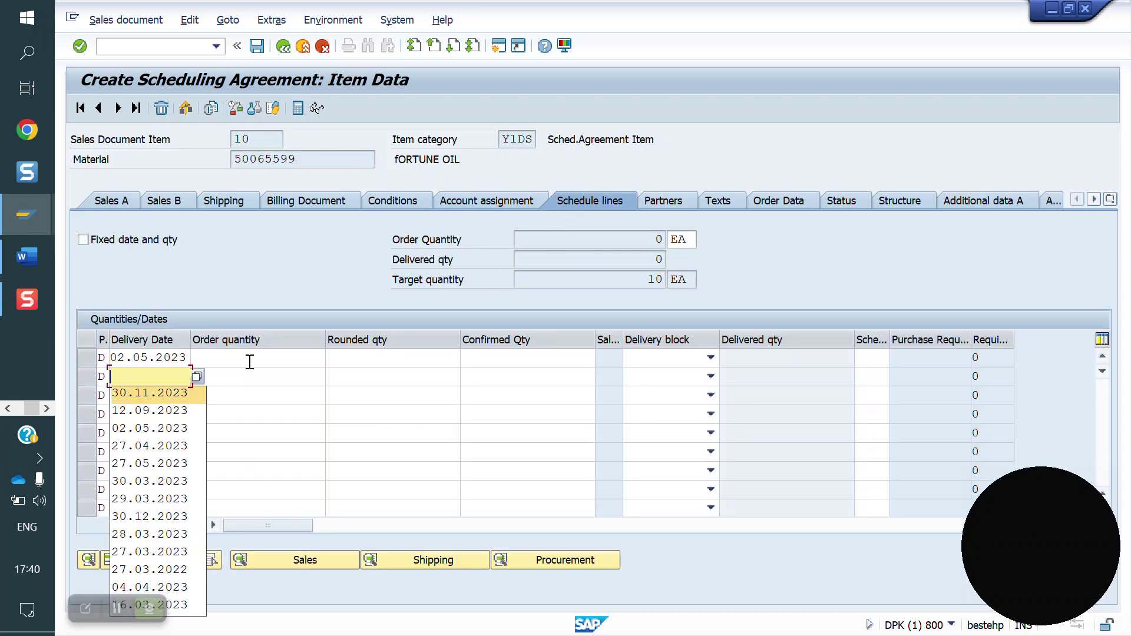
{"action": "key", "text": "Down"}
{"action": "key", "text": "Return"}
{"action": "key", "text": "Down"}
{"action": "type", "text": "\\"}
{"action": "key", "text": "Down"}
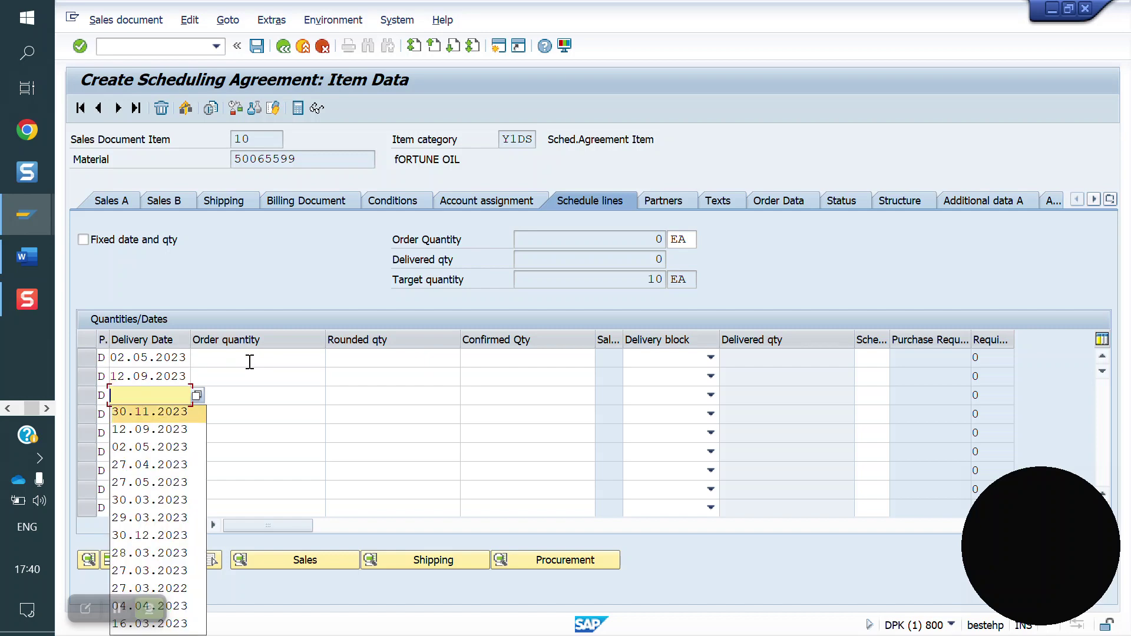
{"action": "key", "text": "Return"}
Step: Set the three schedule line quantities to 4, 3 and 3 EA and confirm
{"action": "left_click", "coordinate": [250, 362]}
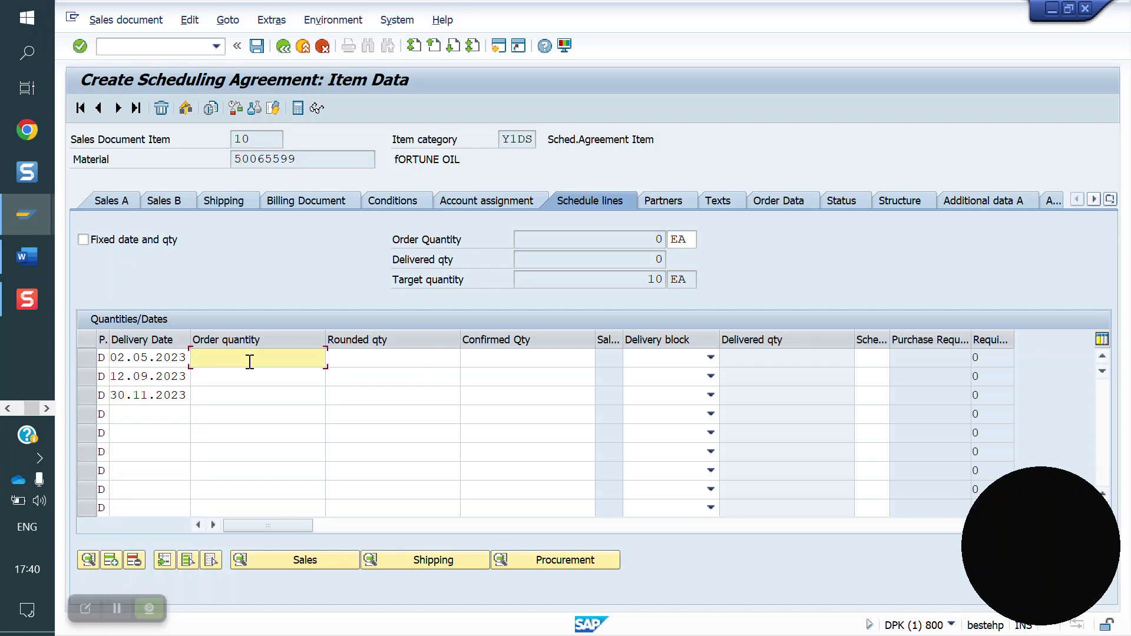
{"action": "type", "text": "4"}
{"action": "key", "text": "Escape"}
{"action": "key", "text": "Down"}
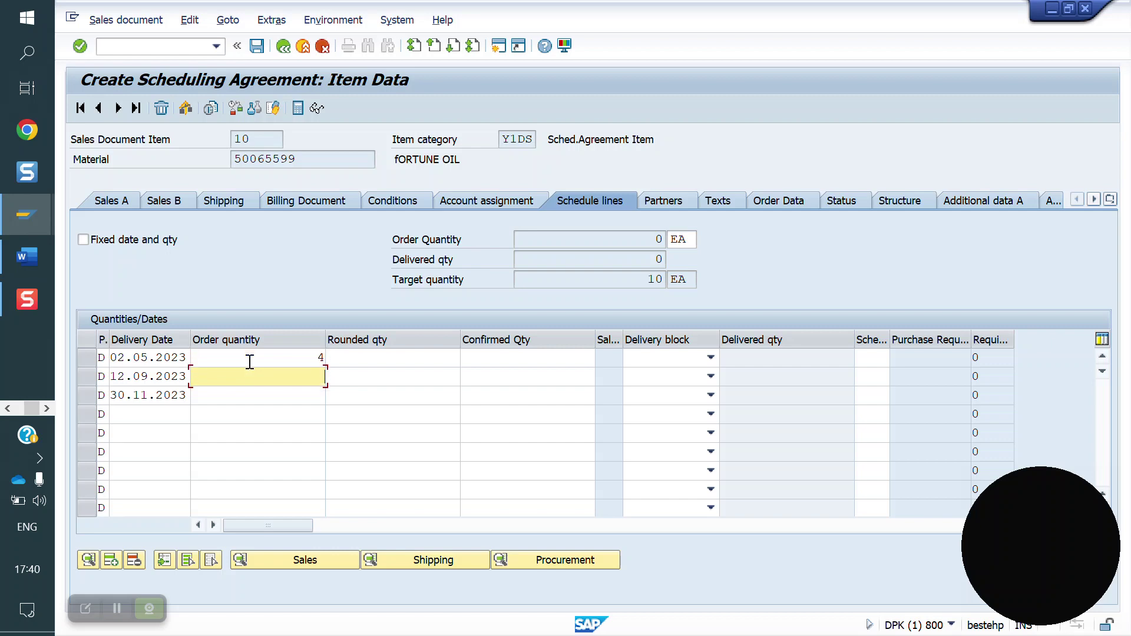
{"action": "type", "text": "3"}
{"action": "key", "text": "Escape"}
{"action": "key", "text": "Down"}
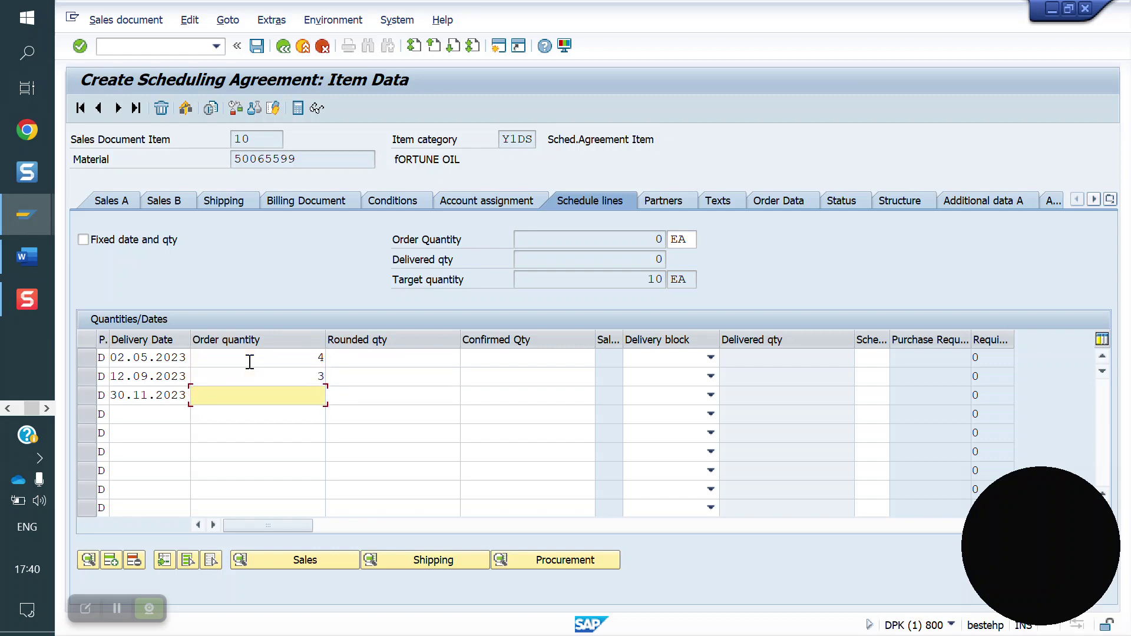
{"action": "type", "text": "3"}
{"action": "key", "text": "Return"}
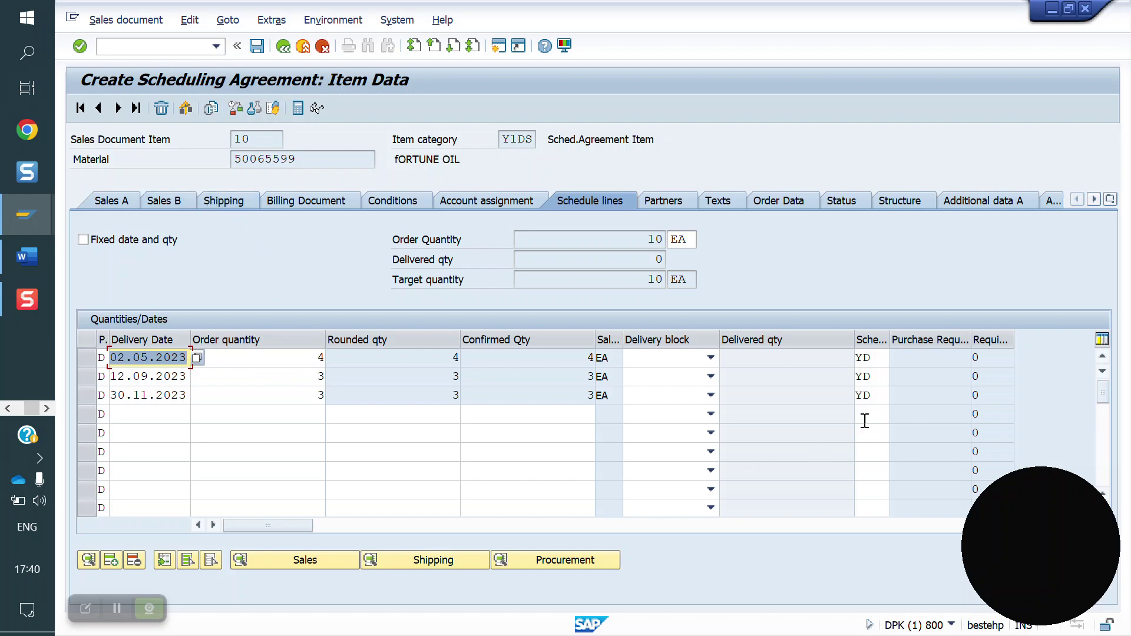
{"action": "left_click", "coordinate": [121, 109]}
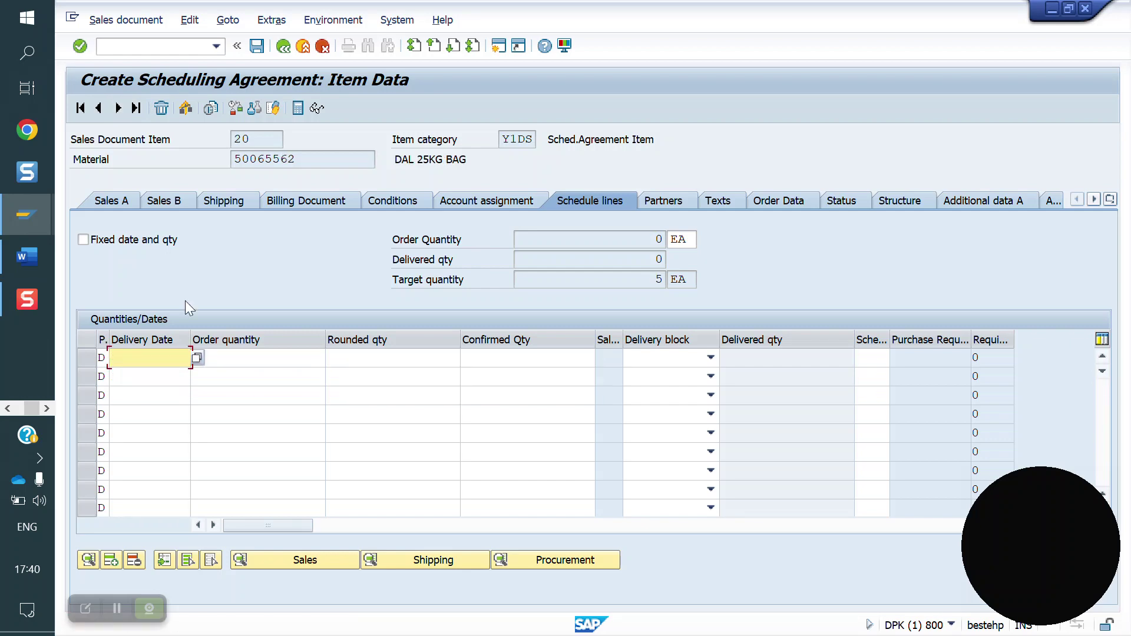
Step: Enter delivery dates 27.05.2023, 12.09.2023 and 30.12.2023 for DAL 25KG BAG
{"action": "key", "text": "BackSpace"}
{"action": "key", "text": "Down"}
{"action": "key", "text": "Down"}
{"action": "key", "text": "Down"}
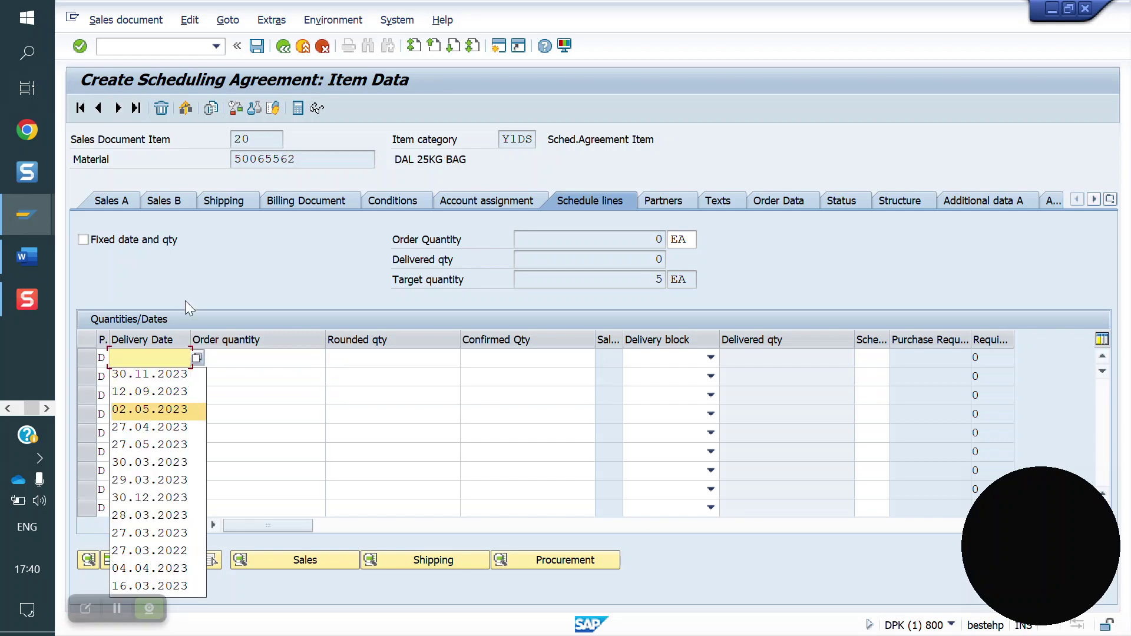
{"action": "key", "text": "Down"}
{"action": "key", "text": "Up"}
{"action": "key", "text": "Down"}
{"action": "key", "text": "Down"}
{"action": "key", "text": "Return"}
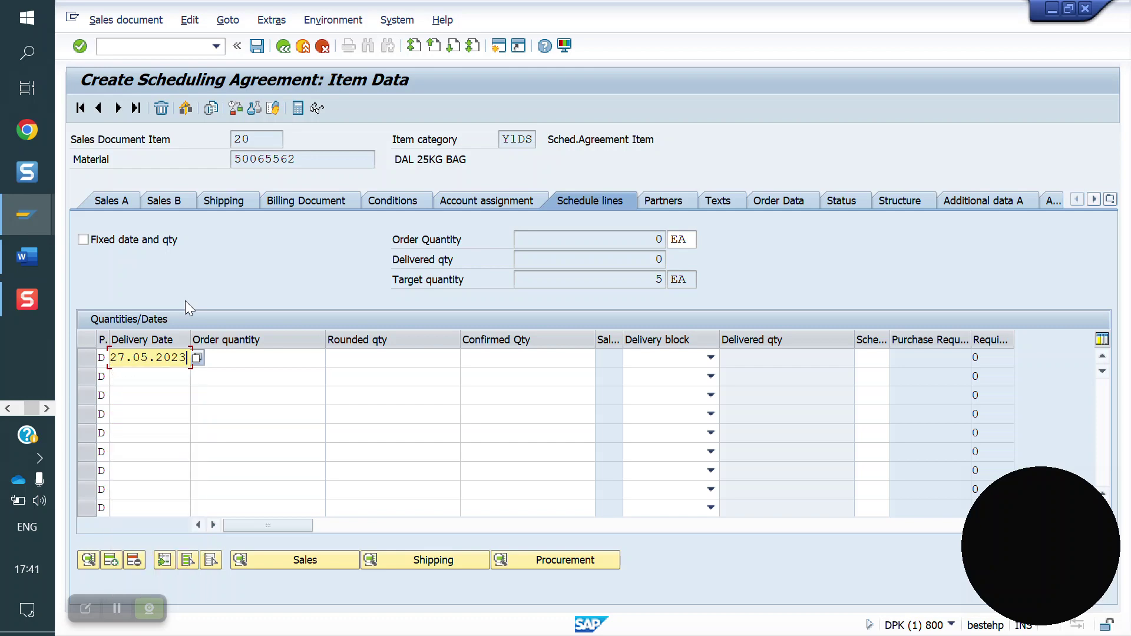
{"action": "key", "text": "Down"}
{"action": "key", "text": "BackSpace"}
{"action": "key", "text": "Down"}
{"action": "key", "text": "Down"}
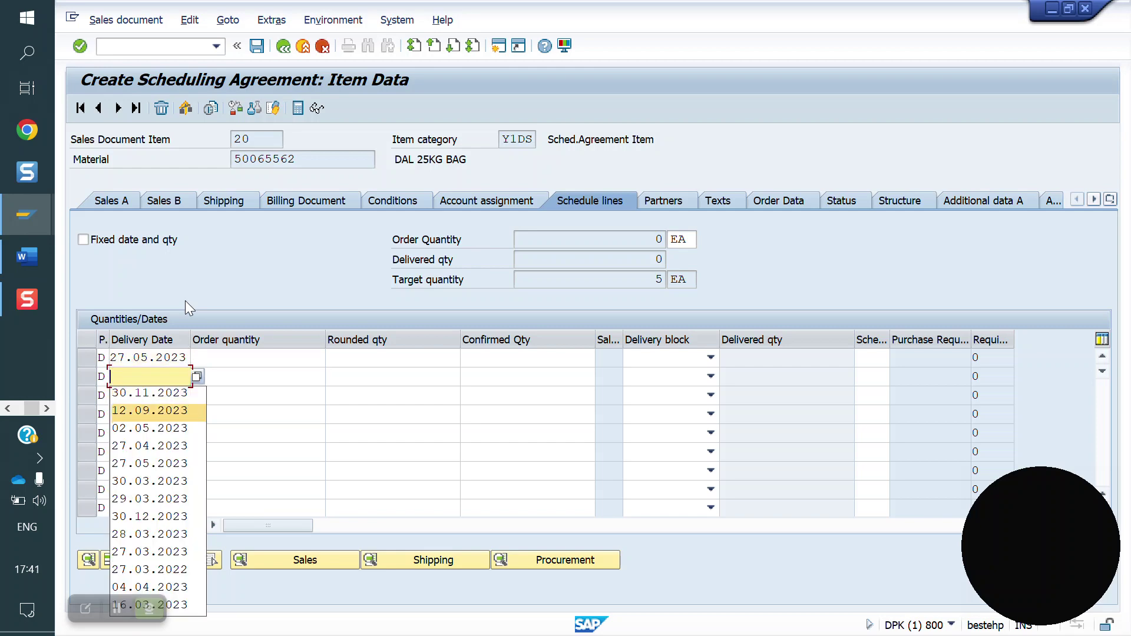
{"action": "key", "text": "Return"}
{"action": "key", "text": "Down"}
{"action": "key", "text": "BackSpace"}
{"action": "key", "text": "Down"}
{"action": "key", "text": "Down"}
{"action": "key", "text": "Down"}
{"action": "key", "text": "Down"}
{"action": "key", "text": "Down"}
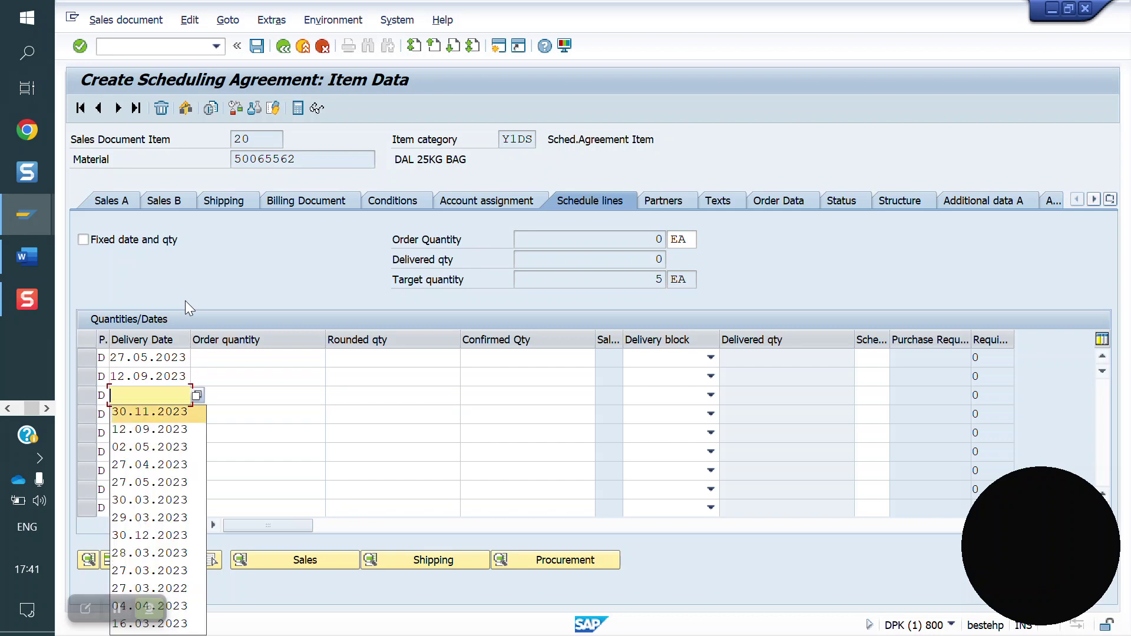
{"action": "key", "text": "Down"}
{"action": "key", "text": "Down"}
{"action": "key", "text": "Down"}
{"action": "key", "text": "Return"}
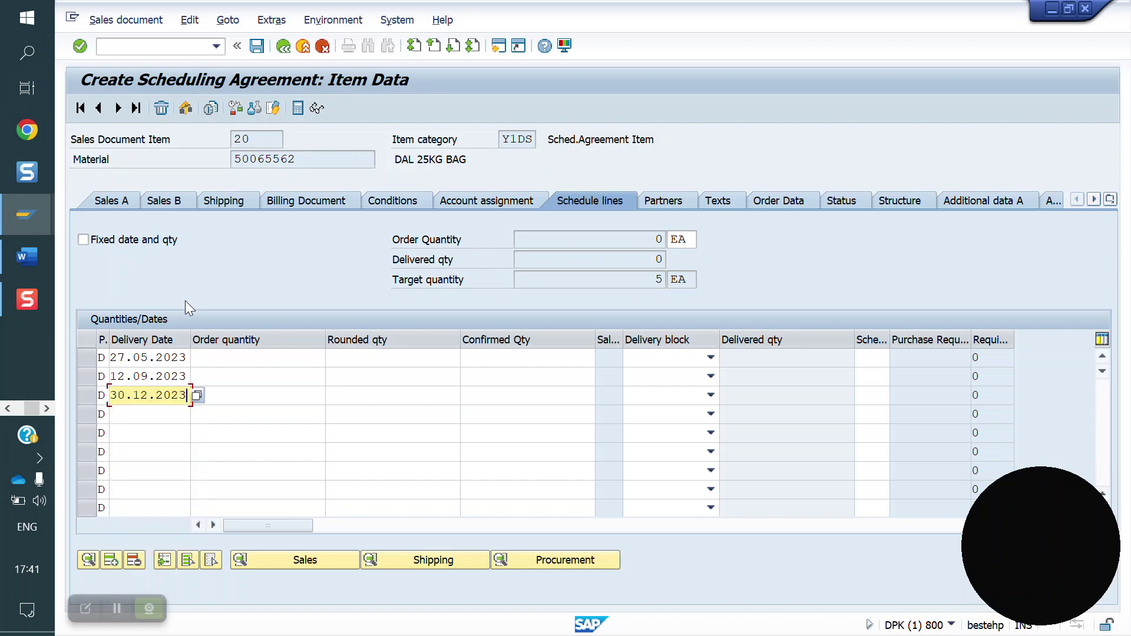
Step: Enter quantities 1, 2 and 3 EA and confirm past the exceeds-target warning
{"action": "left_click", "coordinate": [301, 360]}
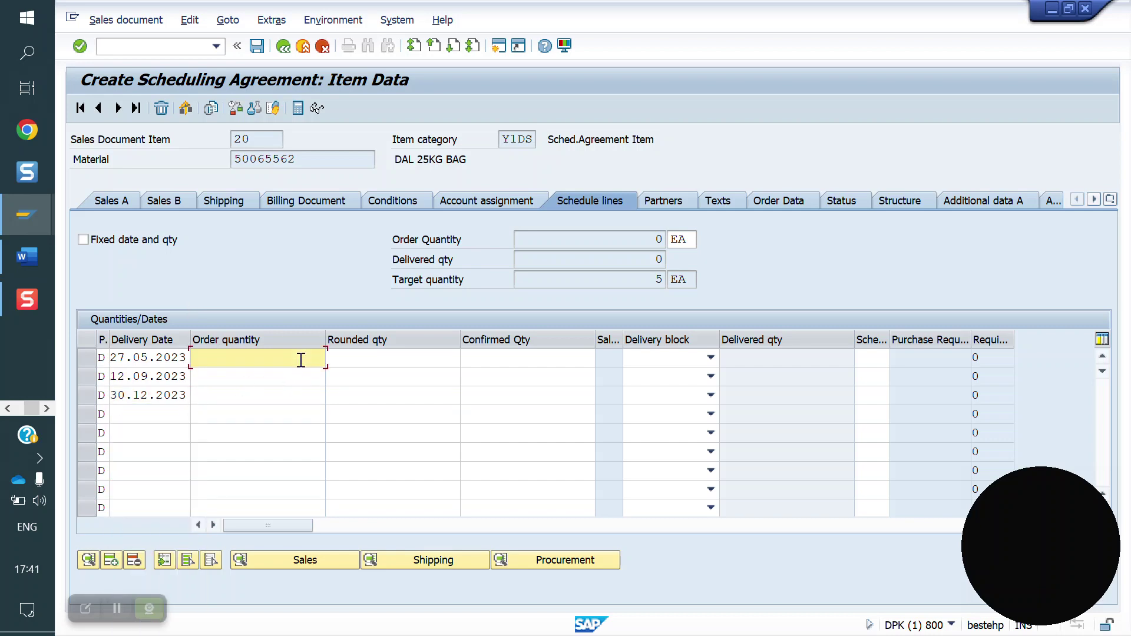
{"action": "type", "text": "1"}
{"action": "key", "text": "Down"}
{"action": "type", "text": "2"}
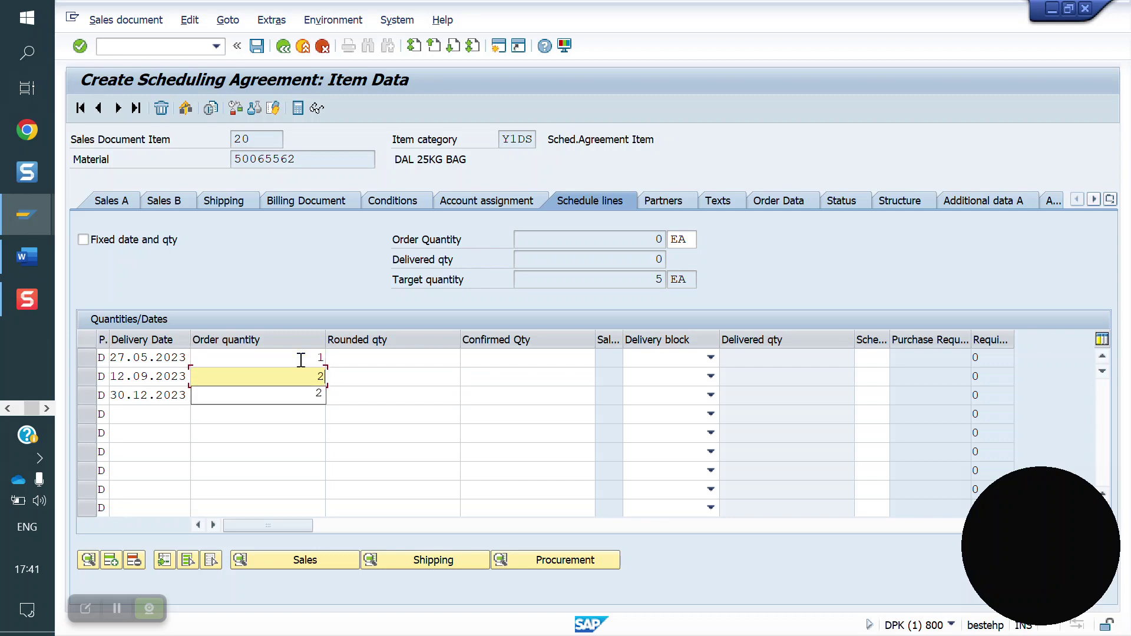
{"action": "key", "text": "Down"}
{"action": "type", "text": "3"}
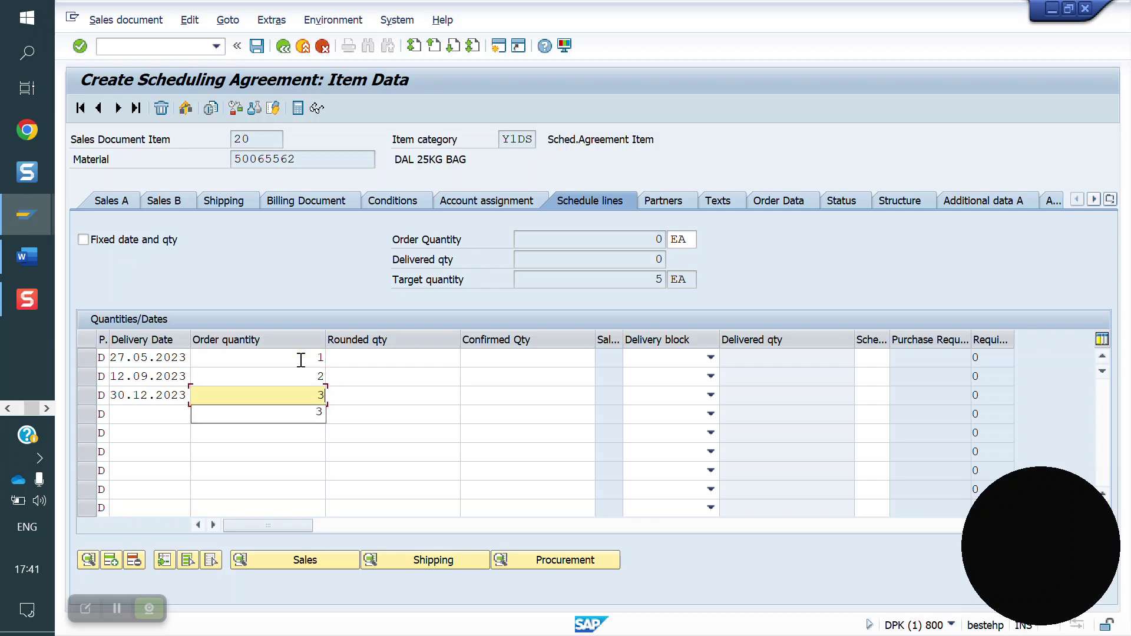
{"action": "key", "text": "Return"}
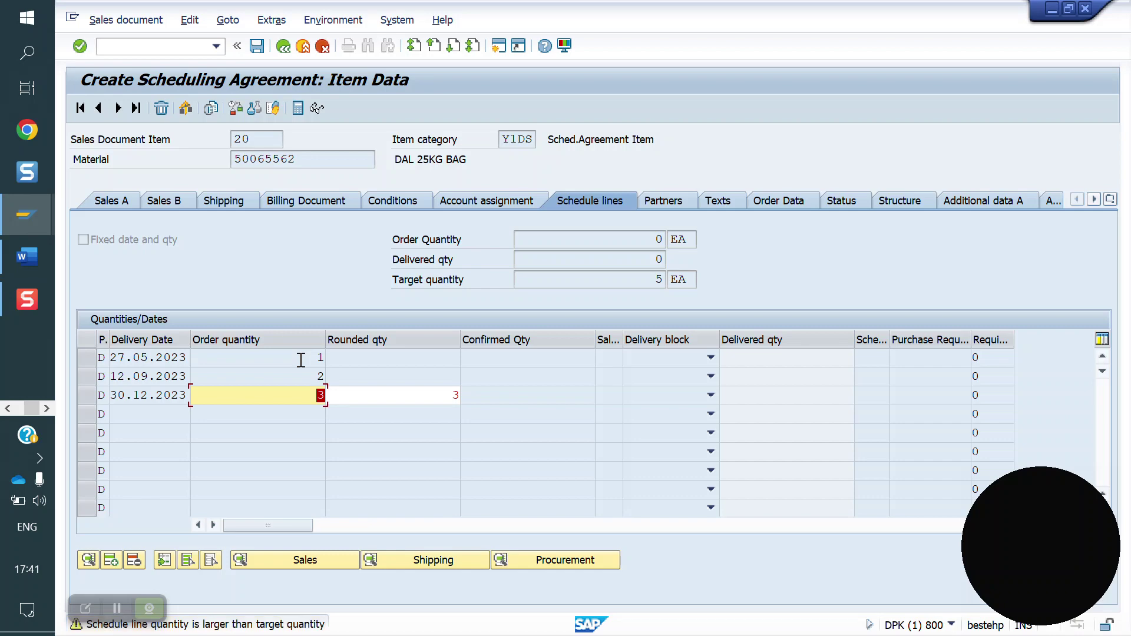
{"action": "key", "text": "Return"}
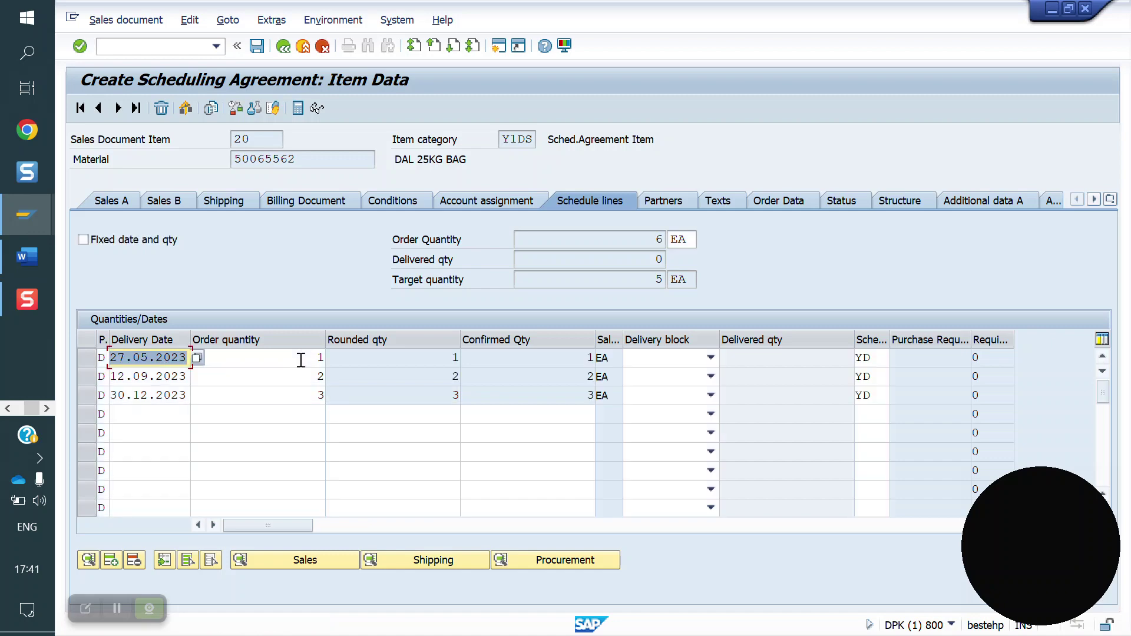
Step: Correct the third schedule line to 2 EA so the total matches target 5
{"action": "left_click", "coordinate": [306, 396]}
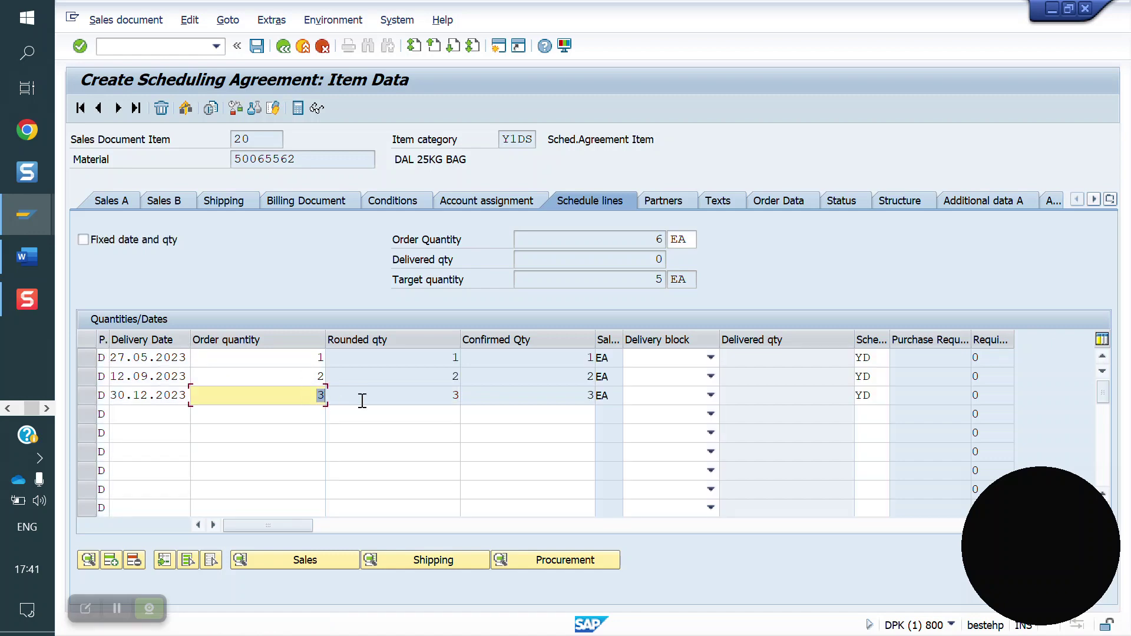
{"action": "type", "text": "2"}
{"action": "key", "text": "Return"}
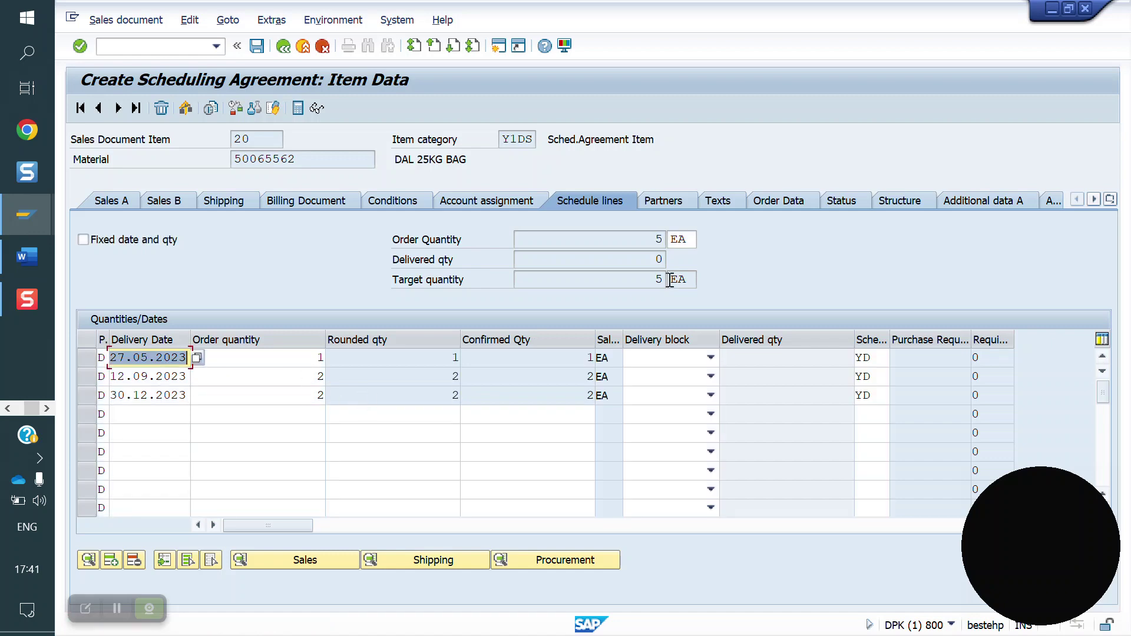
{"action": "left_click_drag", "start_coordinate": [649, 278], "coordinate": [693, 278]}
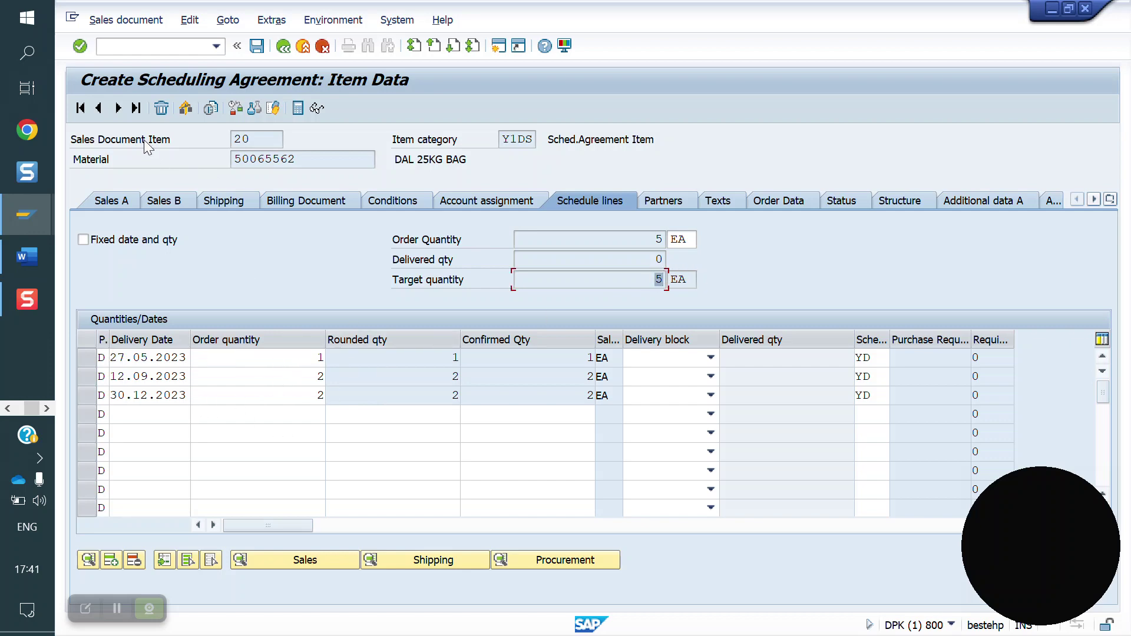
Step: Move to the Nuts item and enter delivery dates 27.05.2023 and 30.11.2023
{"action": "left_click", "coordinate": [119, 108]}
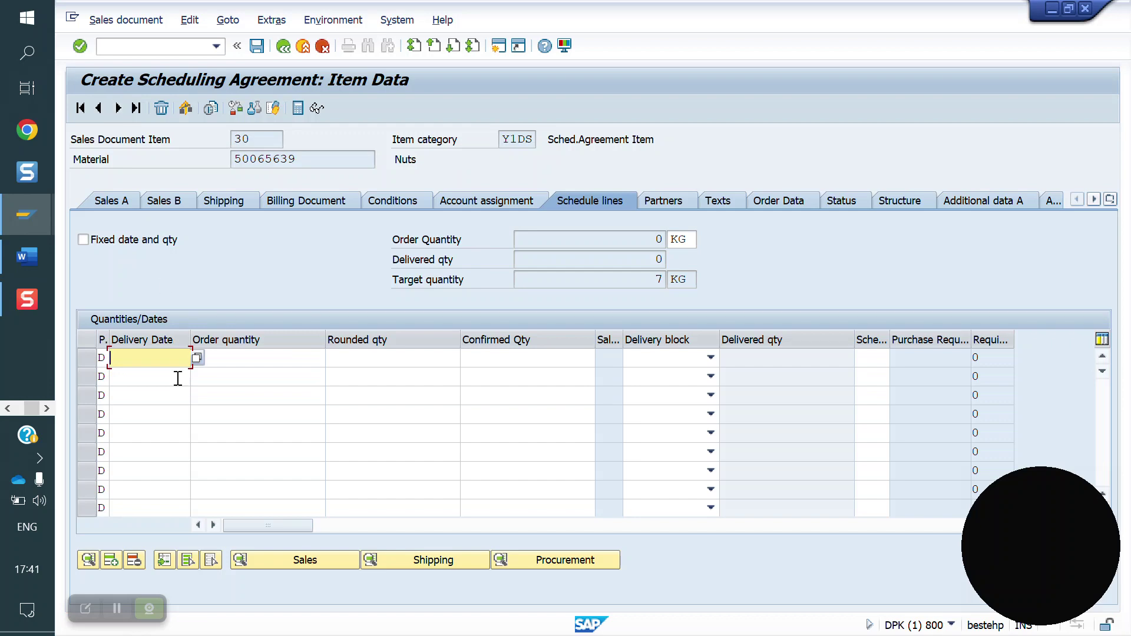
{"action": "key", "text": "BackSpace"}
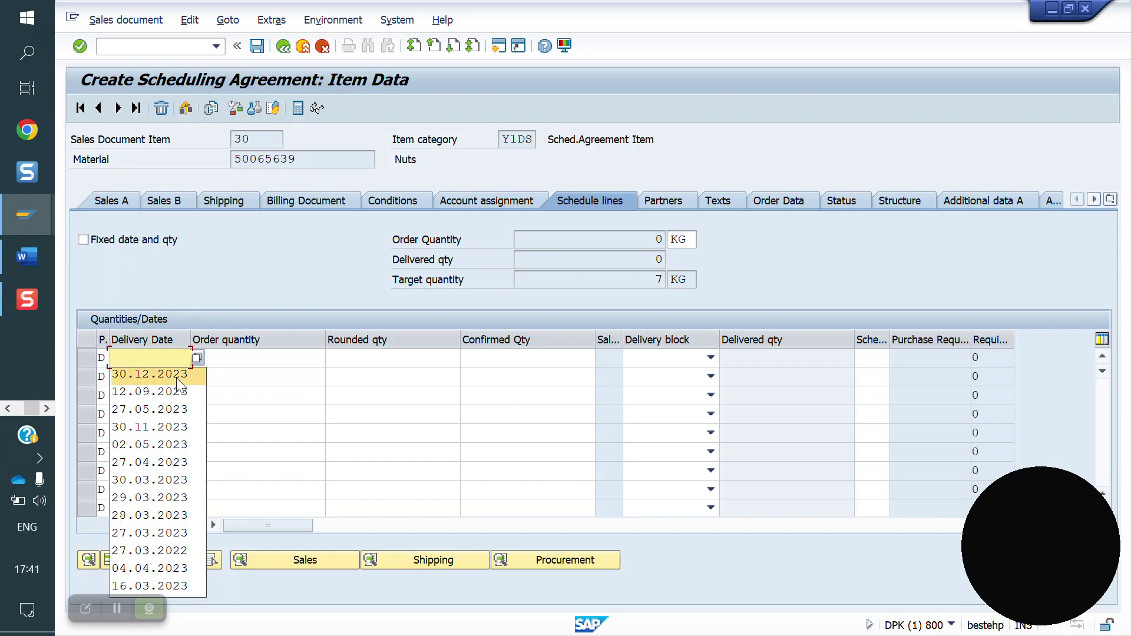
{"action": "key", "text": "Down"}
{"action": "key", "text": "Down"}
{"action": "key", "text": "Down"}
{"action": "key", "text": "Down"}
{"action": "key", "text": "Down"}
{"action": "key", "text": "Down"}
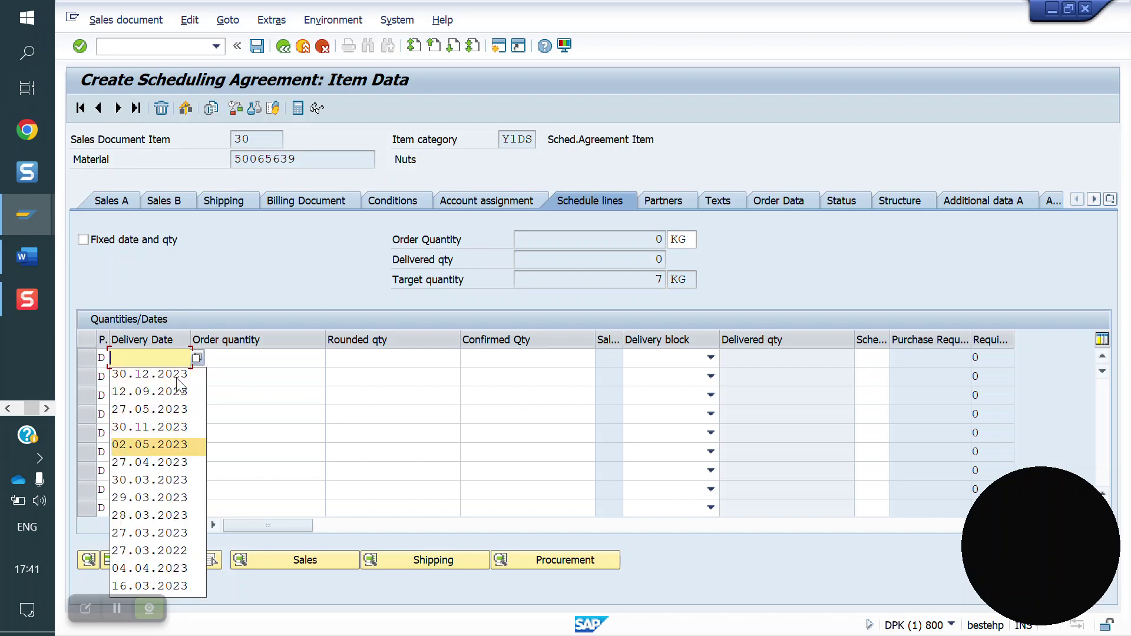
{"action": "key", "text": "Up"}
{"action": "key", "text": "Up"}
{"action": "key", "text": "Up"}
{"action": "key", "text": "Up"}
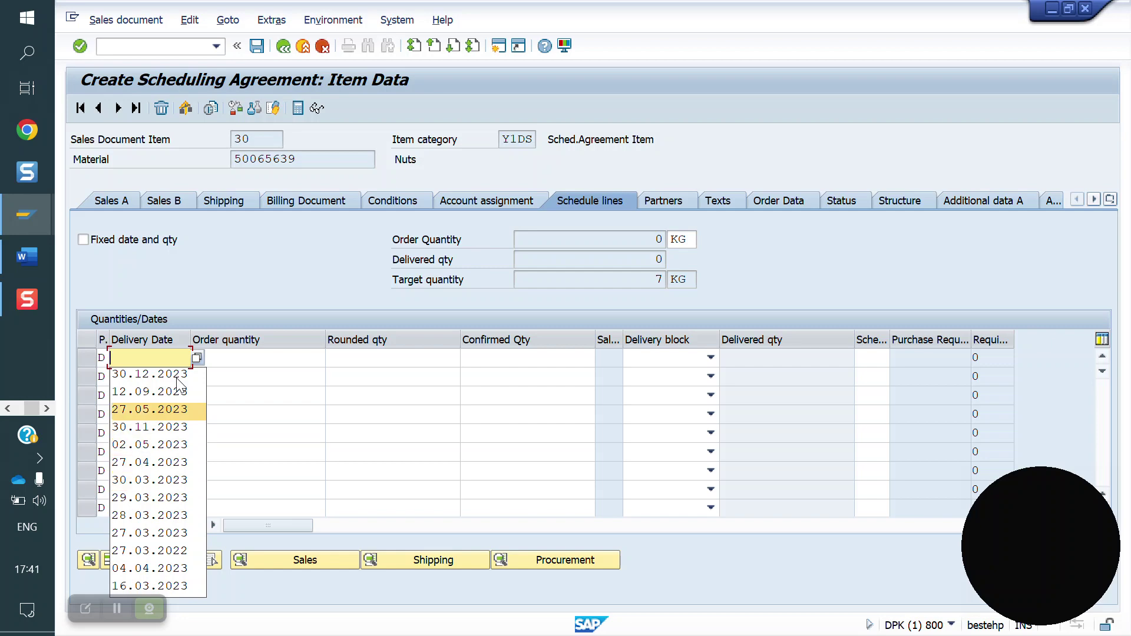
{"action": "key", "text": "Return"}
{"action": "left_click", "coordinate": [176, 377]}
{"action": "key", "text": "Down"}
{"action": "key", "text": "Down"}
{"action": "key", "text": "Down"}
{"action": "key", "text": "Down"}
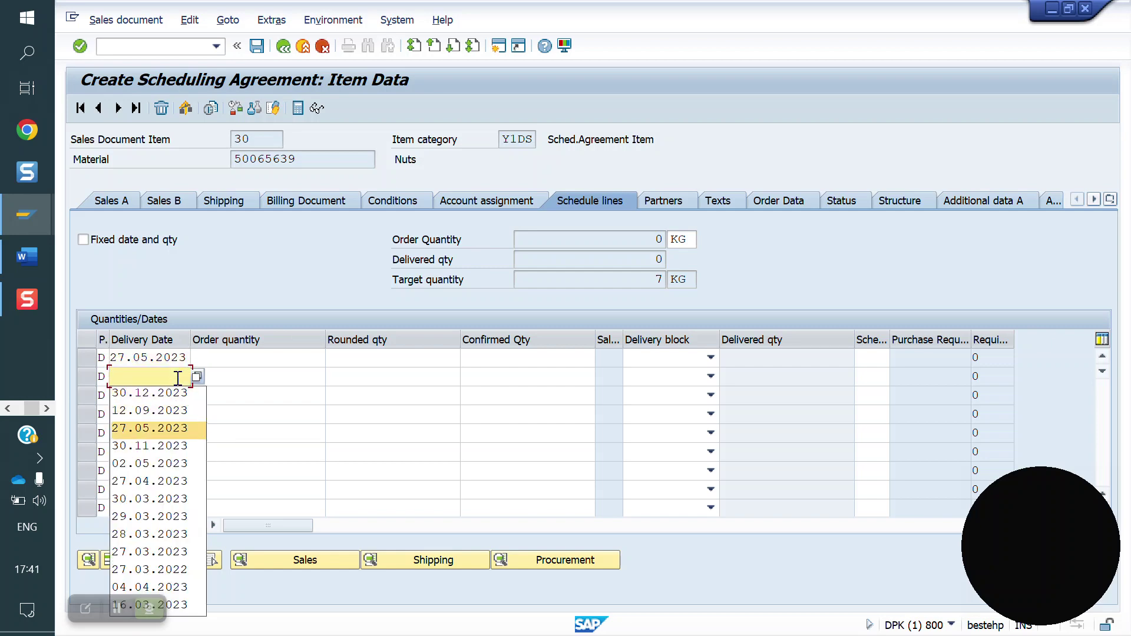
{"action": "key", "text": "Return"}
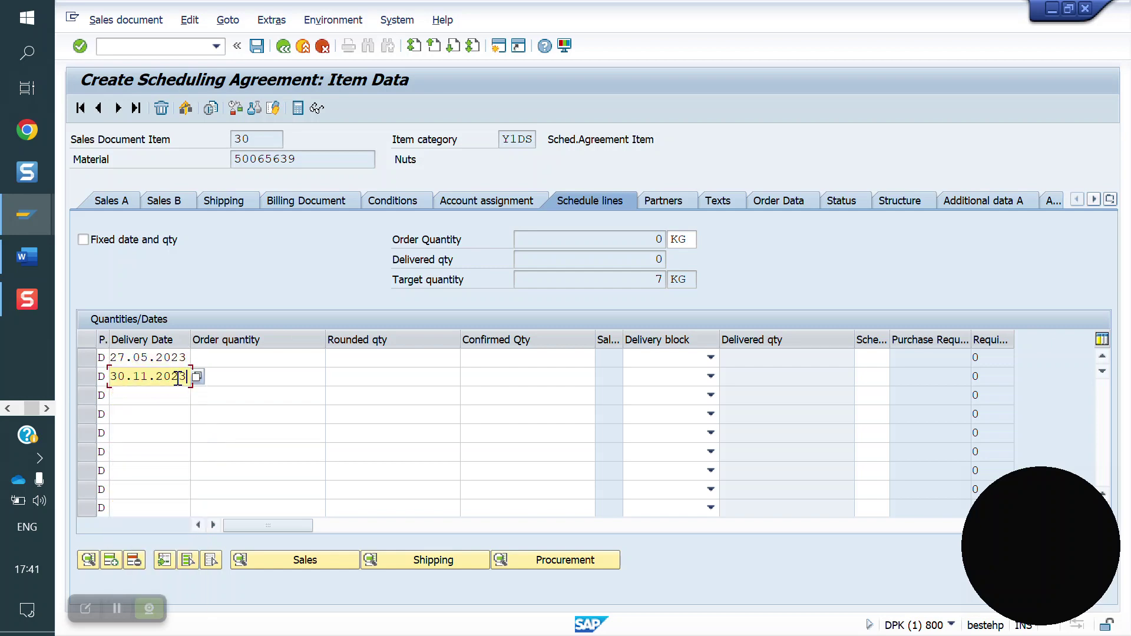
Step: Set quantities of 2 KG and 5 KG on the two schedule lines and confirm
{"action": "left_click", "coordinate": [288, 357]}
{"action": "type", "text": "2"}
{"action": "key", "text": "Down"}
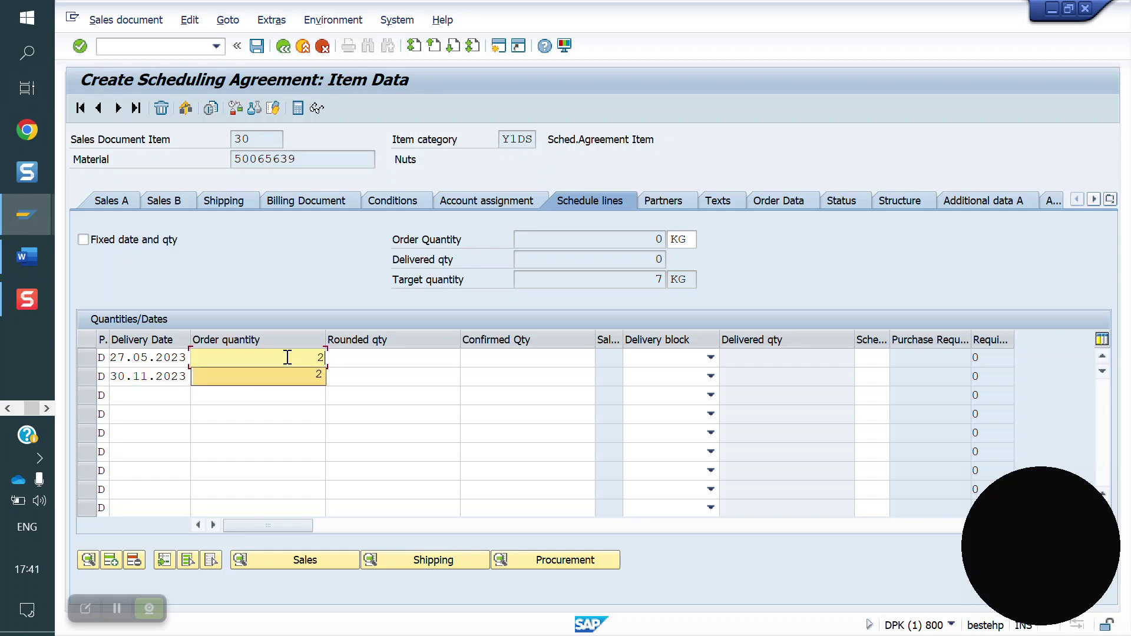
{"action": "key", "text": "Return"}
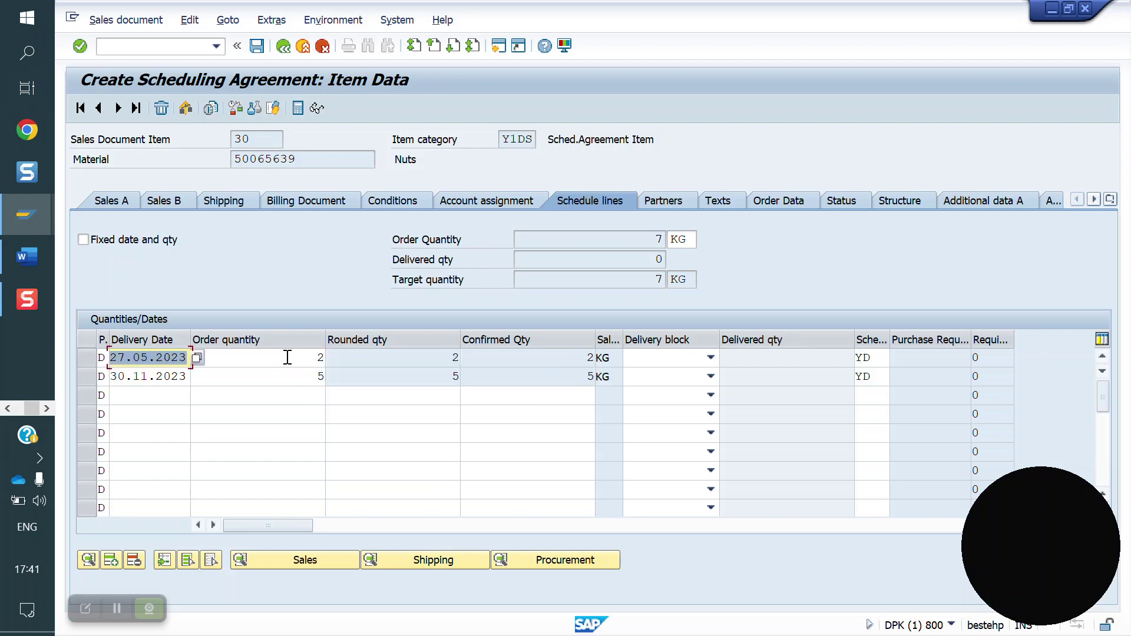
Step: Resolve the incomplete-data prompt by filling in PO number Y1QC01
{"action": "left_click", "coordinate": [256, 46]}
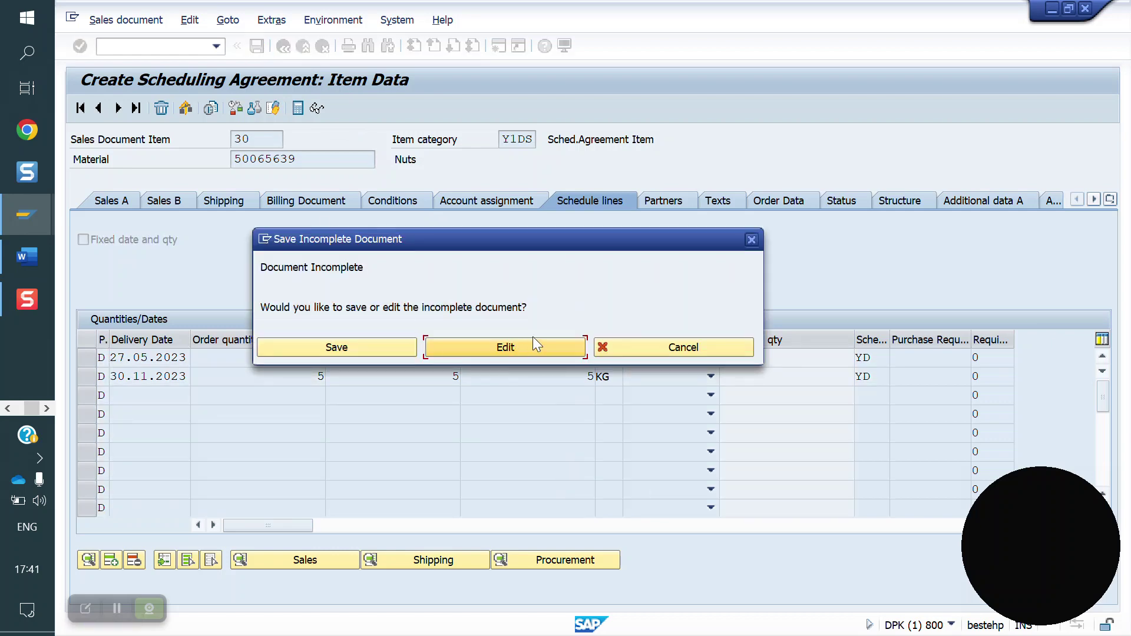
{"action": "left_click", "coordinate": [516, 349]}
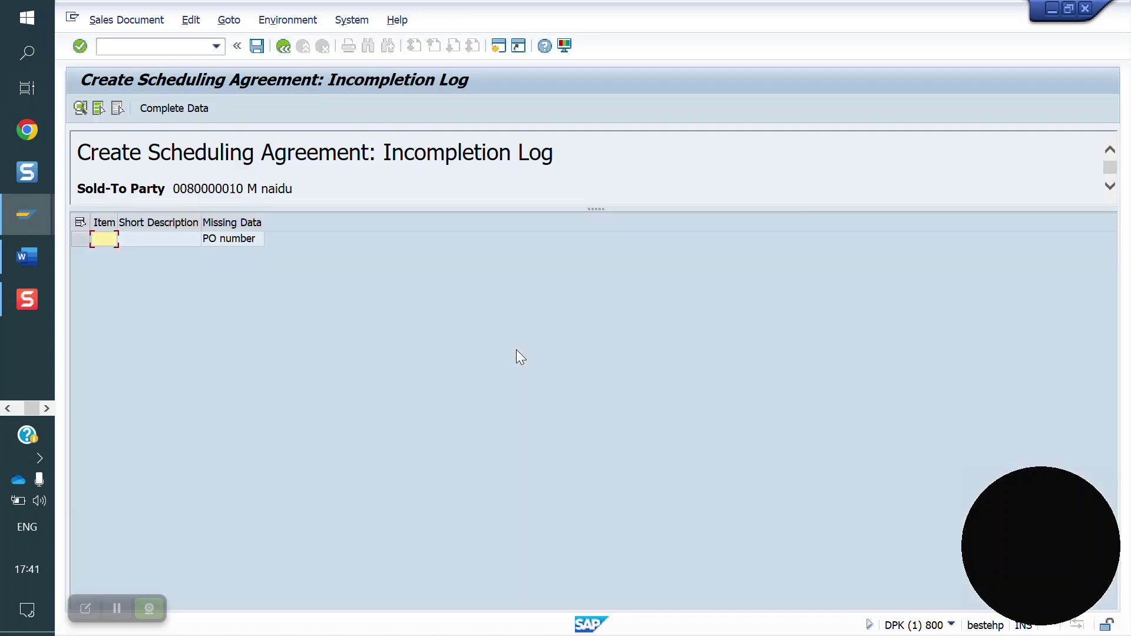
{"action": "left_click", "coordinate": [167, 107]}
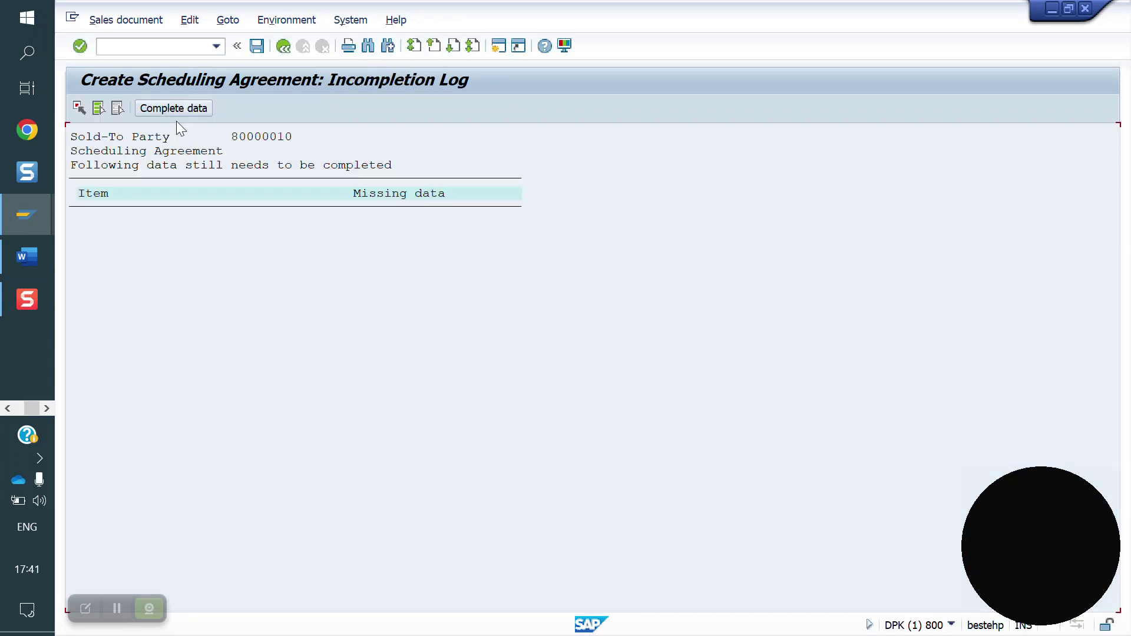
{"action": "left_click", "coordinate": [185, 111]}
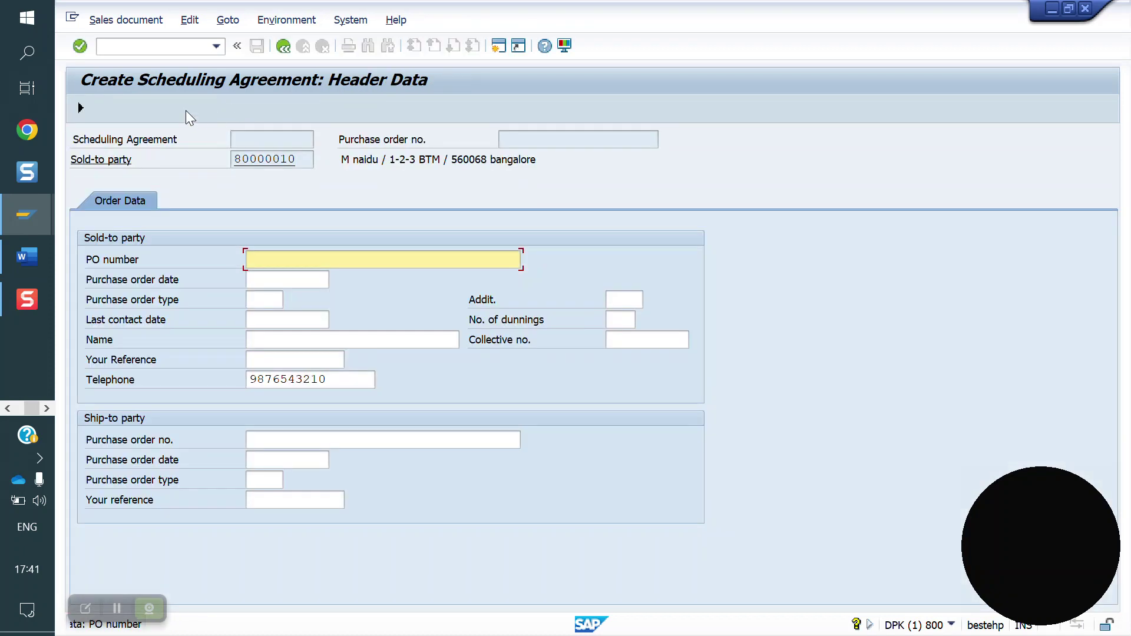
{"action": "key", "text": "BackSpace"}
{"action": "key", "text": "Down"}
{"action": "key", "text": "Return"}
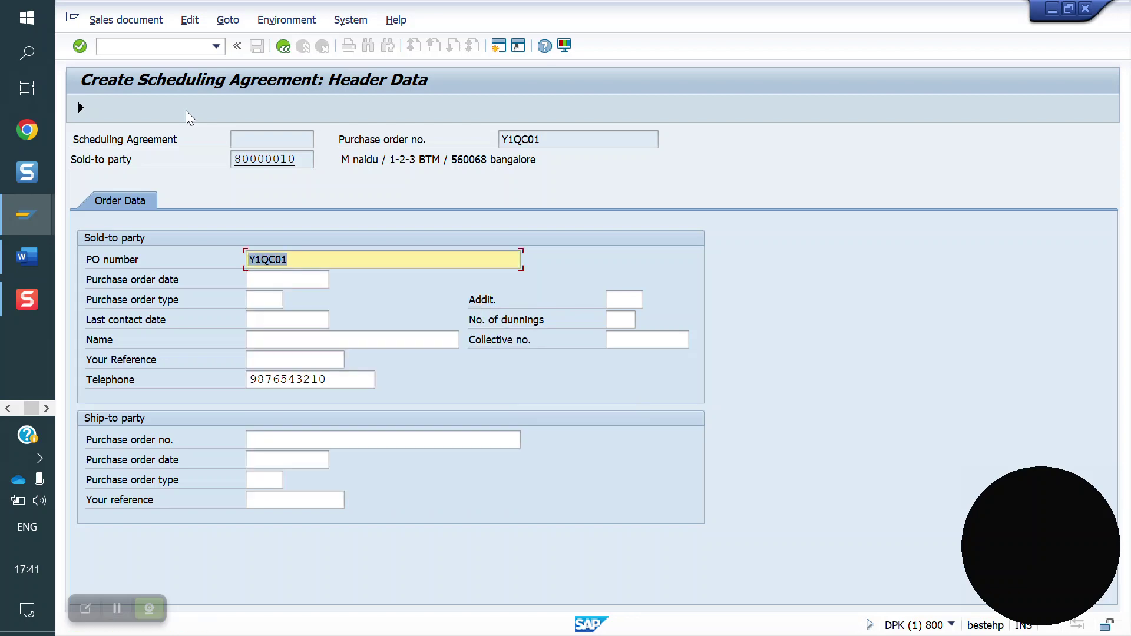
Step: Save the scheduling agreement as number 30000071
{"action": "left_click", "coordinate": [283, 46]}
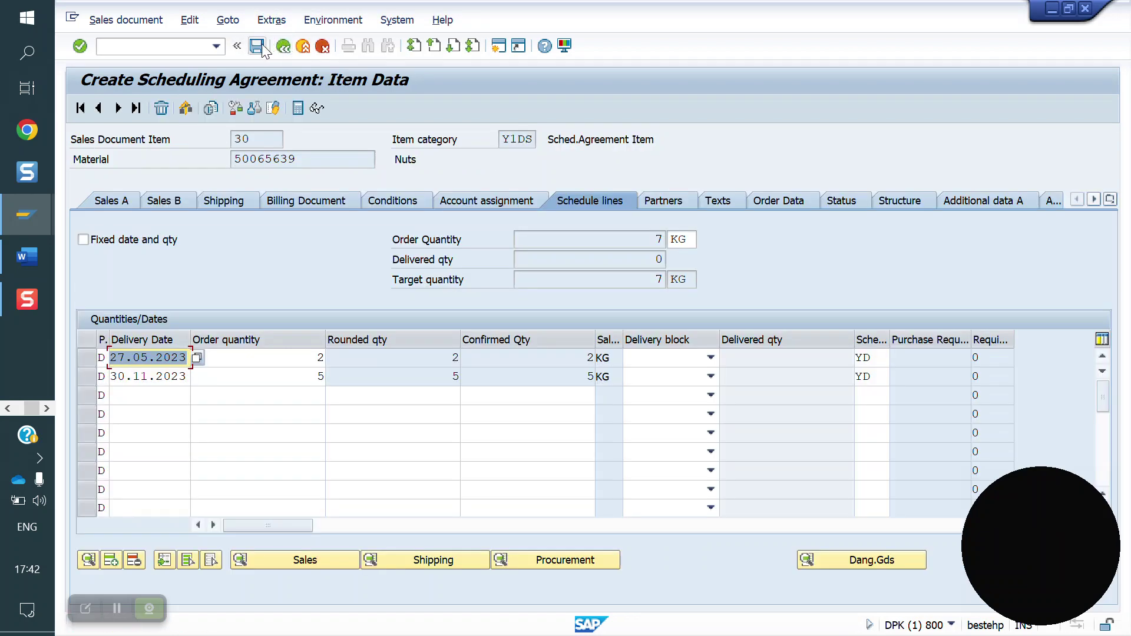
{"action": "left_click", "coordinate": [257, 46]}
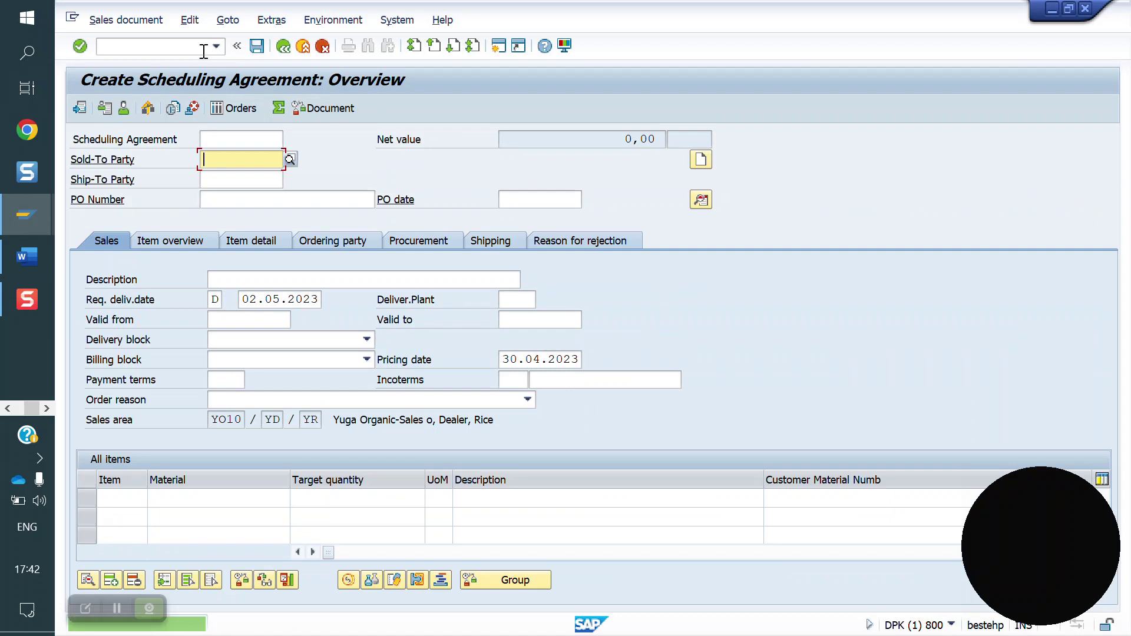
{"action": "left_click", "coordinate": [175, 50]}
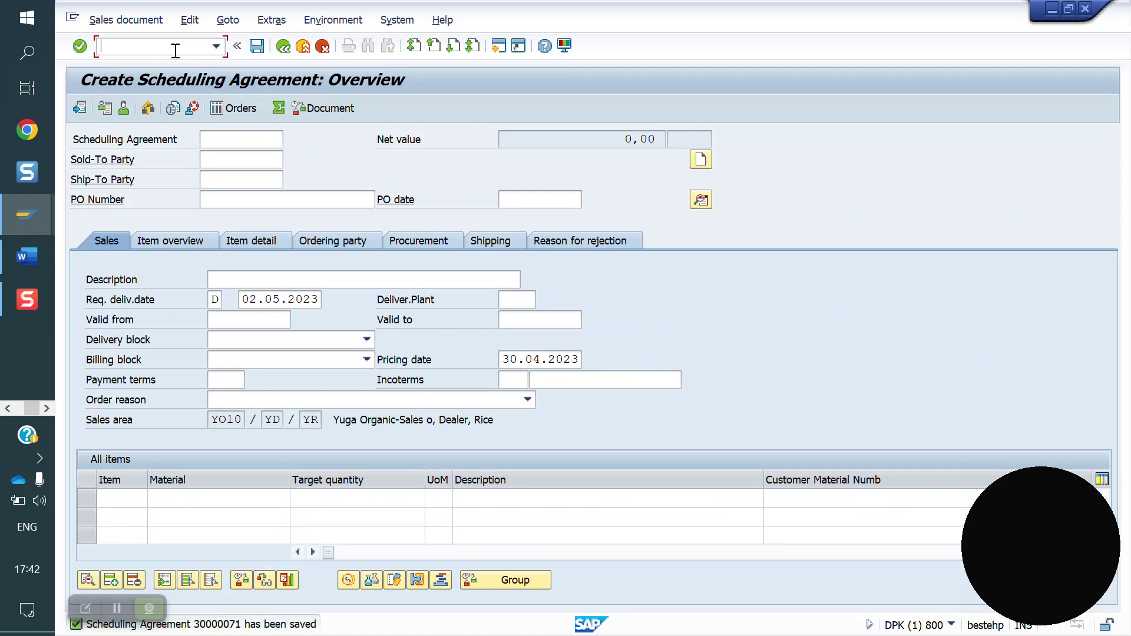
Step: Locate sales document type Y1DS in the VOV8 document type list
{"action": "type", "text": "/NVOV8"}
{"action": "key", "text": "Return"}
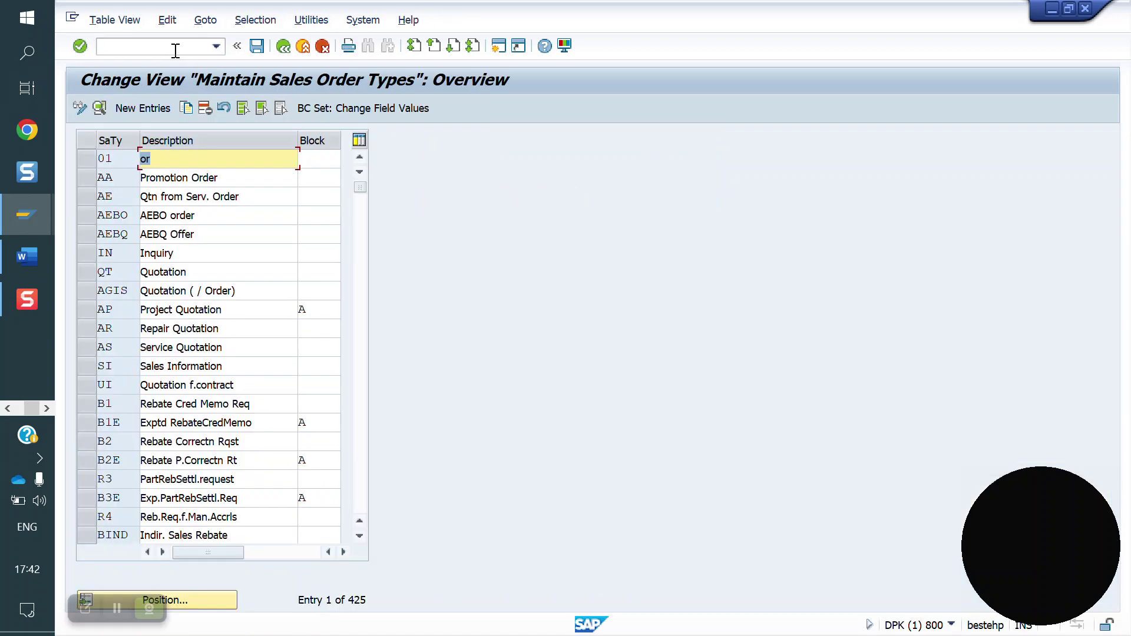
{"action": "left_click", "coordinate": [192, 601]}
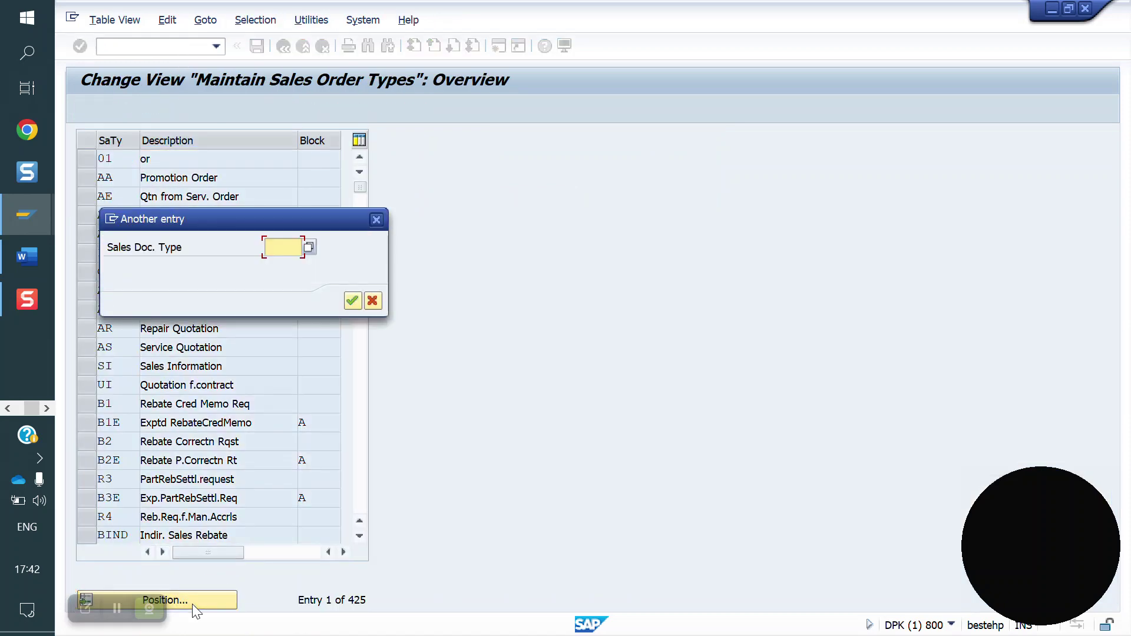
{"action": "type", "text": "Y1DS"}
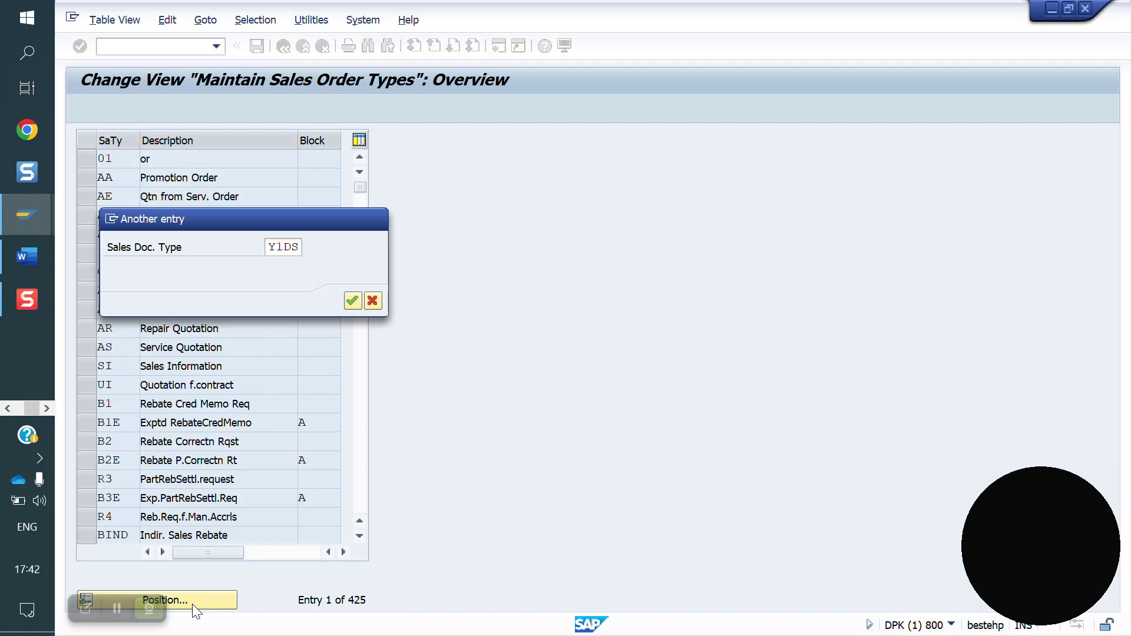
{"action": "key", "text": "Return"}
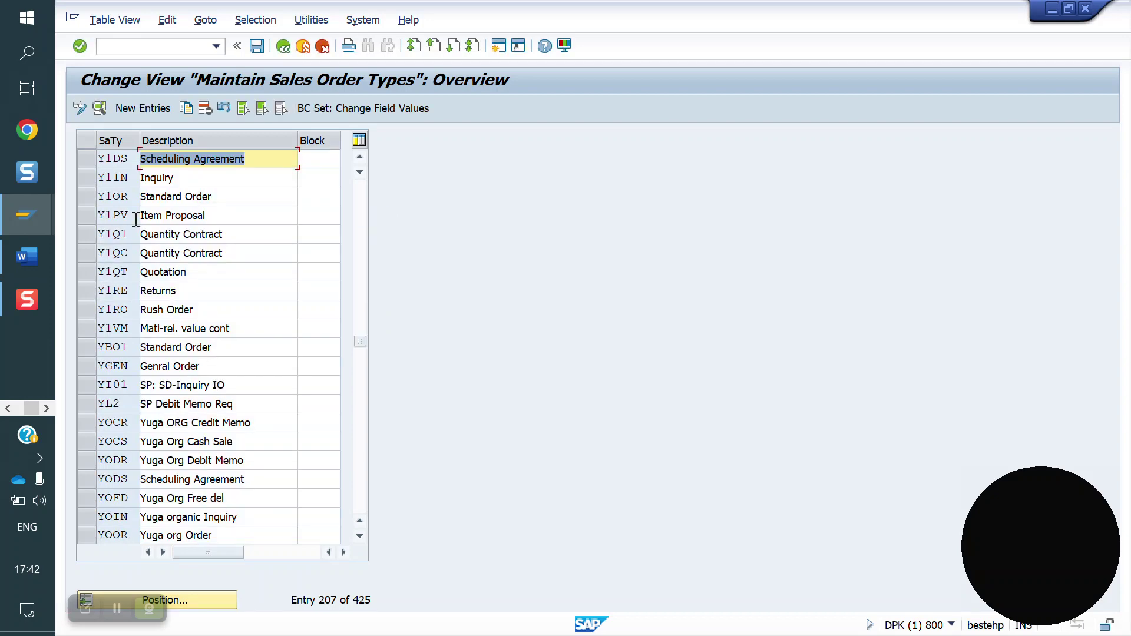
Step: Confirm Y1DS uses delivery type LF and billing type F2, save, and start delivery creation for order 30000071
{"action": "double_click", "coordinate": [125, 154]}
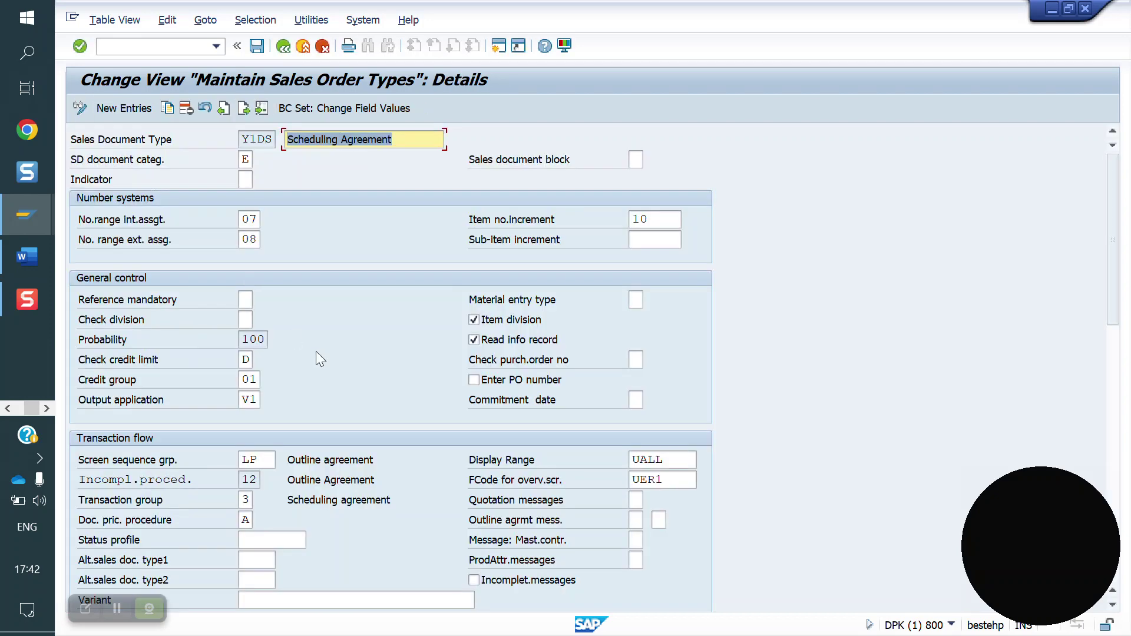
{"action": "scroll", "coordinate": [316, 351], "scroll_direction": "down", "scroll_amount": 8}
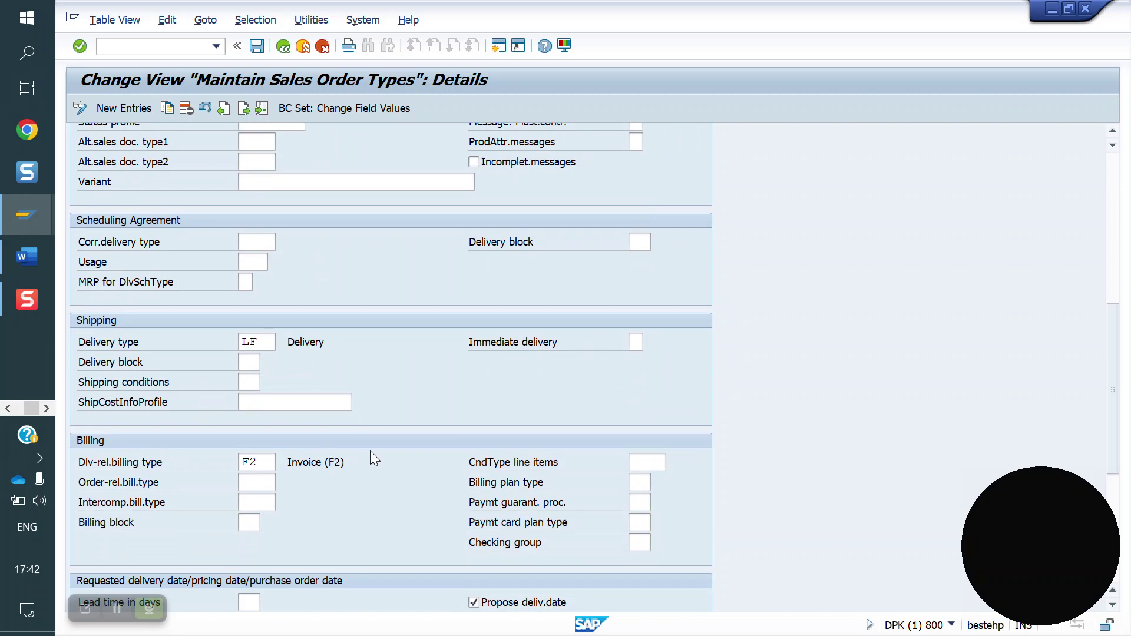
{"action": "left_click", "coordinate": [270, 341]}
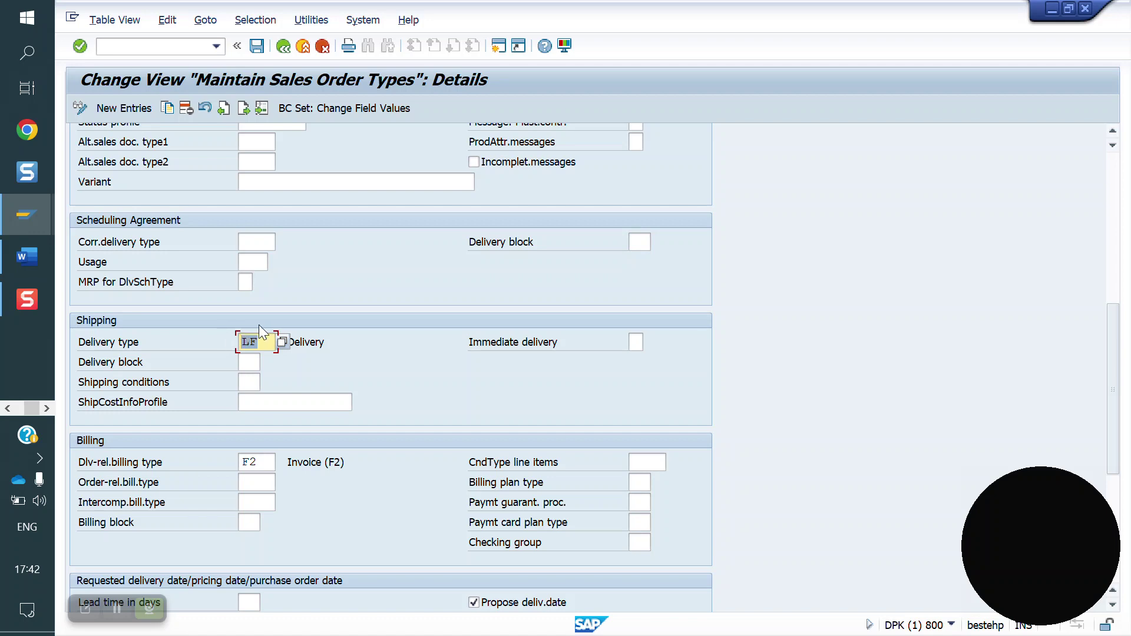
{"action": "left_click_drag", "start_coordinate": [270, 462], "coordinate": [236, 462]}
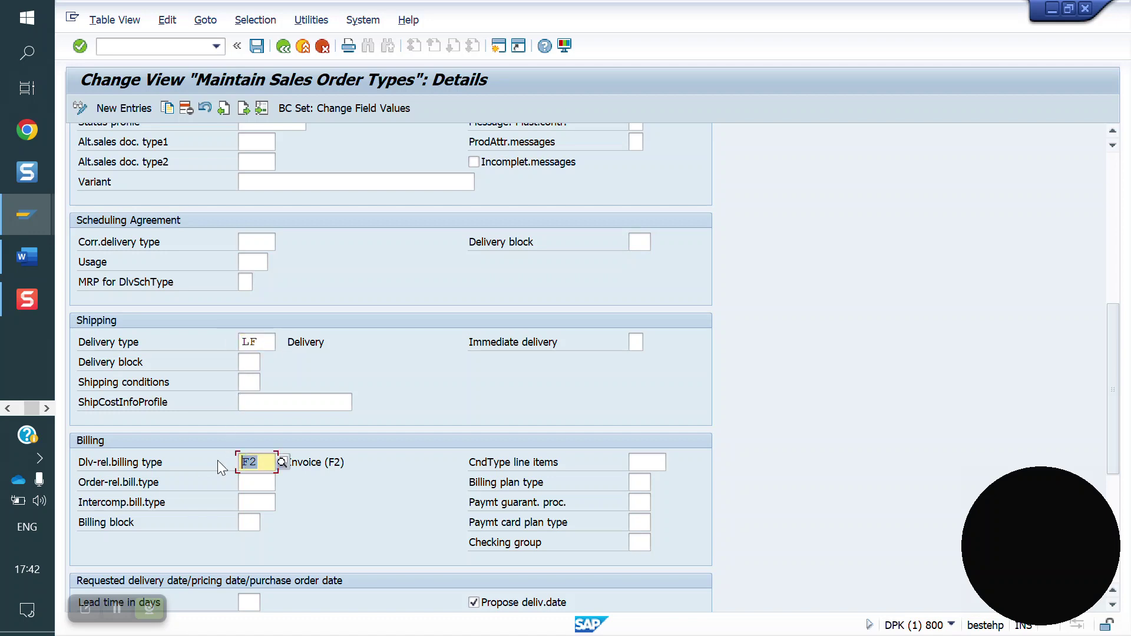
{"action": "scroll", "coordinate": [384, 414], "scroll_direction": "up", "scroll_amount": 7}
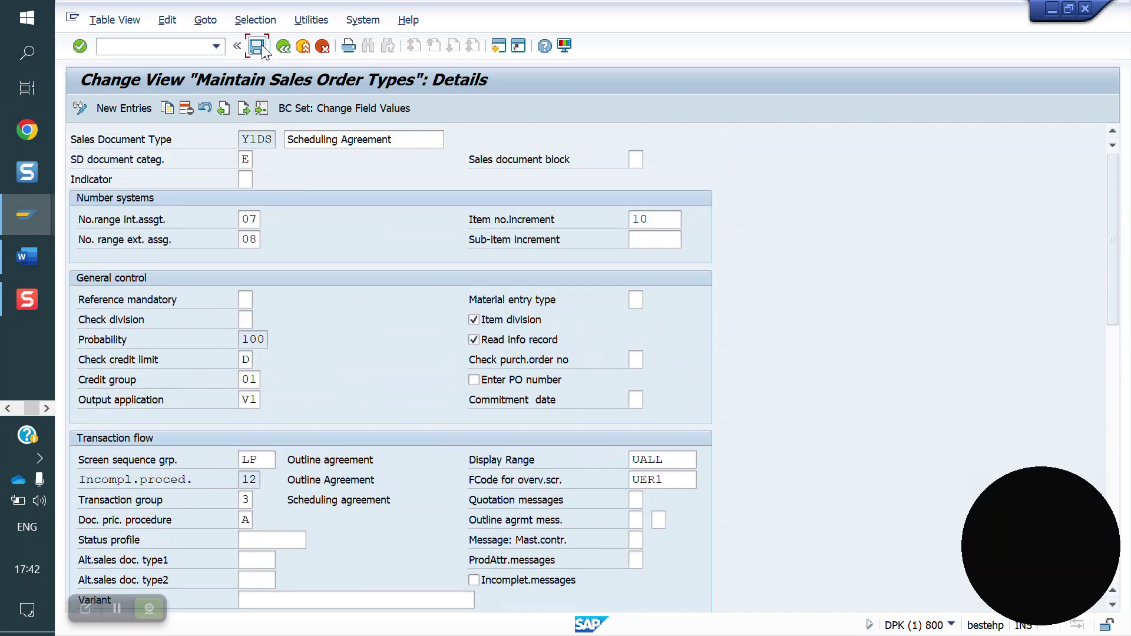
{"action": "left_click", "coordinate": [257, 46]}
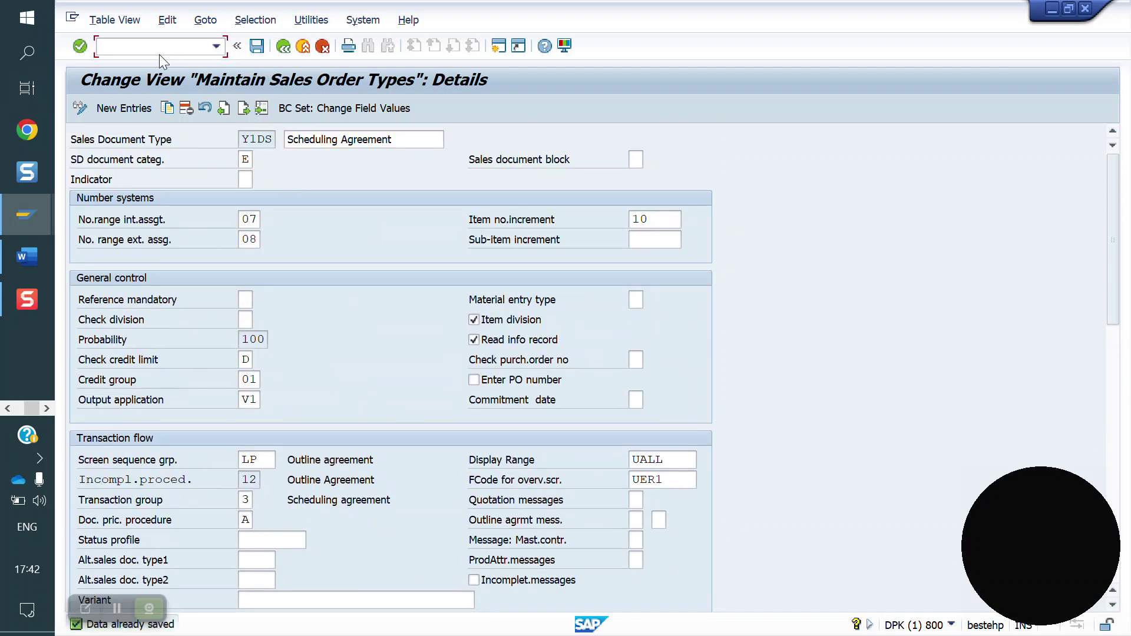
{"action": "type", "text": "/NVL01N"}
{"action": "key", "text": "Return"}
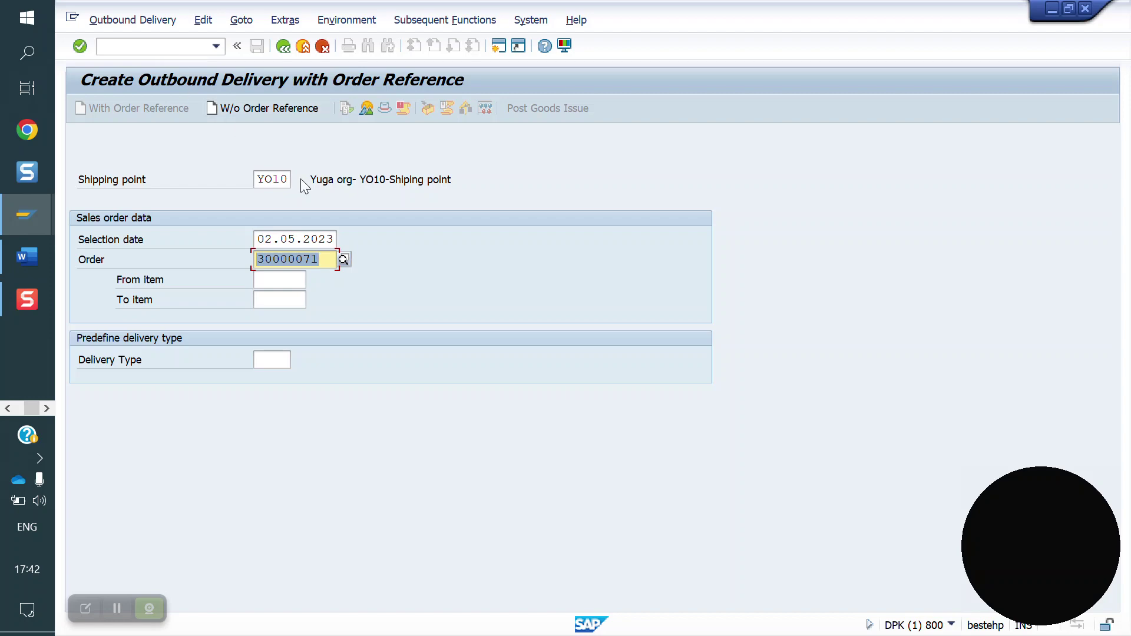
Step: Propose a 4 EA FORTUNE OIL delivery for 30000071, then open VA33 in a new session
{"action": "key", "text": "Return"}
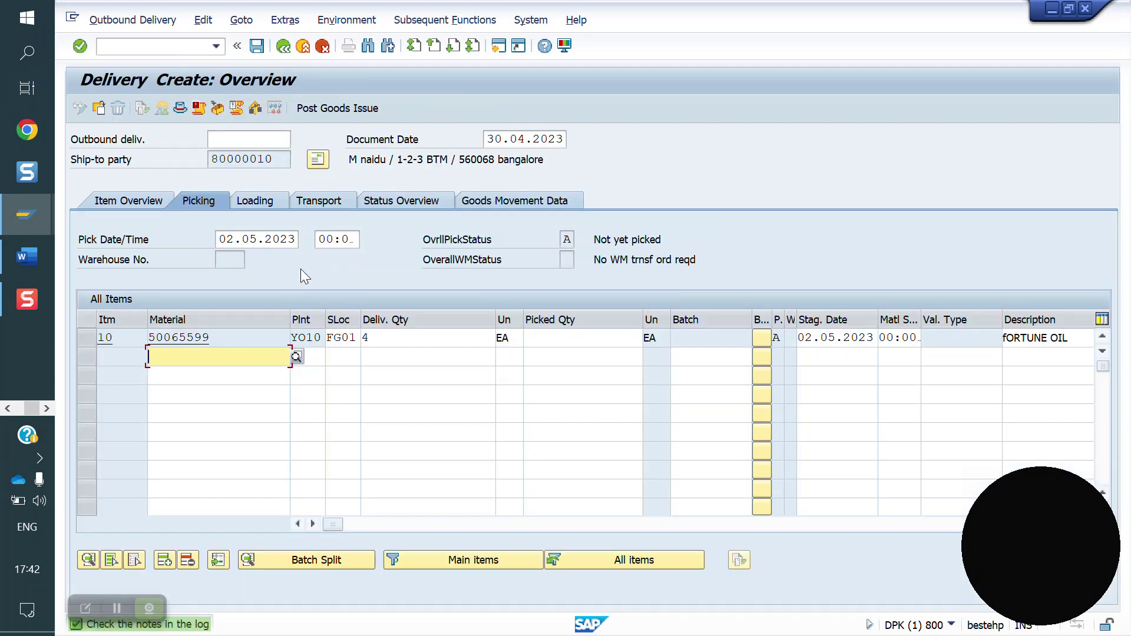
{"action": "left_click", "coordinate": [154, 44]}
{"action": "type", "text": "/"}
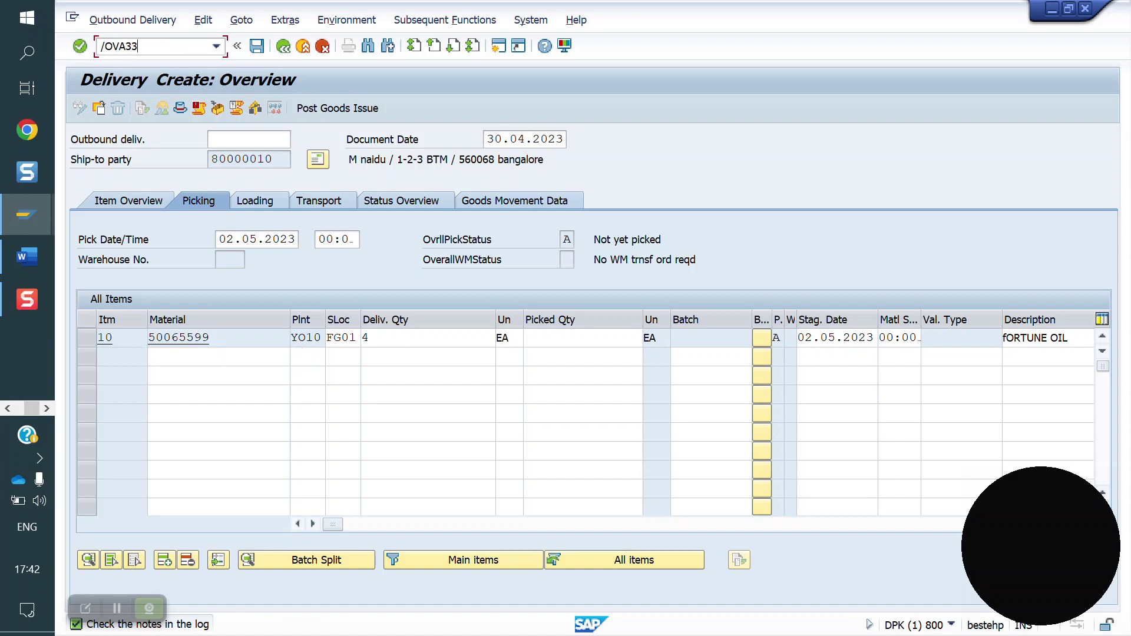
{"action": "type", "text": "OVA33"}
{"action": "key", "text": "Return"}
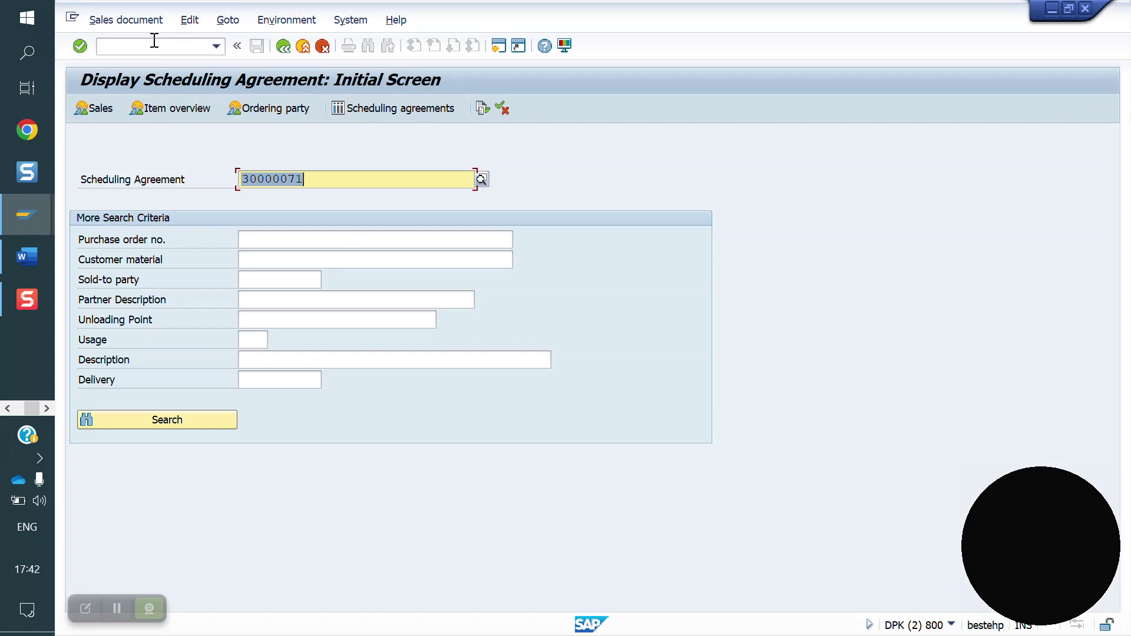
Step: Display agreement 30000071 and review item 10 FORTUNE OIL schedule lines, starting 02.05.2023
{"action": "key", "text": "Return"}
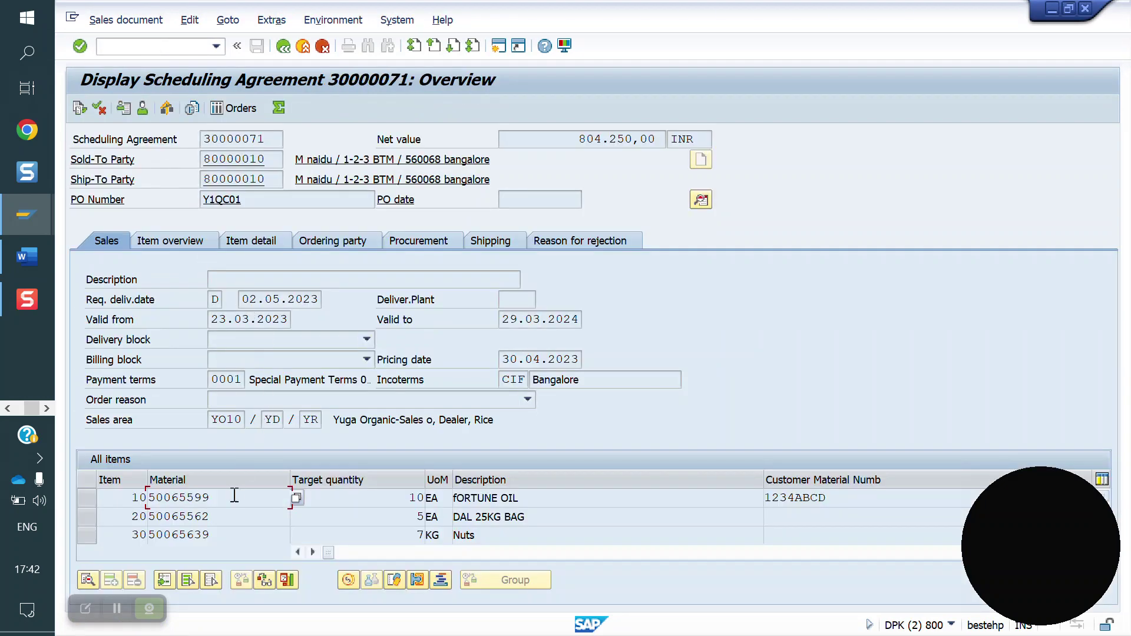
{"action": "double_click", "coordinate": [234, 495]}
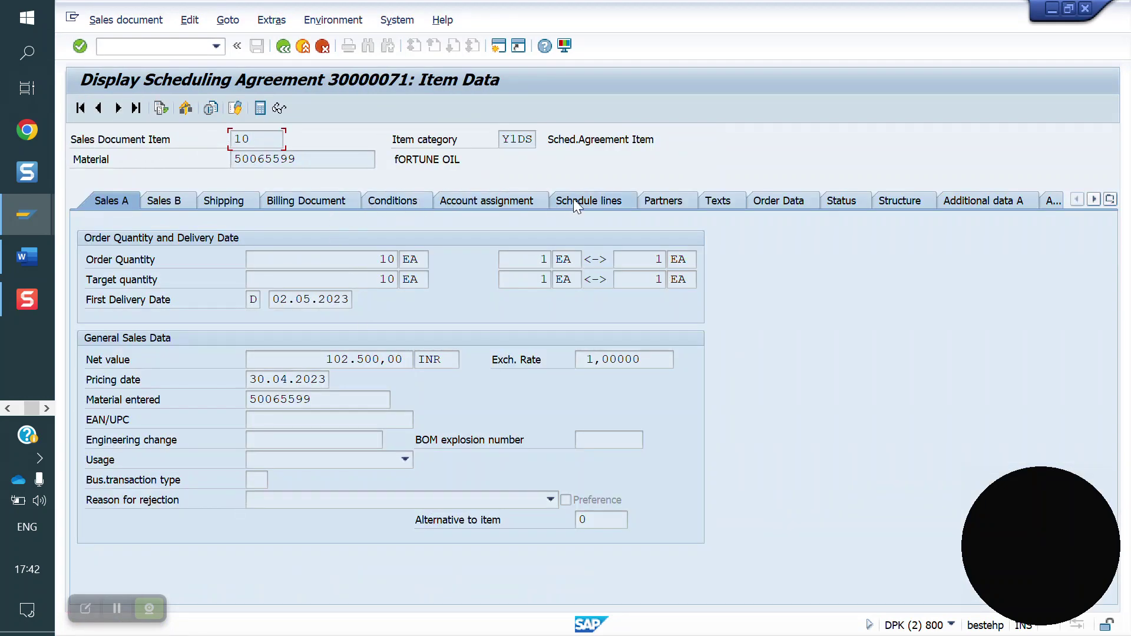
{"action": "left_click", "coordinate": [584, 199]}
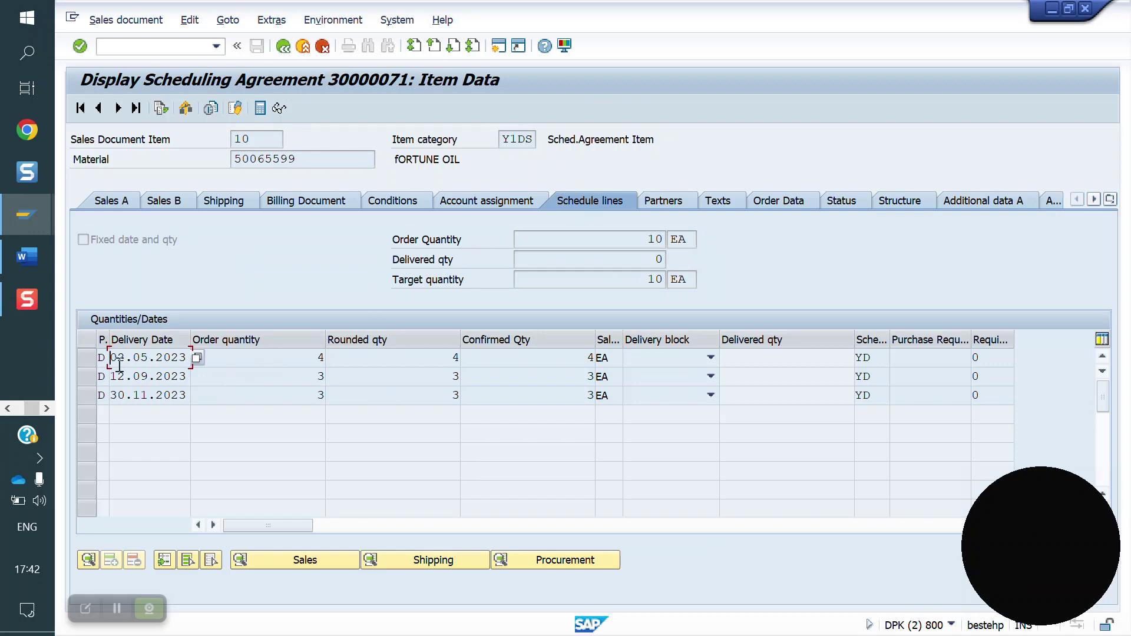
{"action": "left_click", "coordinate": [87, 357]}
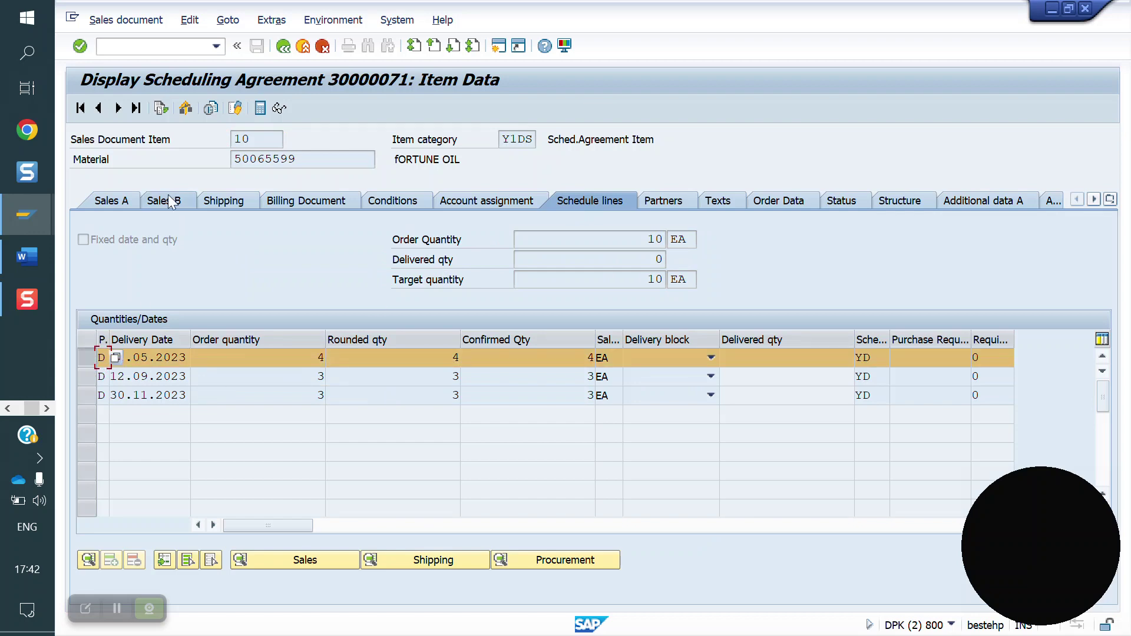
{"action": "left_click", "coordinate": [86, 372]}
{"action": "left_click", "coordinate": [86, 371]}
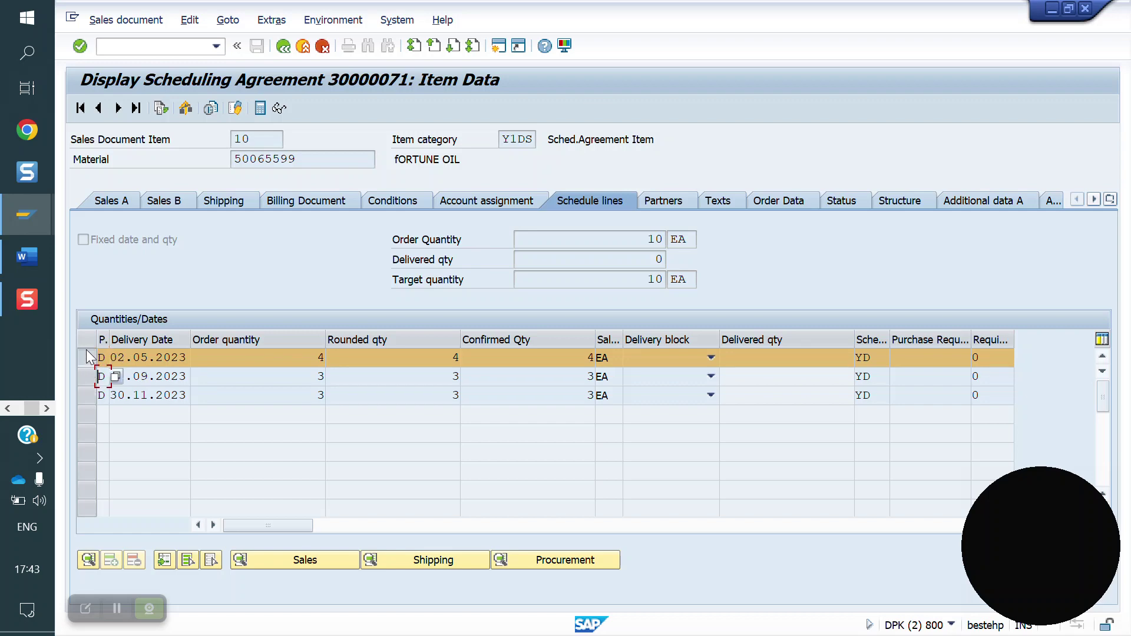
{"action": "left_click", "coordinate": [86, 354]}
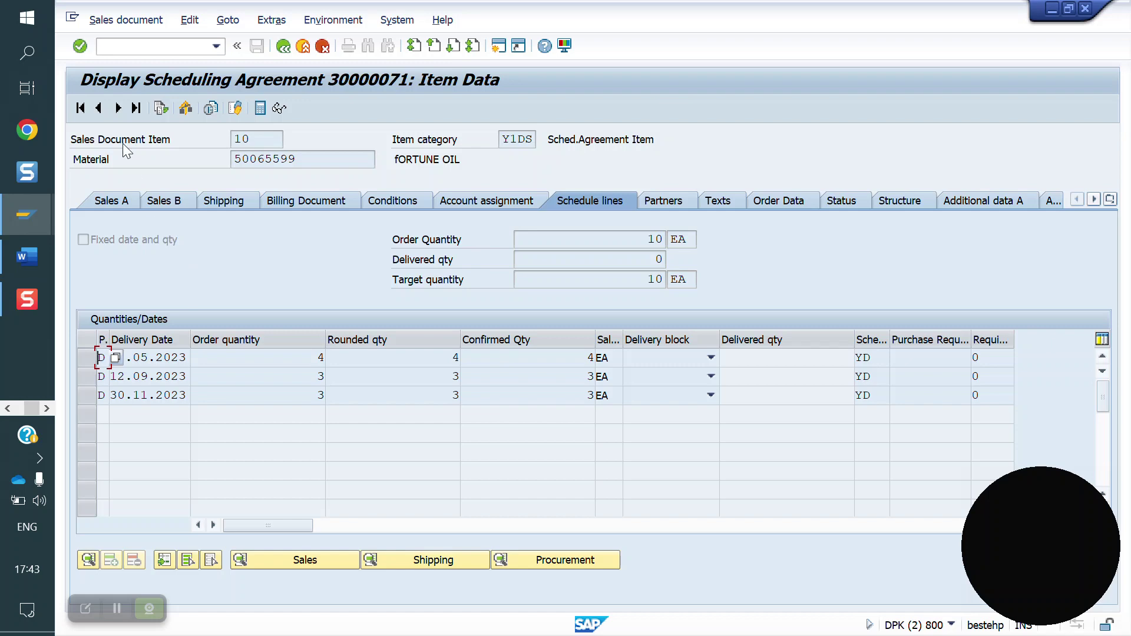
Step: Browse items 20 DAL 25KG BAG and 30 Nuts, then return to the pending delivery window
{"action": "left_click", "coordinate": [118, 108]}
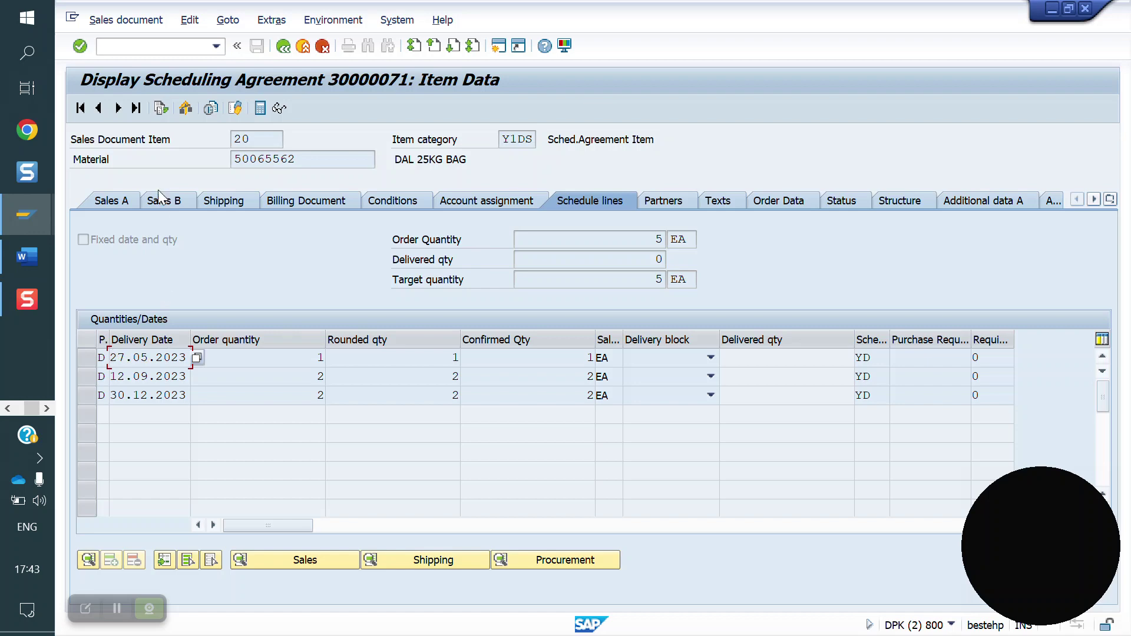
{"action": "left_click", "coordinate": [118, 109]}
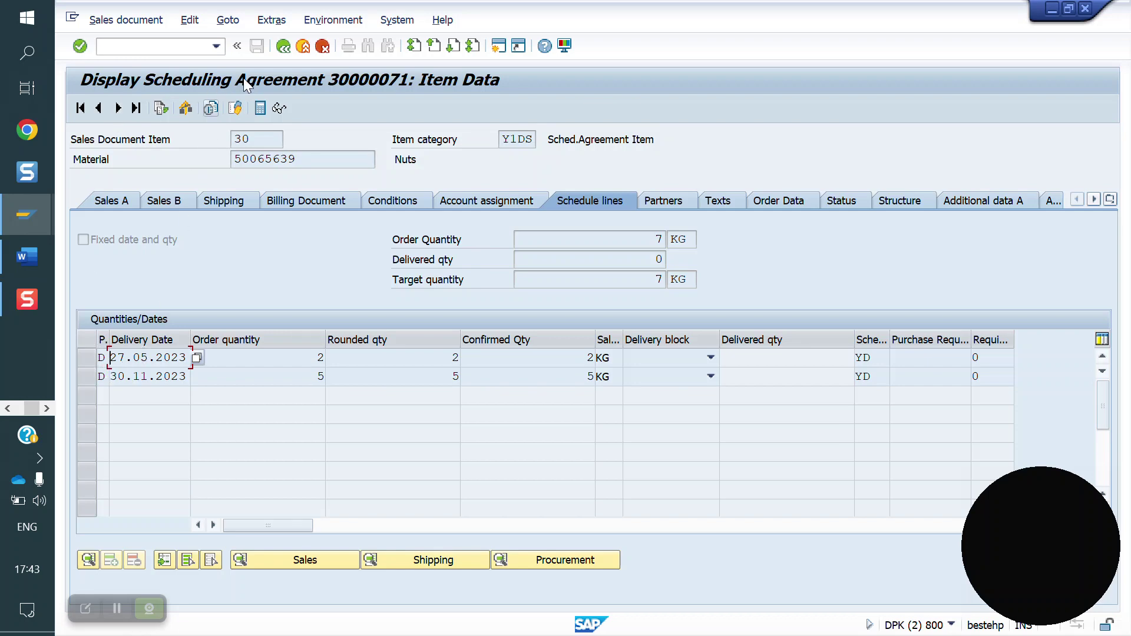
{"action": "left_click", "coordinate": [282, 47]}
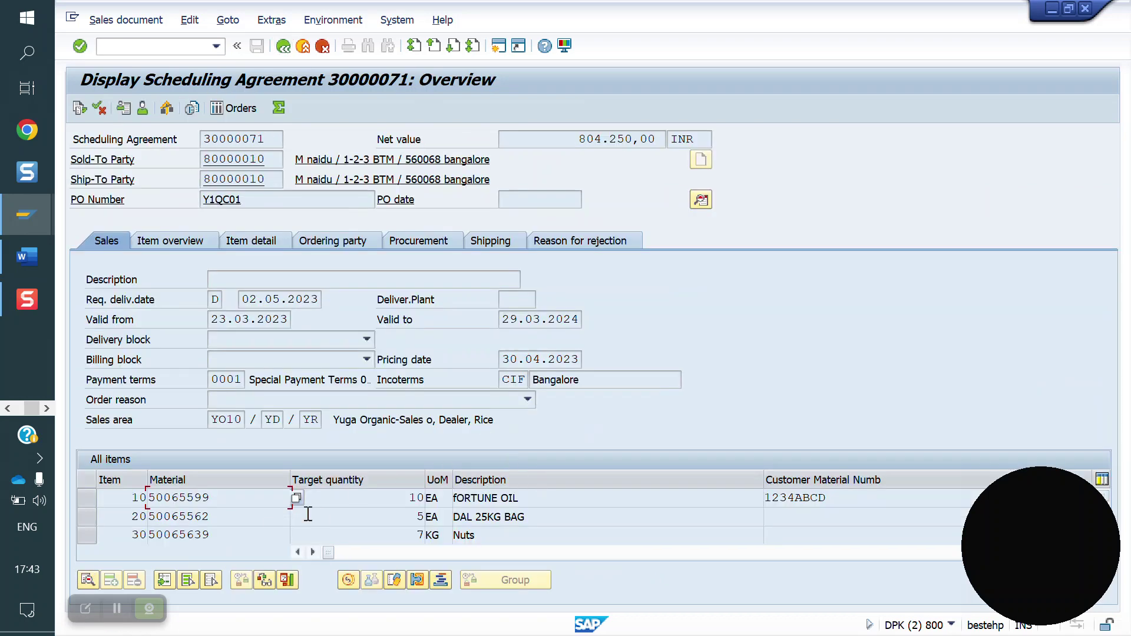
{"action": "mouse_move", "coordinate": [33, 214]}
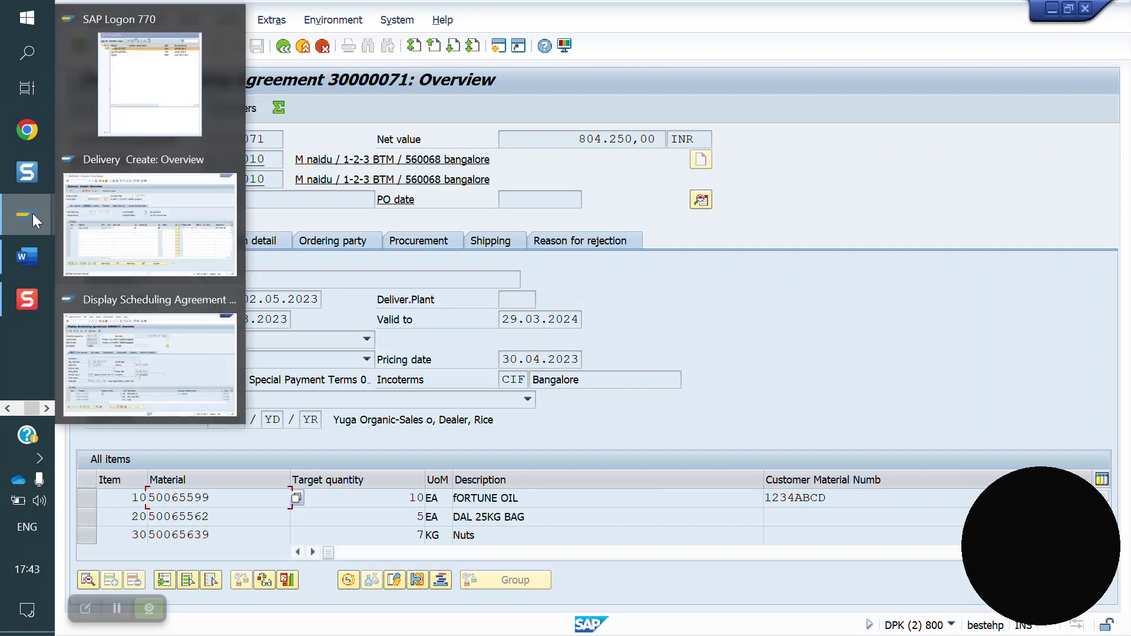
{"action": "left_click", "coordinate": [173, 262]}
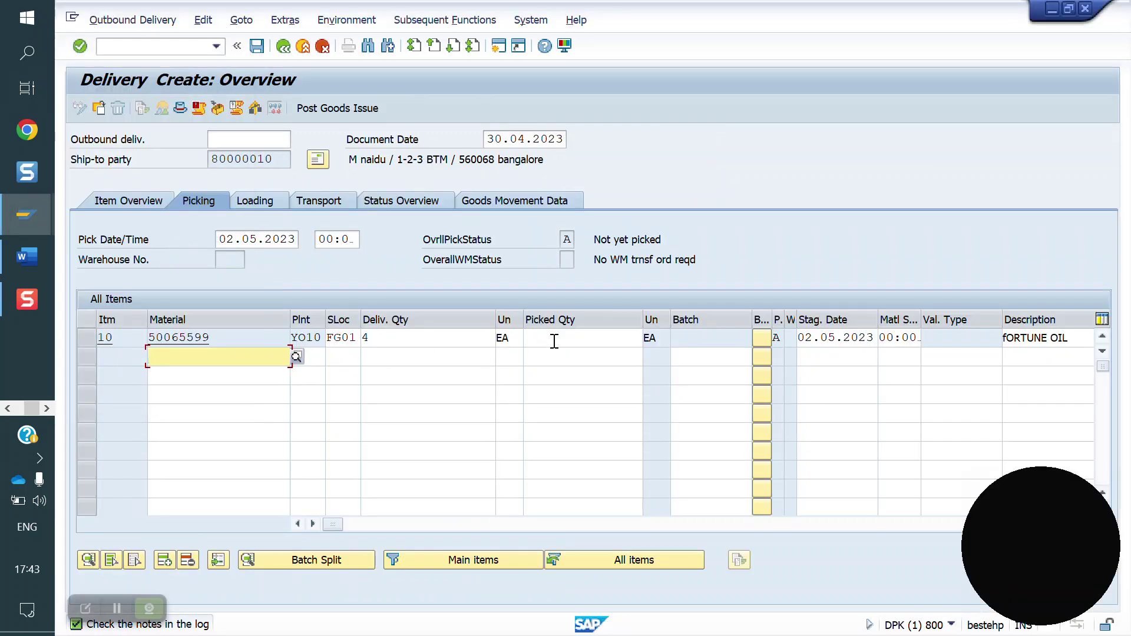
Step: Pick 4 EA FORTUNE OIL and post goods issue, saving delivery 80018258
{"action": "left_click", "coordinate": [555, 340]}
{"action": "key", "text": "Return"}
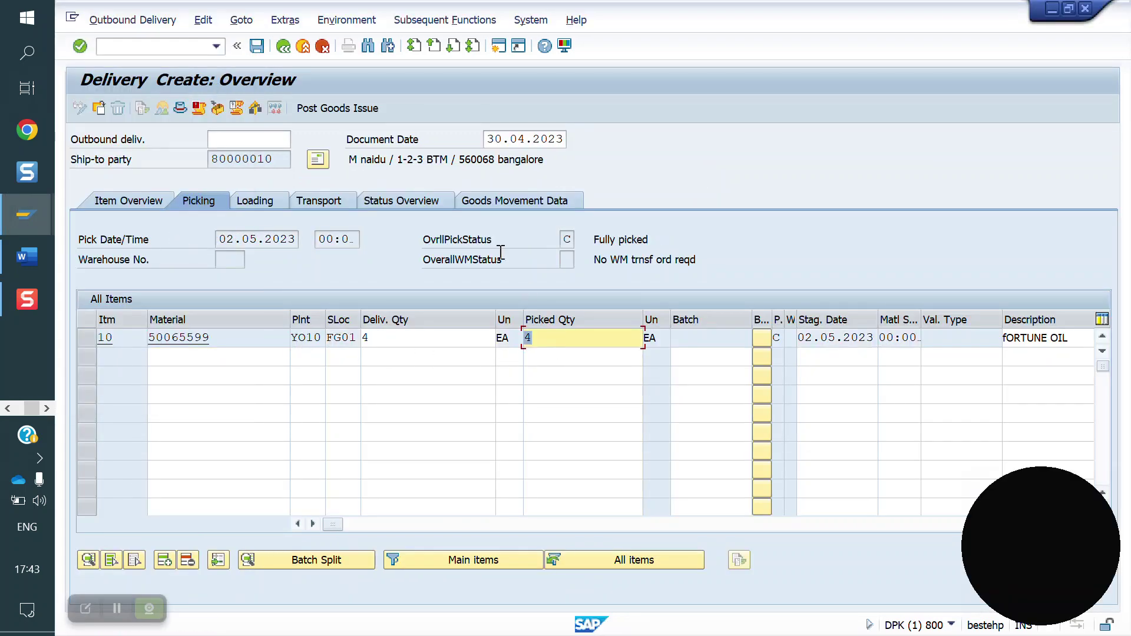
{"action": "left_click", "coordinate": [341, 108]}
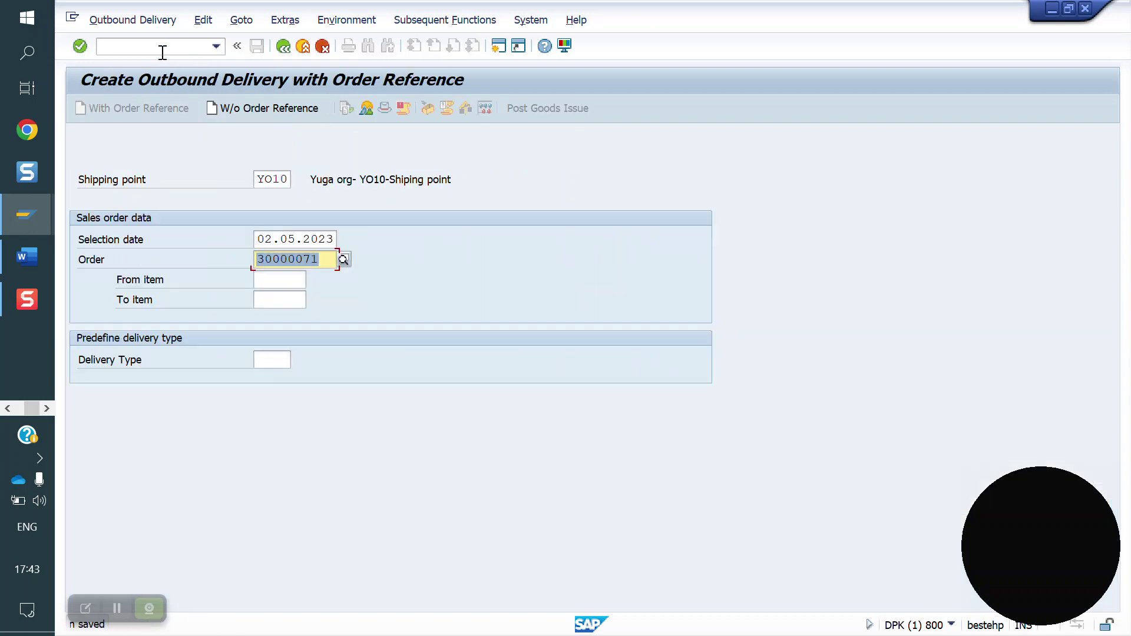
Step: Bill delivery 80018258 with VF01 and save F2 invoice 90039919 for 41.000,00 INR
{"action": "left_click", "coordinate": [162, 52]}
{"action": "type", "text": "/N"}
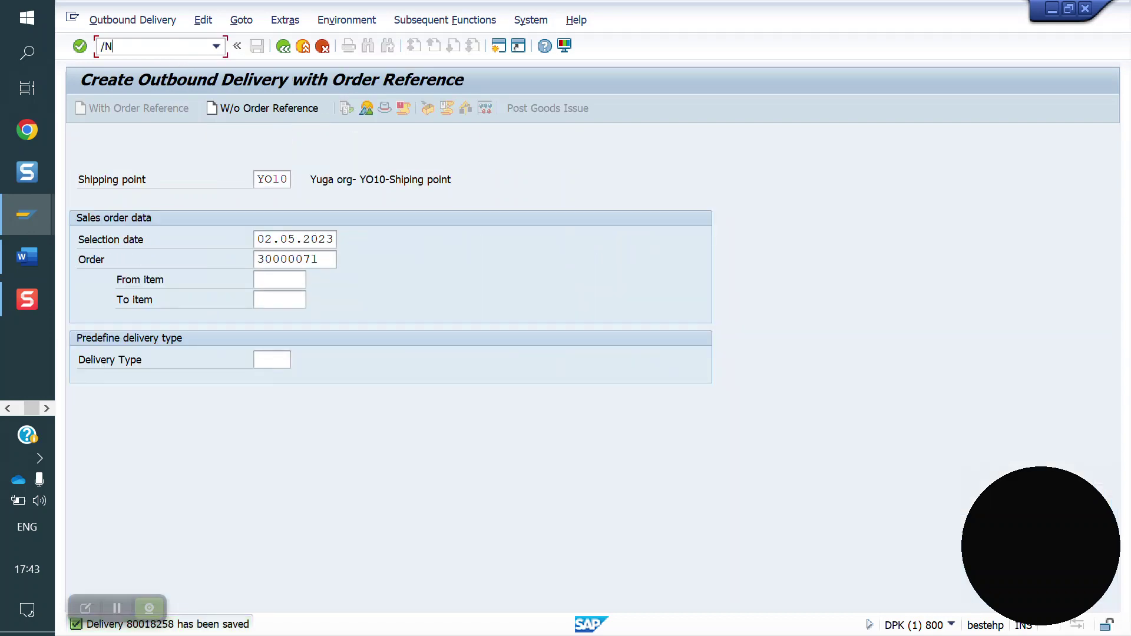
{"action": "type", "text": "VF01"}
{"action": "key", "text": "Return"}
{"action": "key", "text": "Return"}
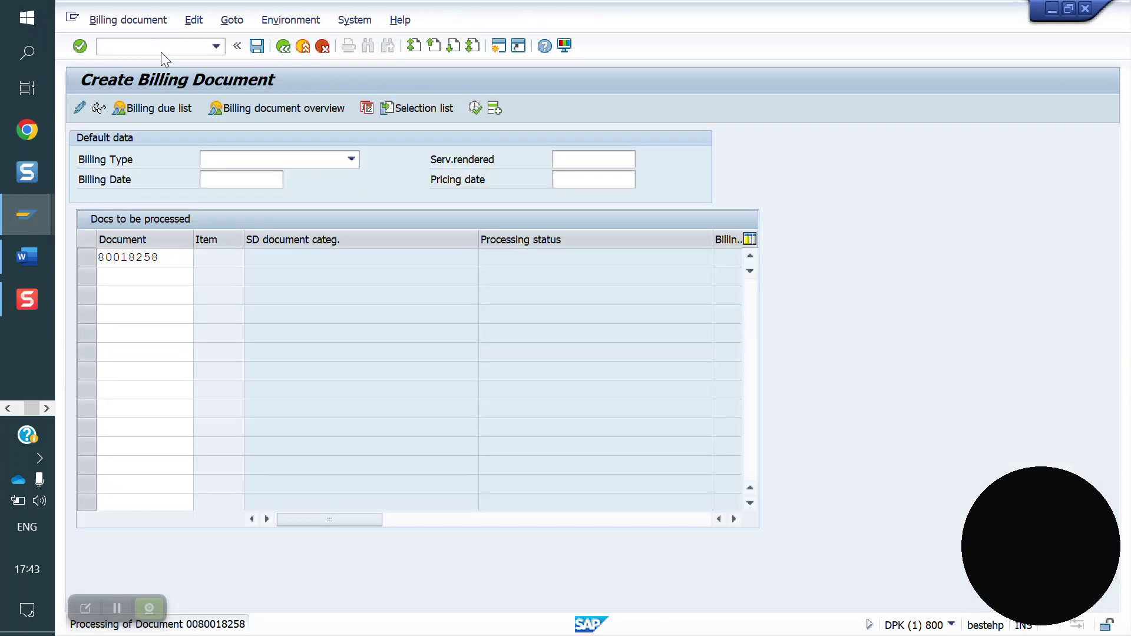
{"action": "left_click", "coordinate": [256, 51]}
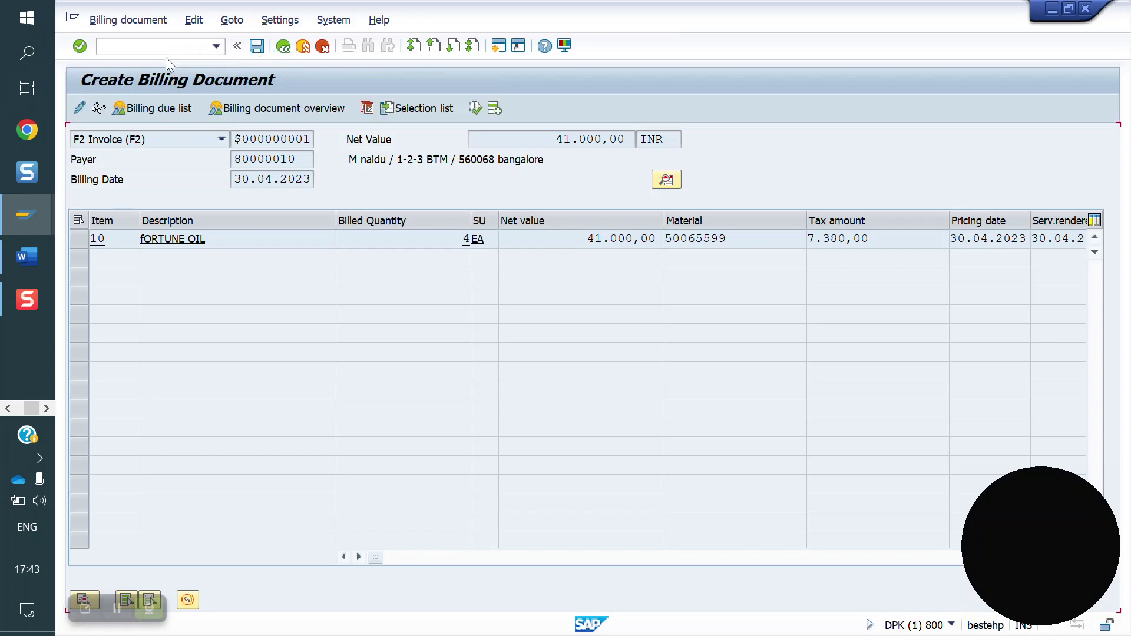
Step: Reopen outbound delivery creation for agreement 30000071 with VL01N
{"action": "left_click", "coordinate": [142, 46]}
{"action": "type", "text": "/NVL"}
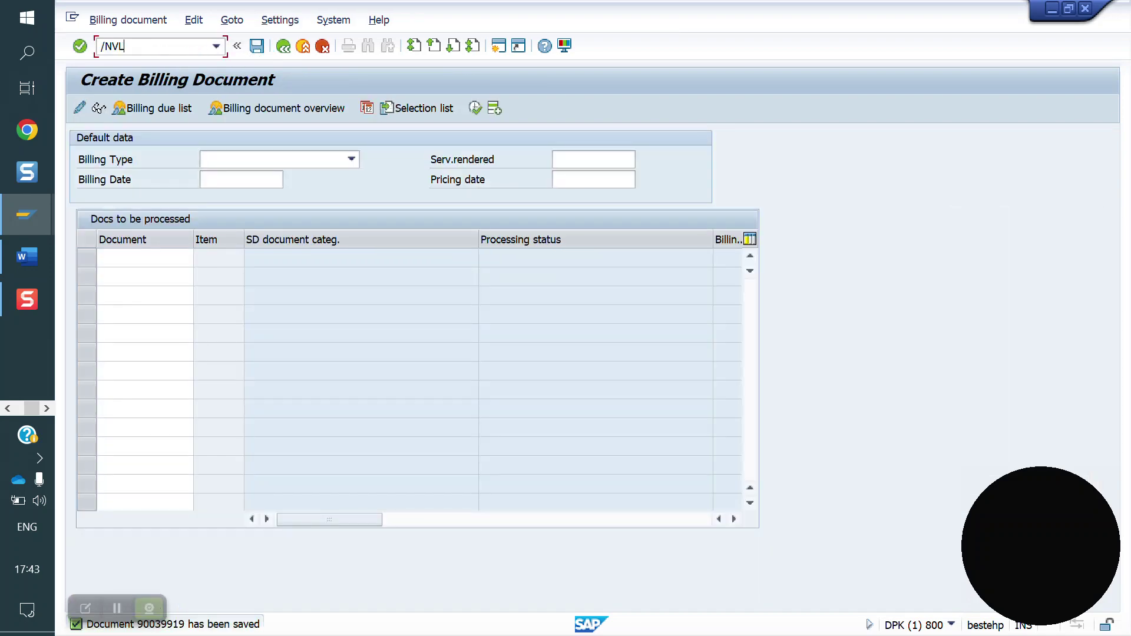
{"action": "type", "text": "01N"}
{"action": "key", "text": "Return"}
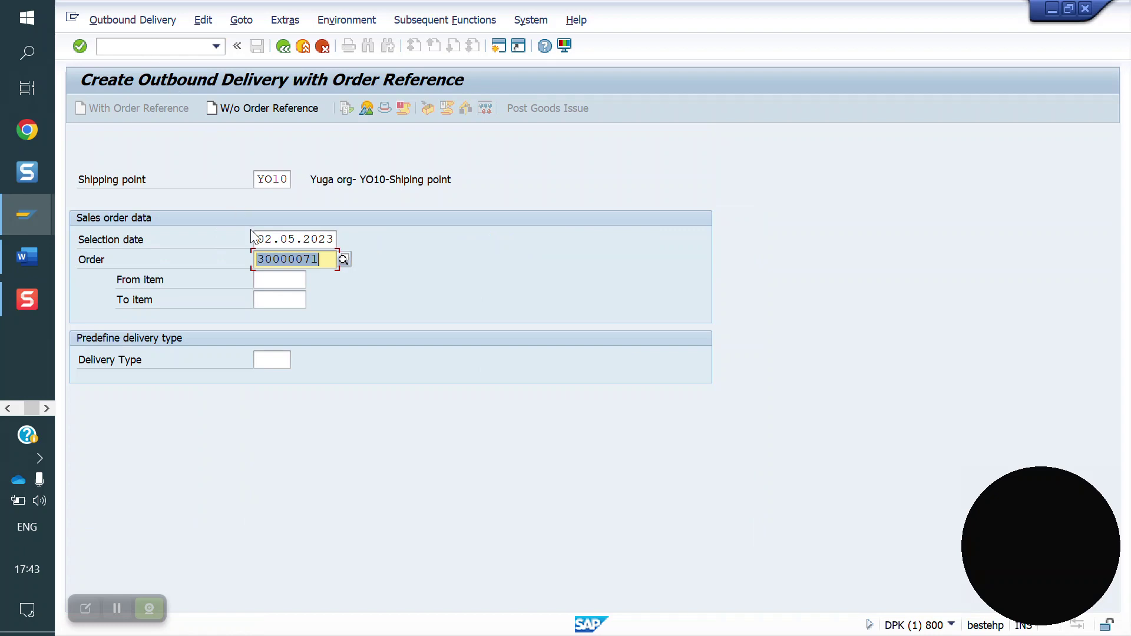
Step: Set the selection date to 30.06.2023 and load the due items into a new delivery
{"action": "left_click", "coordinate": [275, 233]}
{"action": "key", "text": "BackSpace"}
{"action": "key", "text": "BackSpace"}
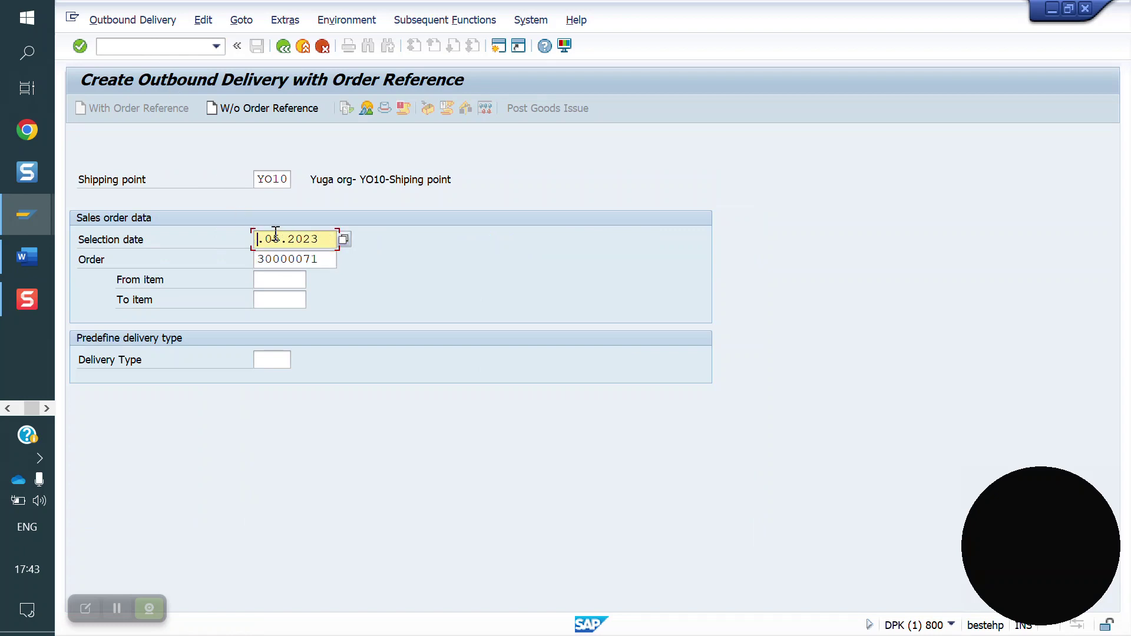
{"action": "type", "text": "31"}
{"action": "key", "text": "BackSpace"}
{"action": "type", "text": "0"}
{"action": "key", "text": "BackSpace"}
{"action": "type", "text": "6"}
{"action": "key", "text": "Return"}
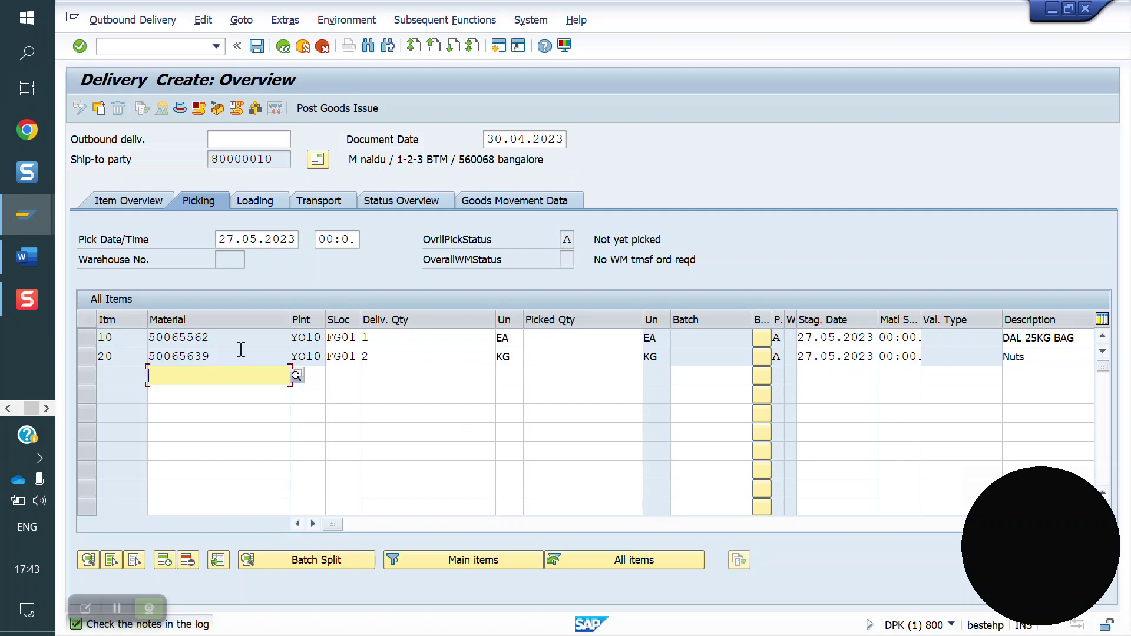
Step: Pick 1 EA DAL 25KG BAG and 2 KG Nuts, then post goods issue for delivery 80018259
{"action": "left_click_drag", "start_coordinate": [236, 353], "coordinate": [148, 356]}
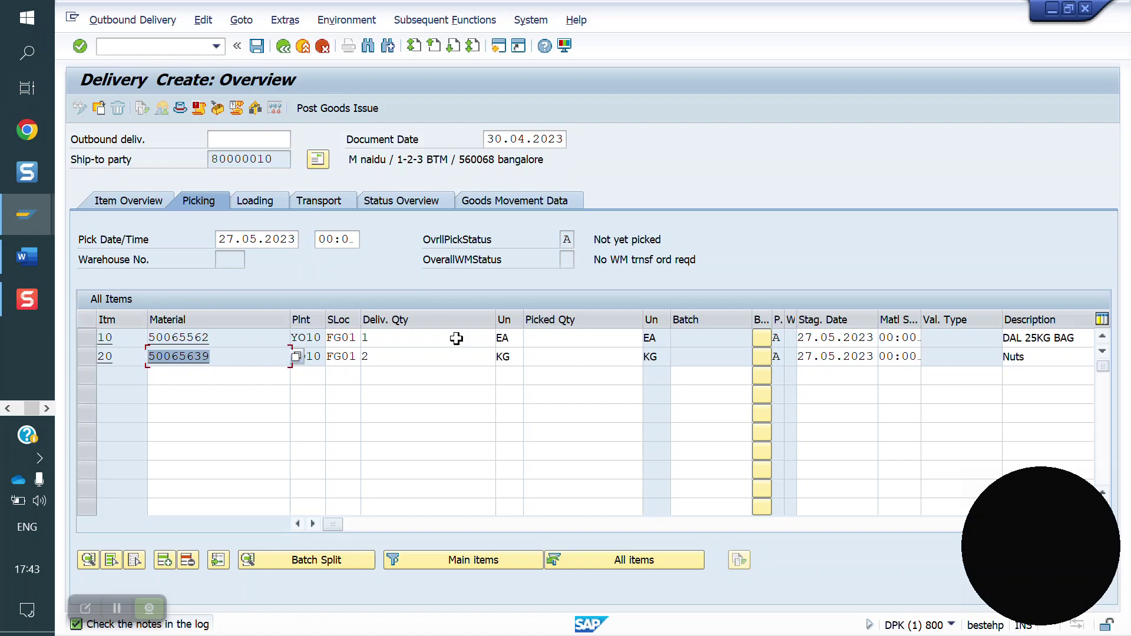
{"action": "left_click", "coordinate": [544, 334]}
{"action": "type", "text": "1"}
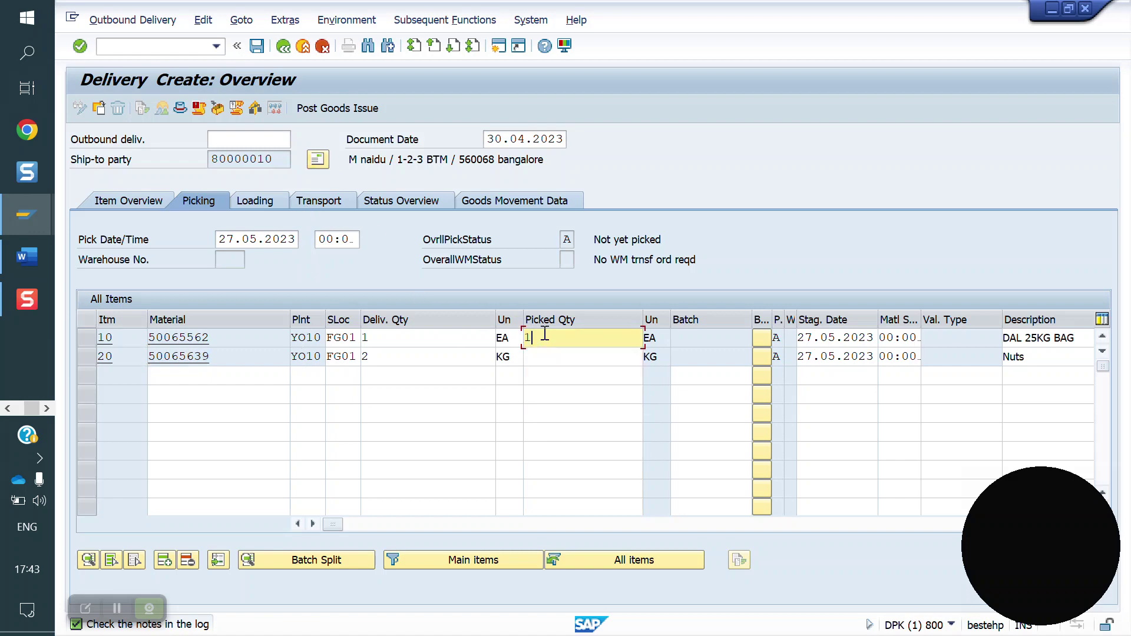
{"action": "key", "text": "Down"}
{"action": "type", "text": "2"}
{"action": "key", "text": "Return"}
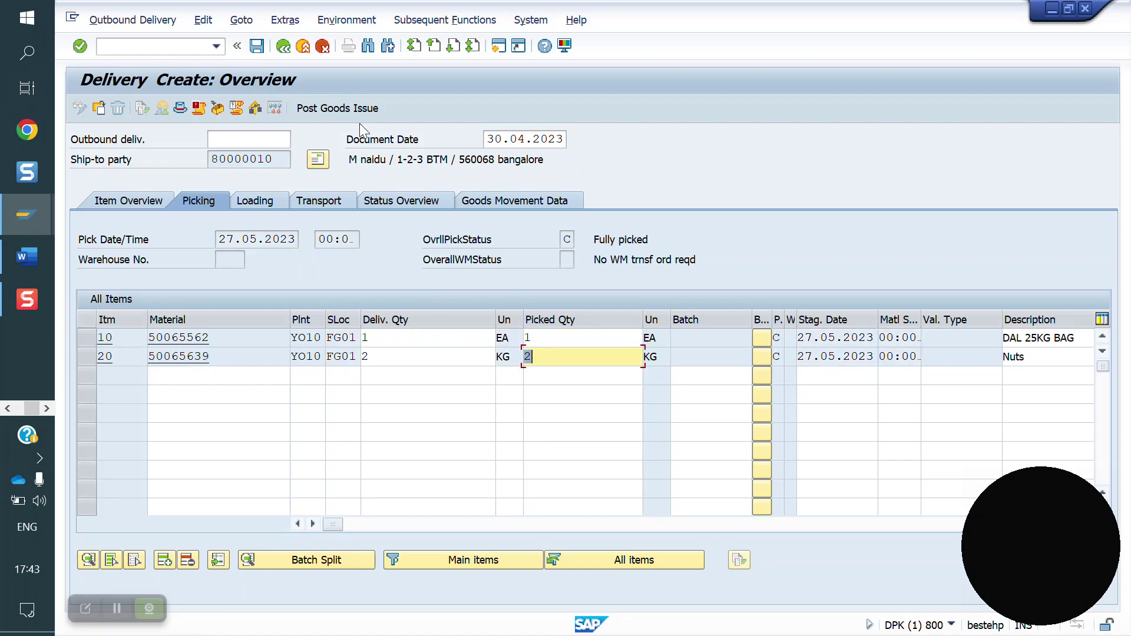
{"action": "left_click", "coordinate": [338, 107]}
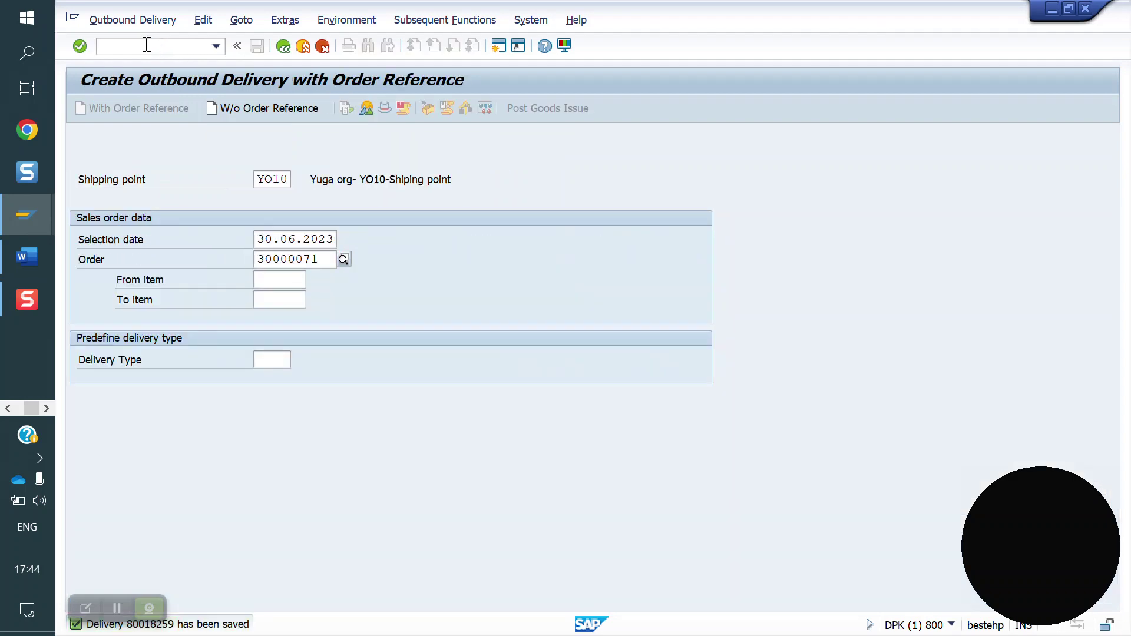
{"action": "left_click", "coordinate": [147, 44]}
{"action": "type", "text": "/NVA33"}
Step: Check FORTUNE OIL schedule lines: 4 of 10 EA delivered, next line dated 12.09.2023
{"action": "key", "text": "Return"}
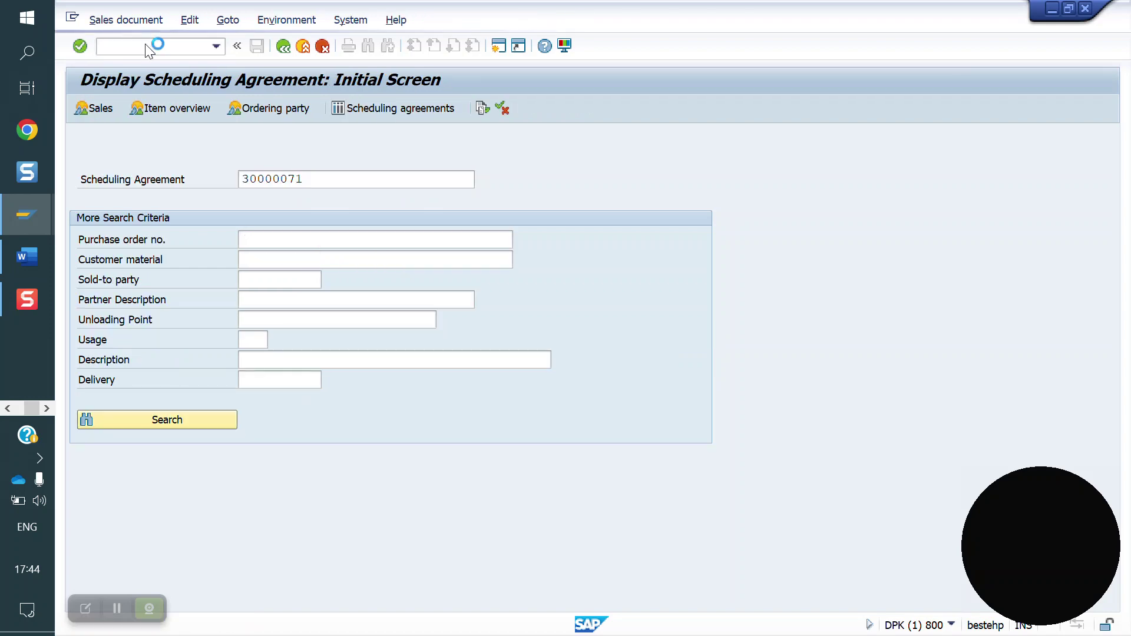
{"action": "key", "text": "Return"}
{"action": "double_click", "coordinate": [261, 497]}
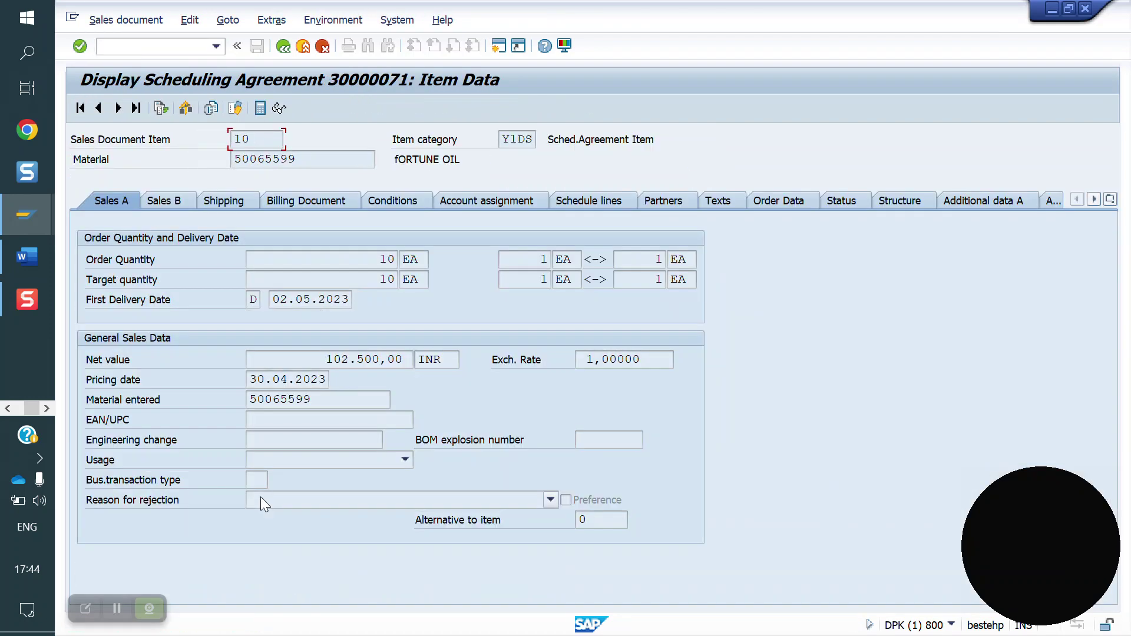
{"action": "left_click", "coordinate": [594, 200]}
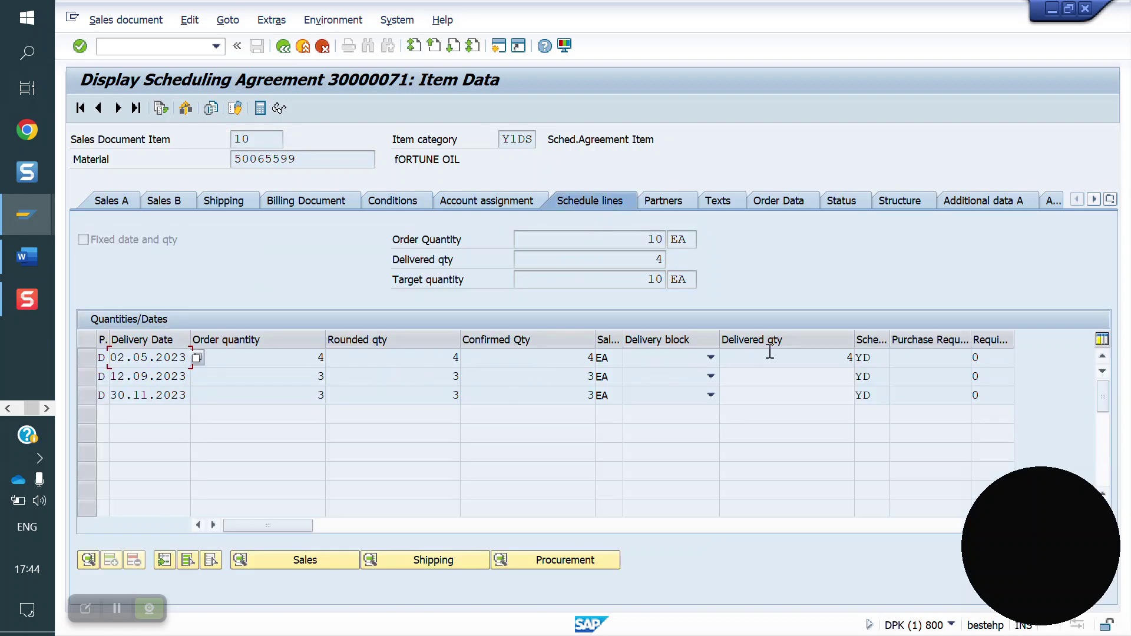
{"action": "left_click", "coordinate": [809, 354]}
{"action": "left_click", "coordinate": [187, 377]}
{"action": "left_click_drag", "start_coordinate": [112, 377], "coordinate": [179, 377]}
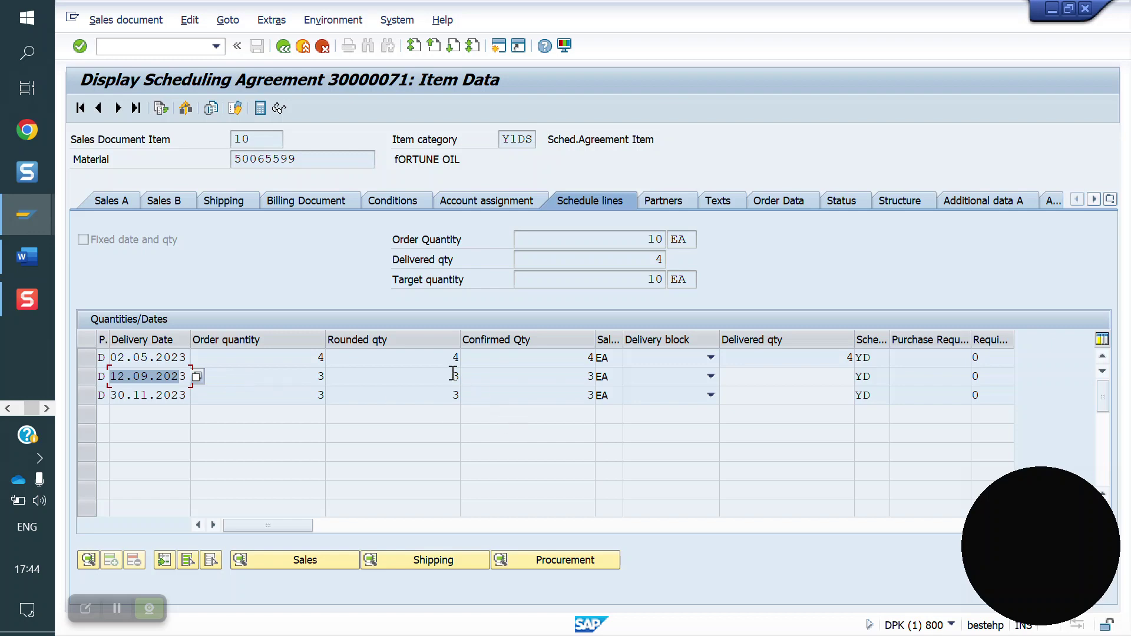
{"action": "left_click", "coordinate": [128, 50]}
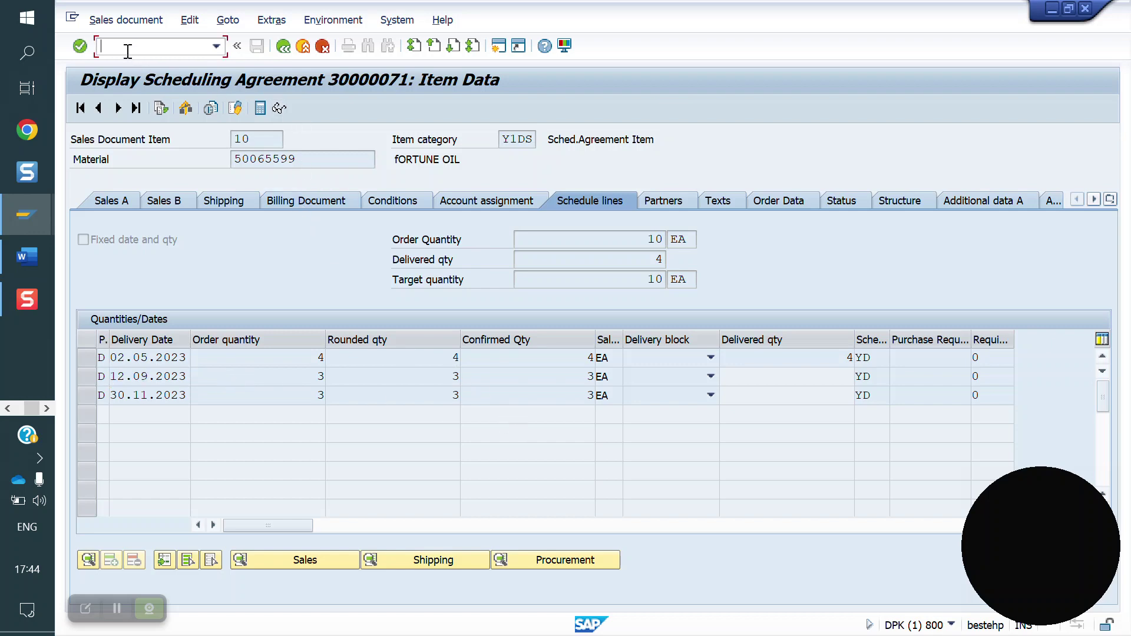
Step: Open VL01N for agreement 30000071 with selection date 11.09.2023 and load the due items
{"action": "type", "text": "/NVL01N"}
{"action": "key", "text": "Return"}
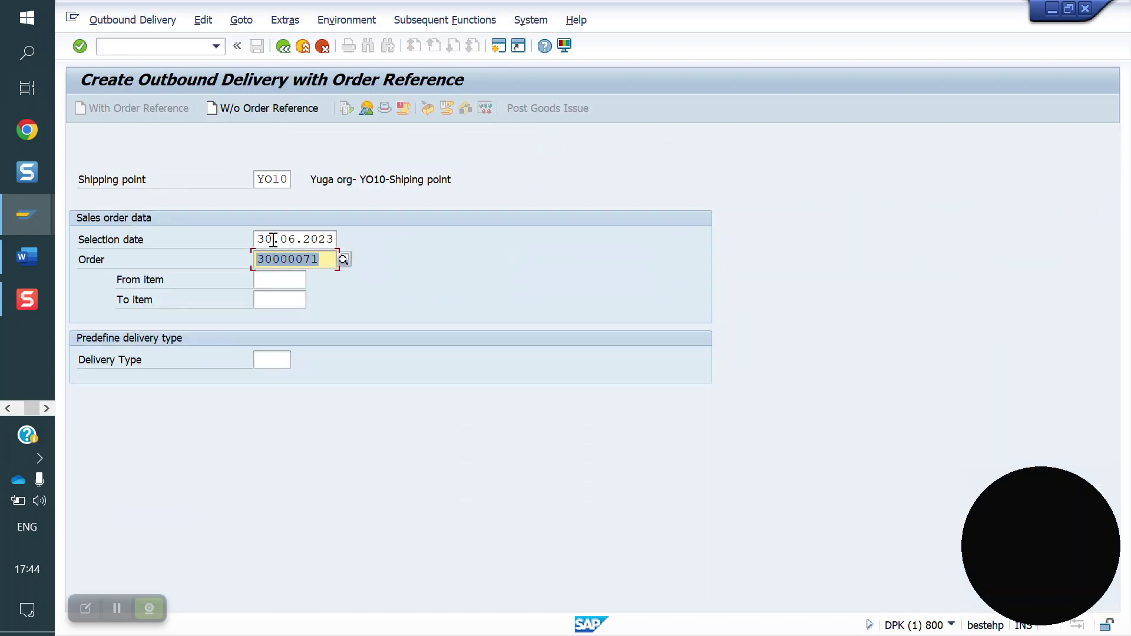
{"action": "double_click", "coordinate": [273, 239]}
{"action": "key", "text": "BackSpace"}
{"action": "type", "text": "11"}
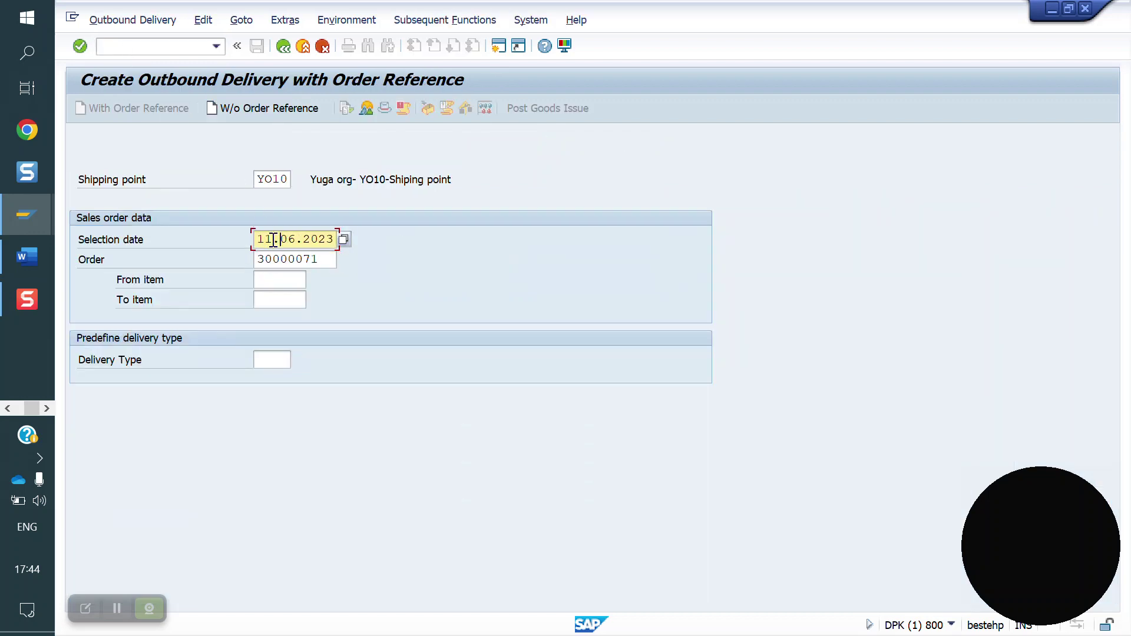
{"action": "key", "text": "Right"}
{"action": "key", "text": "Right"}
{"action": "key", "text": "Right"}
{"action": "key", "text": "BackSpace"}
{"action": "type", "text": "9"}
{"action": "key", "text": "Return"}
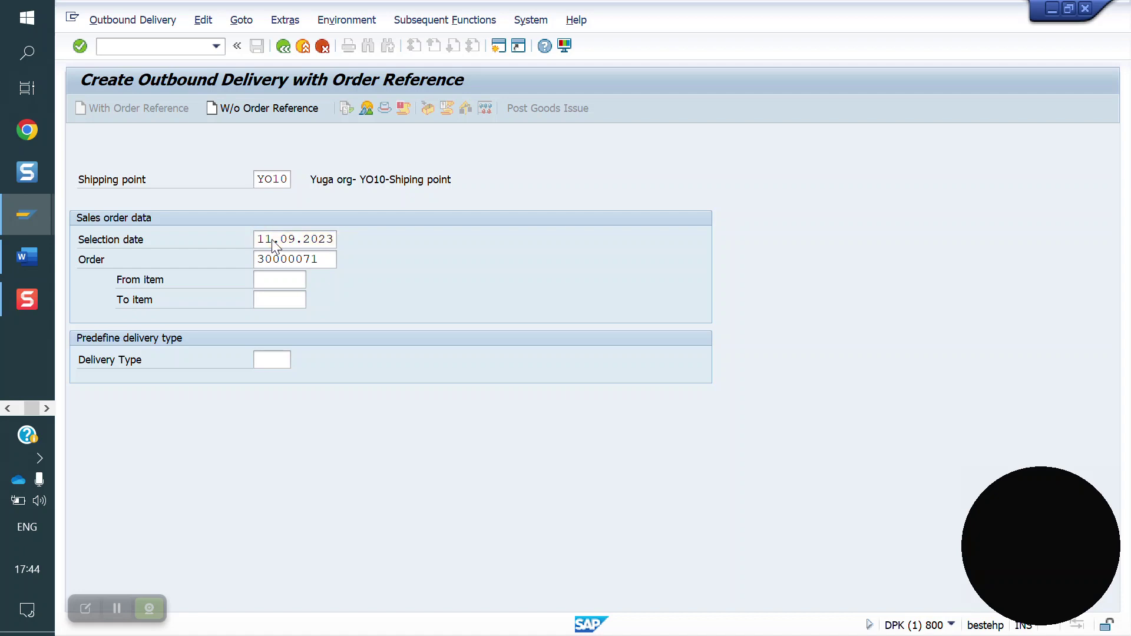
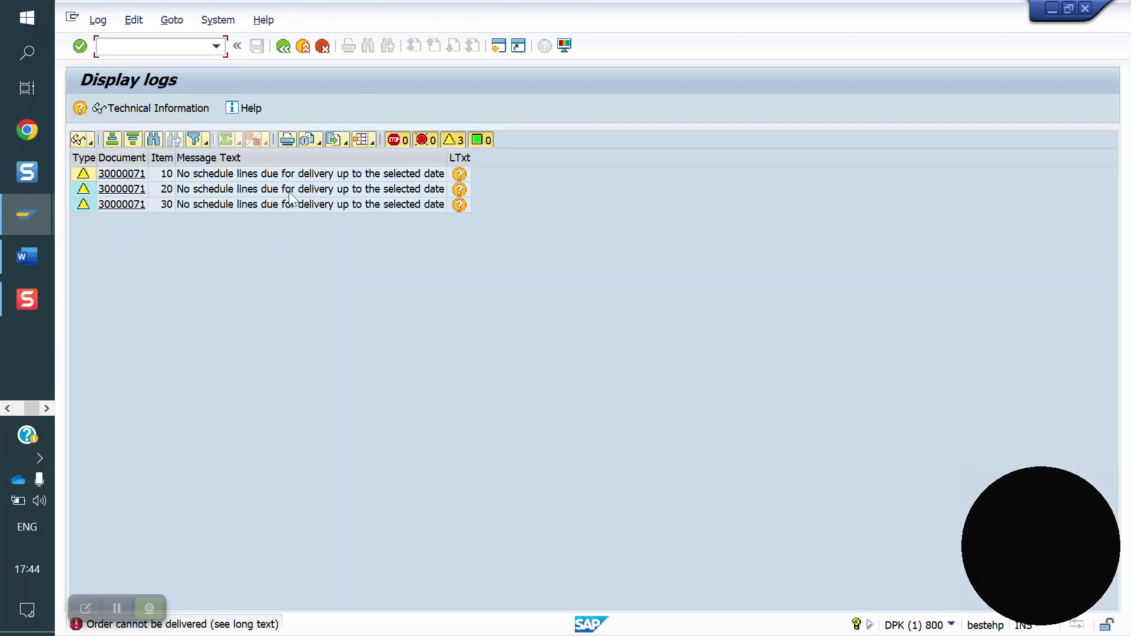
Step: Load the delivery proposal for selection date 12.09.2023
{"action": "left_click", "coordinate": [283, 47]}
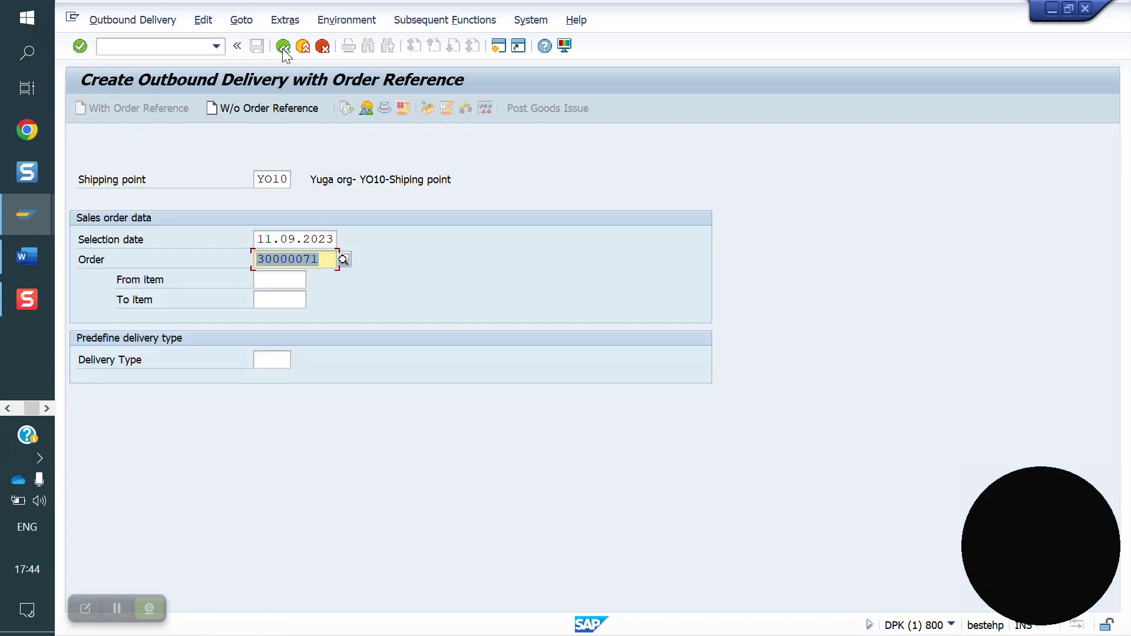
{"action": "left_click", "coordinate": [272, 242]}
{"action": "key", "text": "BackSpace"}
{"action": "type", "text": "2"}
{"action": "key", "text": "Return"}
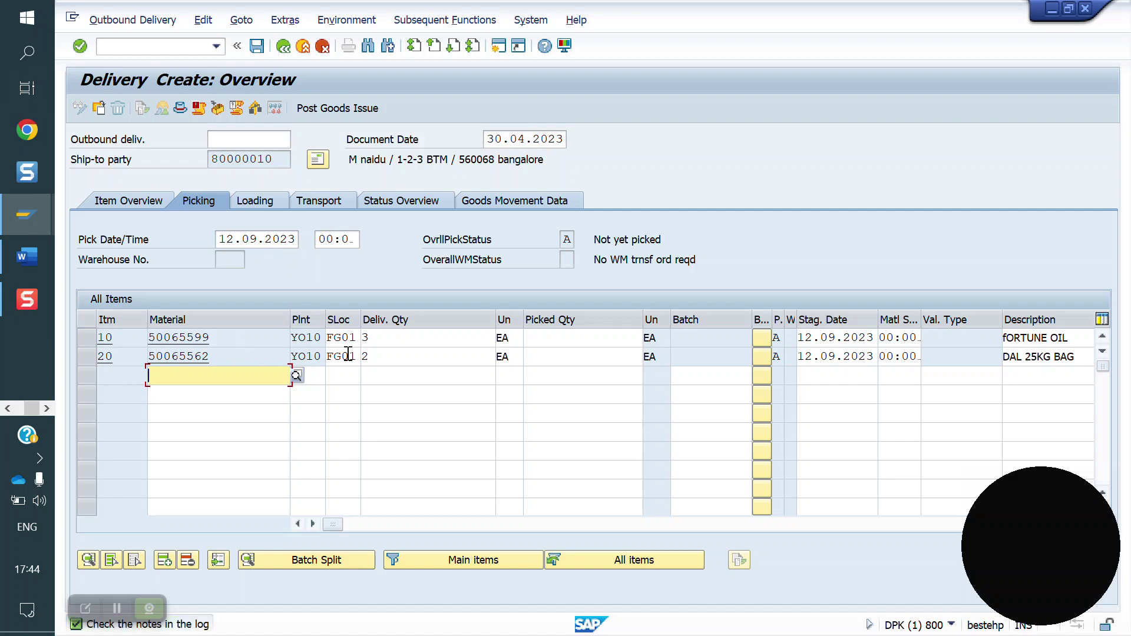
Step: Pick 3 EA and 2 EA for items 10 and 20, post goods issue, then run /NVA33
{"action": "left_click", "coordinate": [554, 341]}
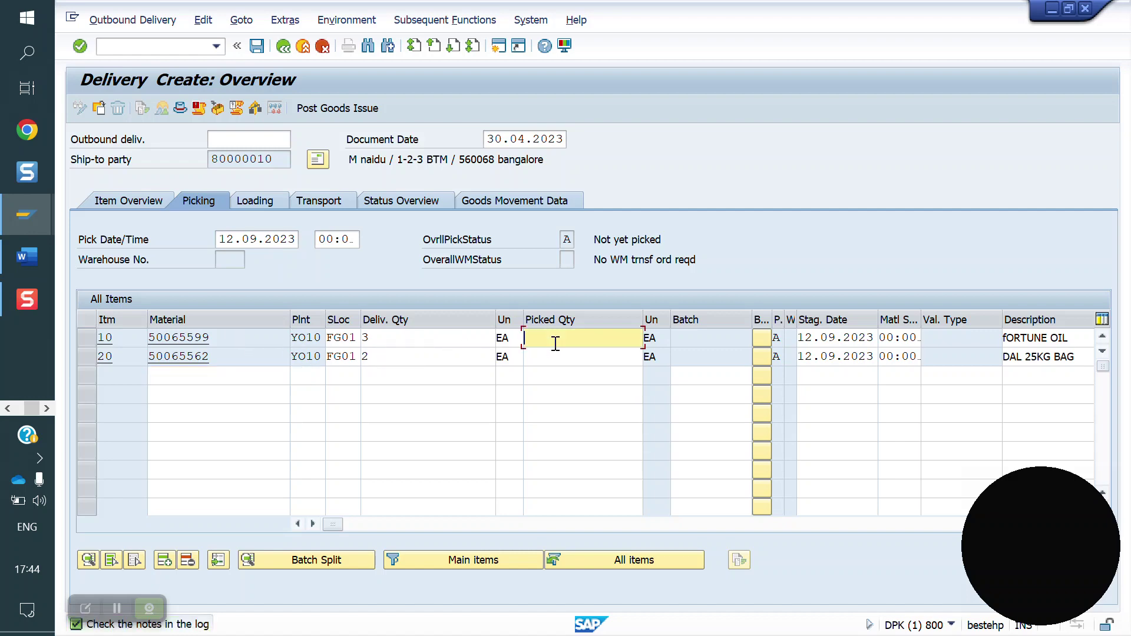
{"action": "type", "text": "3"}
{"action": "key", "text": "Down"}
{"action": "type", "text": "2"}
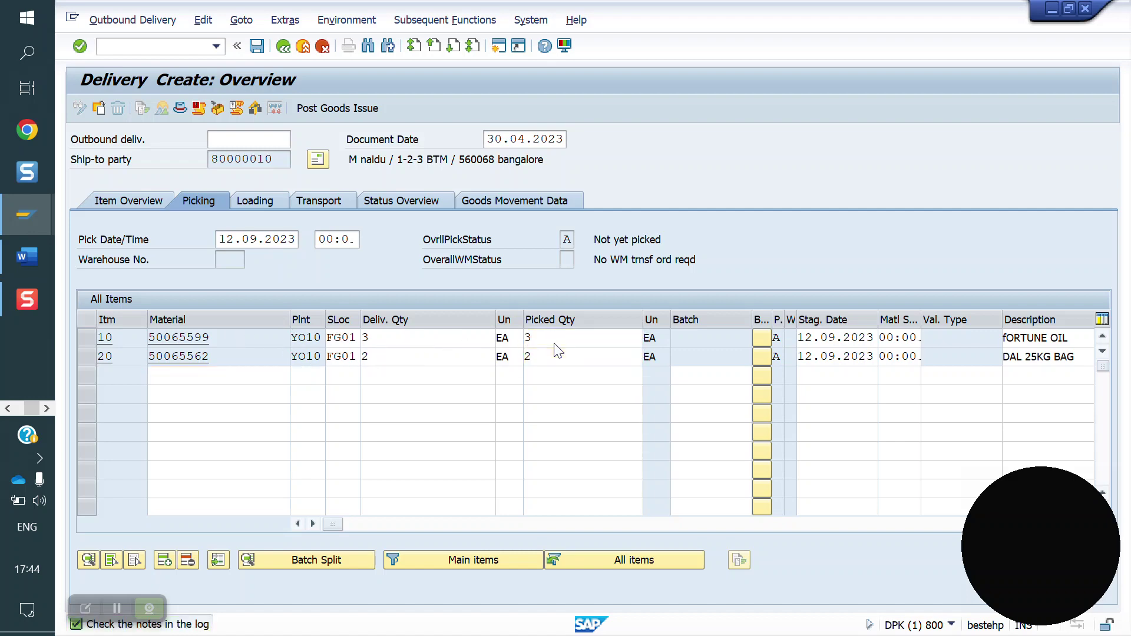
{"action": "key", "text": "Return"}
{"action": "left_click", "coordinate": [351, 107]}
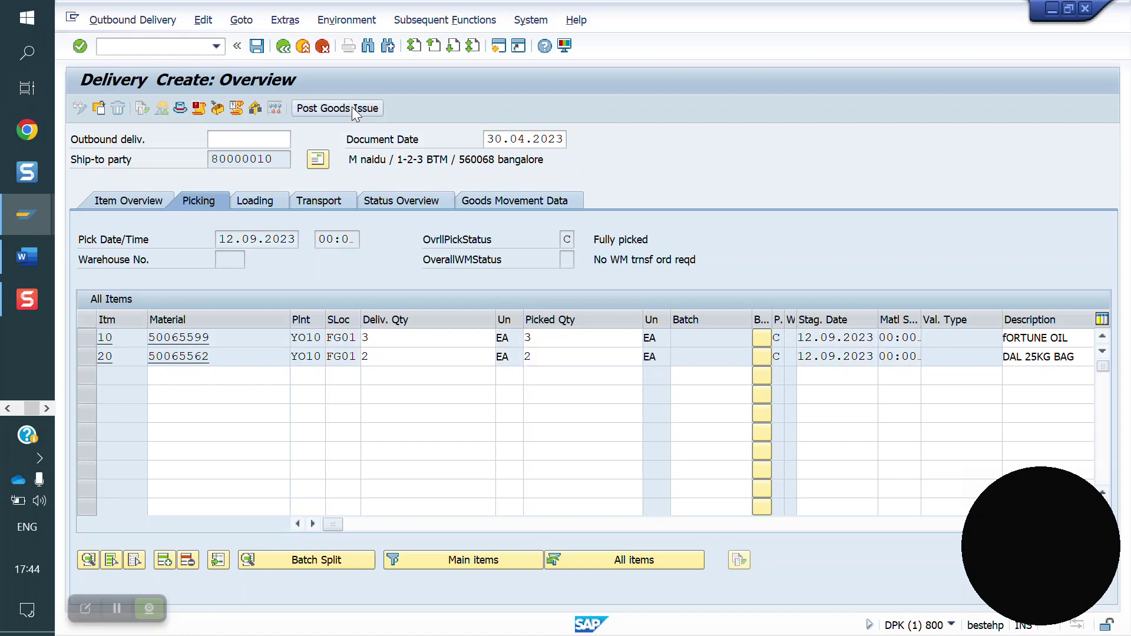
{"action": "type", "text": "/NVA3"}
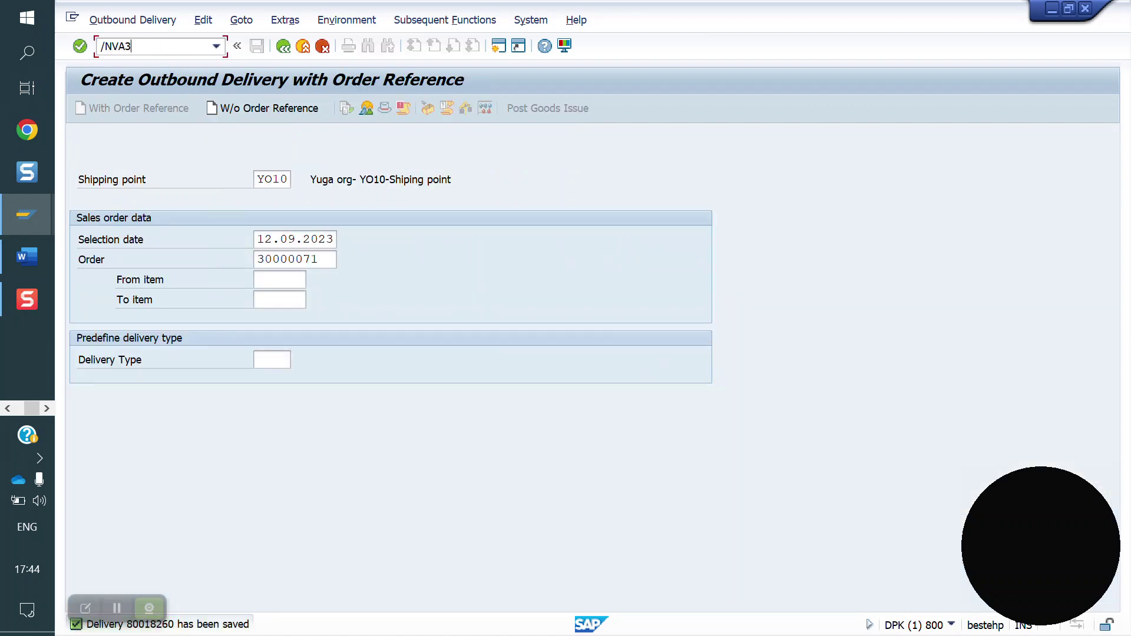
{"action": "key", "text": "Return"}
{"action": "key", "text": "Return"}
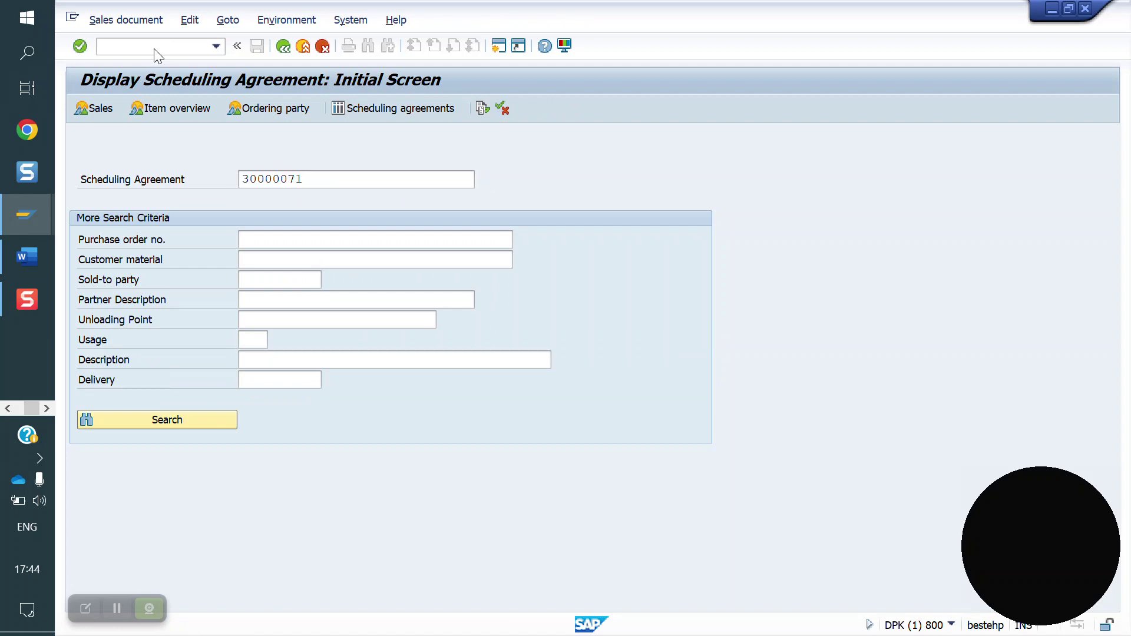
Step: Open item 10's schedule lines, noting the 12.09.2023 and 30.11.2023 lines
{"action": "double_click", "coordinate": [232, 498]}
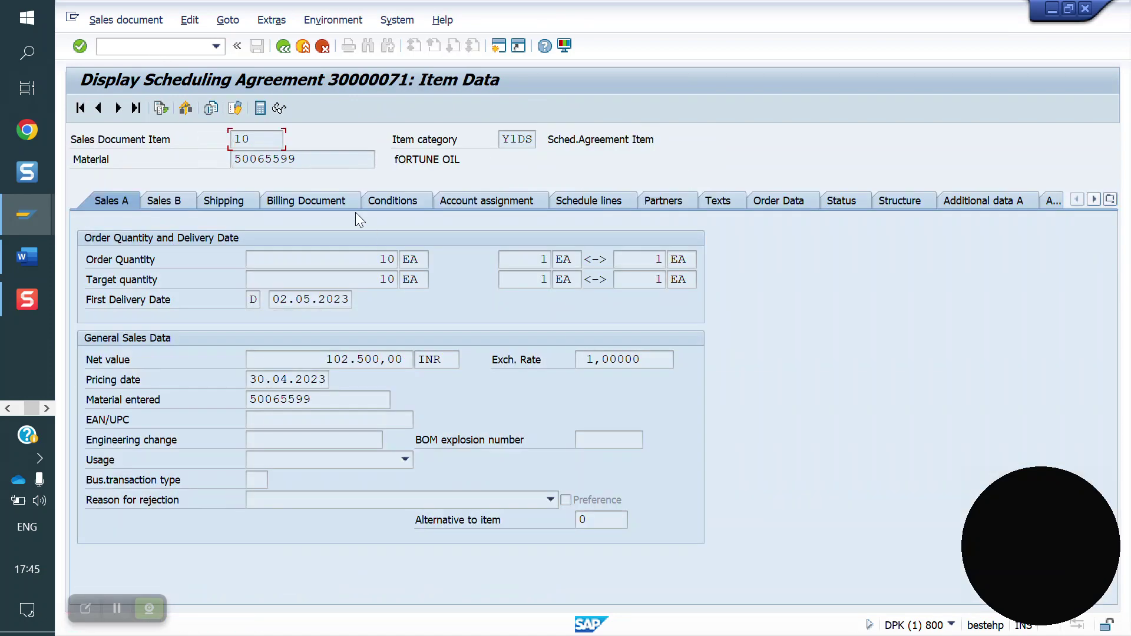
{"action": "left_click", "coordinate": [617, 199]}
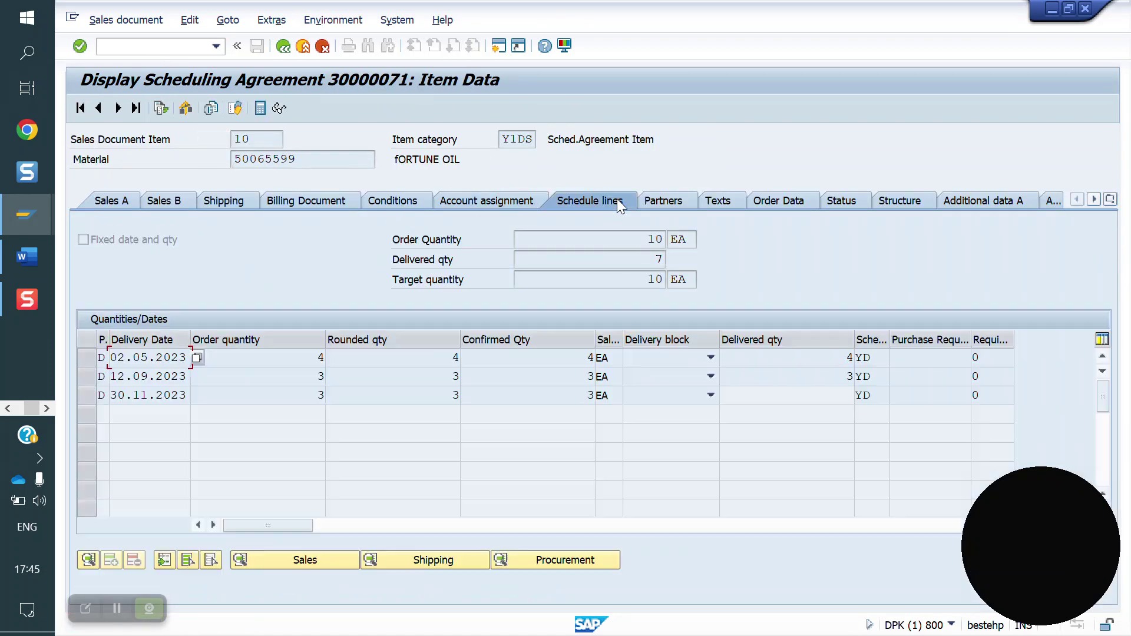
{"action": "left_click", "coordinate": [90, 373]}
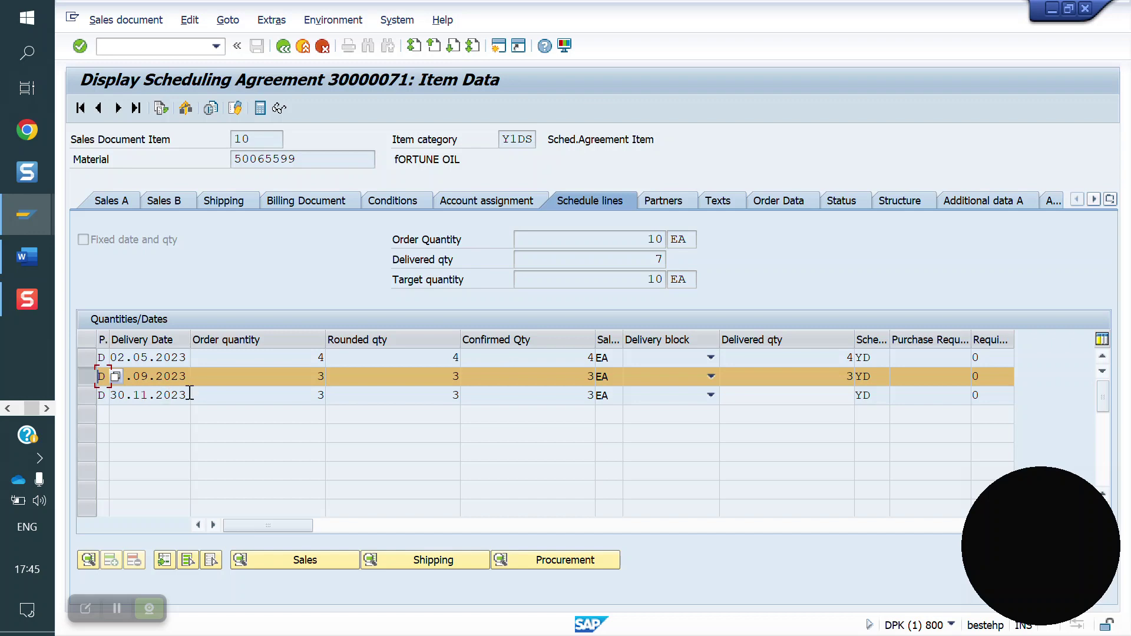
{"action": "left_click_drag", "start_coordinate": [190, 394], "coordinate": [108, 395]}
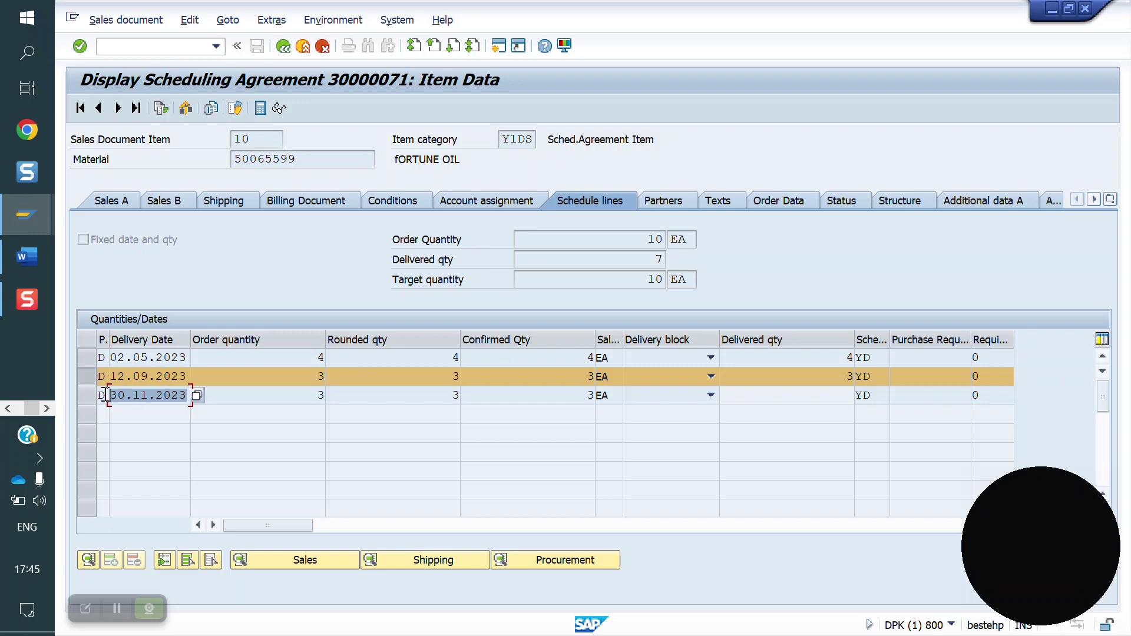
{"action": "left_click_drag", "start_coordinate": [439, 393], "coordinate": [472, 398]}
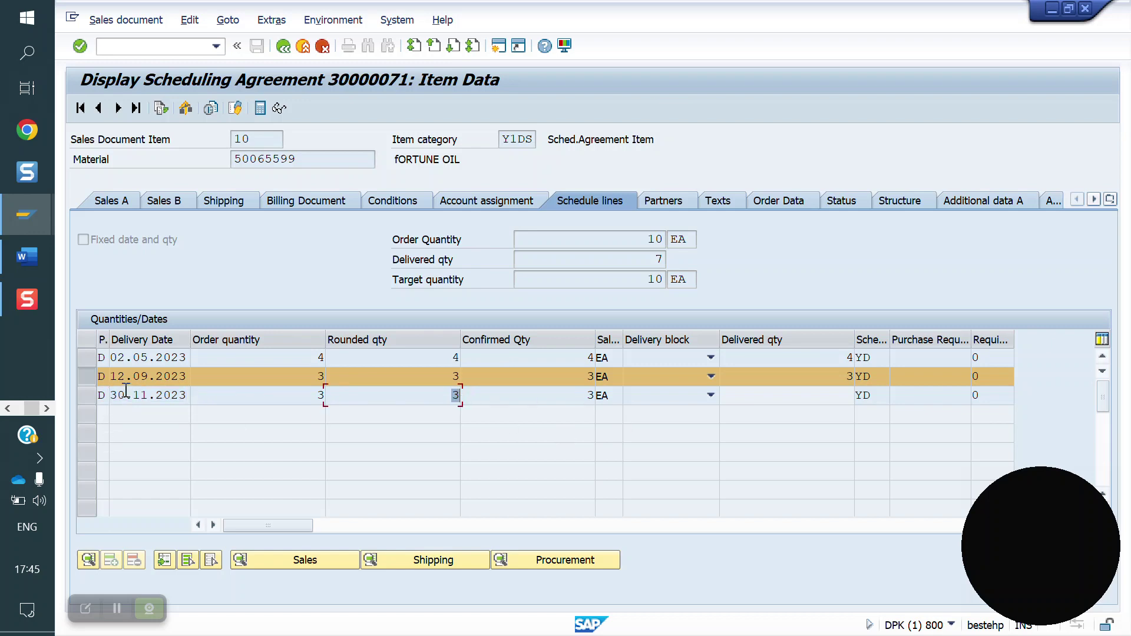
Step: Step through item 20 (DAL 25KG BAG) and item 30 (Nuts), checking the 30.12.2023 lines
{"action": "left_click", "coordinate": [123, 107]}
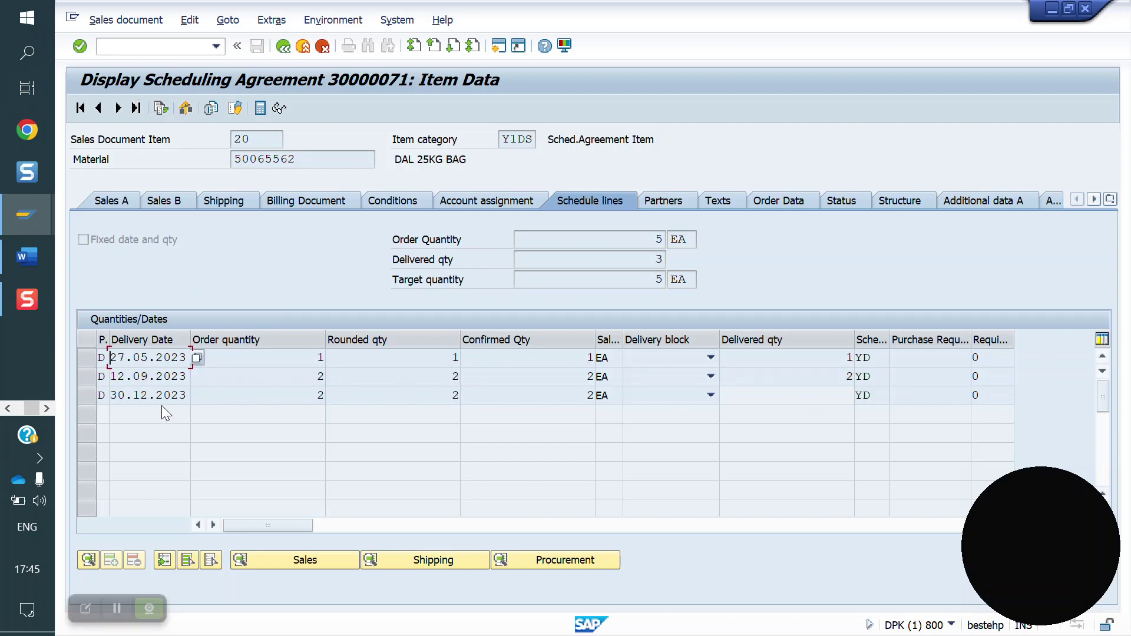
{"action": "left_click_drag", "start_coordinate": [188, 395], "coordinate": [95, 395]}
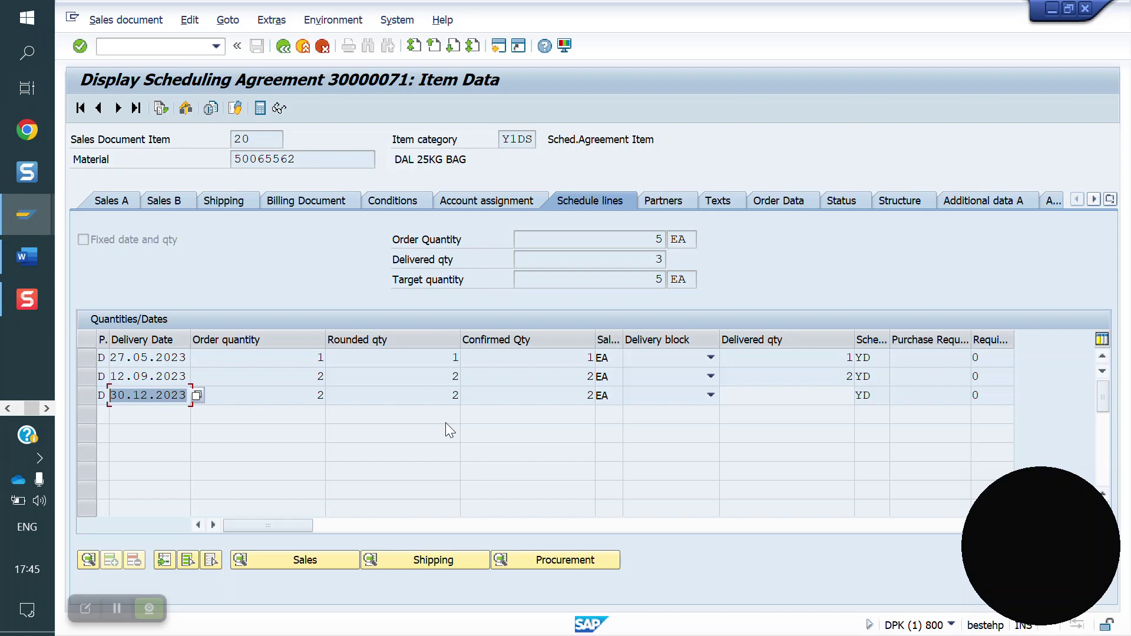
{"action": "left_click", "coordinate": [319, 395]}
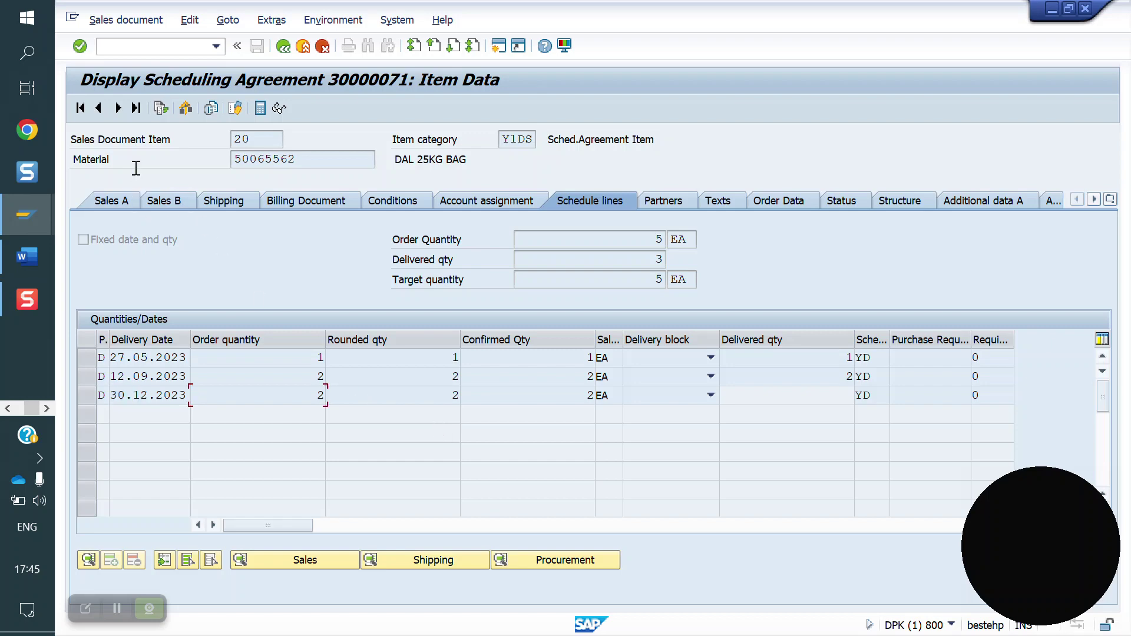
{"action": "left_click", "coordinate": [98, 108]}
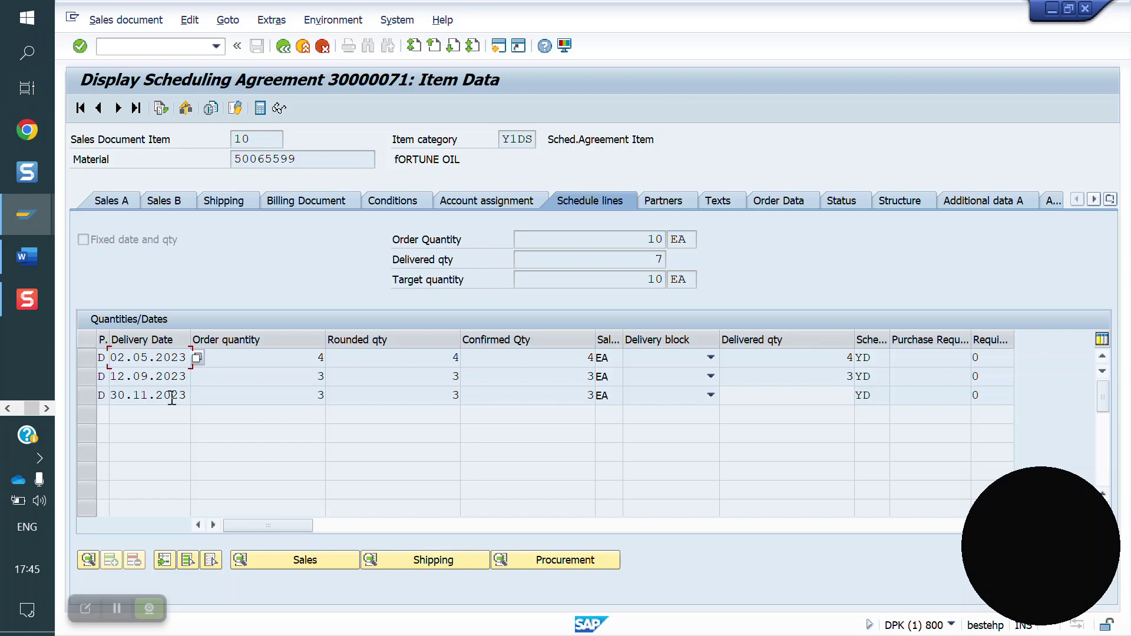
{"action": "left_click", "coordinate": [117, 109]}
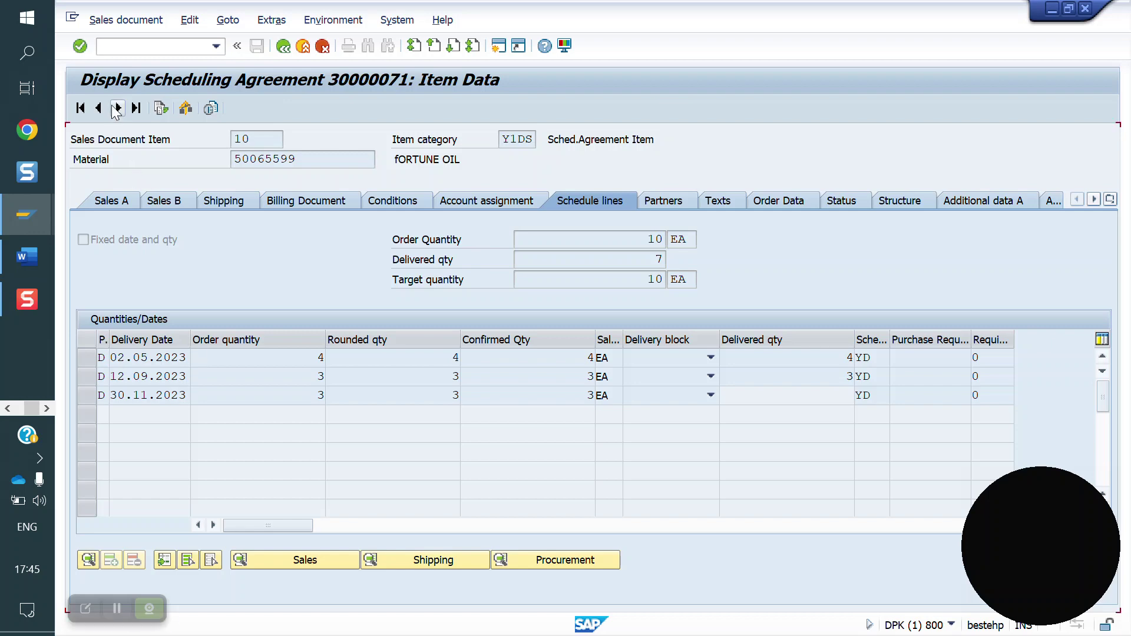
{"action": "left_click", "coordinate": [117, 396]}
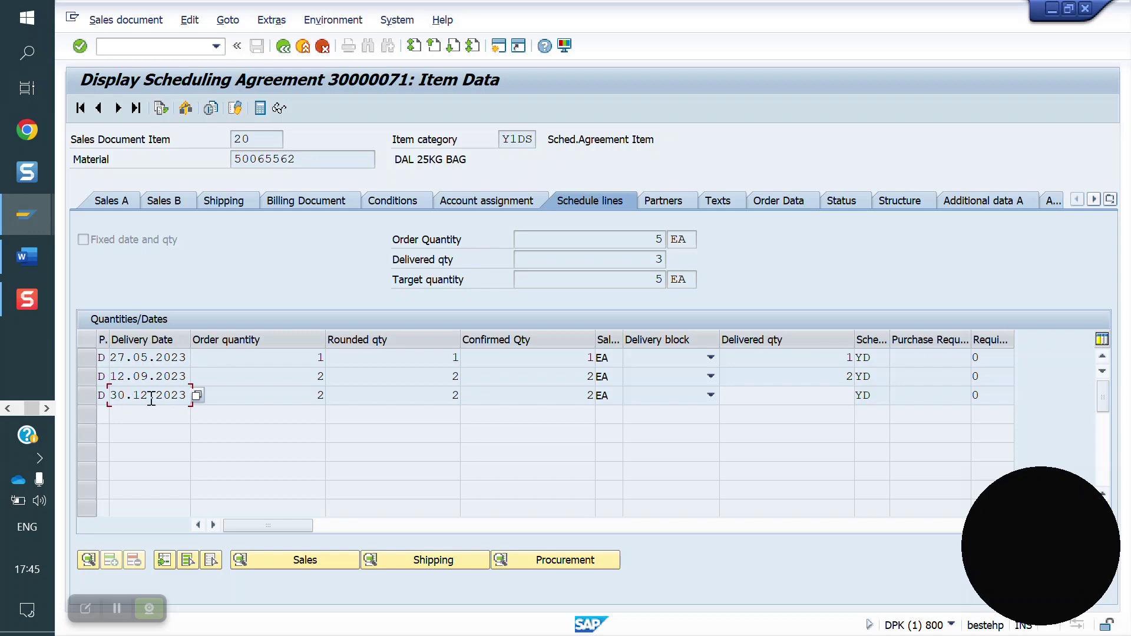
{"action": "left_click", "coordinate": [117, 108]}
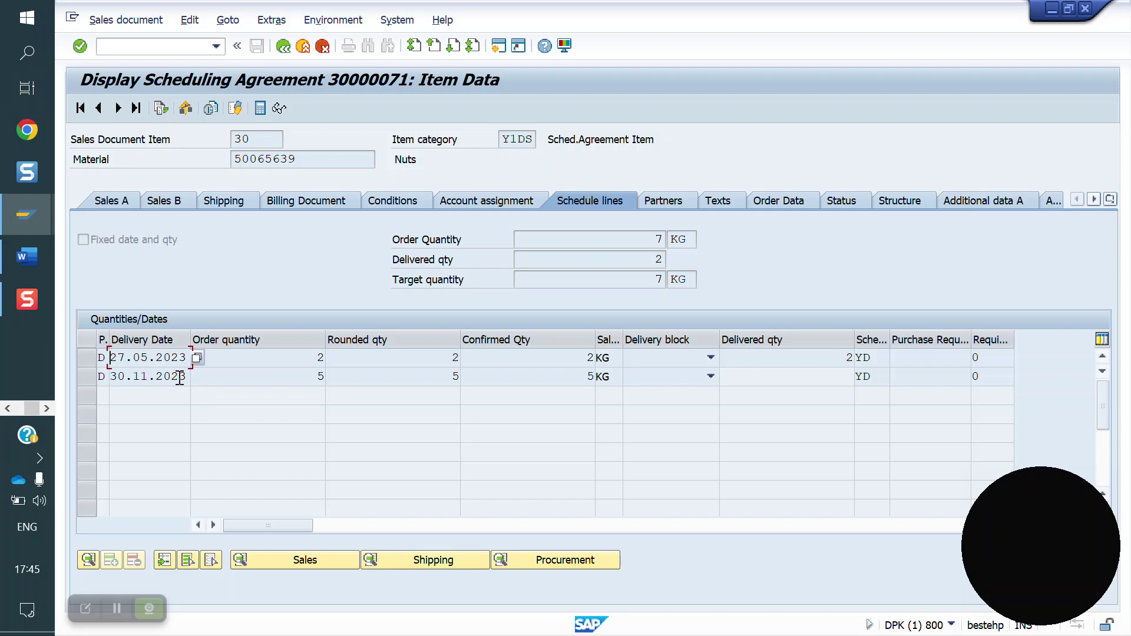
Step: Start VL01N to create a new outbound delivery
{"action": "left_click", "coordinate": [151, 46]}
{"action": "type", "text": "/NVL01N"}
{"action": "key", "text": "Return"}
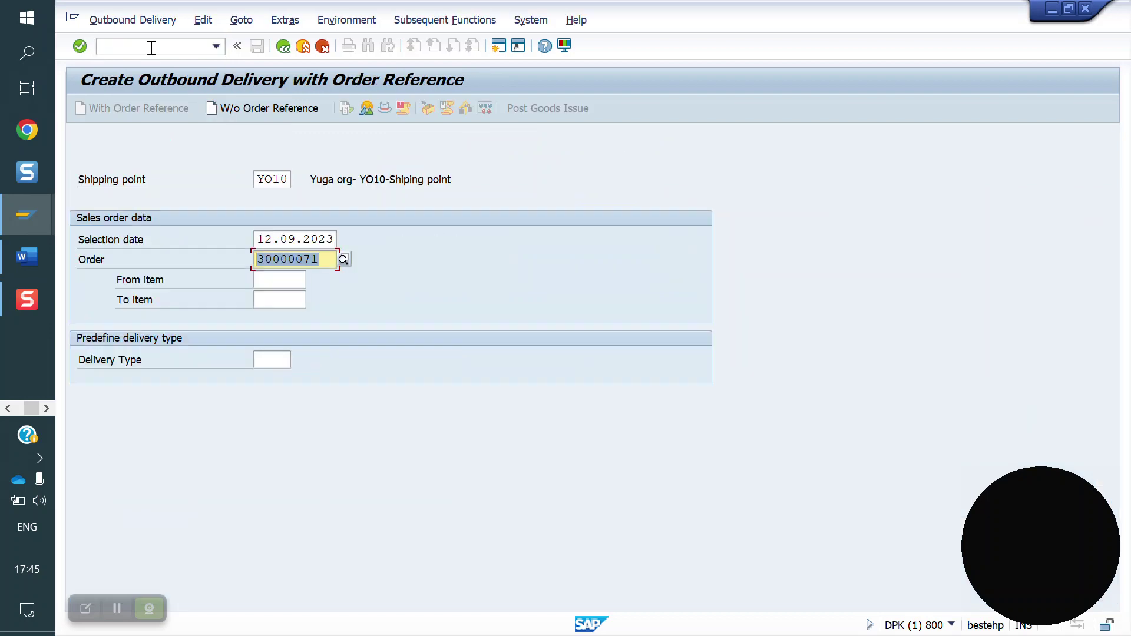
Step: Try selection date 31.12.2023, then restart VL01N without saving
{"action": "left_click", "coordinate": [291, 240]}
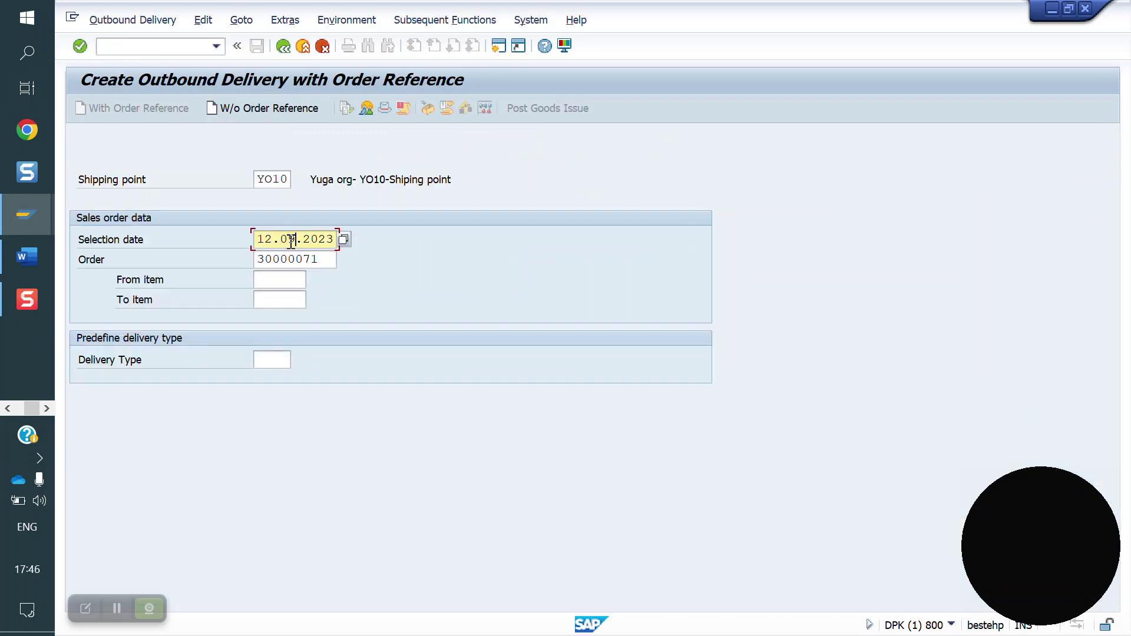
{"action": "key", "text": "BackSpace"}
{"action": "type", "text": "1"}
{"action": "key", "text": "BackSpace"}
{"action": "key", "text": "BackSpace"}
{"action": "type", "text": "31"}
{"action": "key", "text": "Return"}
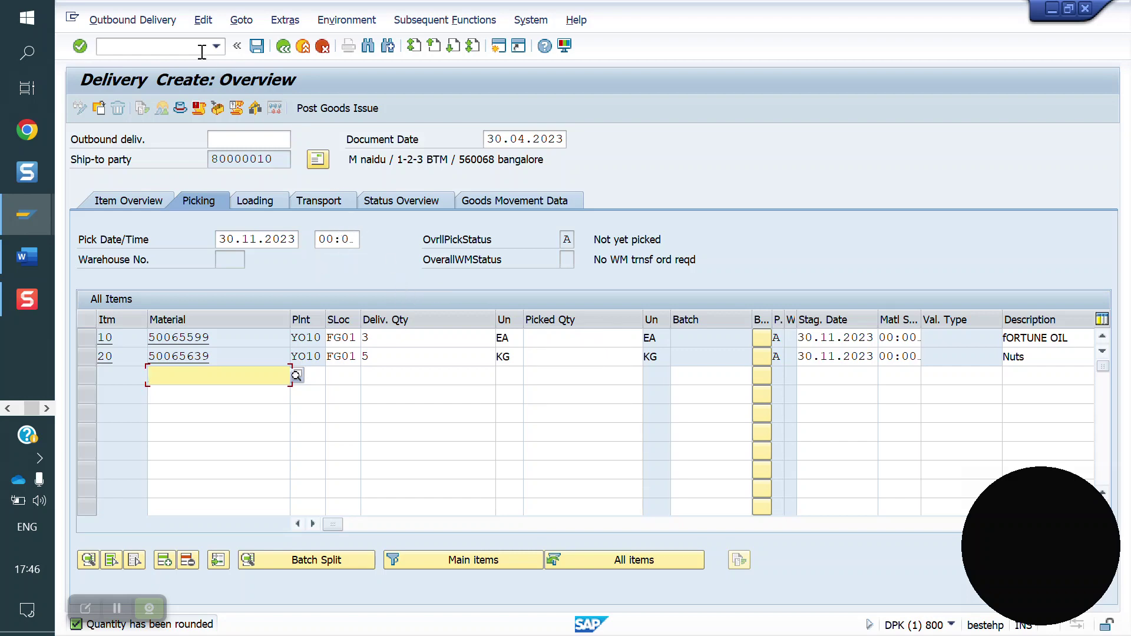
{"action": "left_click", "coordinate": [170, 47]}
{"action": "type", "text": "/NV"}
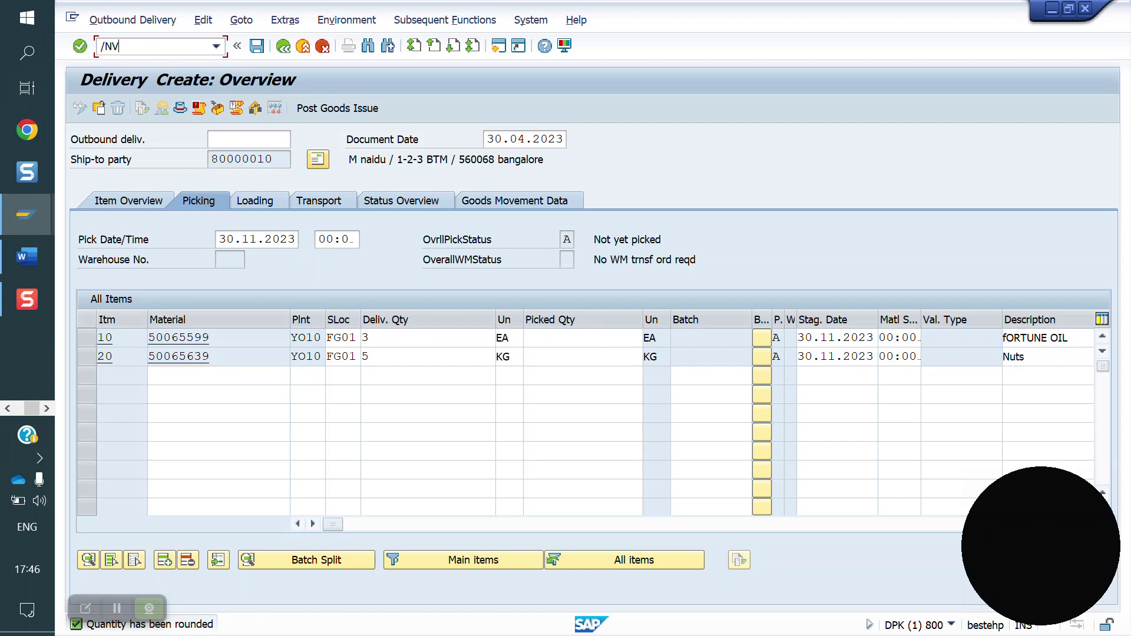
{"action": "type", "text": "L01N"}
{"action": "key", "text": "Return"}
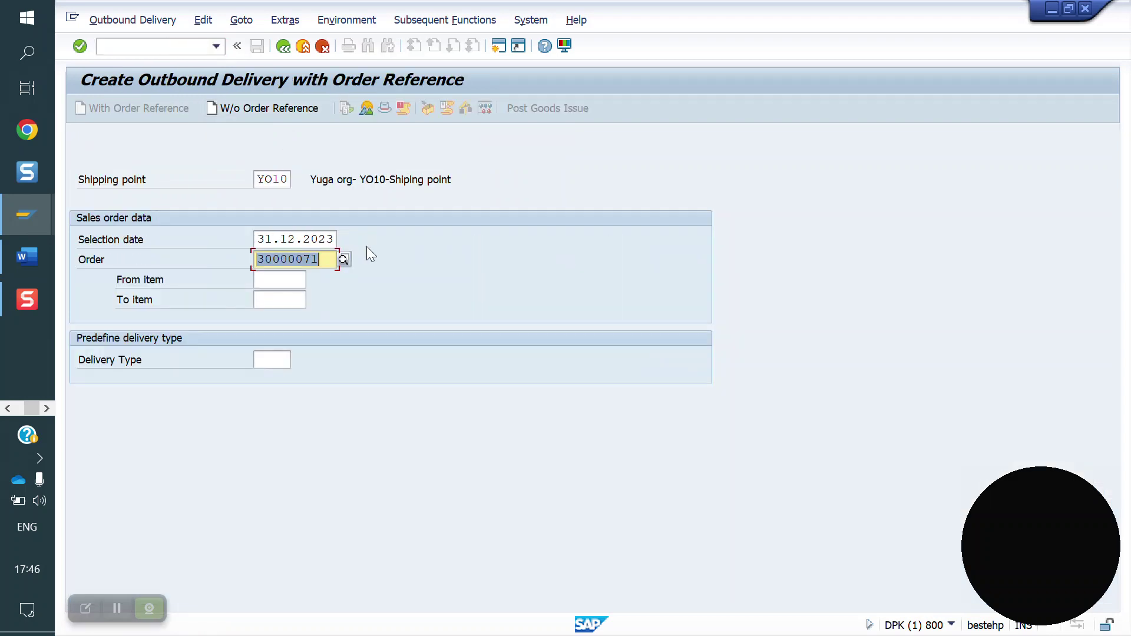
Step: Load the delivery proposal for selection date 31.01.2024
{"action": "left_click", "coordinate": [337, 238]}
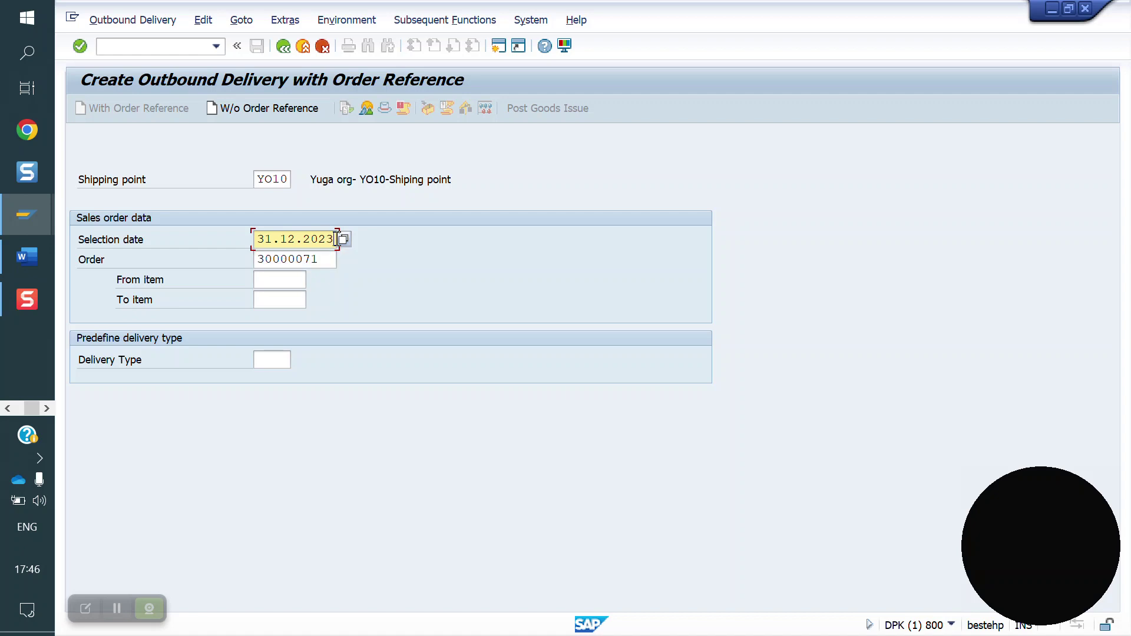
{"action": "left_click", "coordinate": [327, 236]}
{"action": "key", "text": "BackSpace"}
{"action": "type", "text": "4"}
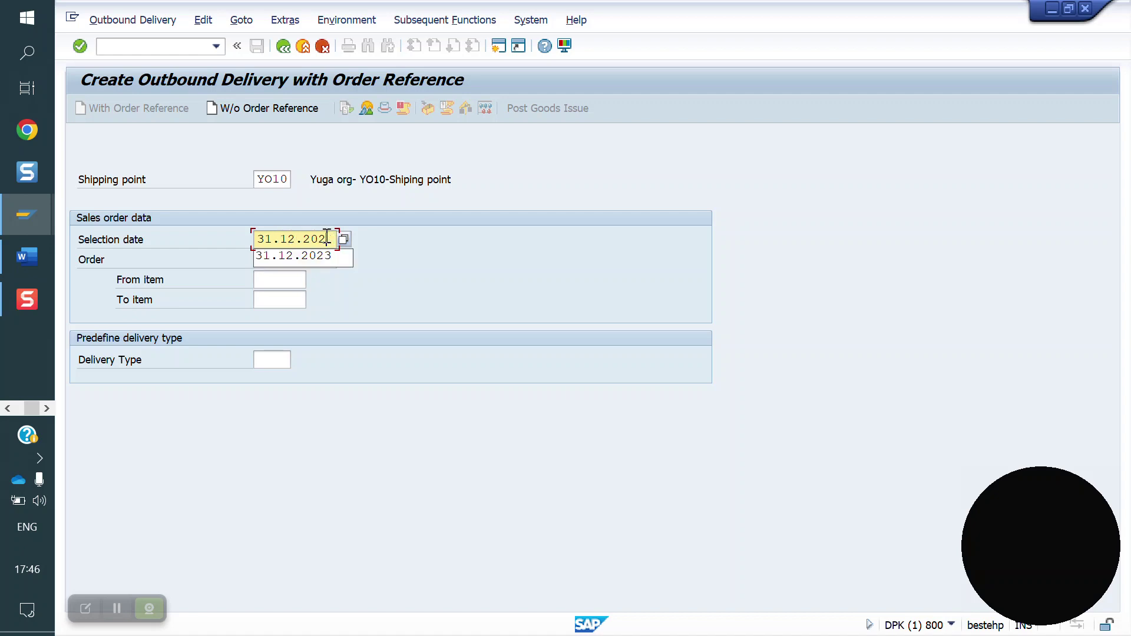
{"action": "key", "text": "BackSpace"}
{"action": "key", "text": "BackSpace"}
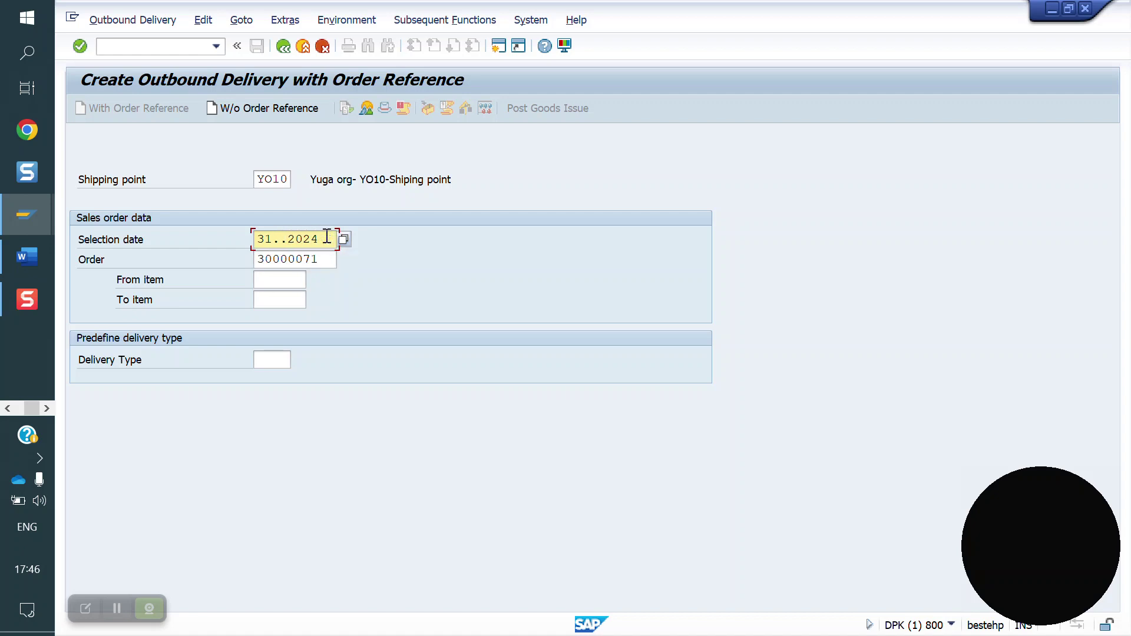
{"action": "type", "text": "01"}
{"action": "key", "text": "Return"}
Step: Pick 3 EA FORTUNE OIL and 5 KG Nuts, then post goods issue
{"action": "left_click", "coordinate": [560, 340]}
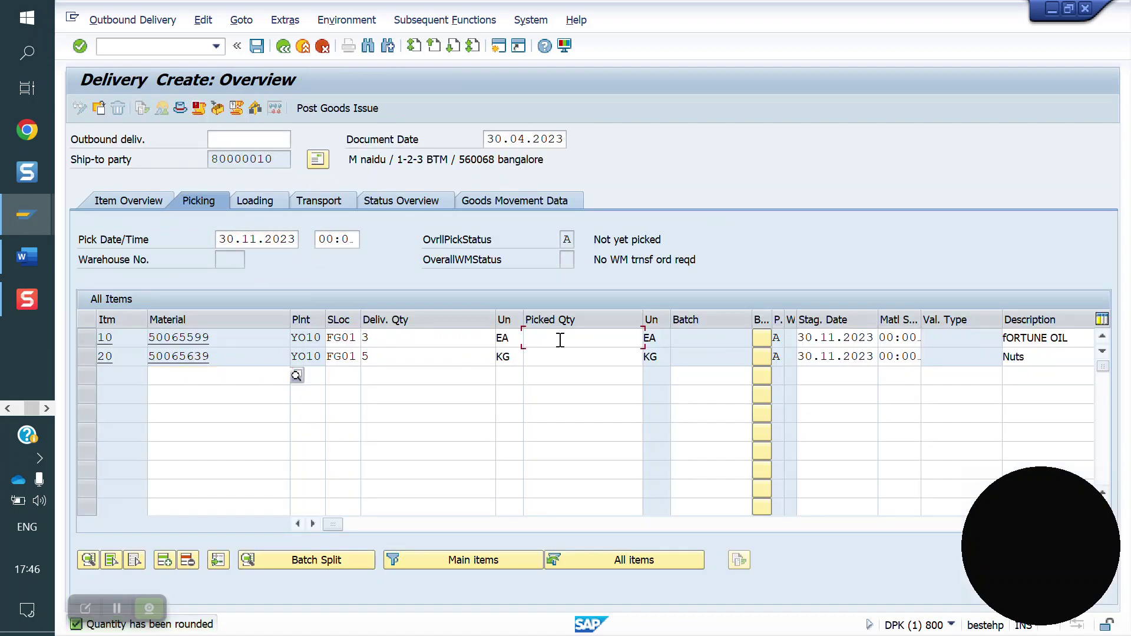
{"action": "type", "text": "3"}
{"action": "key", "text": "Down"}
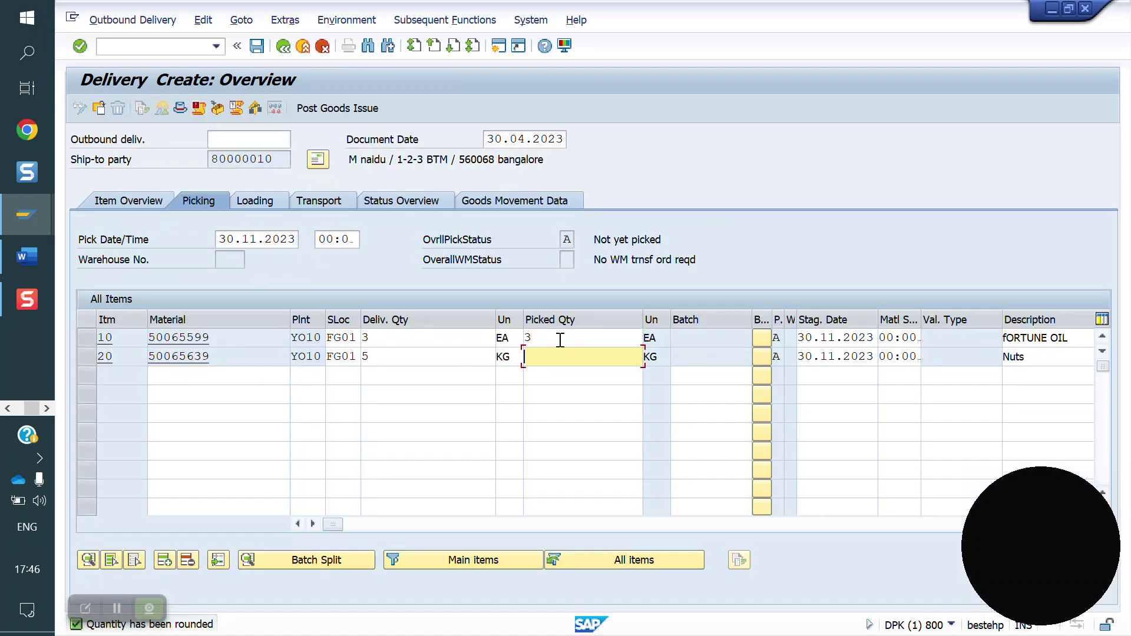
{"action": "type", "text": "5"}
{"action": "key", "text": "Return"}
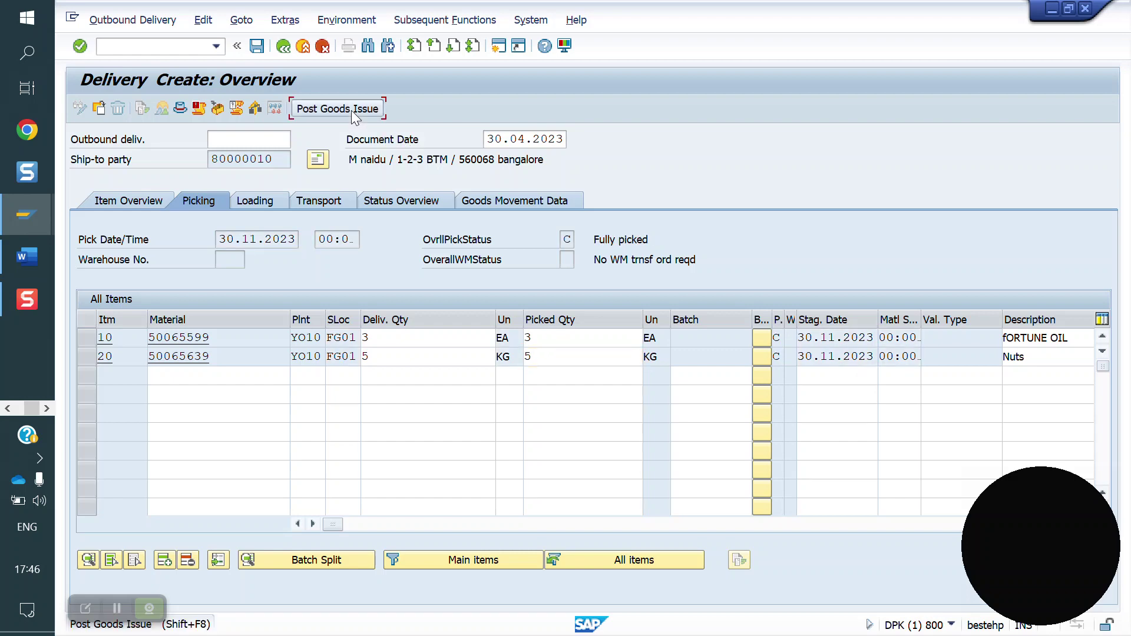
{"action": "left_click", "coordinate": [351, 110]}
{"action": "left_click", "coordinate": [152, 44]}
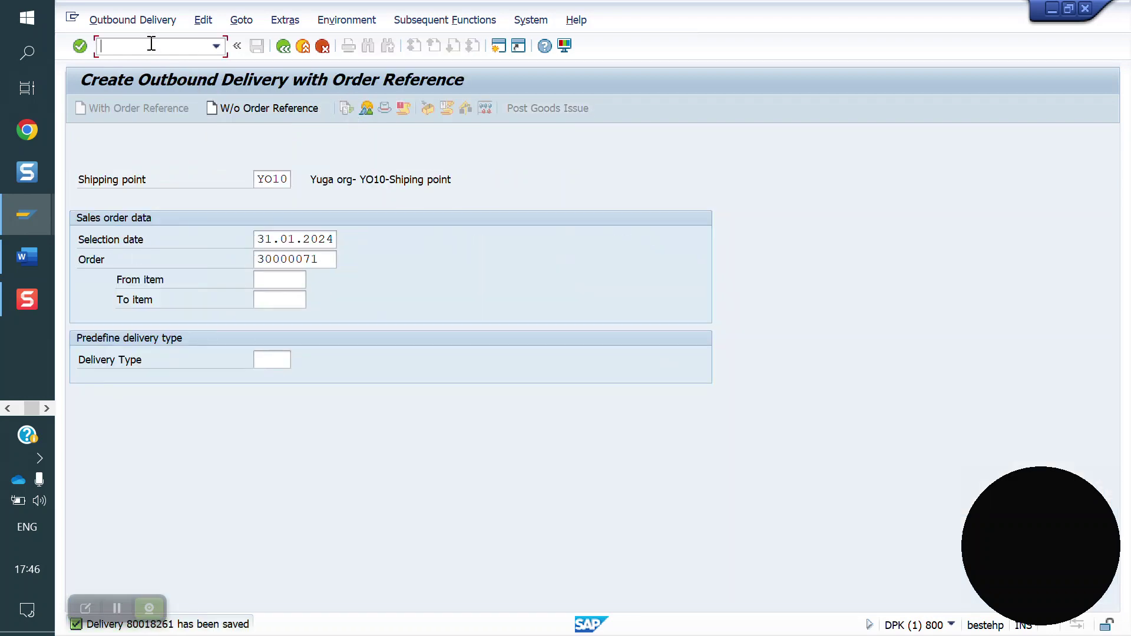
Step: Open the agreement in VA33 and view item 10's and item 20's schedule lines
{"action": "type", "text": "/NVA33"}
{"action": "key", "text": "Return"}
{"action": "key", "text": "Return"}
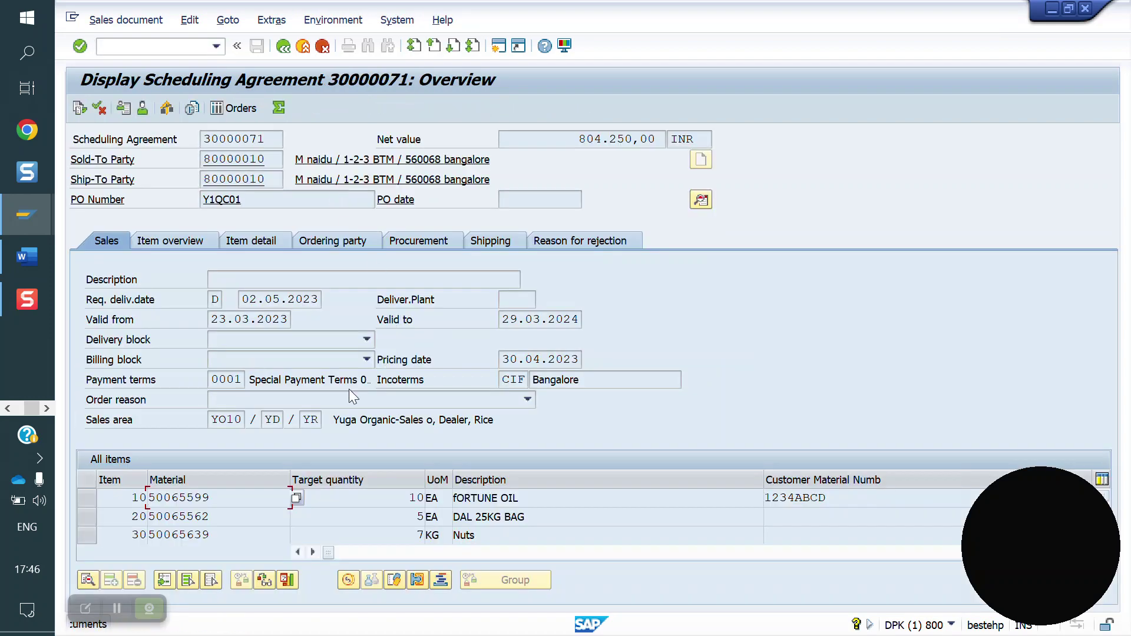
{"action": "double_click", "coordinate": [235, 498]}
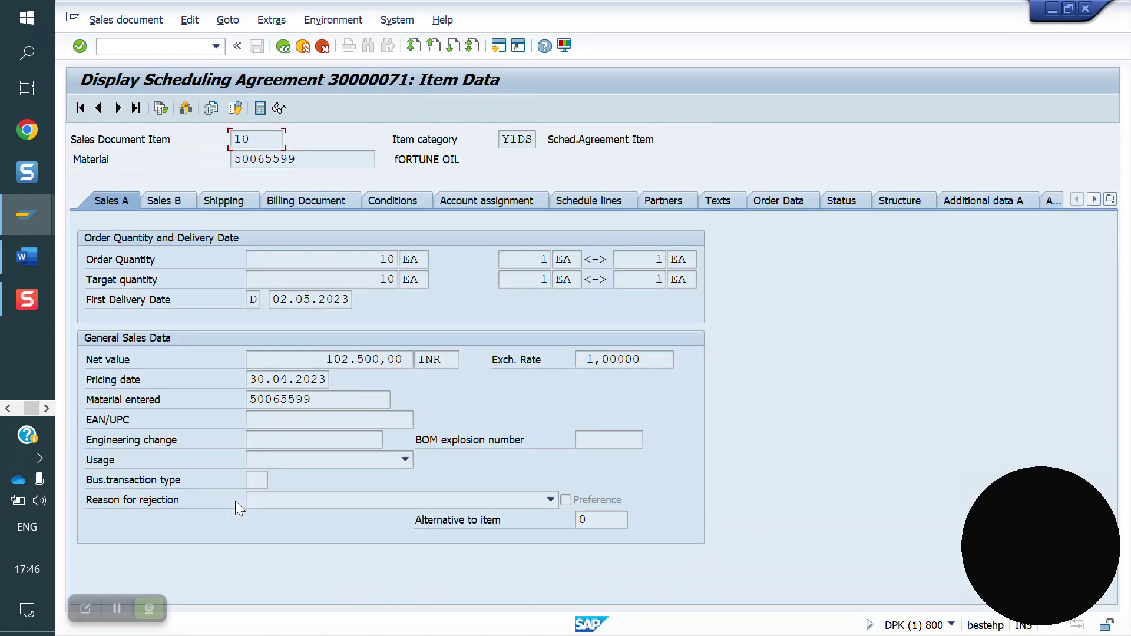
{"action": "left_click", "coordinate": [596, 203]}
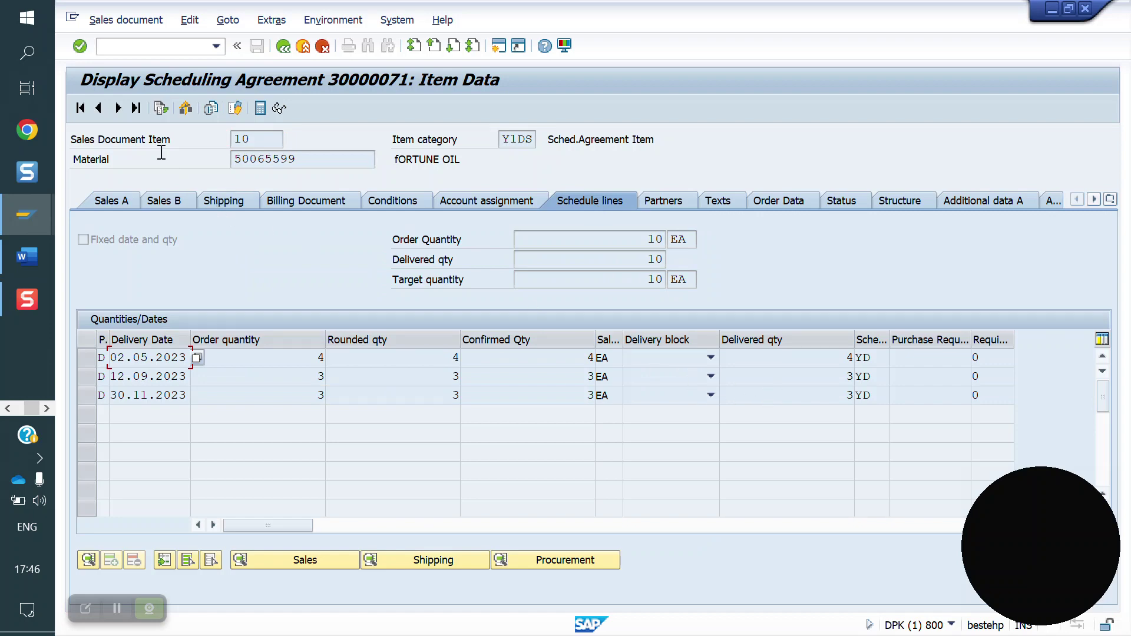
{"action": "left_click", "coordinate": [118, 109]}
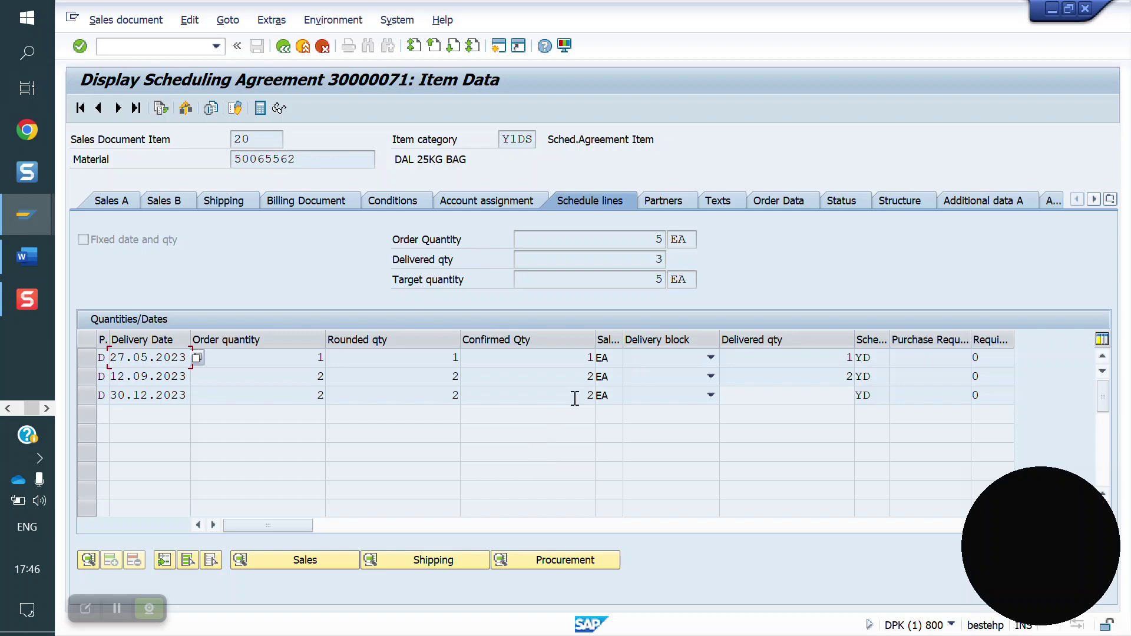
Step: Check item 30 (Nuts), then reopen item 20, DAL 25KG BAG, with its undelivered line
{"action": "left_click", "coordinate": [223, 371]}
{"action": "left_click", "coordinate": [120, 109]}
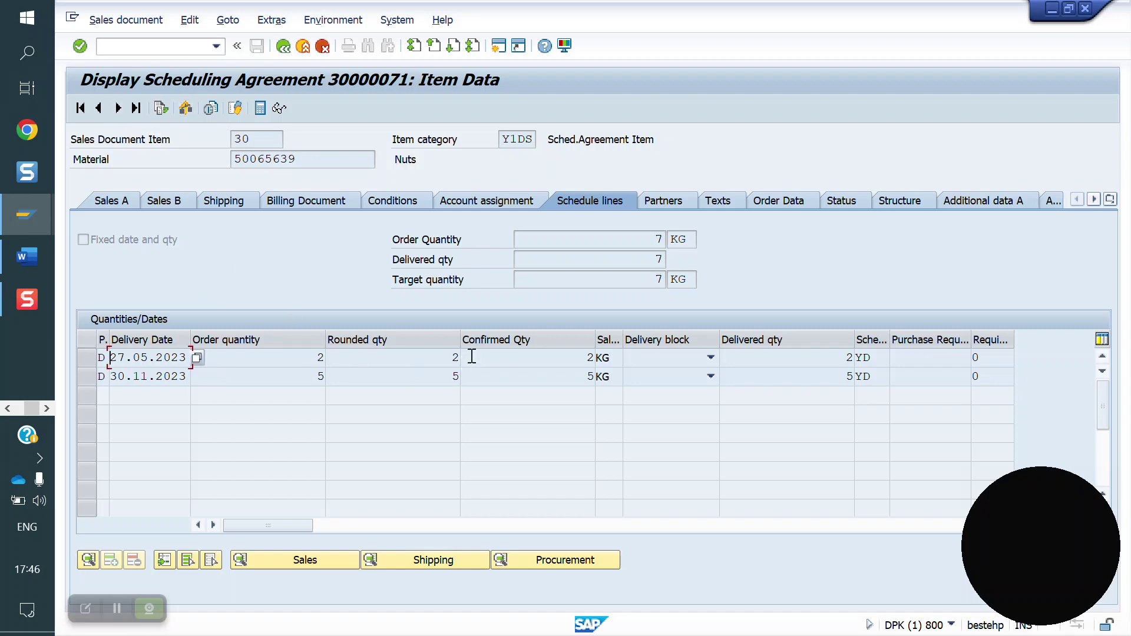
{"action": "left_click", "coordinate": [283, 46]}
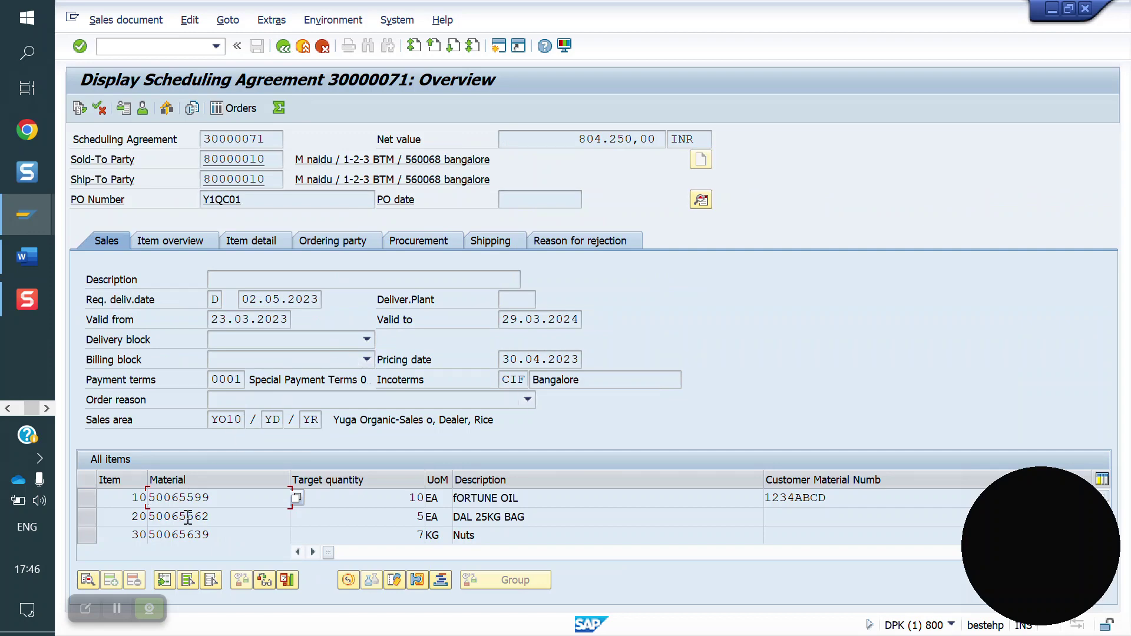
{"action": "double_click", "coordinate": [223, 516]}
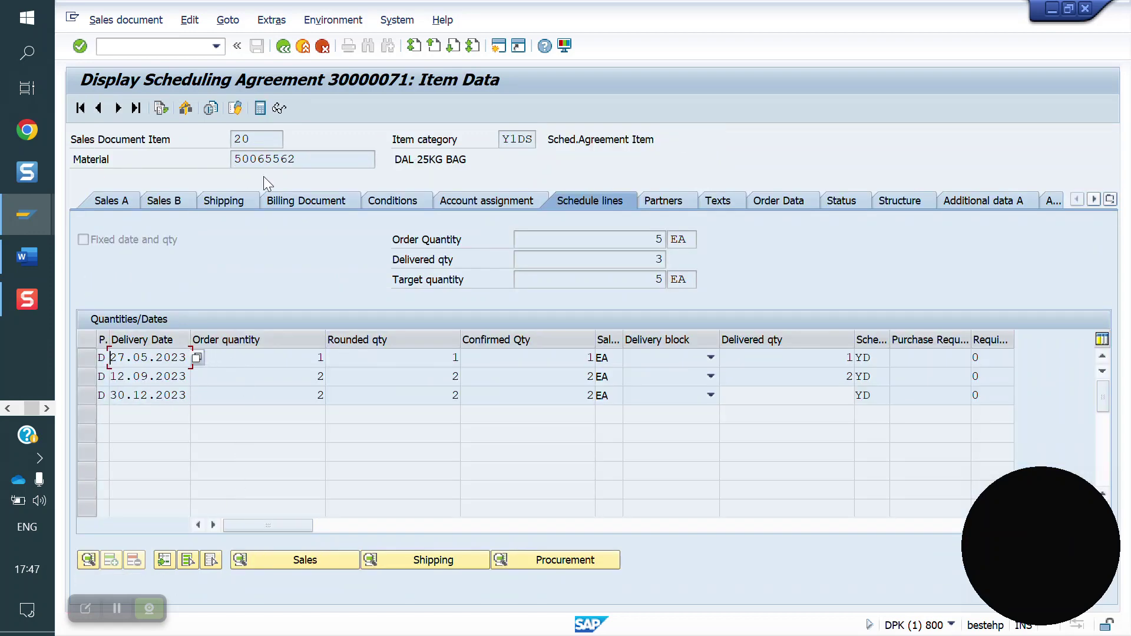
{"action": "left_click", "coordinate": [178, 41]}
Step: Create an outbound delivery in VL01N for selection date 30.12.2023
{"action": "type", "text": "/NVL01N"}
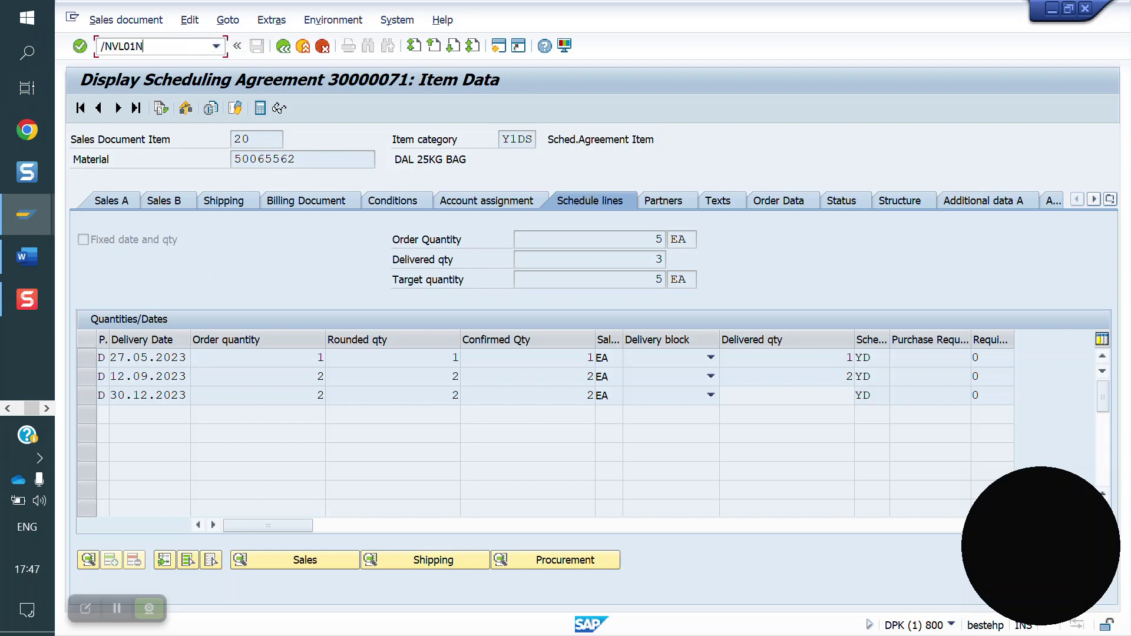
{"action": "key", "text": "Return"}
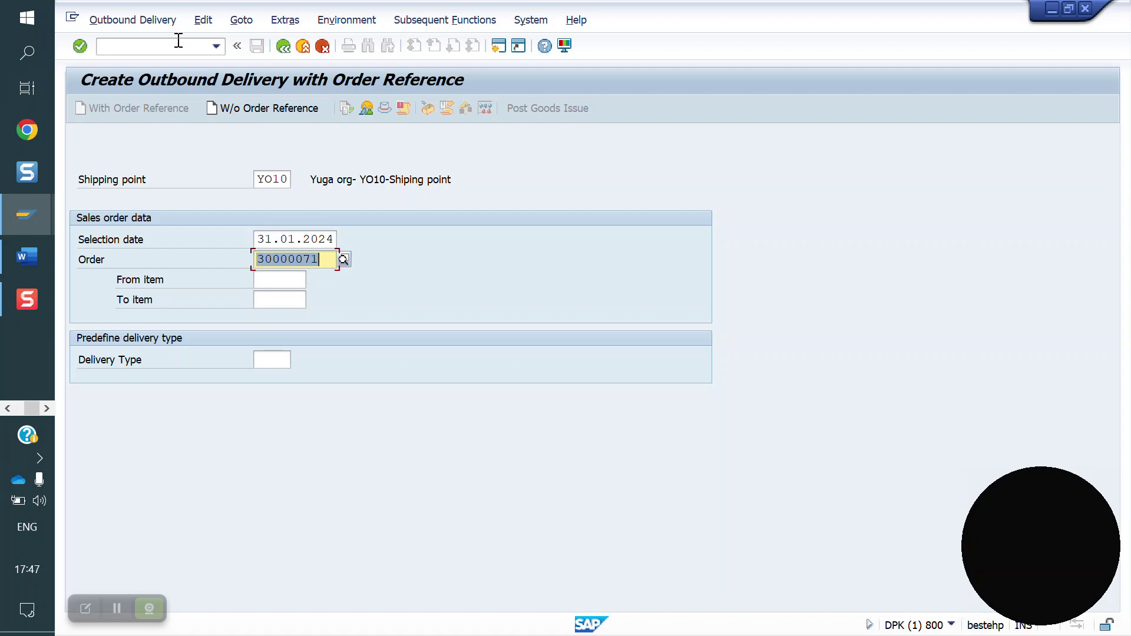
{"action": "left_click", "coordinate": [292, 235]}
{"action": "key", "text": "BackSpace"}
{"action": "key", "text": "BackSpace"}
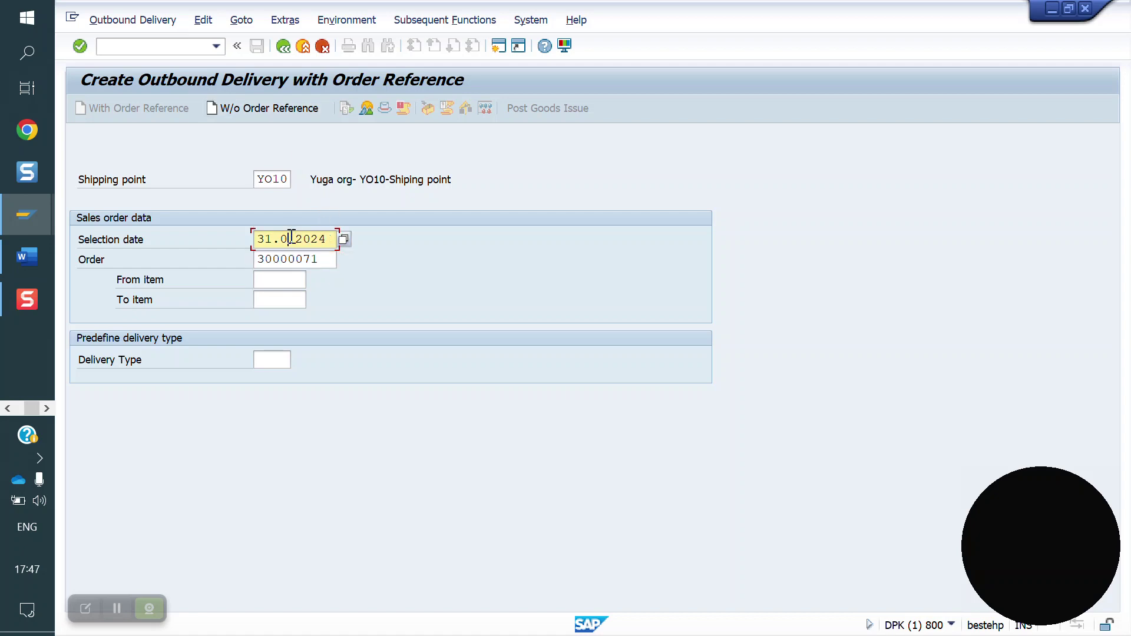
{"action": "type", "text": "12"}
{"action": "key", "text": "Left"}
{"action": "key", "text": "Left"}
{"action": "key", "text": "Left"}
{"action": "key", "text": "BackSpace"}
{"action": "type", "text": "0"}
{"action": "key", "text": "Return"}
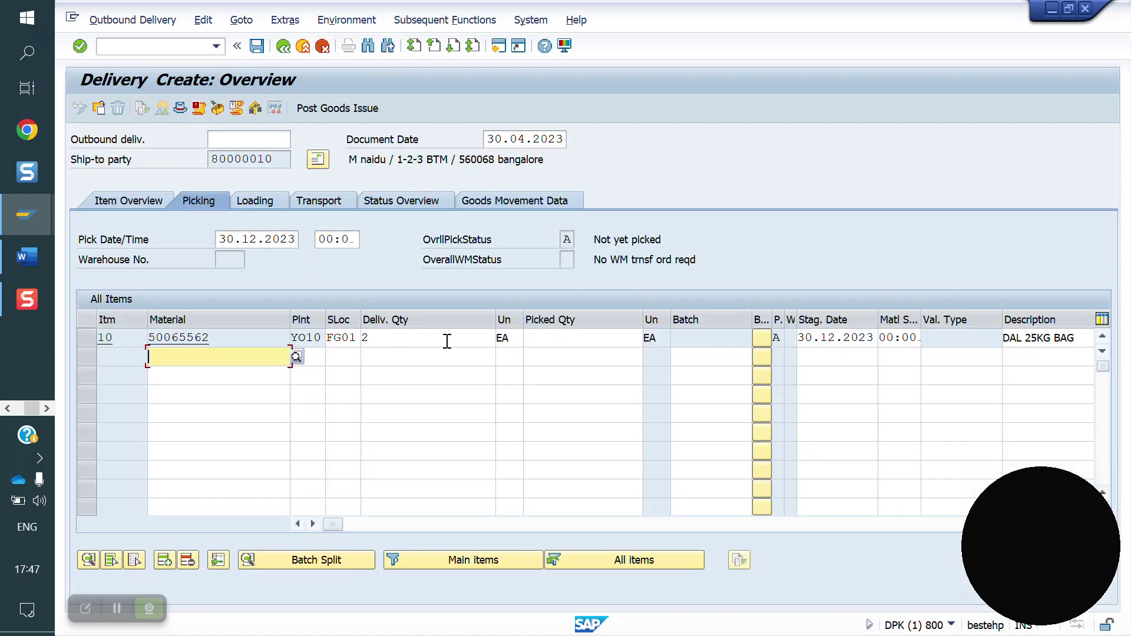
Step: Pick 2 EA of DAL 25KG BAG and post goods issue
{"action": "left_click", "coordinate": [555, 354]}
{"action": "left_click", "coordinate": [600, 331]}
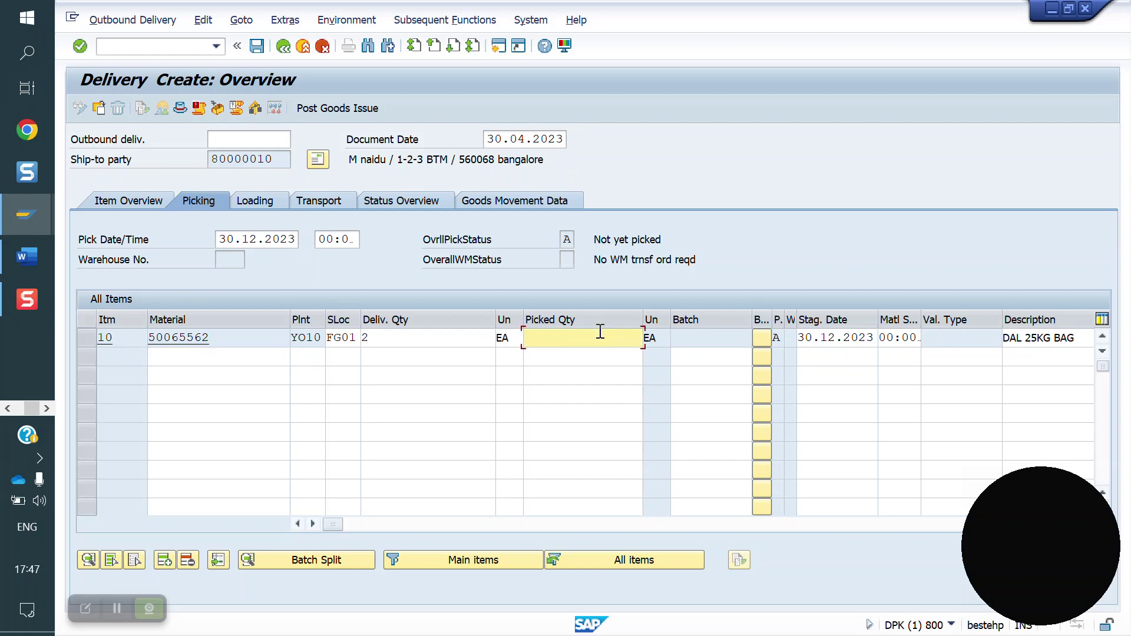
{"action": "type", "text": "2"}
{"action": "key", "text": "Return"}
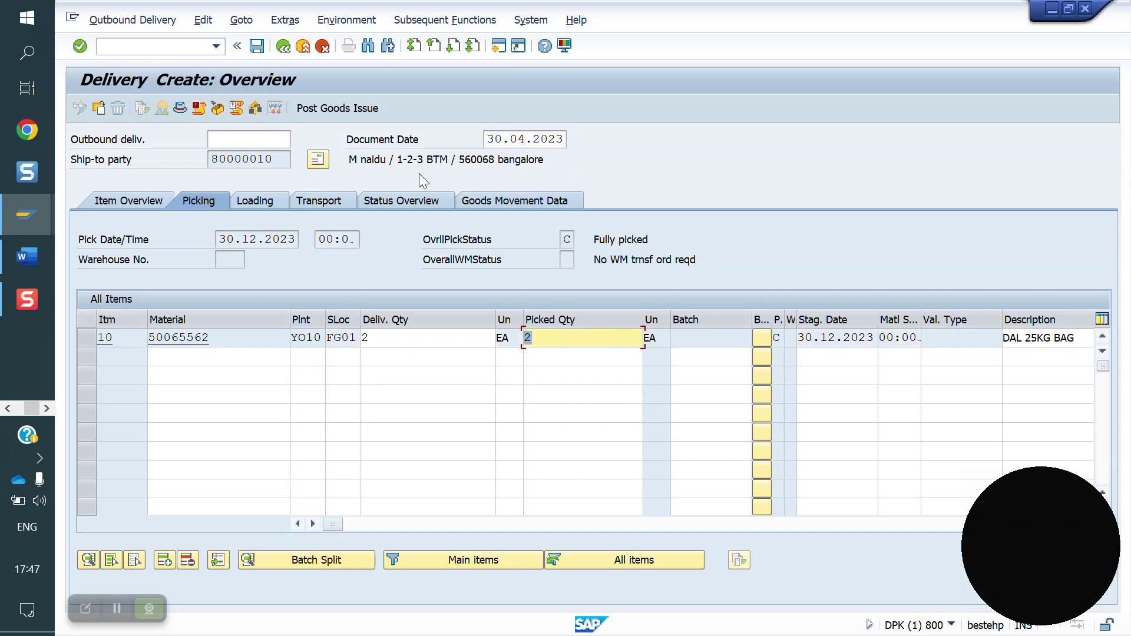
{"action": "left_click", "coordinate": [351, 106]}
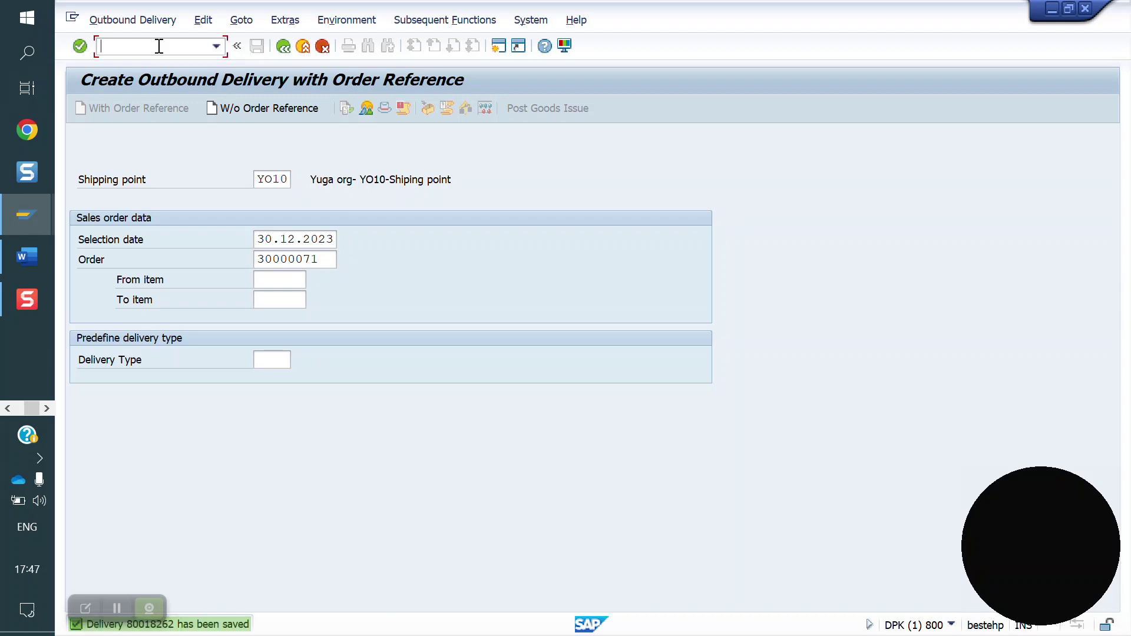
Step: Check the agreement's document flow via /NVA3 and open the scheduling agreement from it
{"action": "left_click", "coordinate": [159, 46]}
{"action": "type", "text": "/NVA3"}
{"action": "key", "text": "Return"}
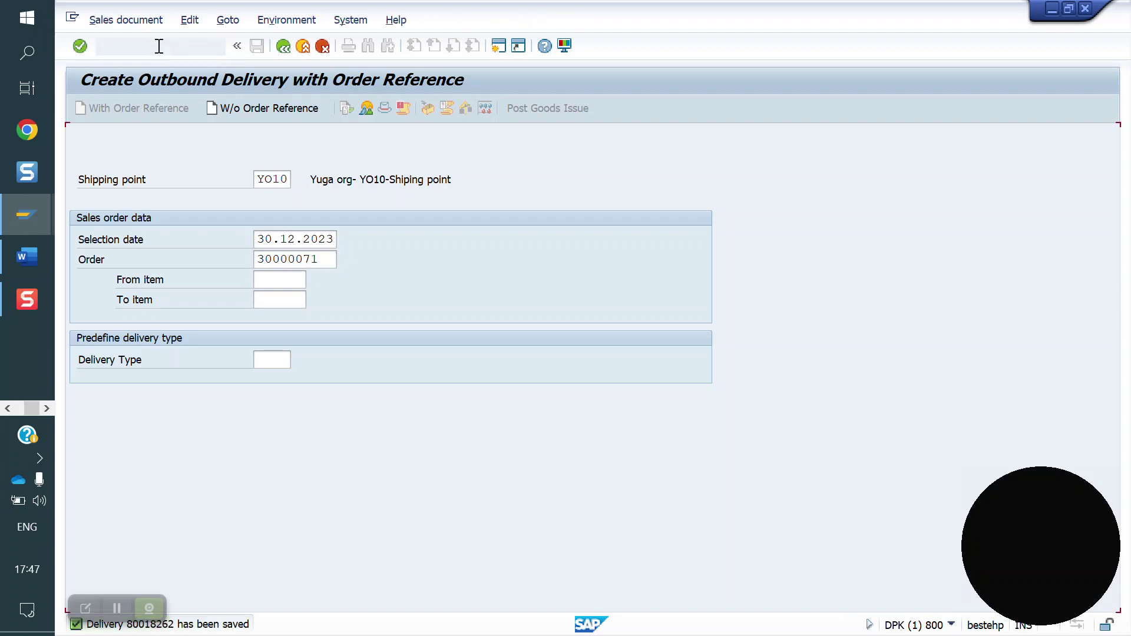
{"action": "left_click", "coordinate": [482, 108]}
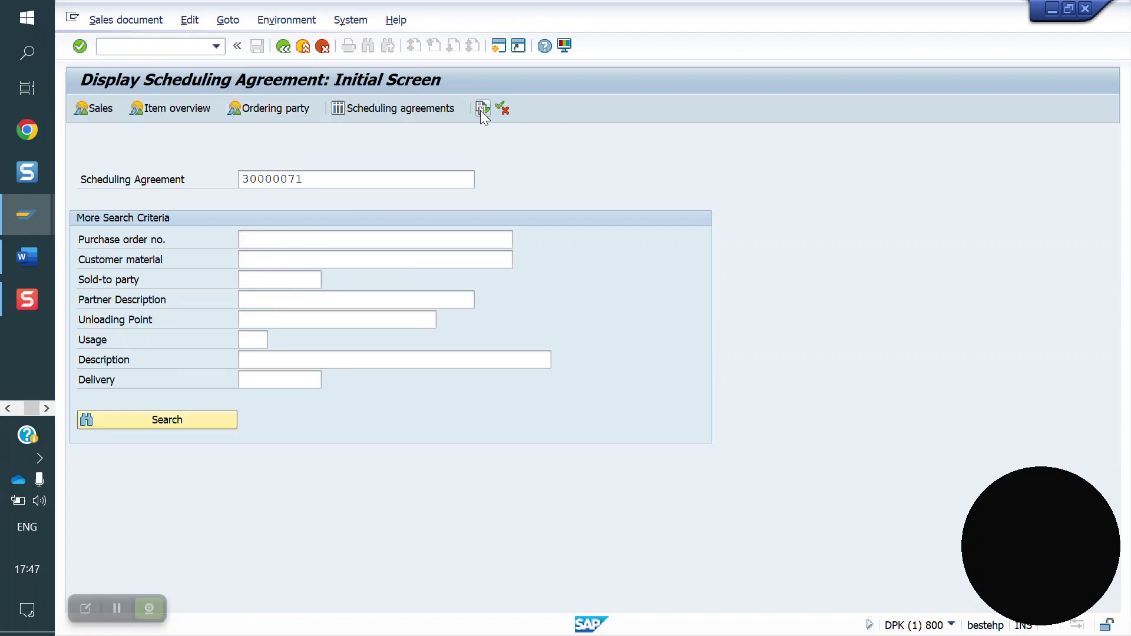
{"action": "left_click", "coordinate": [207, 200]}
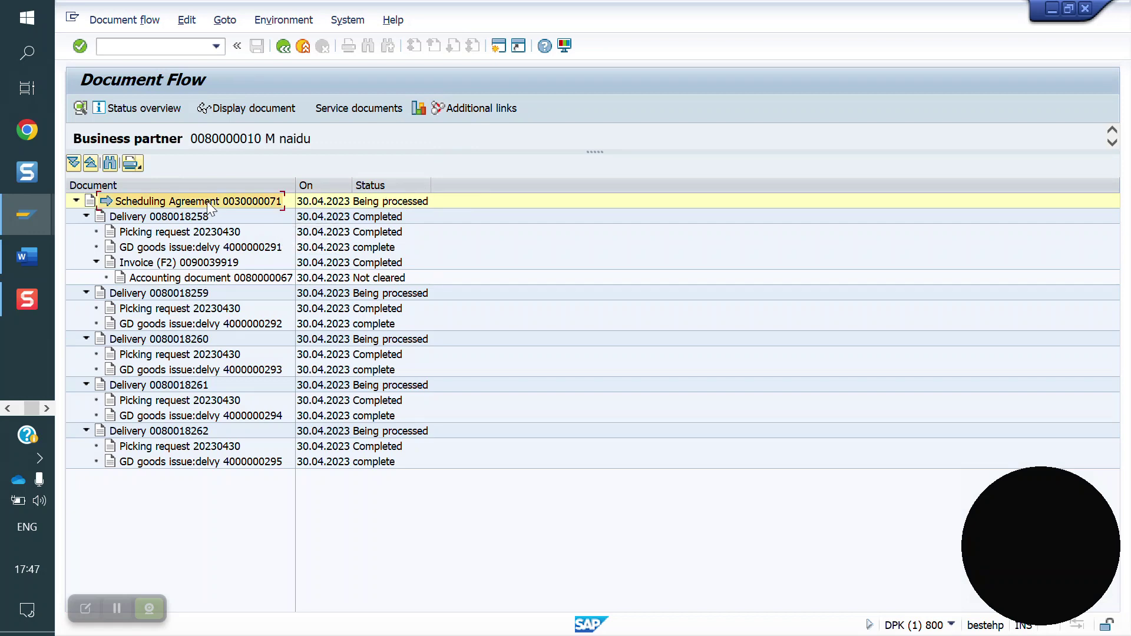
{"action": "left_click", "coordinate": [271, 107]}
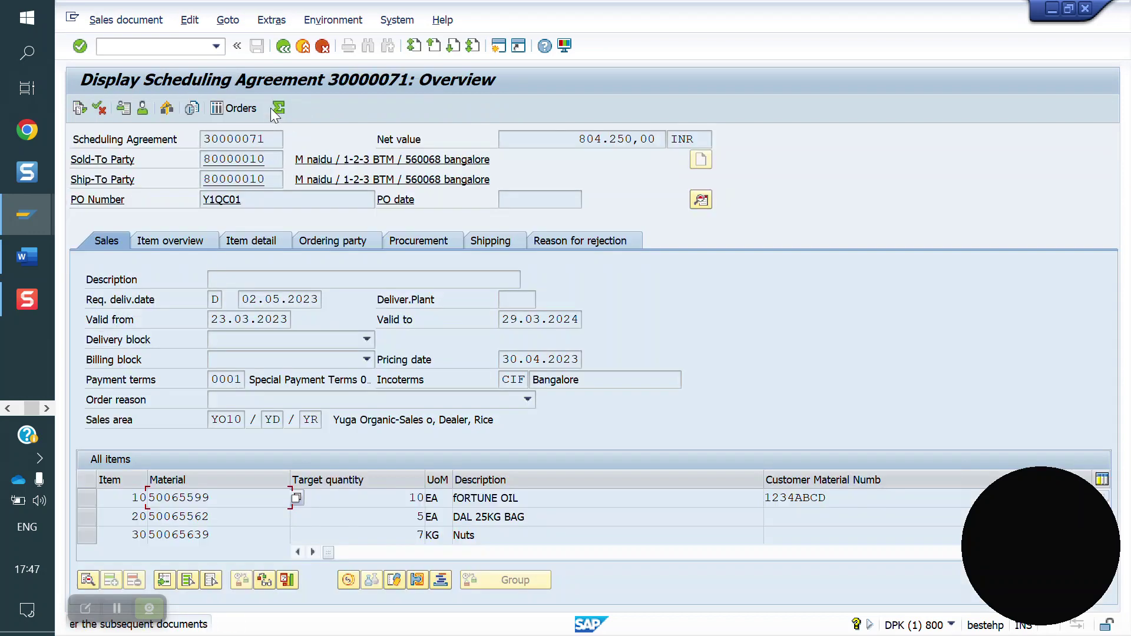
Step: Show the item overview and move the Order Quantity column next to item category
{"action": "left_click", "coordinate": [179, 239]}
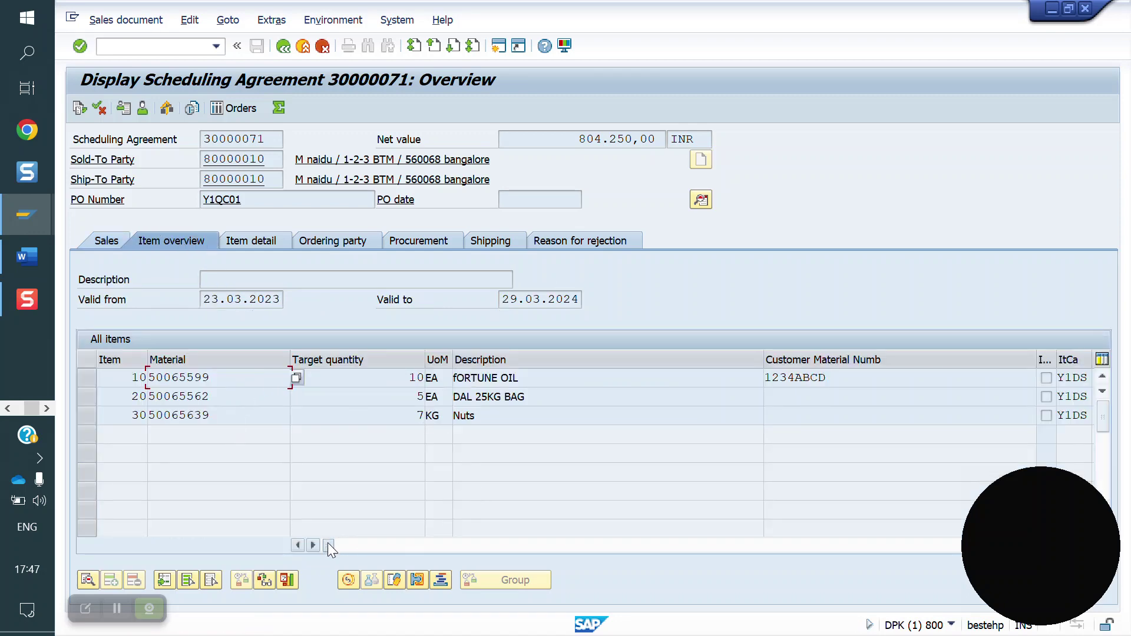
{"action": "left_click_drag", "start_coordinate": [328, 546], "coordinate": [360, 551]}
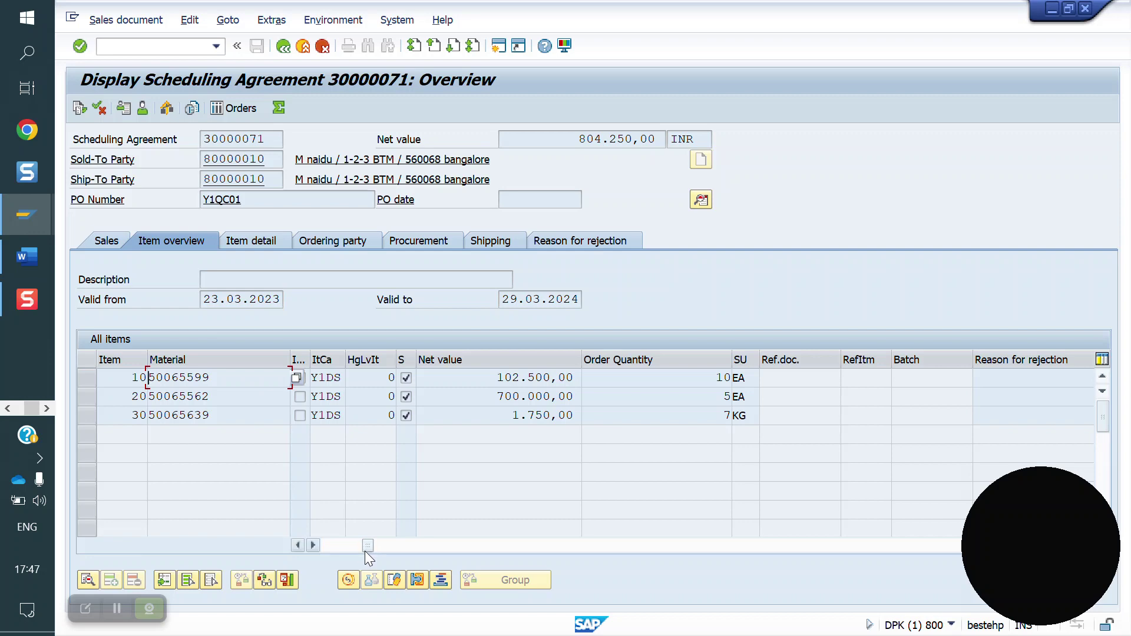
{"action": "left_click_drag", "start_coordinate": [707, 380], "coordinate": [731, 378]}
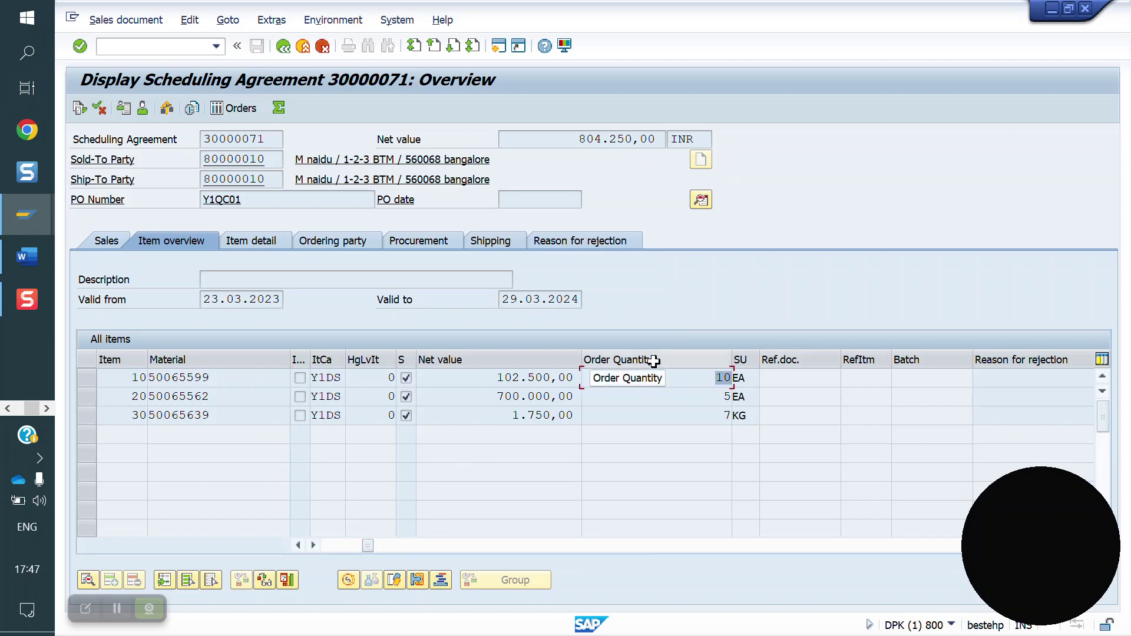
{"action": "left_click_drag", "start_coordinate": [654, 360], "coordinate": [348, 382]}
Step: Place Target quantity beside item category and compare item 10's target and order quantities
{"action": "left_click", "coordinate": [298, 545]}
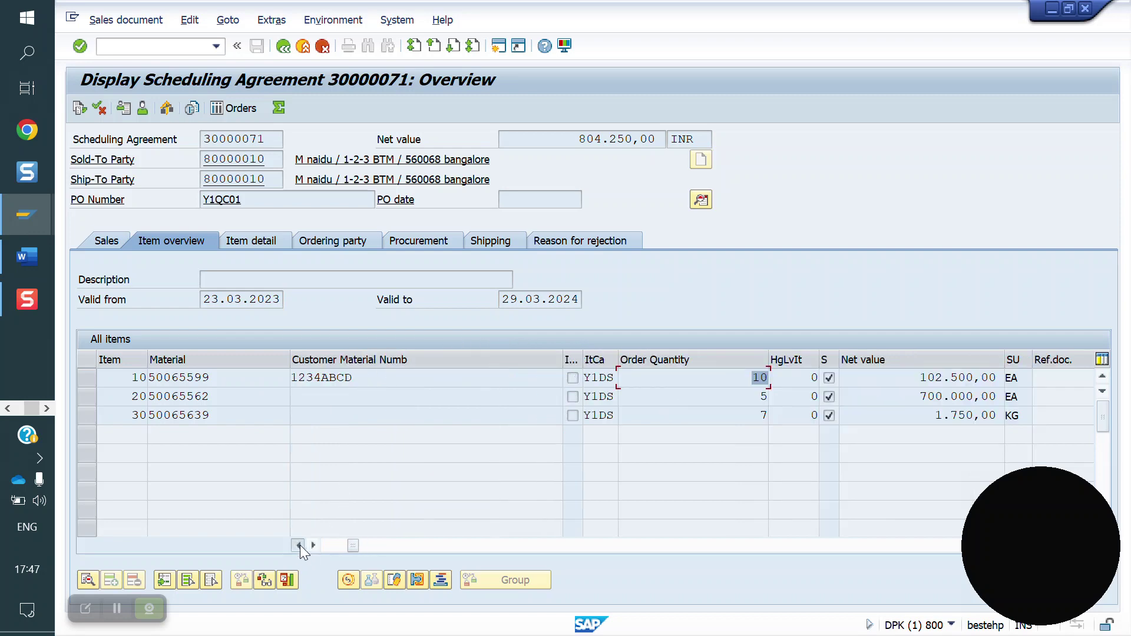
{"action": "left_click", "coordinate": [298, 546]}
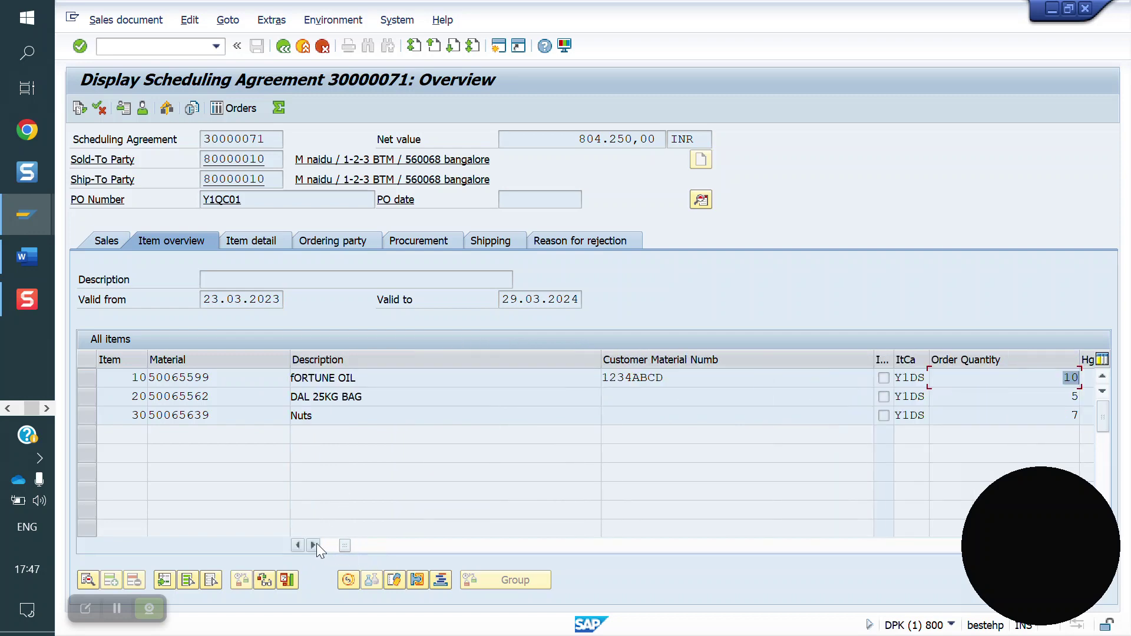
{"action": "left_click", "coordinate": [314, 545]}
{"action": "left_click", "coordinate": [313, 545]}
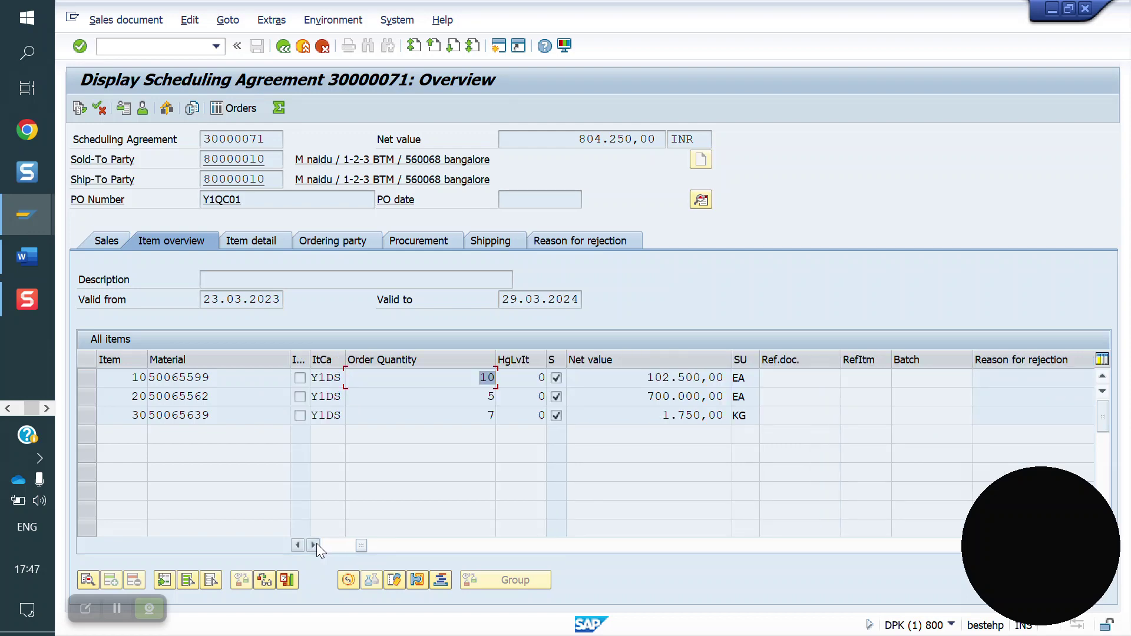
{"action": "left_click", "coordinate": [298, 545]}
{"action": "left_click", "coordinate": [298, 546]}
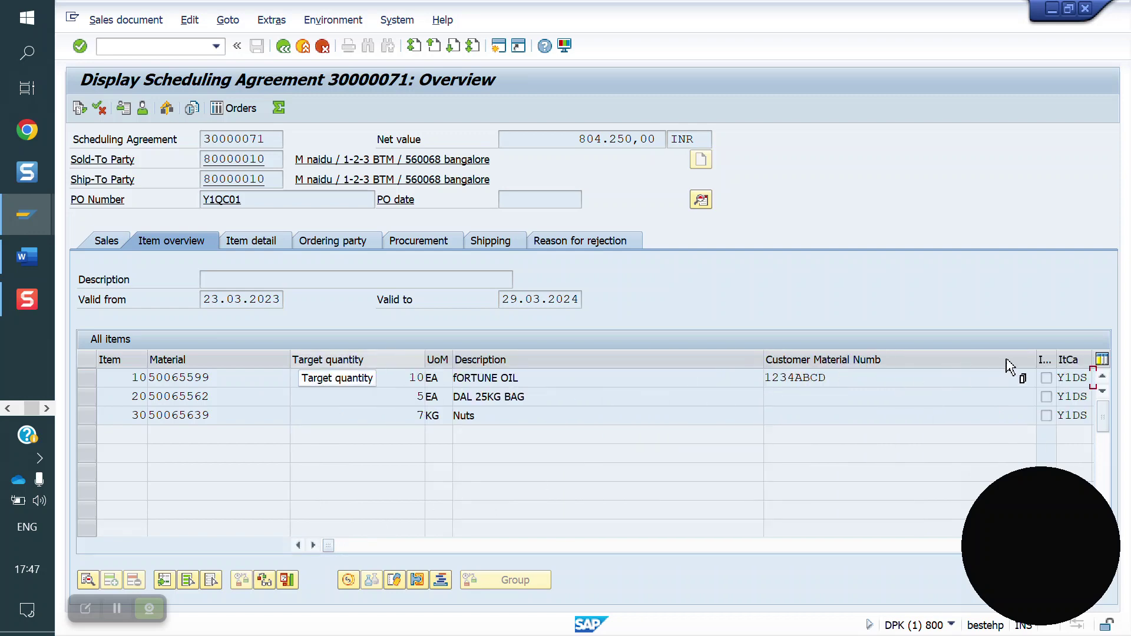
{"action": "left_click_drag", "start_coordinate": [1065, 364], "coordinate": [1064, 361]}
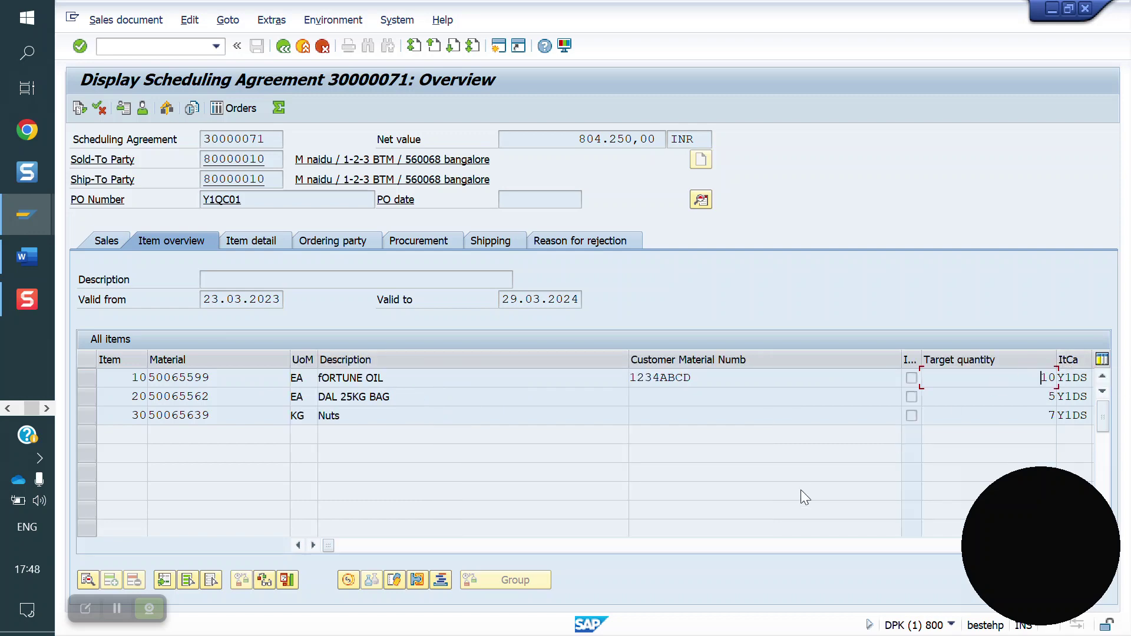
{"action": "left_click", "coordinate": [313, 543]}
{"action": "left_click", "coordinate": [312, 543]}
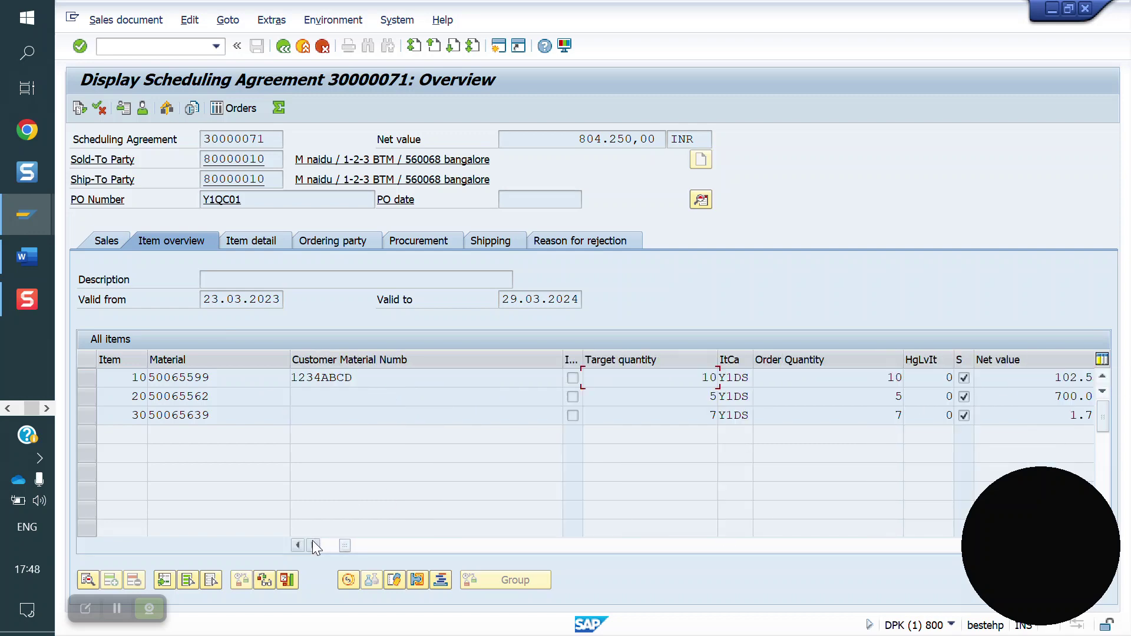
{"action": "left_click", "coordinate": [312, 543]}
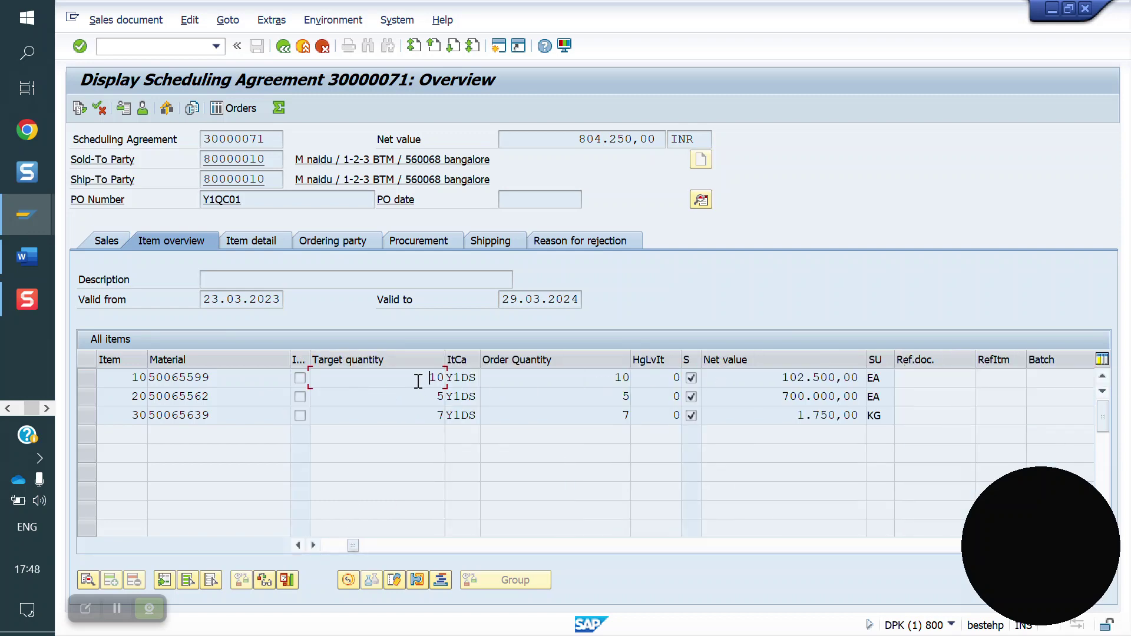
{"action": "left_click_drag", "start_coordinate": [422, 378], "coordinate": [480, 377]}
{"action": "left_click_drag", "start_coordinate": [563, 372], "coordinate": [656, 376]}
Step: Retry /NVL01N, see no delivery-relevant items remain, and switch to WELCOME TO YOU.docx
{"action": "left_click", "coordinate": [159, 46]}
{"action": "type", "text": "/NVL01N"}
{"action": "key", "text": "Return"}
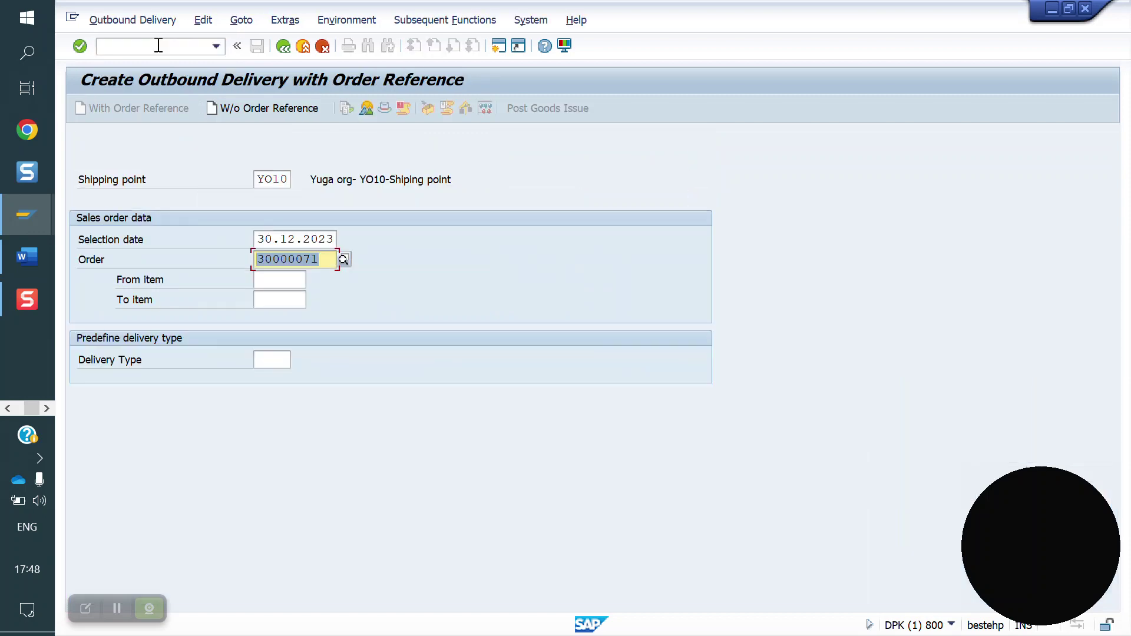
{"action": "key", "text": "Return"}
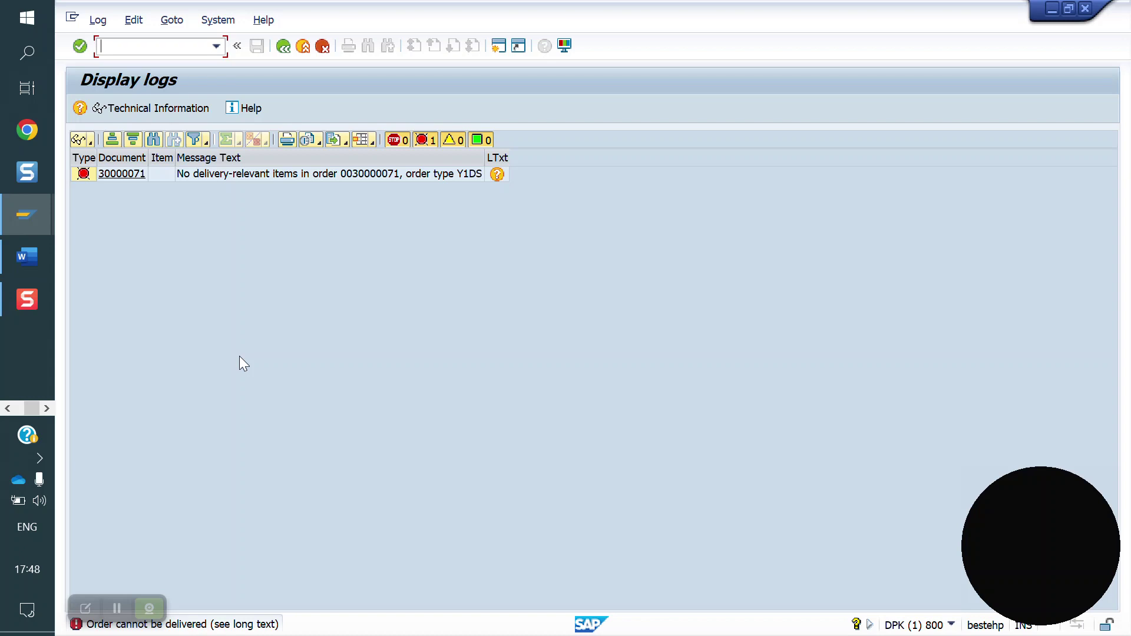
{"action": "left_click", "coordinate": [27, 257]}
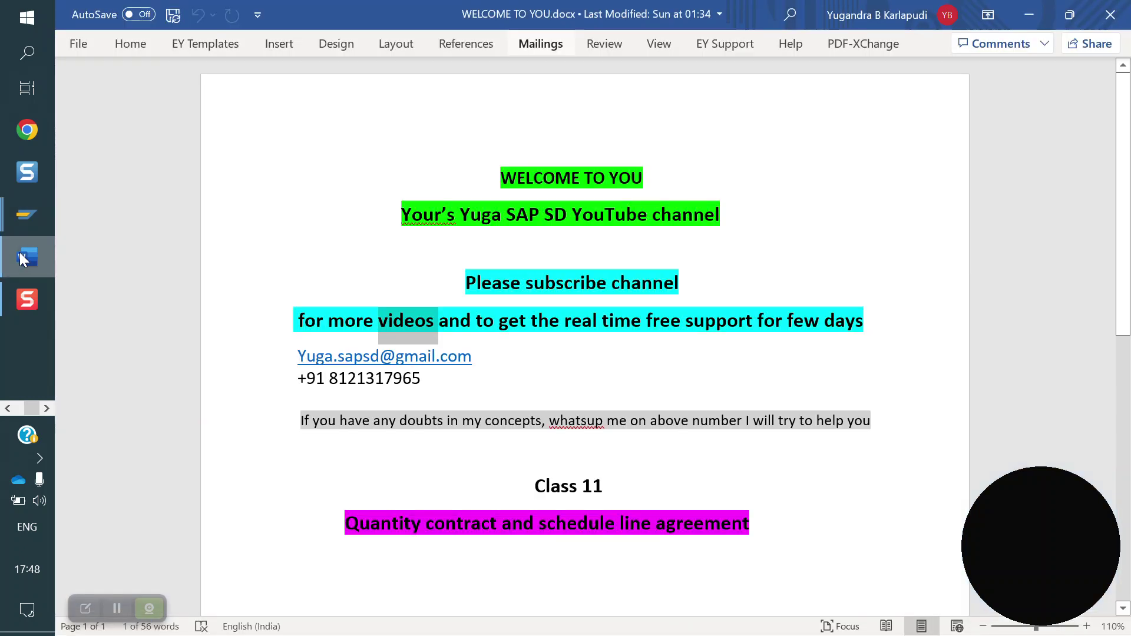
{"action": "left_click", "coordinate": [776, 259]}
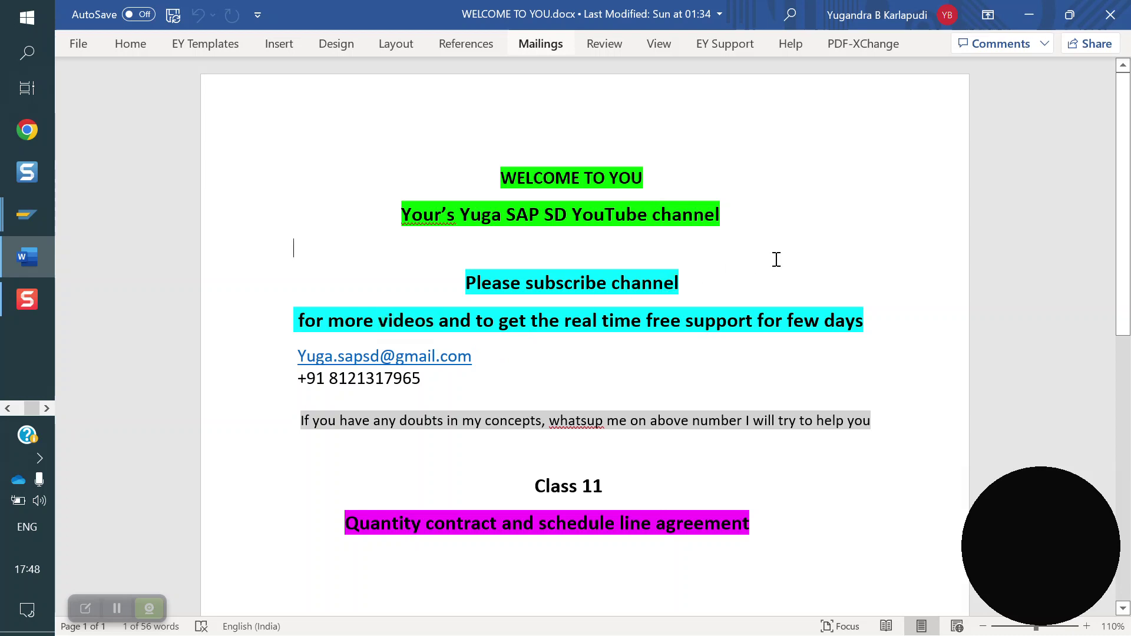